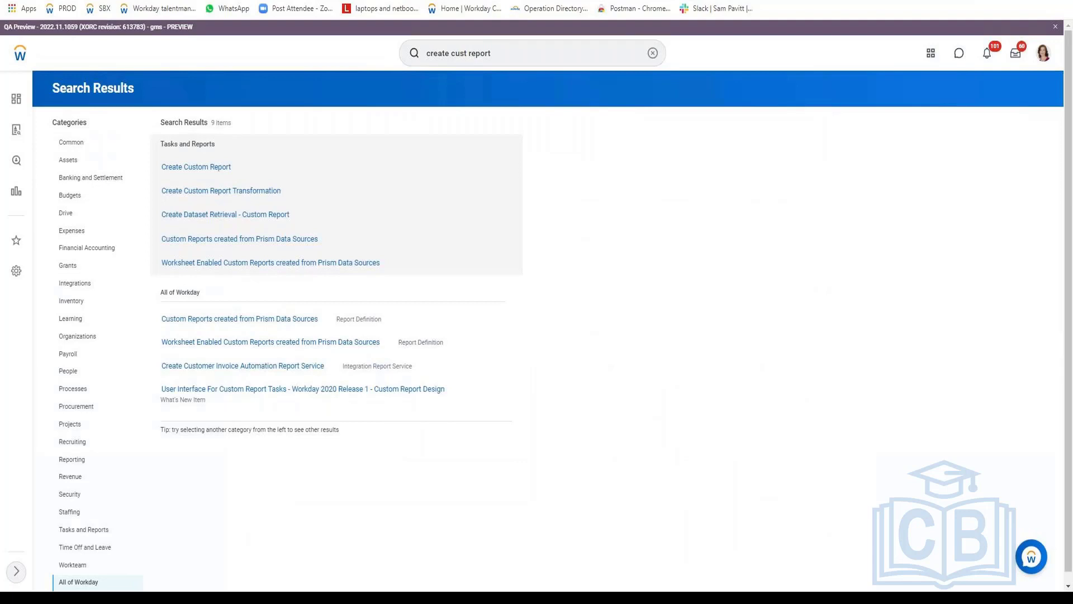
Start a custom report named "[VISH] Advance report" of type Advanced, with Optimized for Performance turned off
left_click(208, 170)
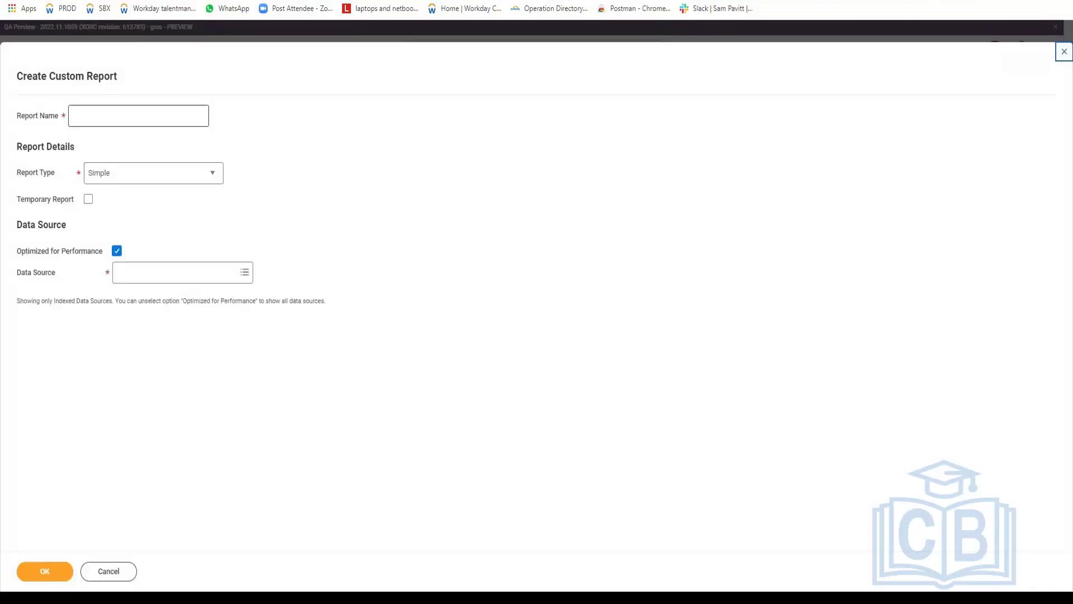
type("[VIS")
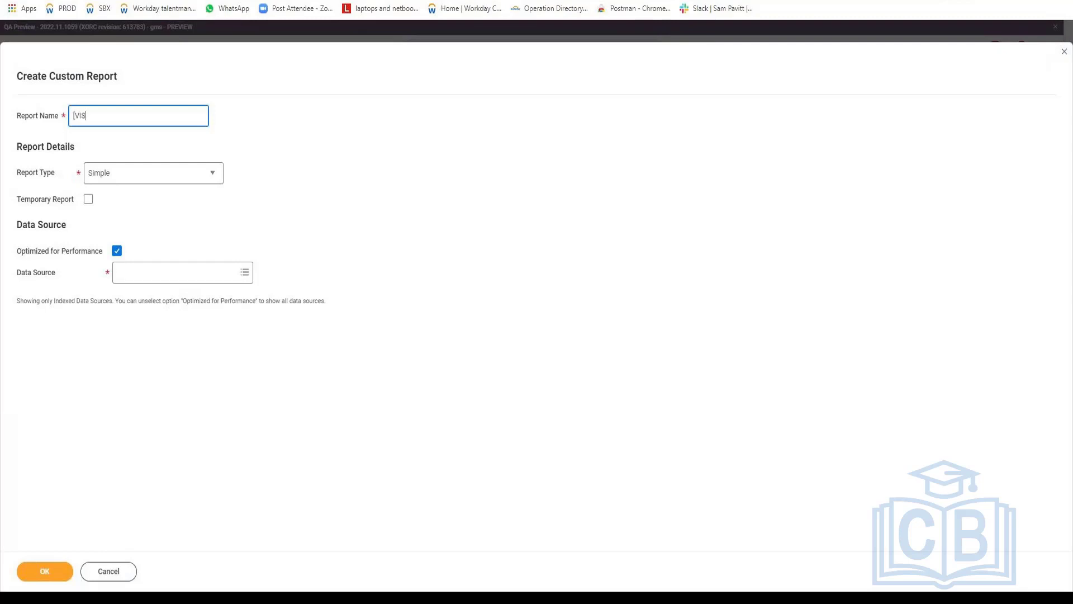
type("H] Advance report")
key("Tab")
key("Down")
key("Tab")
key("Tab")
key("Tab")
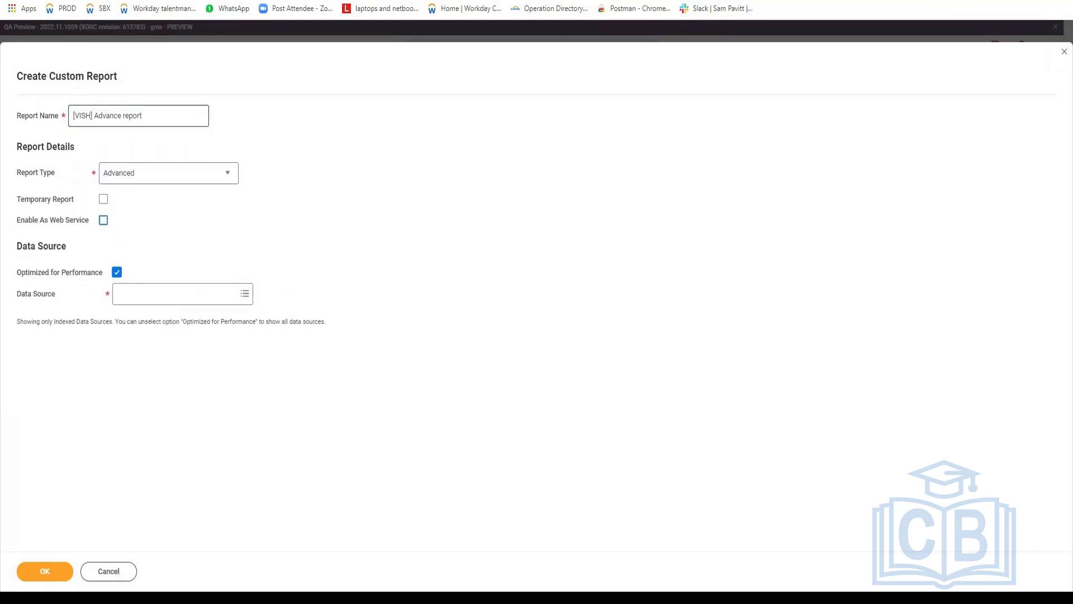
key("space")
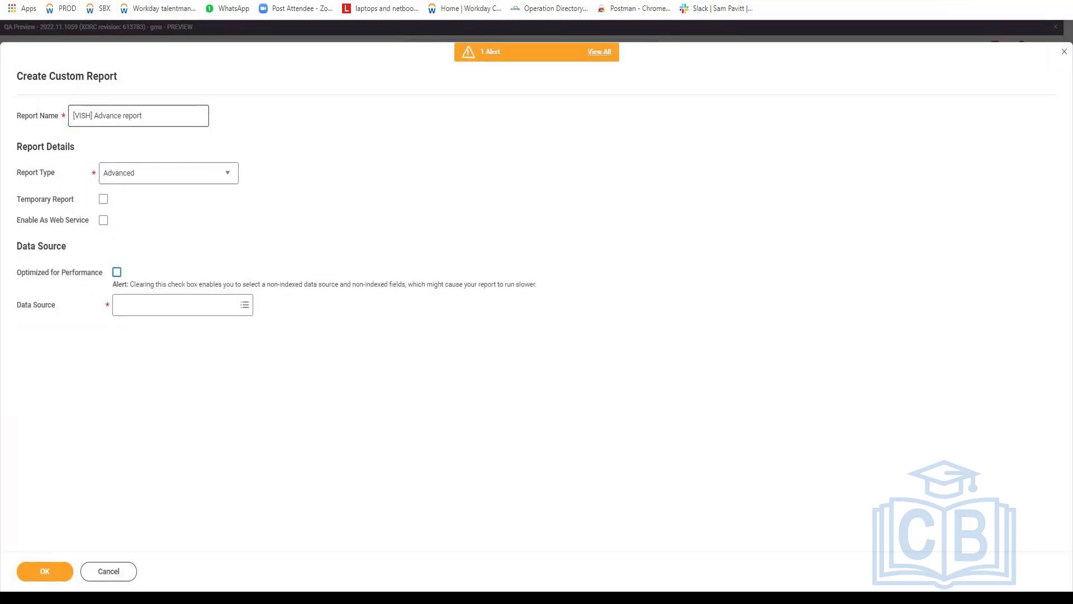
Choose All Active Employees as the report's data source and create the report
key("Tab")
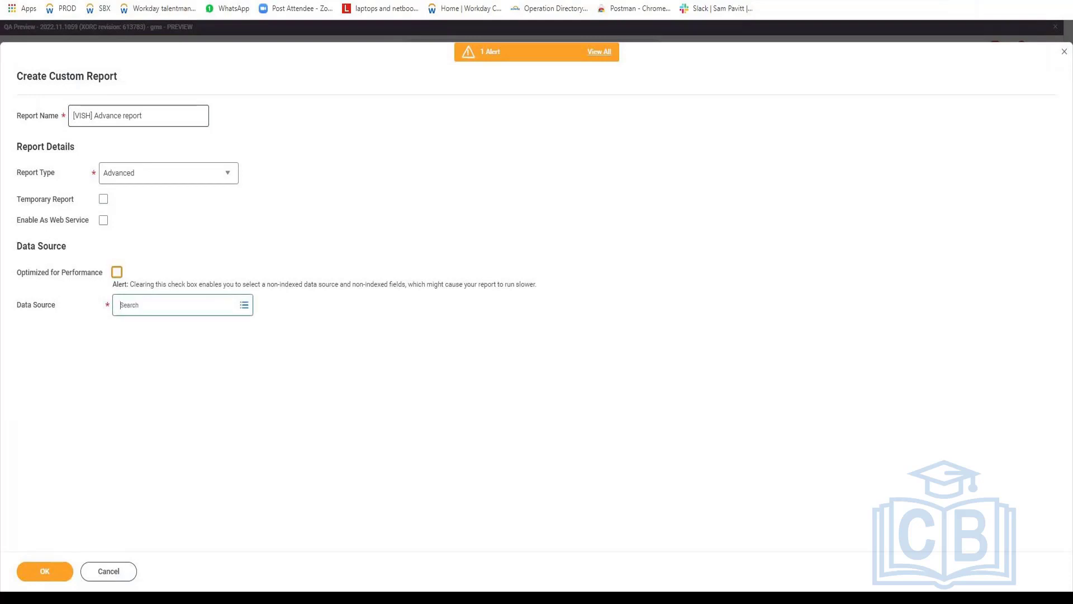
type("Alla ctive")
key("Right")
key("Delete")
key("Return")
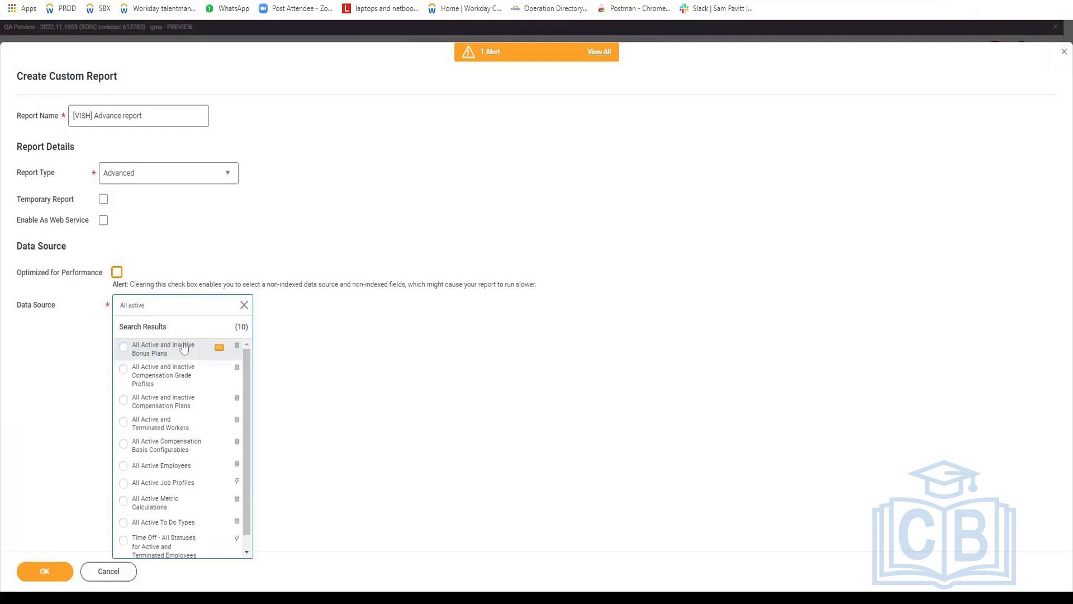
left_click(161, 466)
left_click(49, 572)
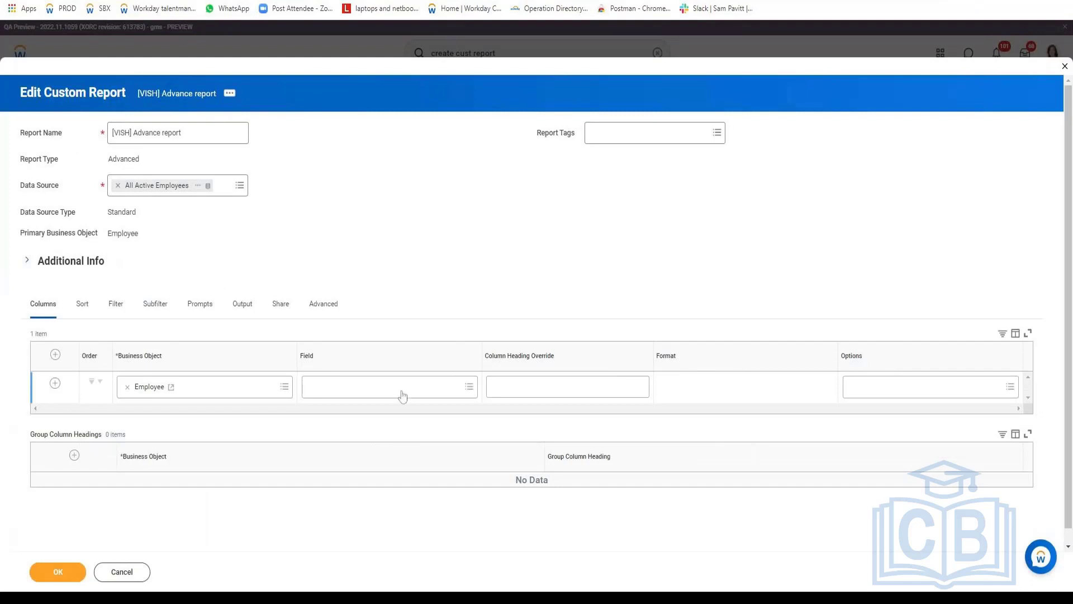
Set the first report column's field to Legal Name - First Name
left_click(412, 392)
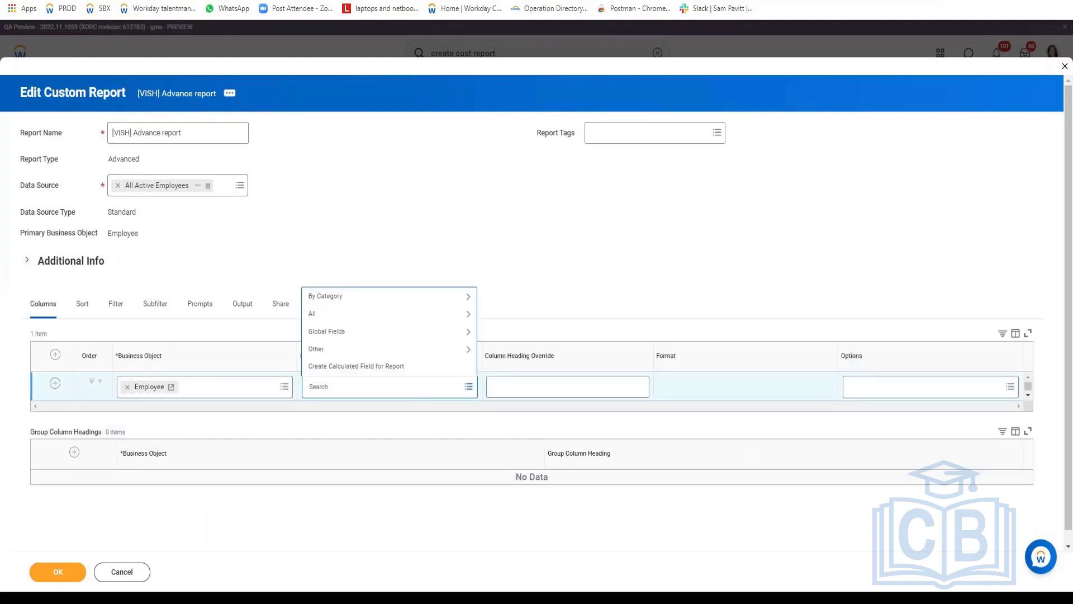
type("first Name")
key("Return")
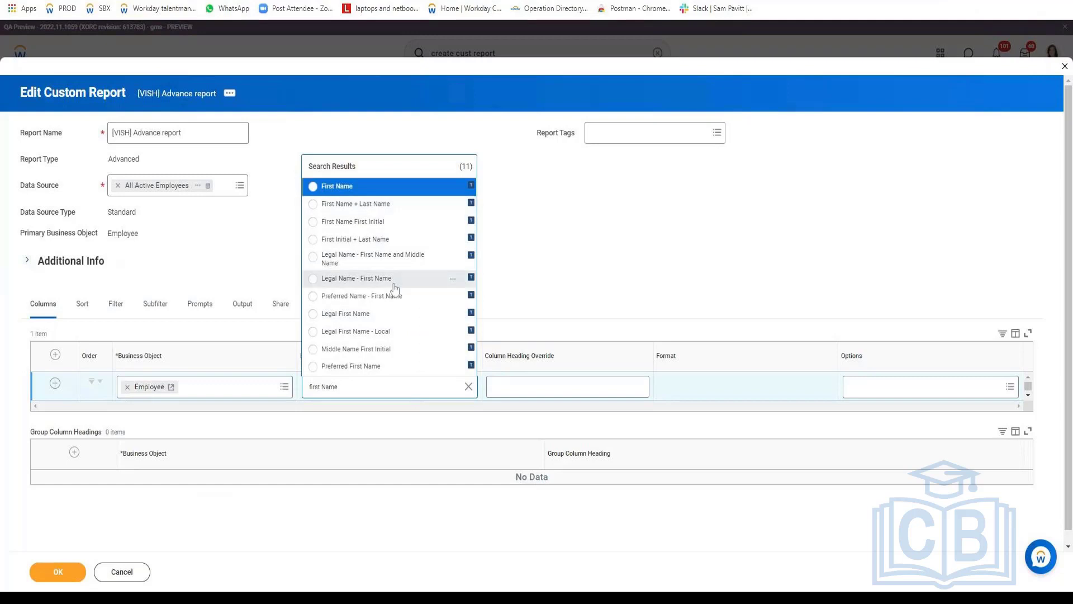
left_click(369, 279)
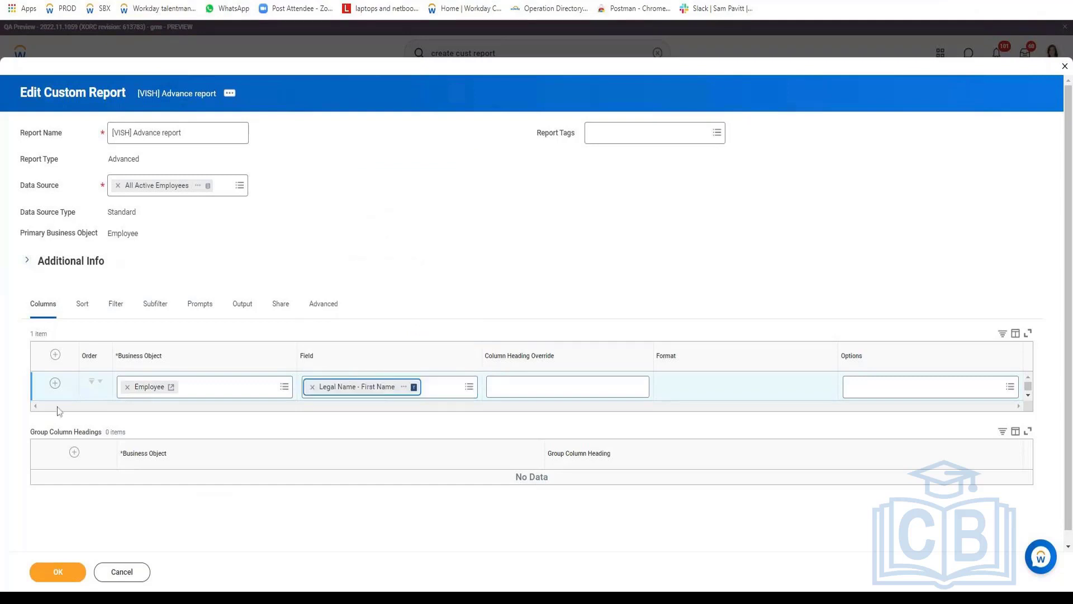
Add a second Employee column using the field Legal Name - Last Name
left_click(54, 385)
left_click(364, 421)
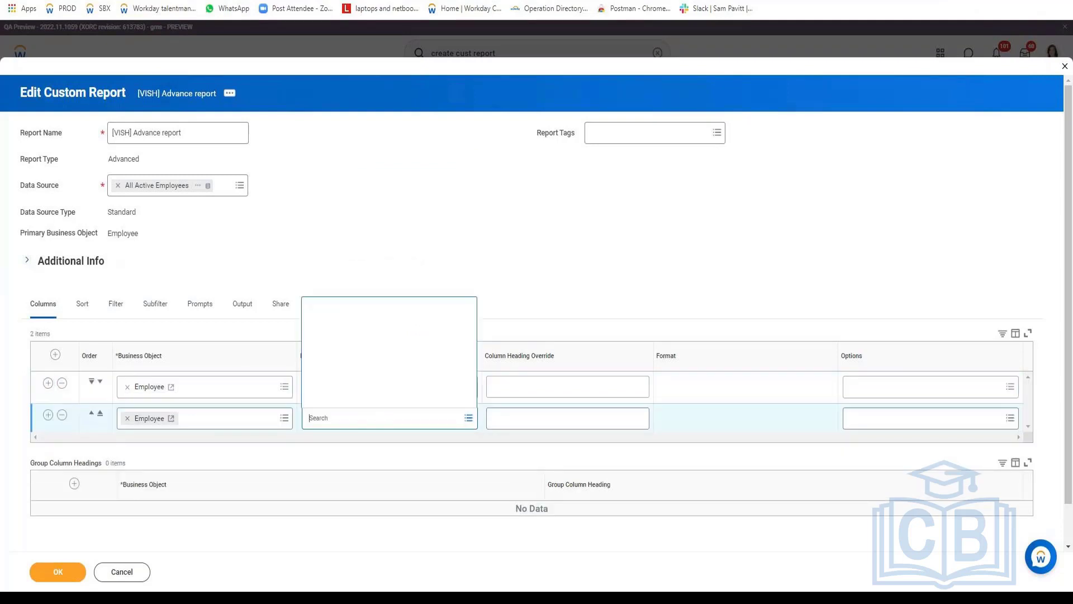
type("Legal")
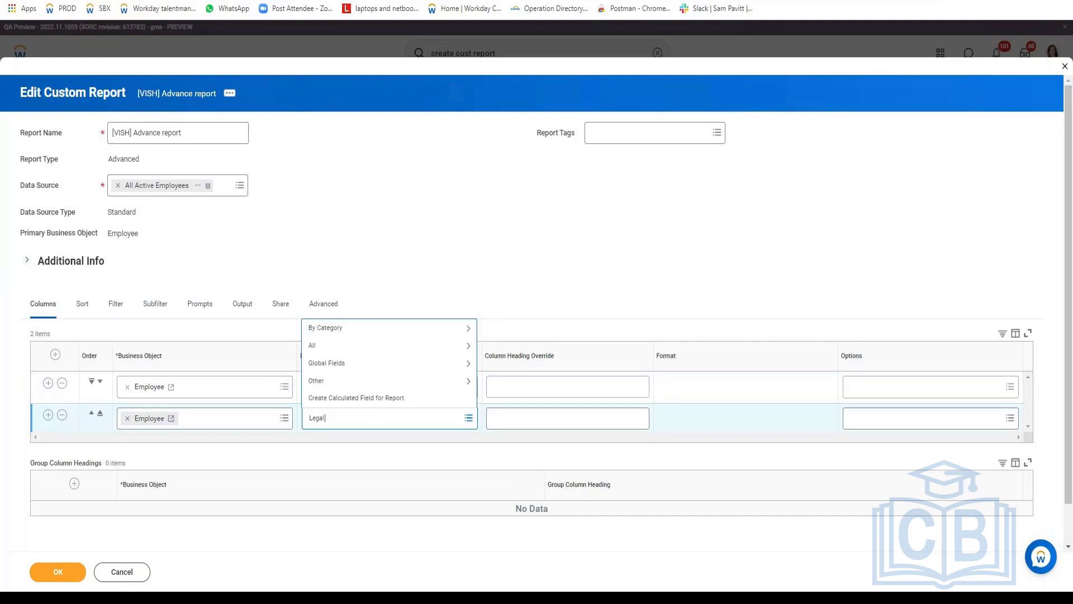
type(" Last Name")
key("Return")
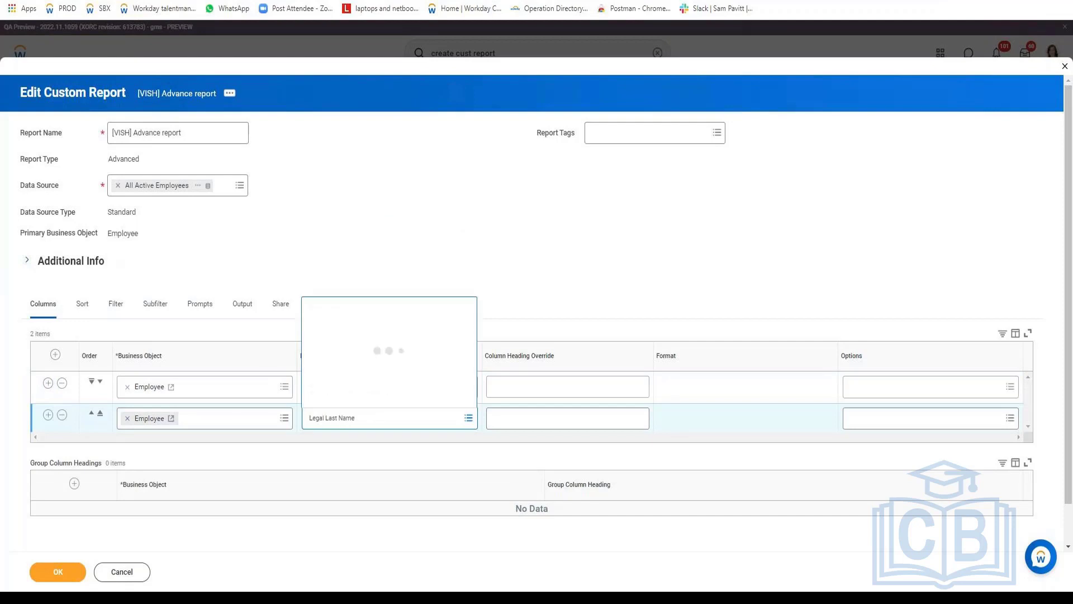
left_click(368, 330)
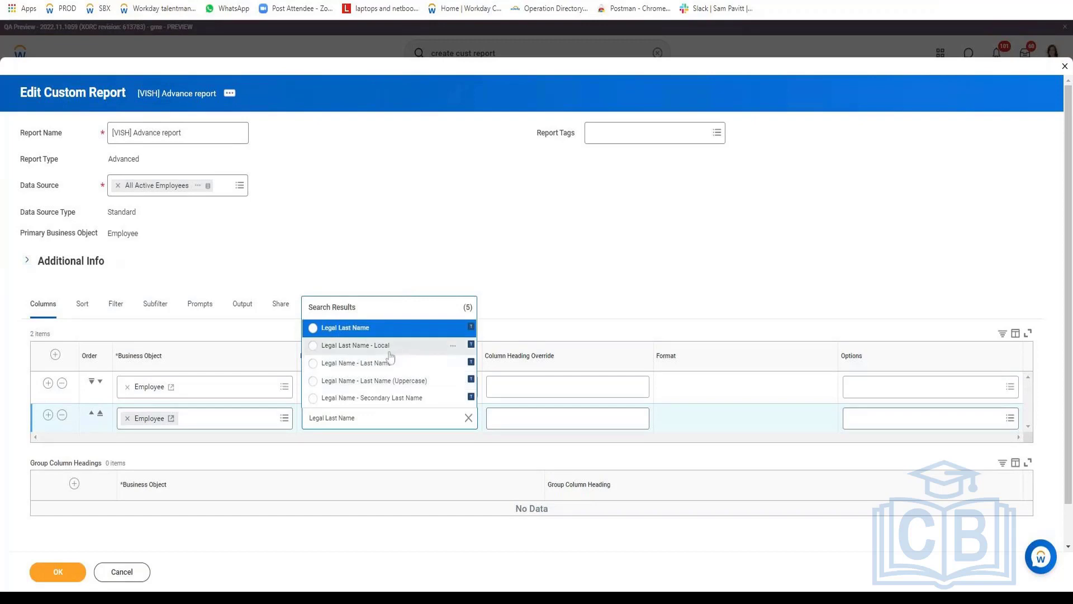
left_click(389, 365)
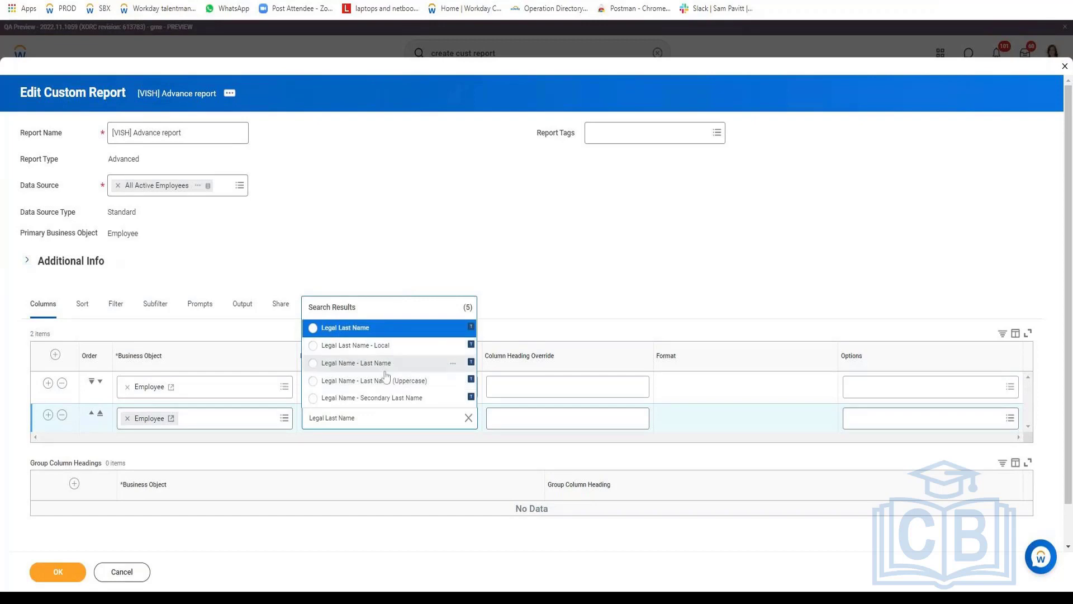
Add a third Employee column using the field Date of Birth
left_click(49, 414)
left_click(357, 451)
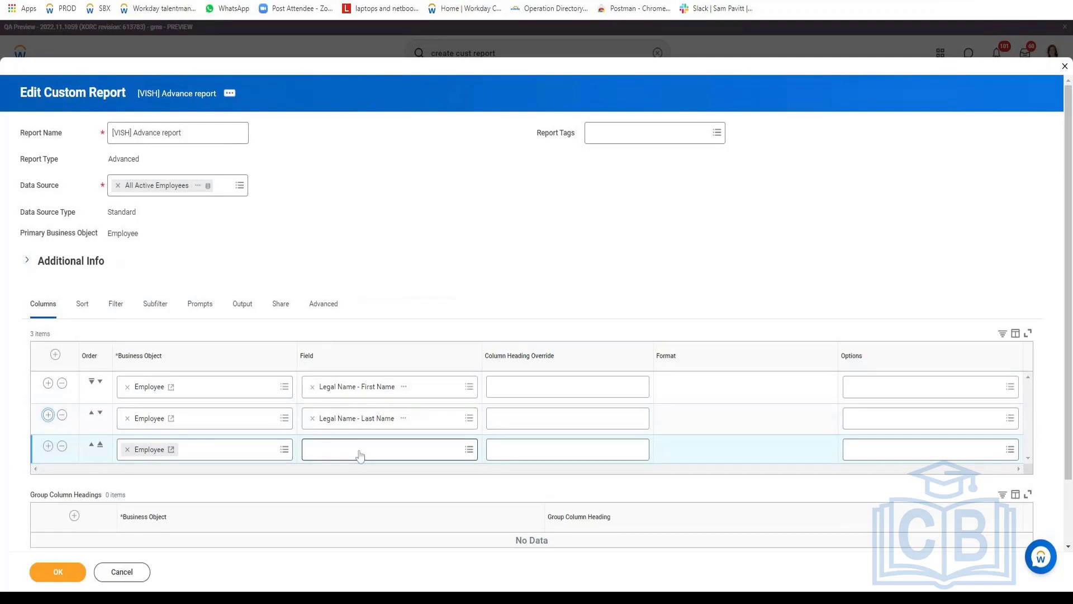
type("Date of b")
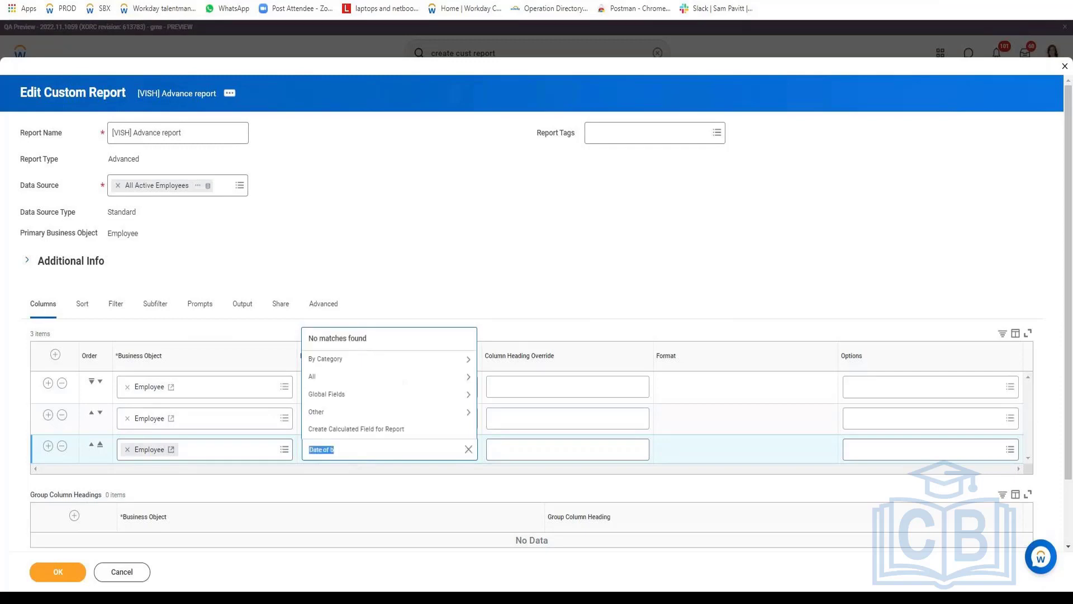
key("BackSpace")
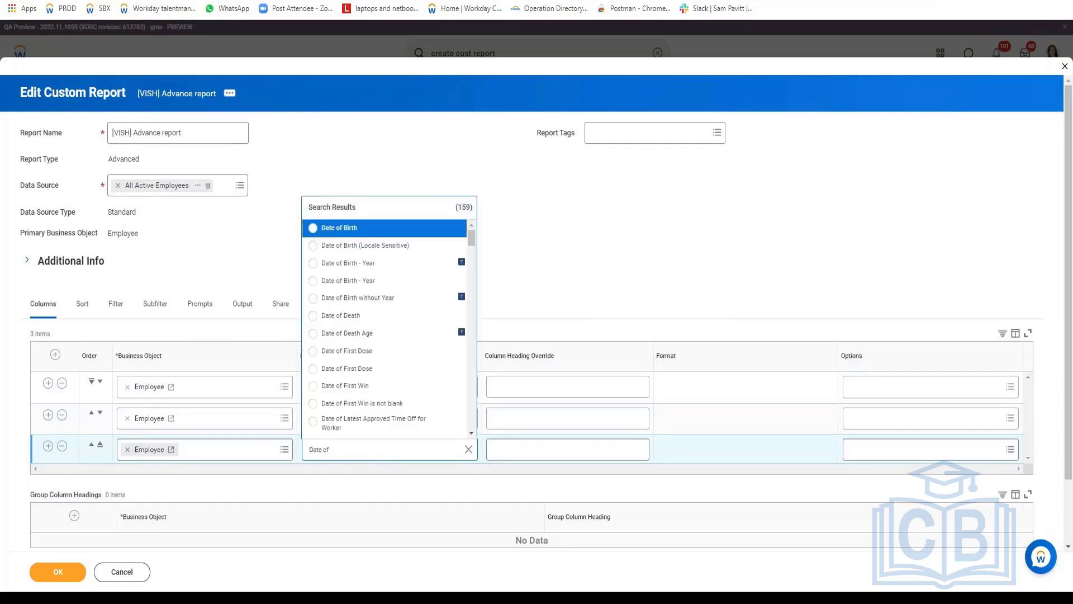
key("Return")
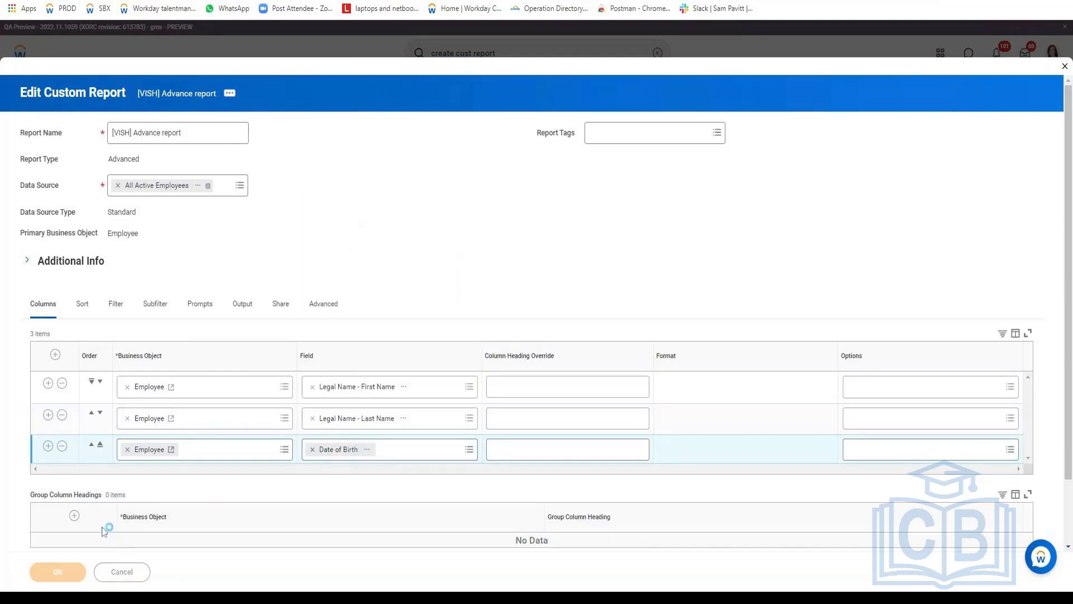
Run a test of the report and check how the first names are written in the output
left_click(144, 571)
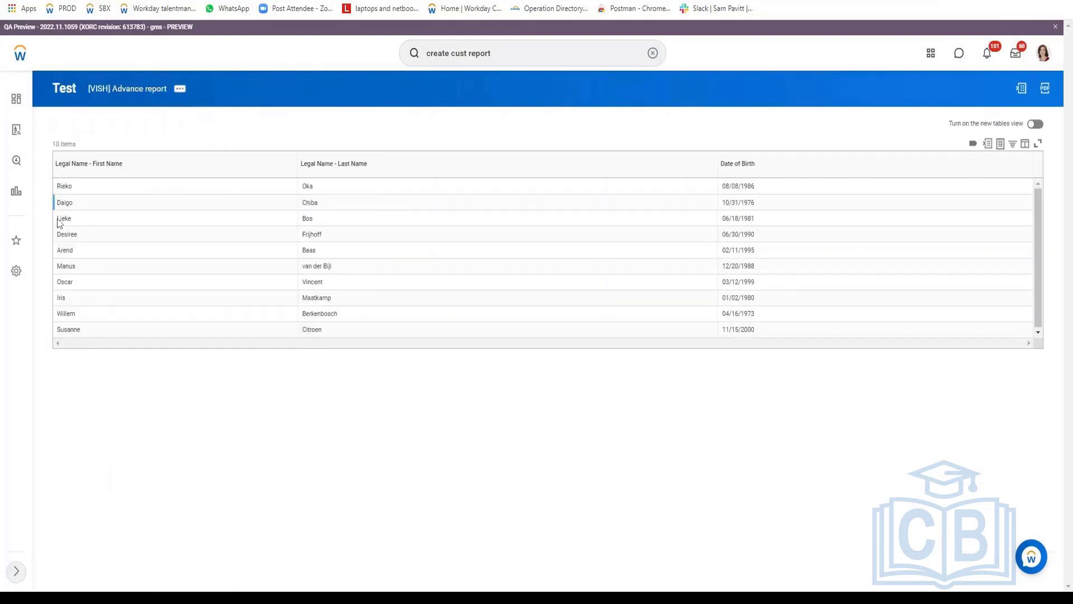
left_click(67, 202)
left_click(70, 186)
double_click(67, 187)
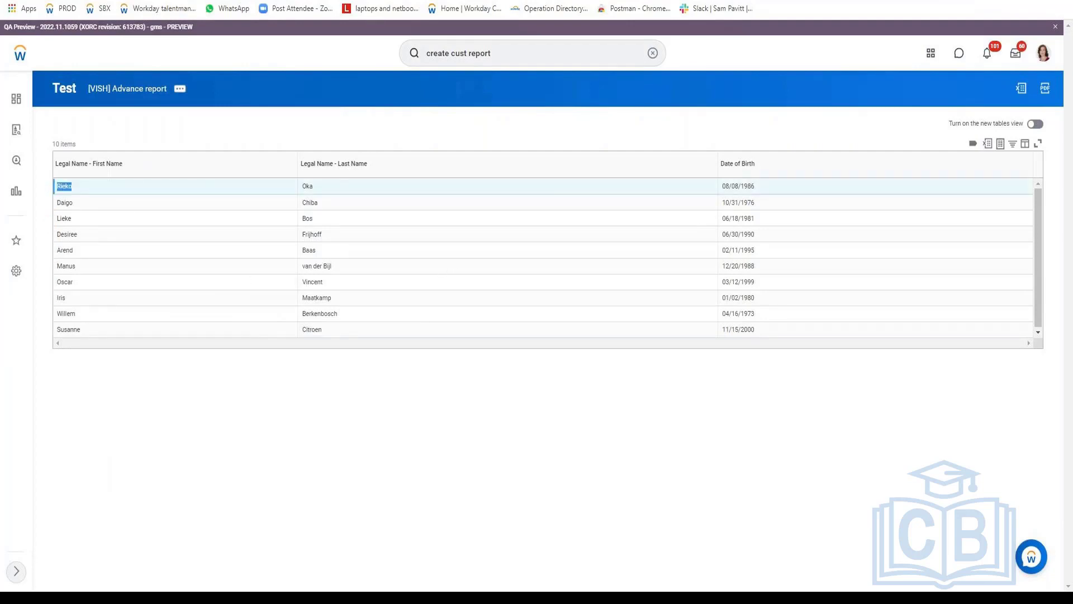
left_click(67, 187)
Reopen the report for editing and insert a new column row directly below Legal Name - First Name
left_click(179, 89)
mouse_move(246, 138)
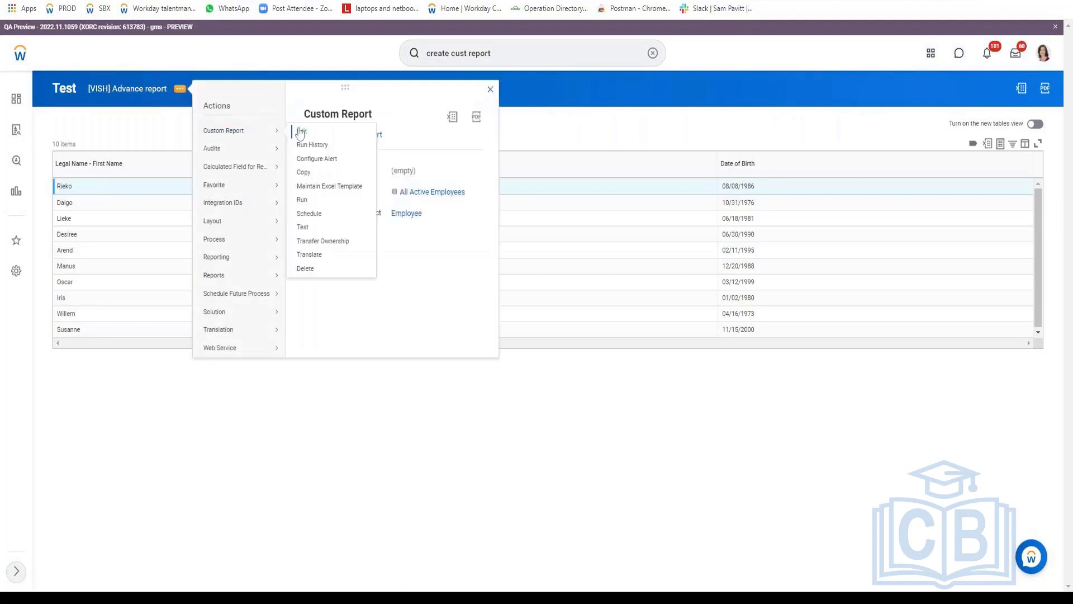
left_click(299, 129)
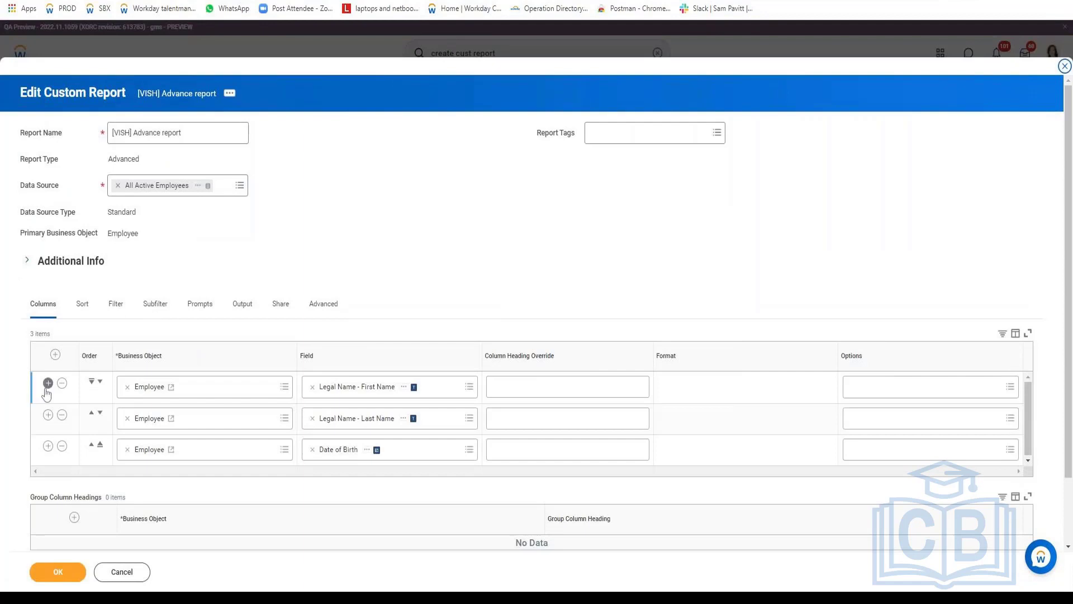
left_click(49, 383)
scroll(406, 287, "down", 2)
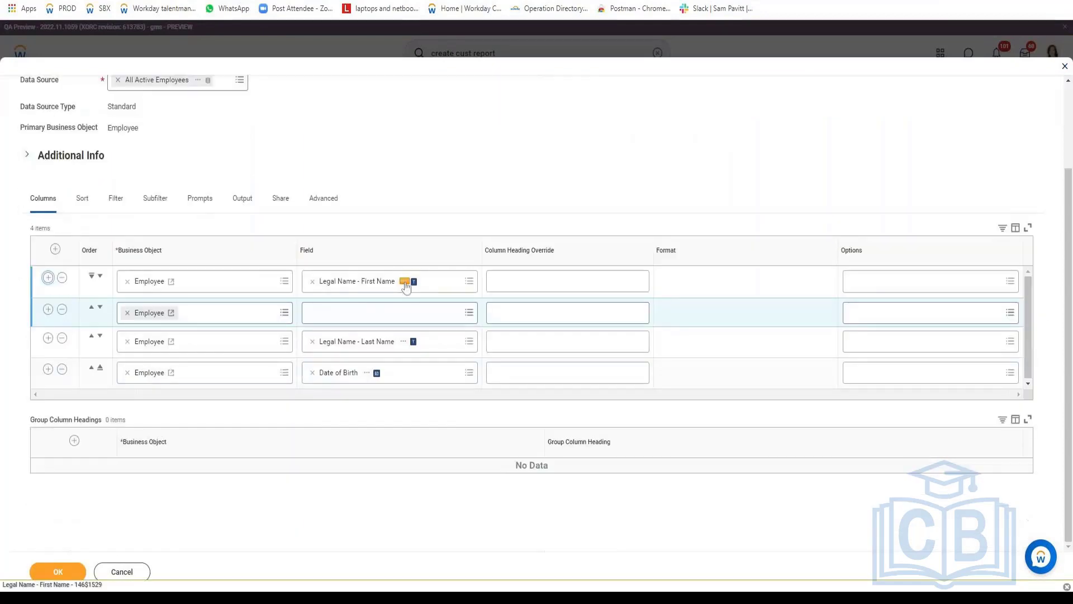
Start a report calculated field for the new column row and name it Legal Name - First Name Upper
left_click(404, 283)
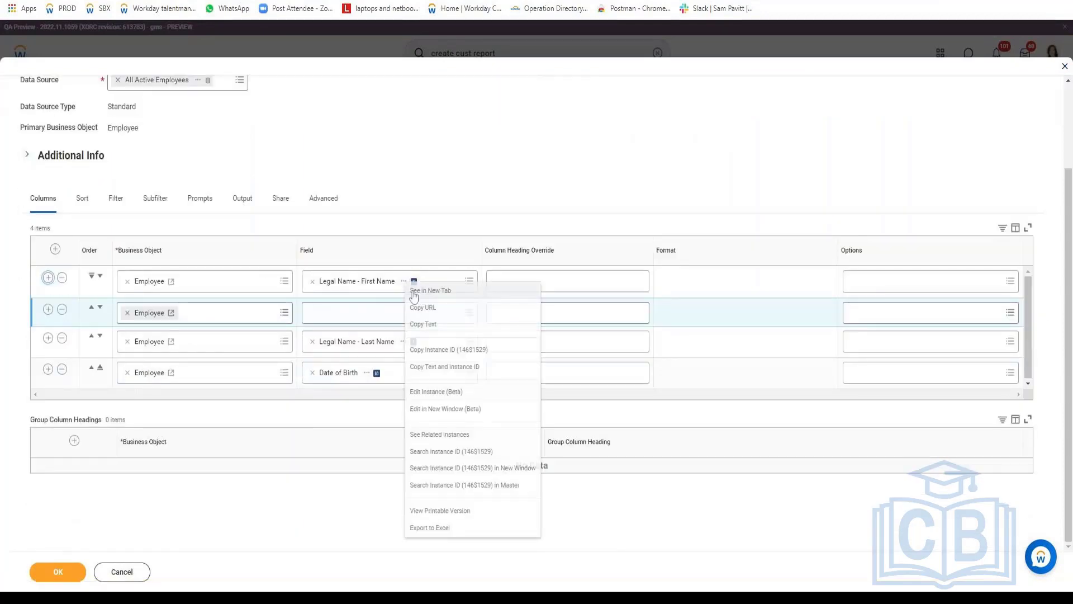
left_click(364, 325)
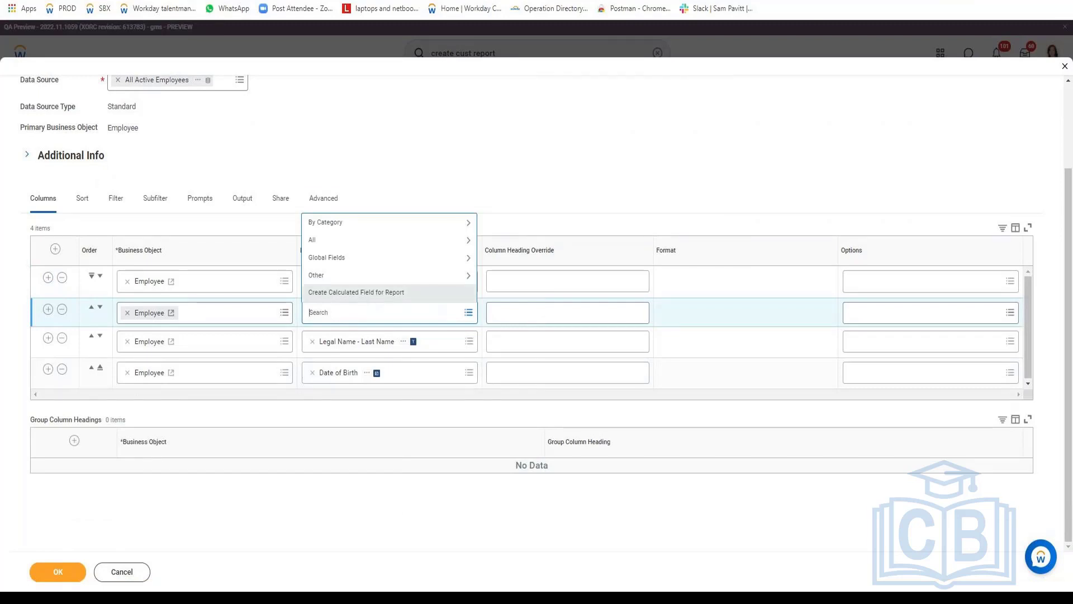
left_click(365, 300)
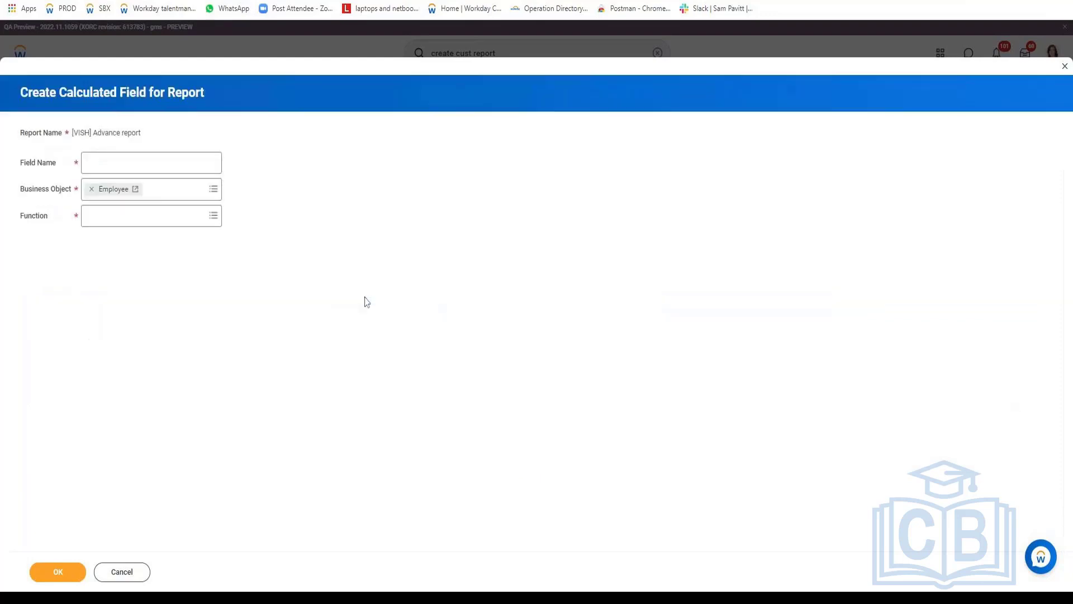
type("Legal Name - First Name")
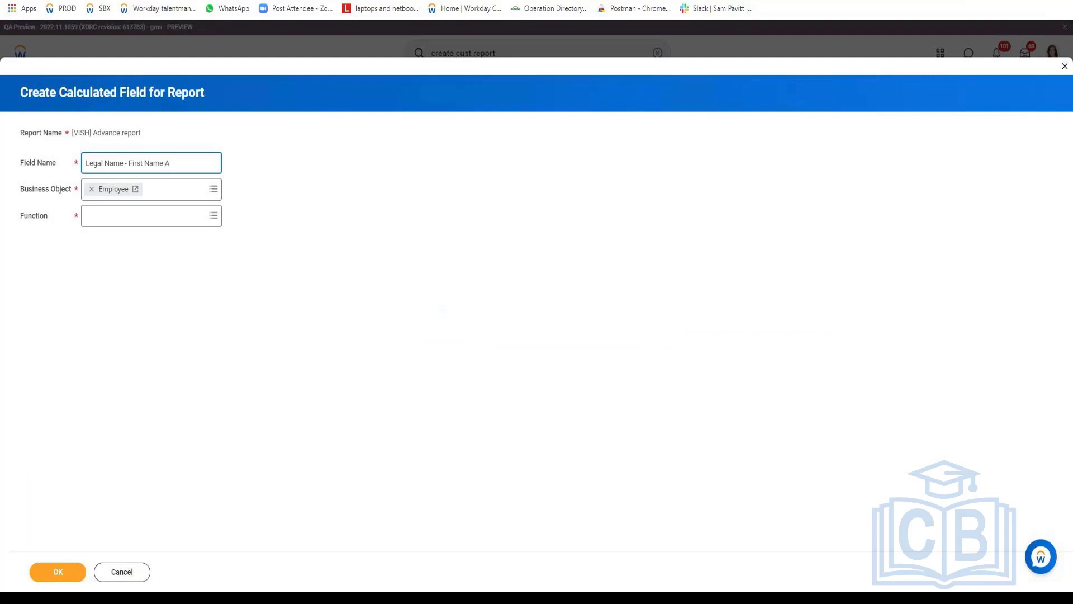
type("Upper")
key("Tab")
key("Tab")
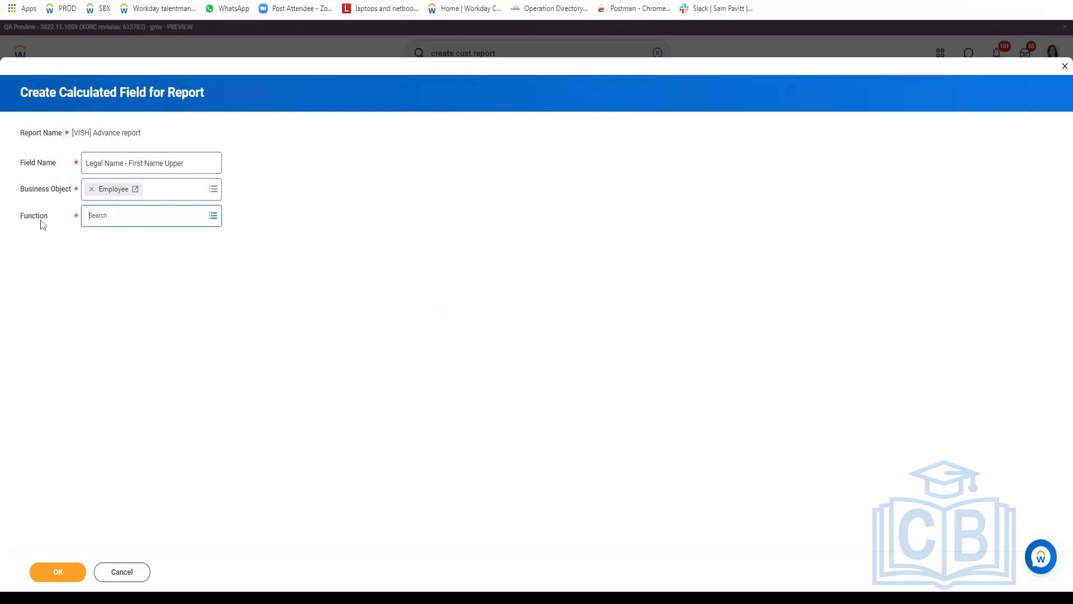
Choose Format Text as the calculated field's function and continue to its calculation settings
left_click(84, 218)
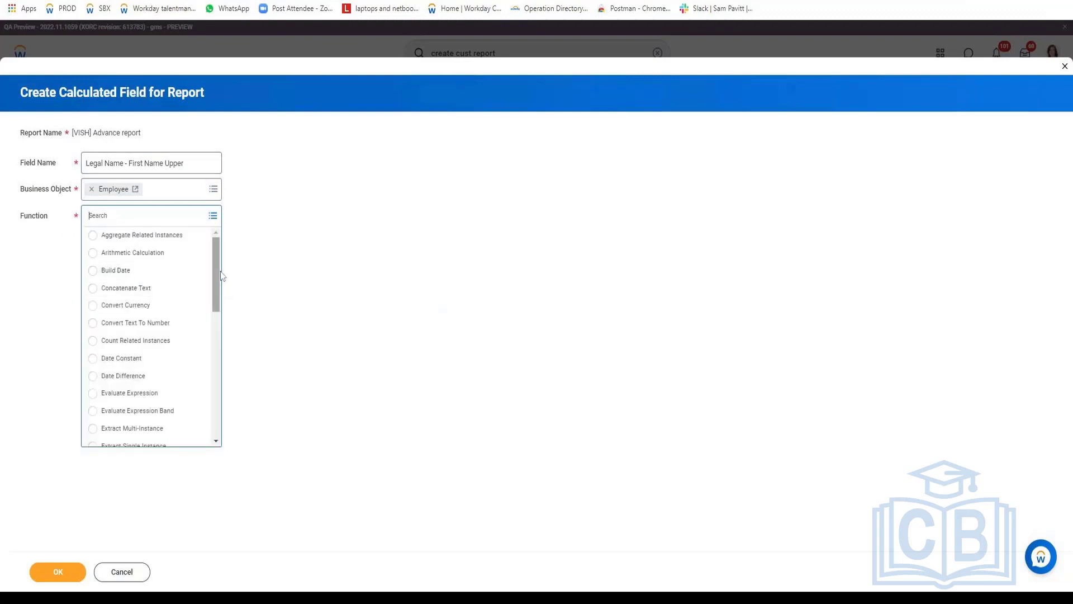
left_click_drag(222, 275, 217, 317)
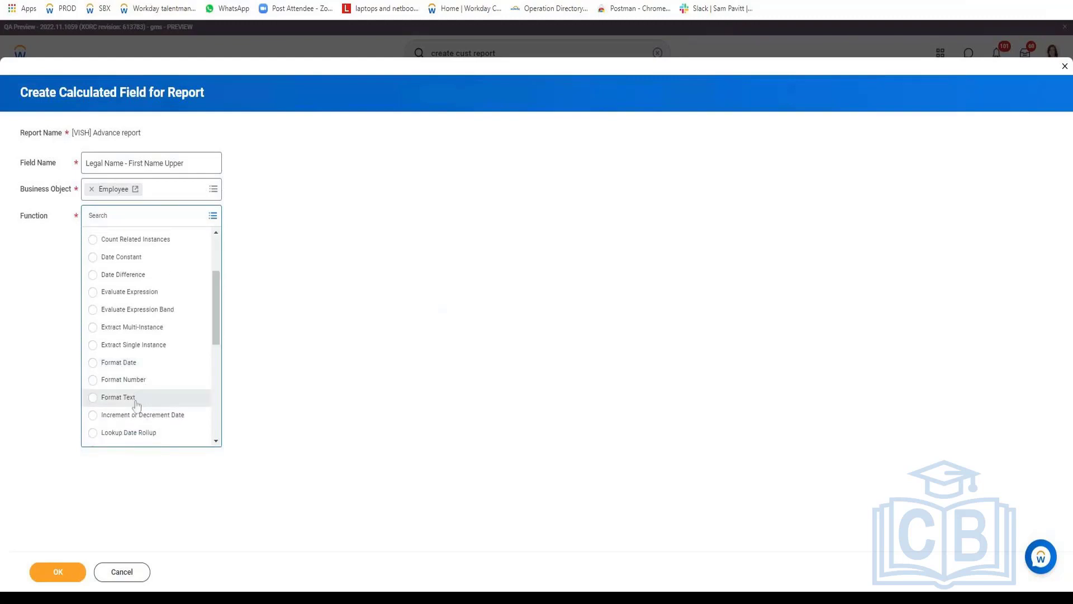
left_click(137, 402)
left_click(58, 571)
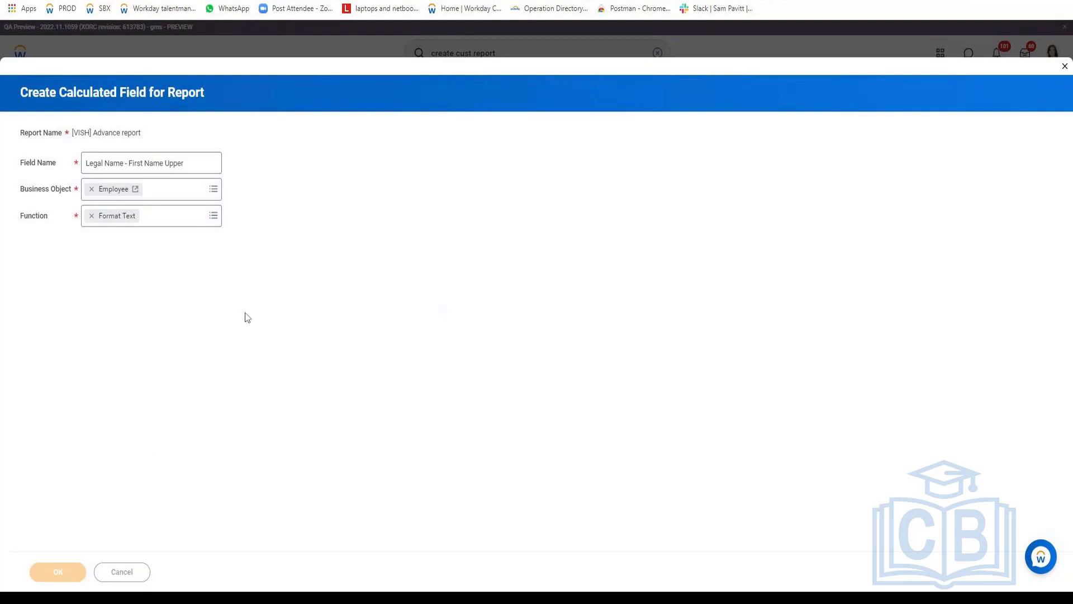
Set the calculated field's source field to Legal Name - First Name
left_click(132, 268)
type("Legal Name - First Name")
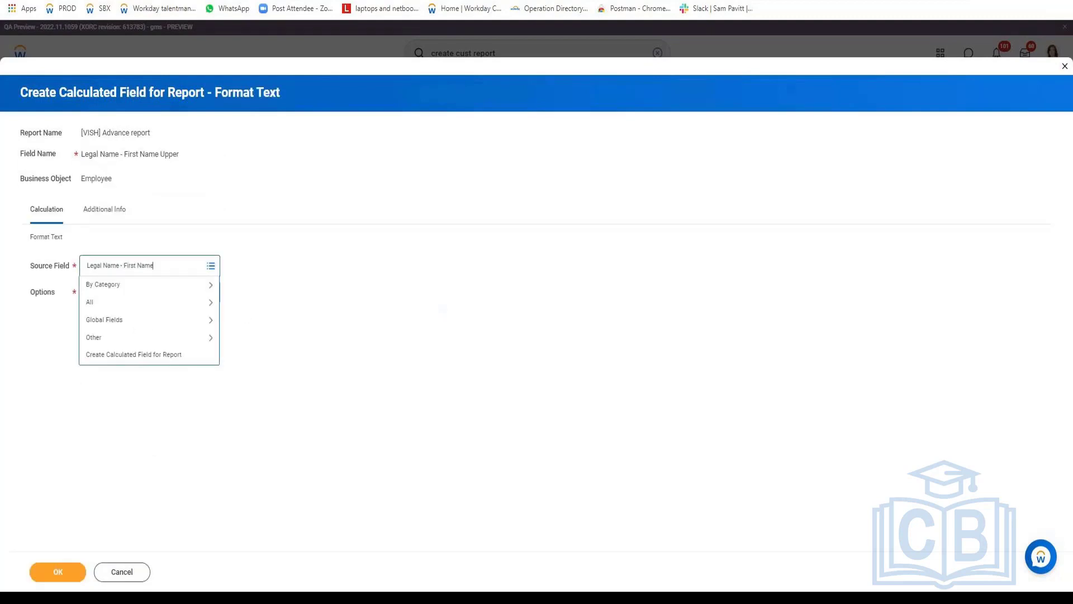
key("Return")
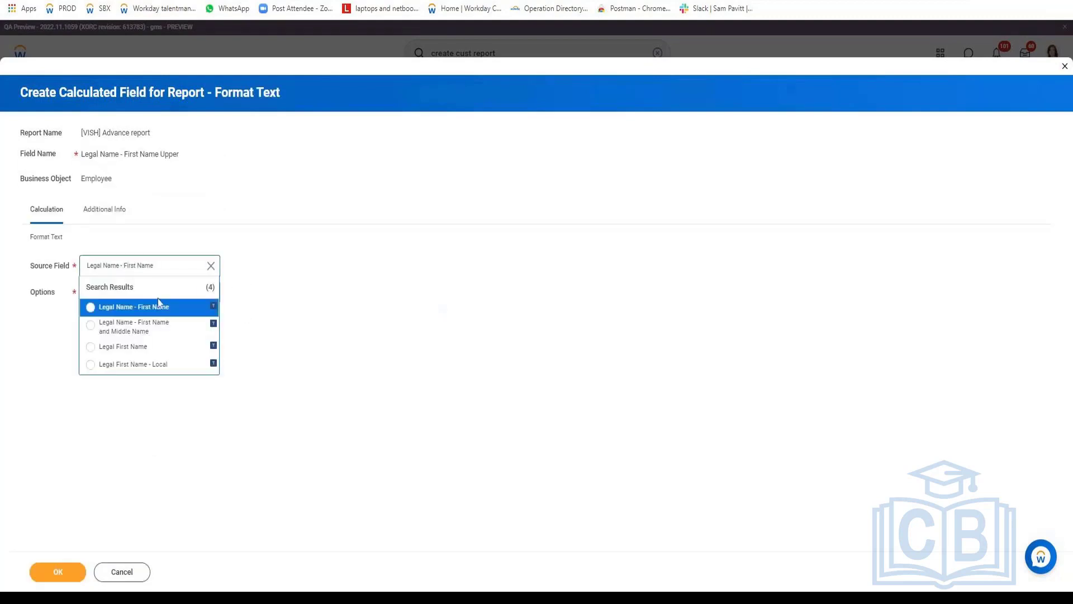
left_click(158, 305)
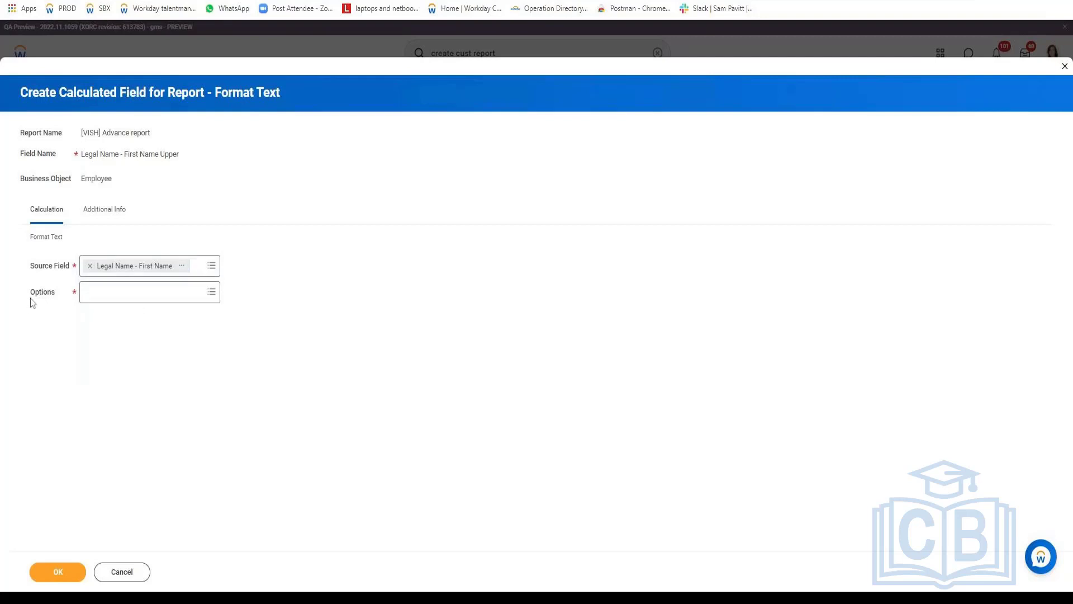
Set the Format Text option to Upper Case, and save the calculated field and the report
left_click(119, 295)
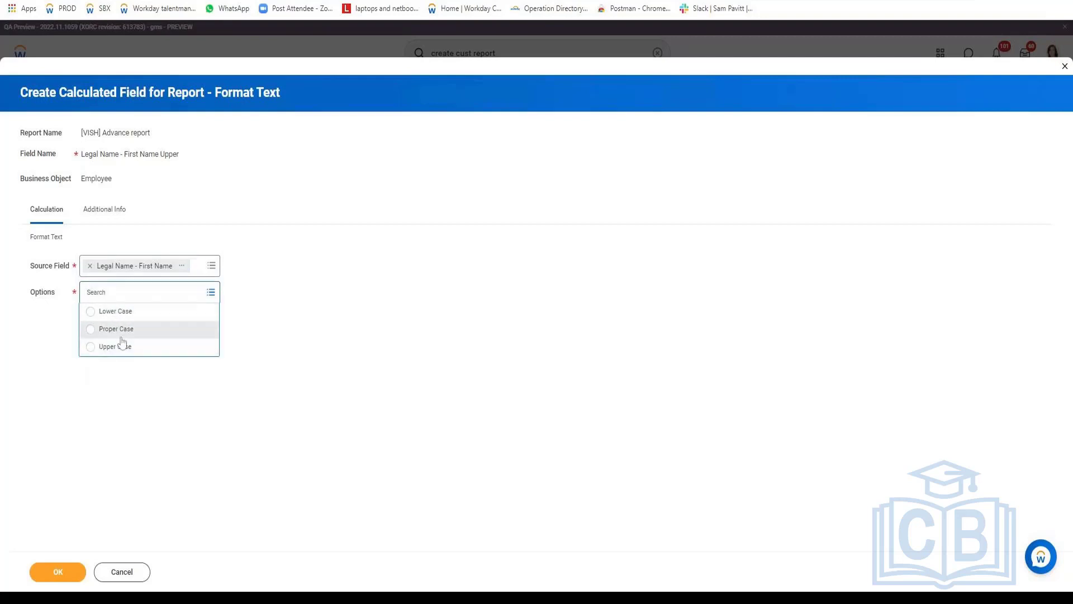
left_click(115, 347)
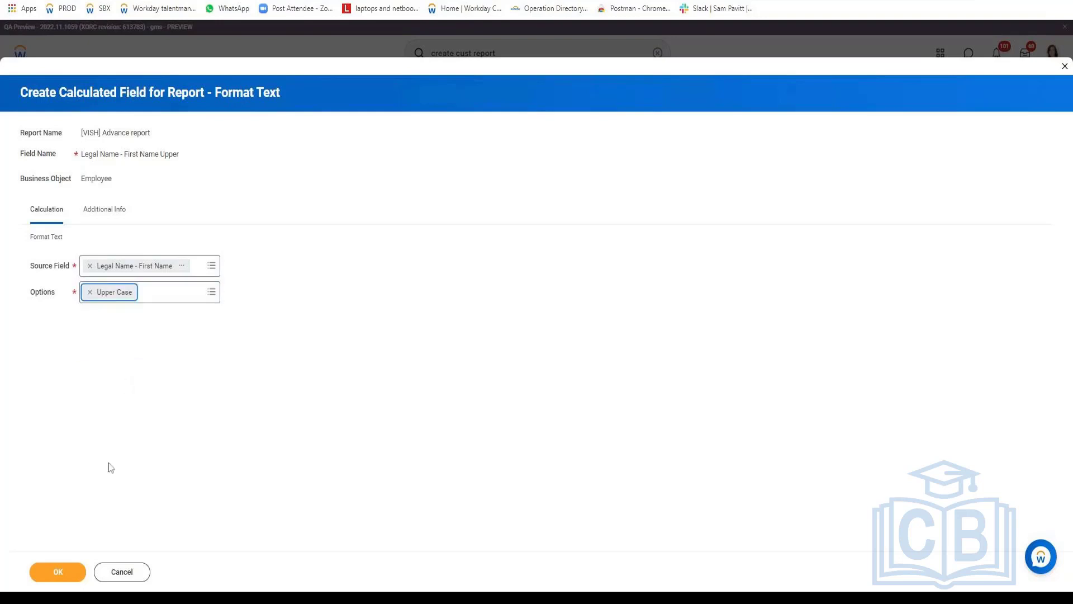
left_click(72, 573)
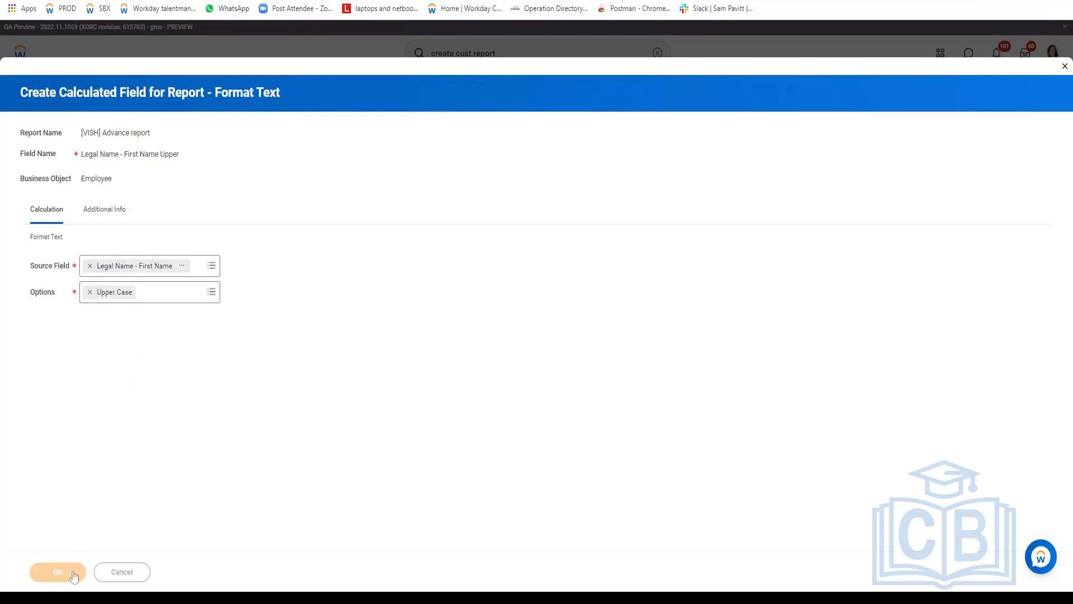
left_click(69, 567)
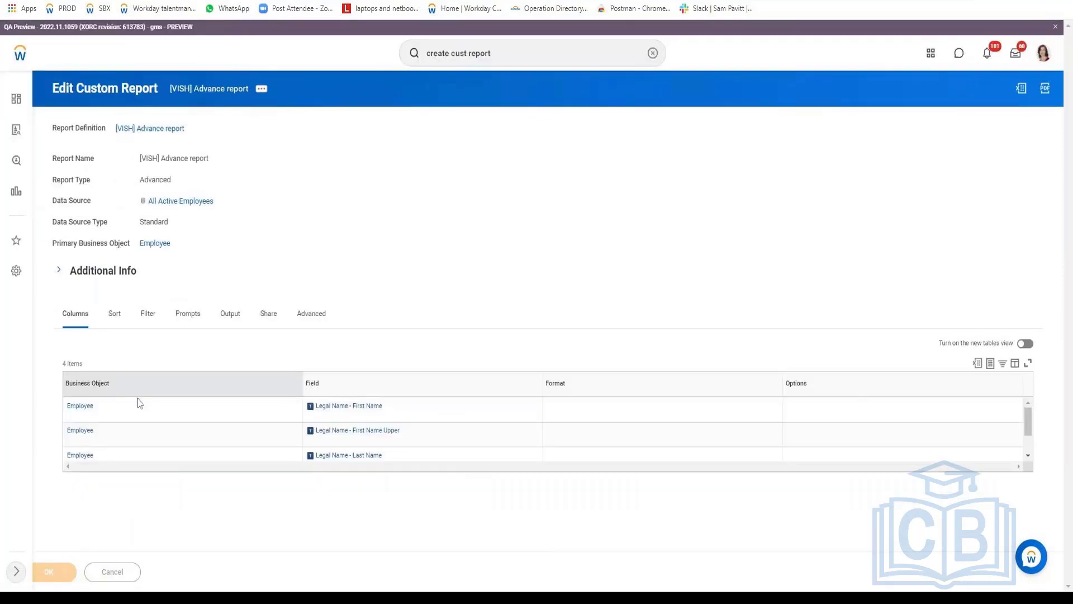
Test the report and compare the values in the Legal Name - First Name and Legal Name - First Name Upper columns
left_click(143, 570)
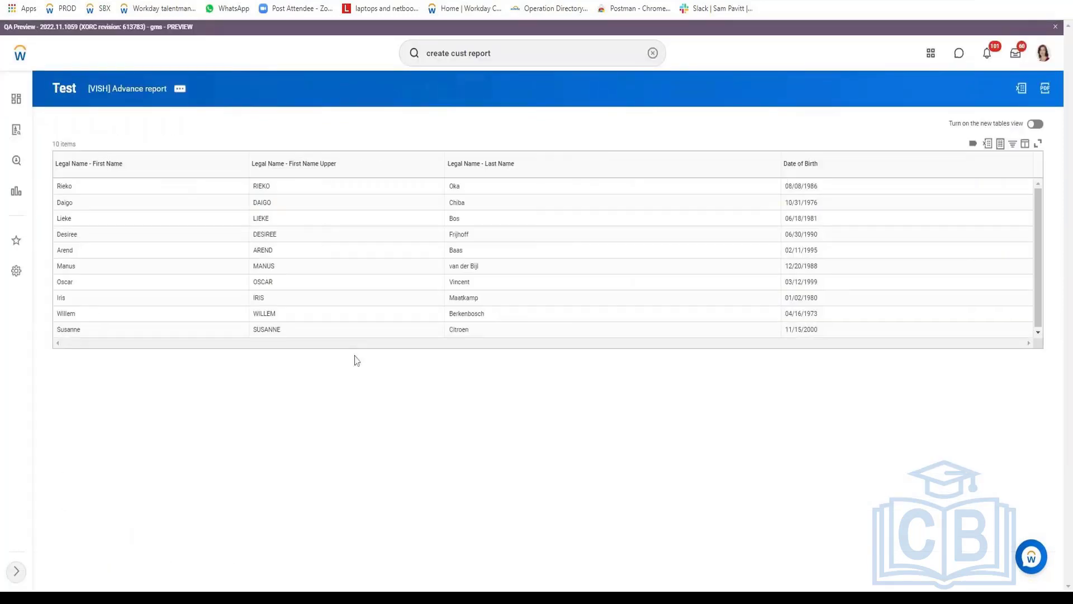
double_click(65, 186)
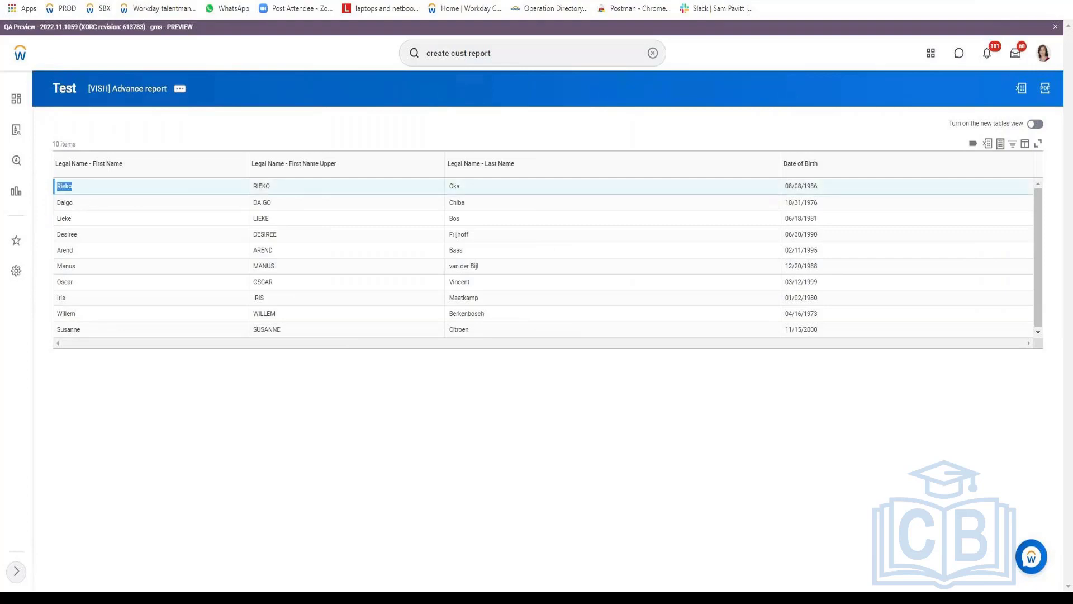
double_click(262, 186)
Reopen the custom report definition for editing at its columns
left_click(185, 93)
mouse_move(235, 131)
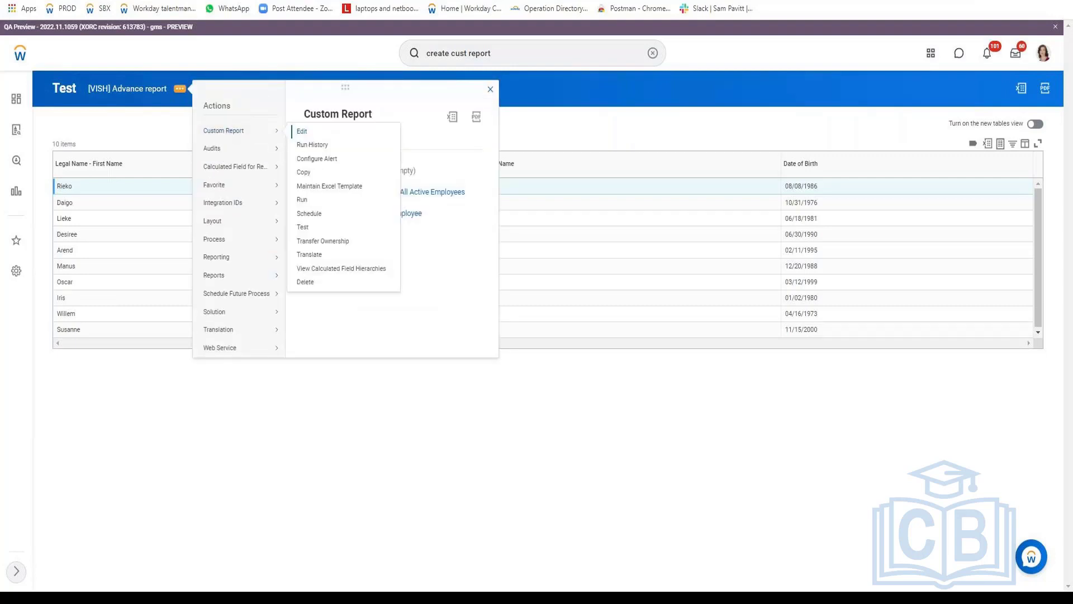
left_click(302, 132)
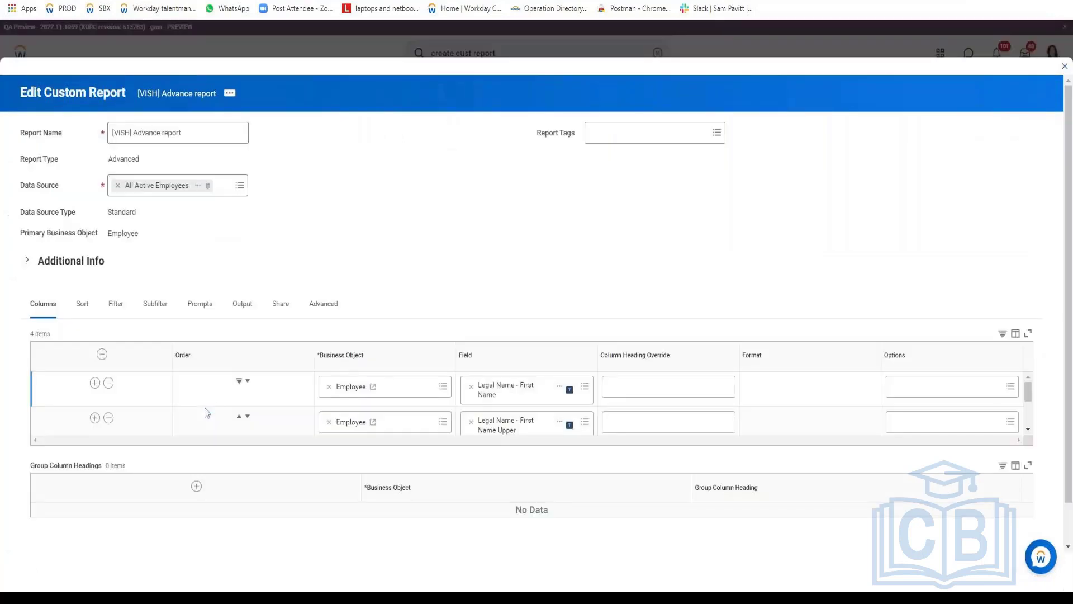
scroll(205, 412, "down", 2)
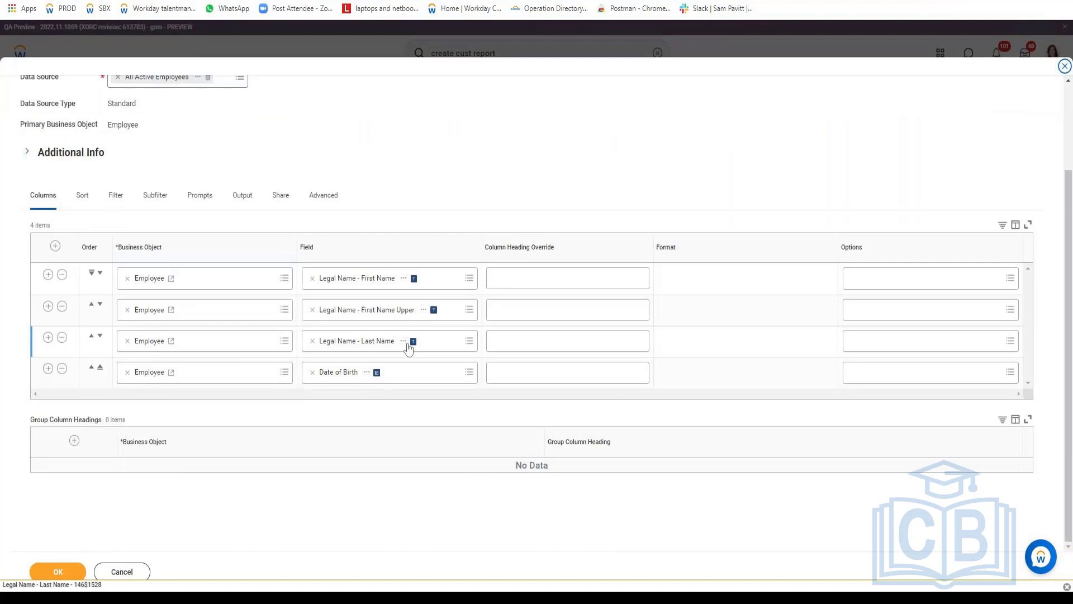
View the definition of the Legal Name - First Name Upper calculated field and check its formatting option
right_click(433, 310)
left_click(435, 320)
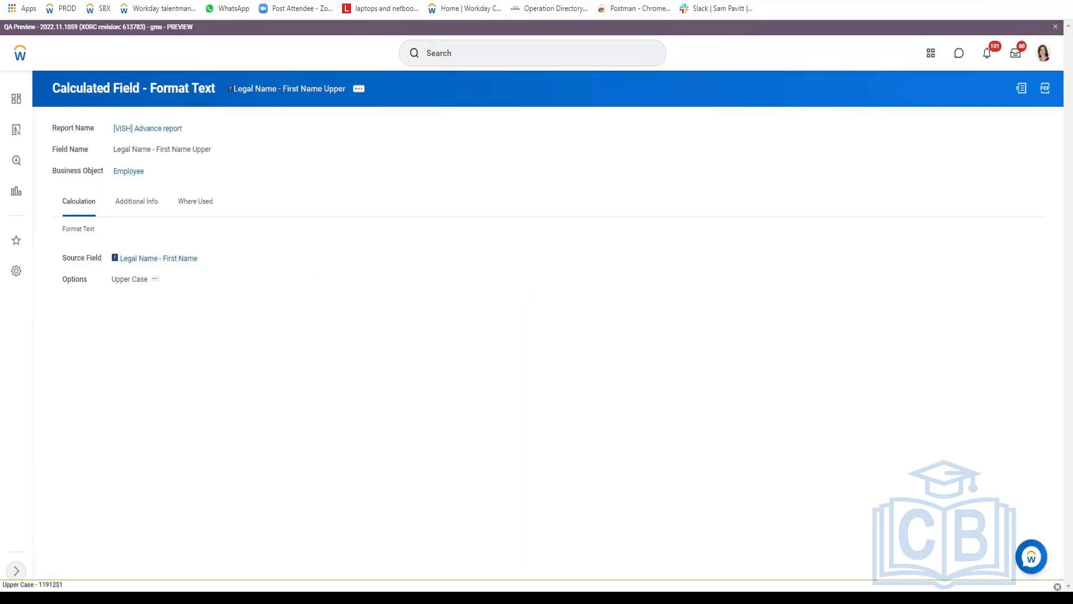
left_click_drag(111, 279, 148, 279)
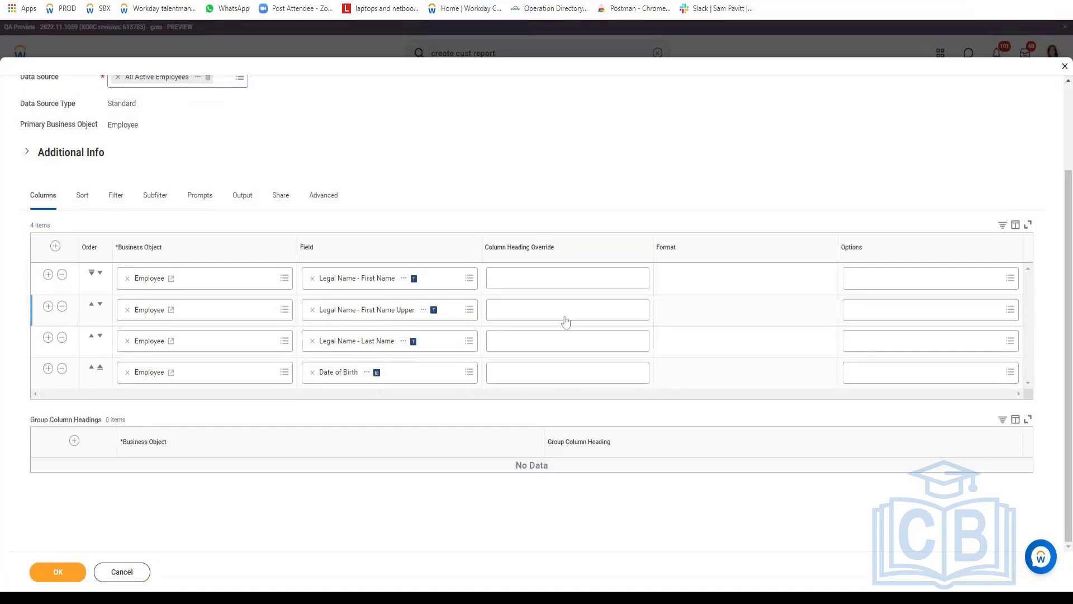
Override the column headings with Orignal Case for Legal Name - First Name and Upper Case for Legal Name - First Name Upper
left_click(564, 278)
type("Orignal")
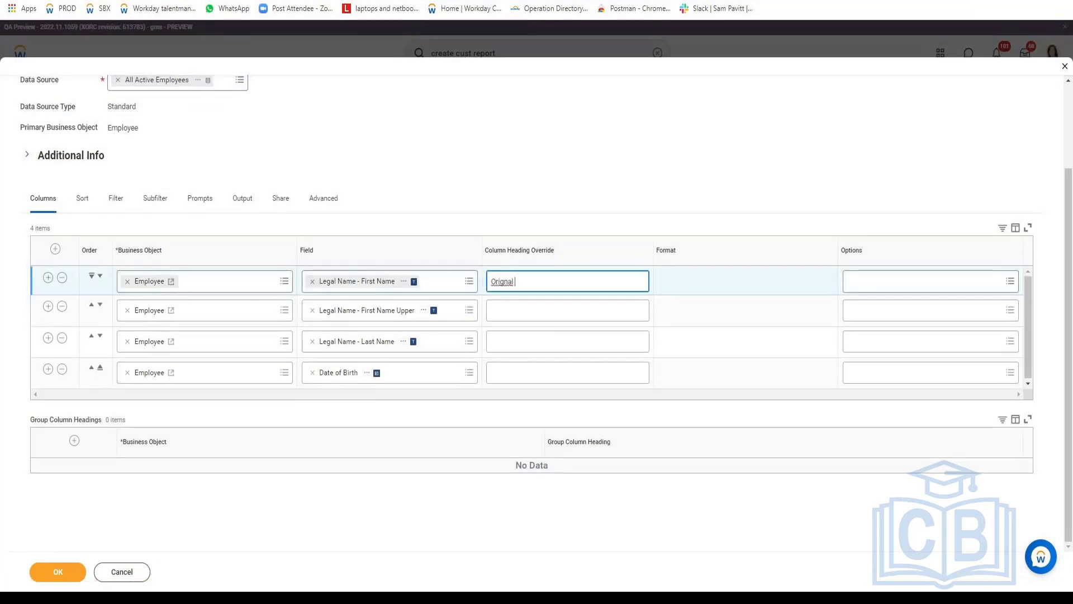
type(" Lase")
key("Tab")
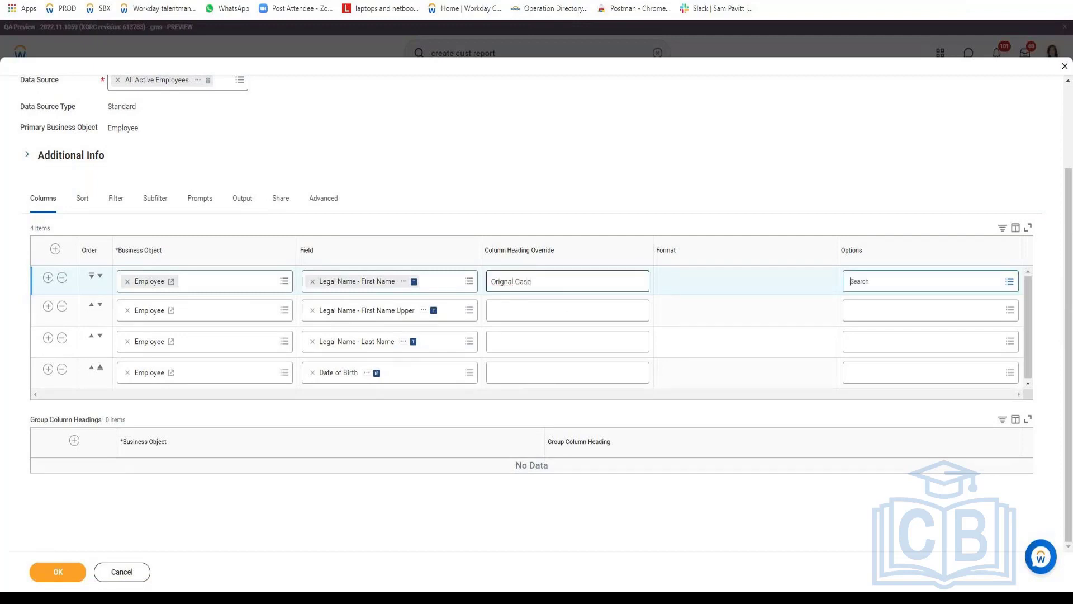
left_click(570, 311)
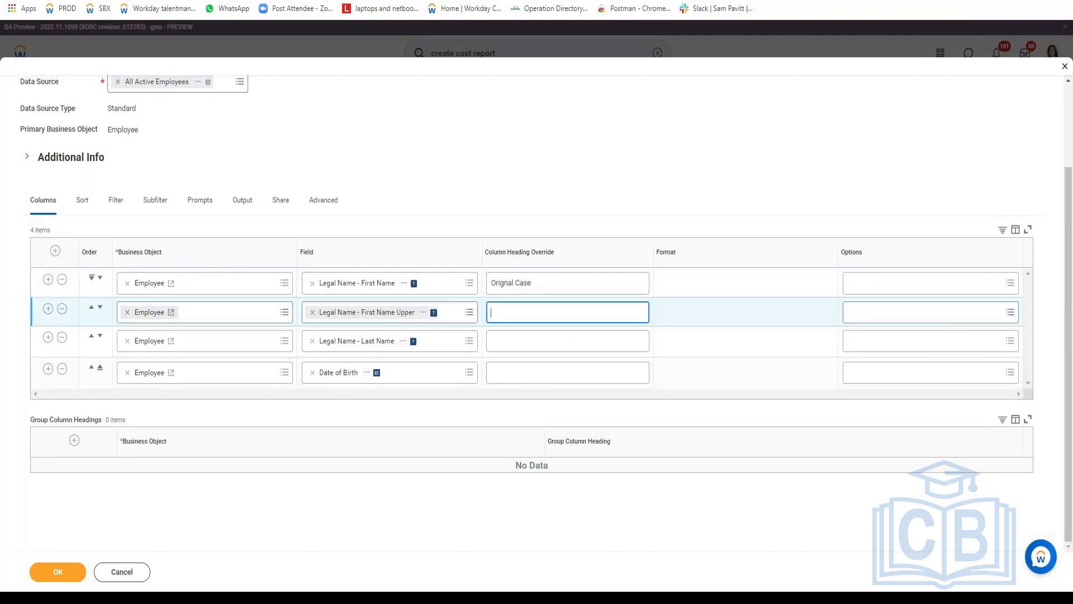
type("Upper Case")
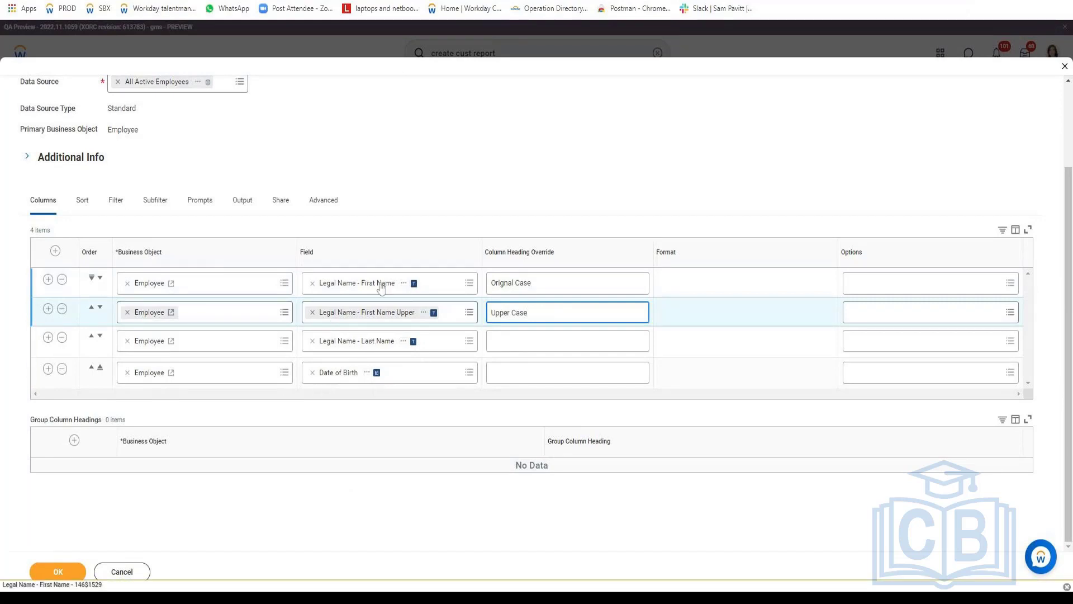
Insert a column row below Legal Name - Last Name and start a report calculated field for it named NAme + DOB
left_click(49, 338)
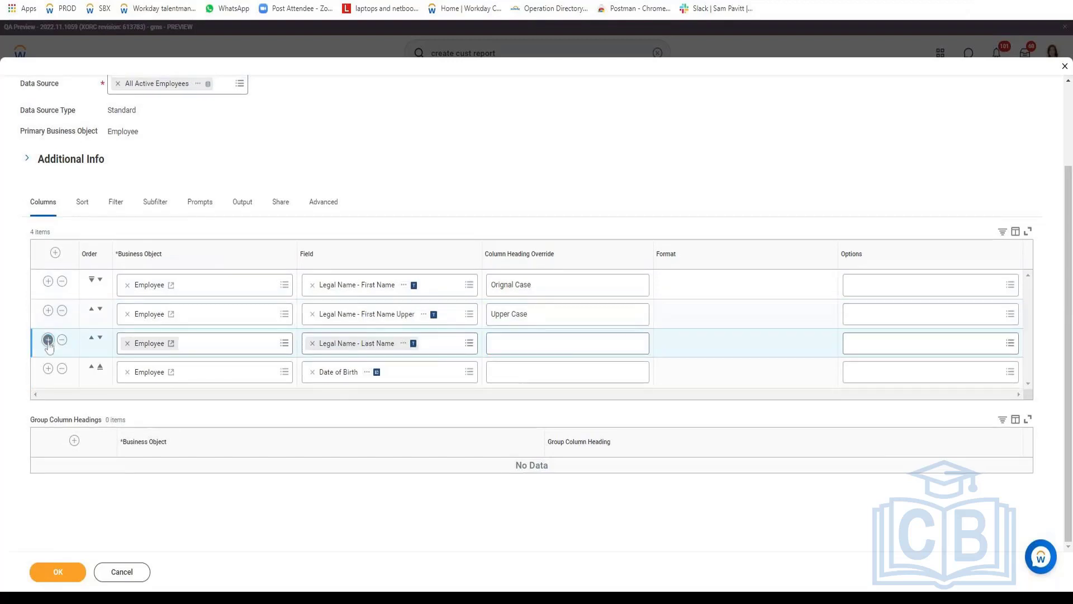
left_click(336, 377)
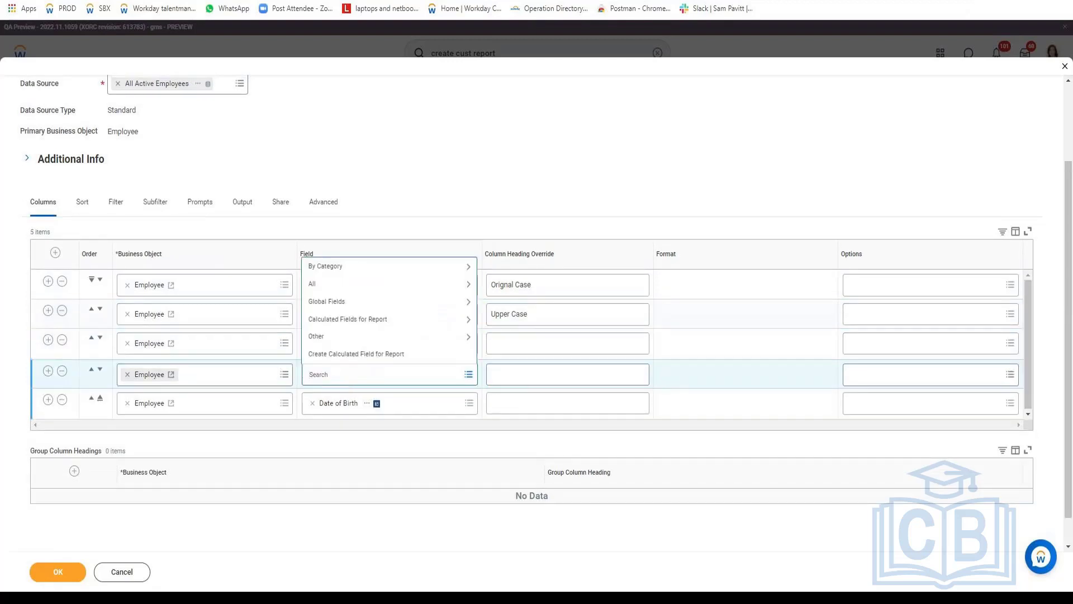
left_click(341, 354)
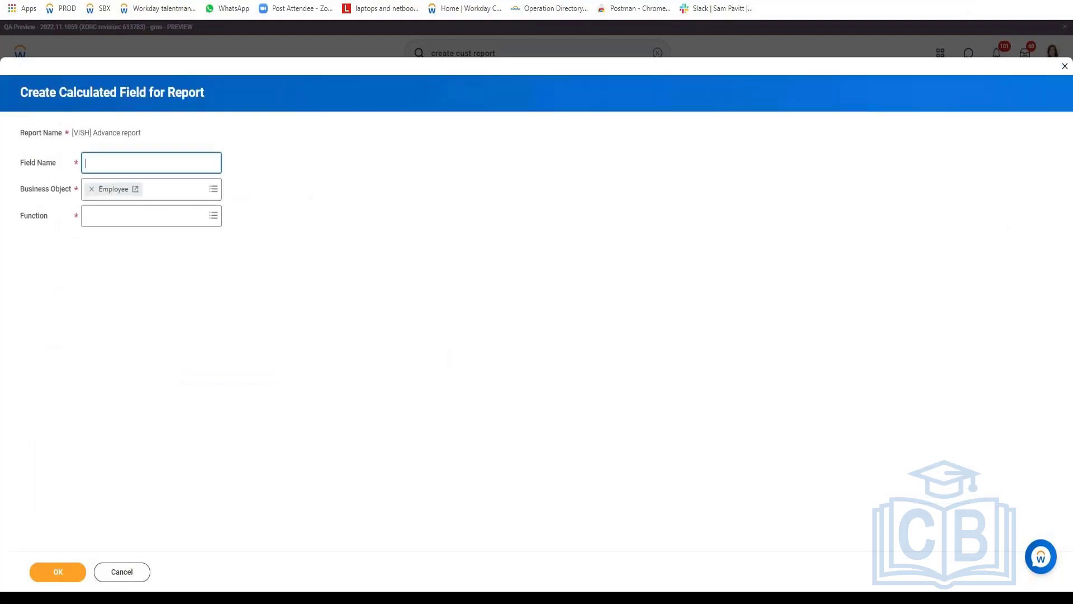
type("NAme + DOB")
Choose Concatenate Text as the calculated field's function and continue to its calculation settings
left_click(166, 215)
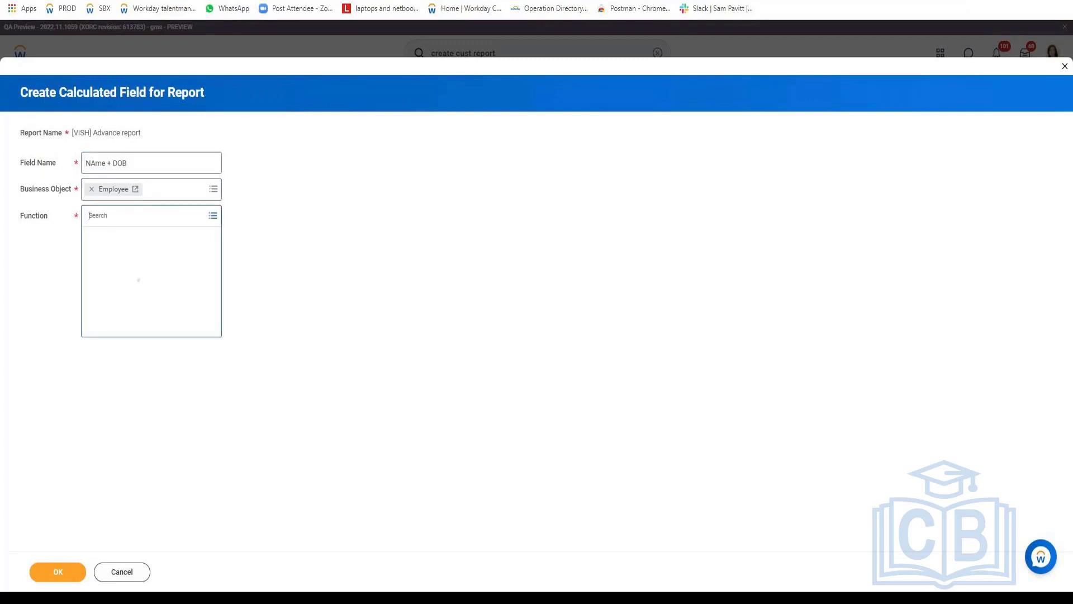
type("c")
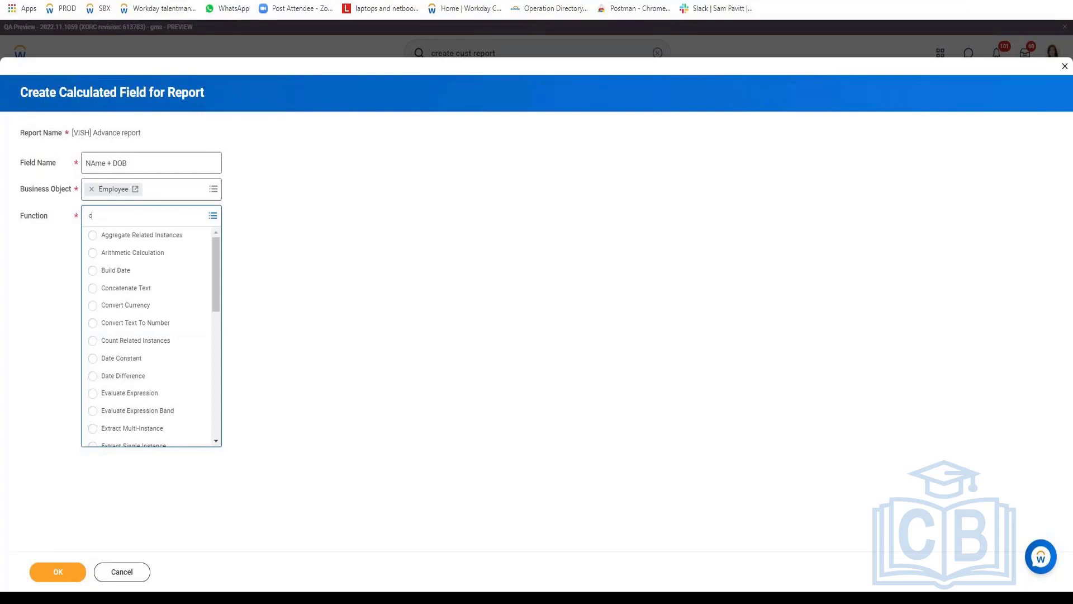
left_click(134, 288)
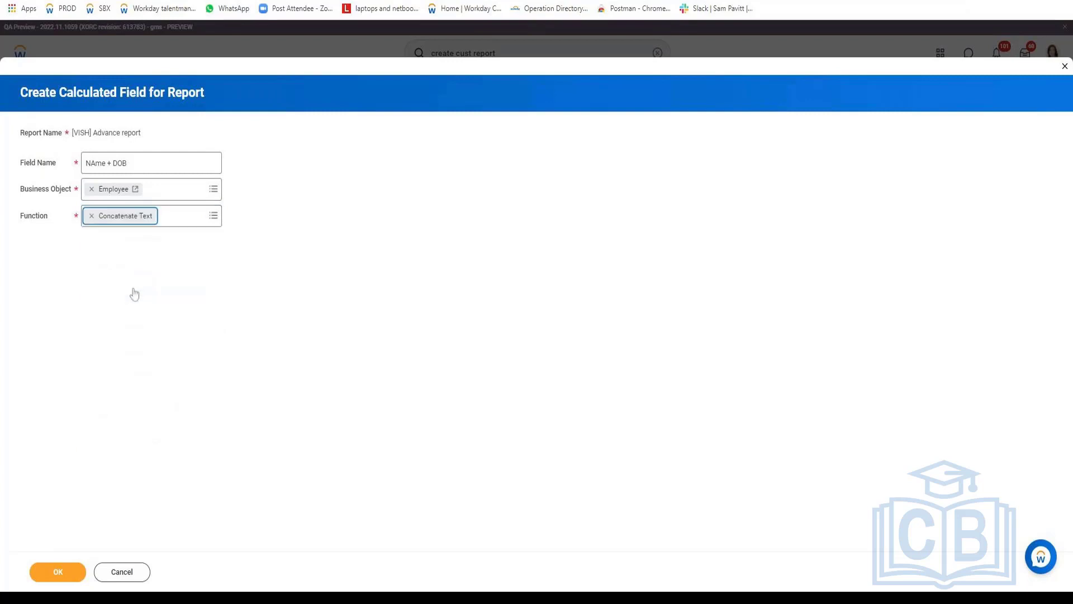
left_click(69, 571)
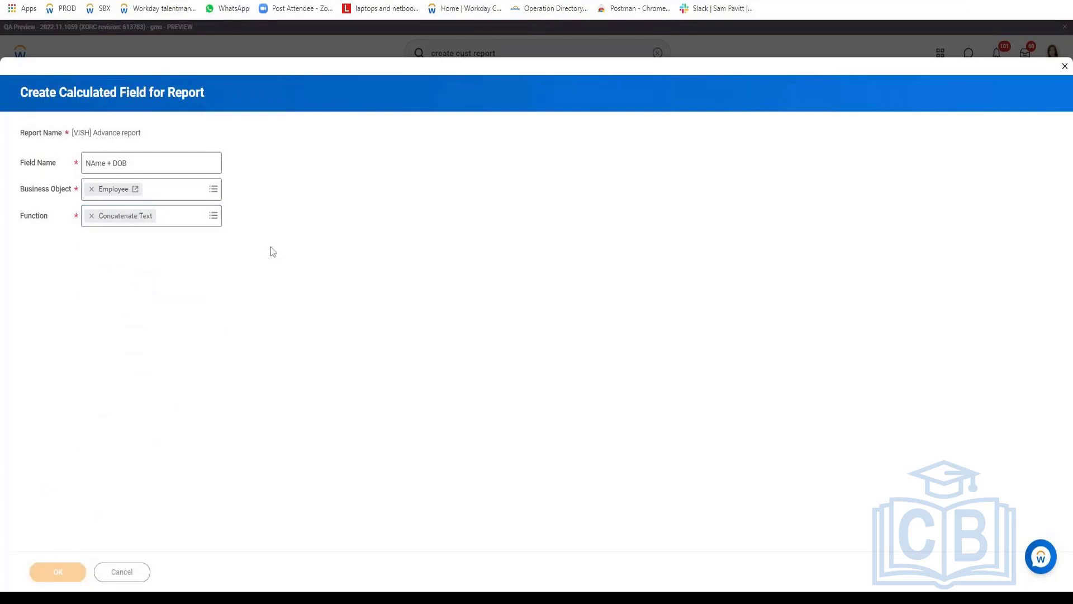
Set the first field of the concatenation to Legal Name - First Name
left_click(348, 317)
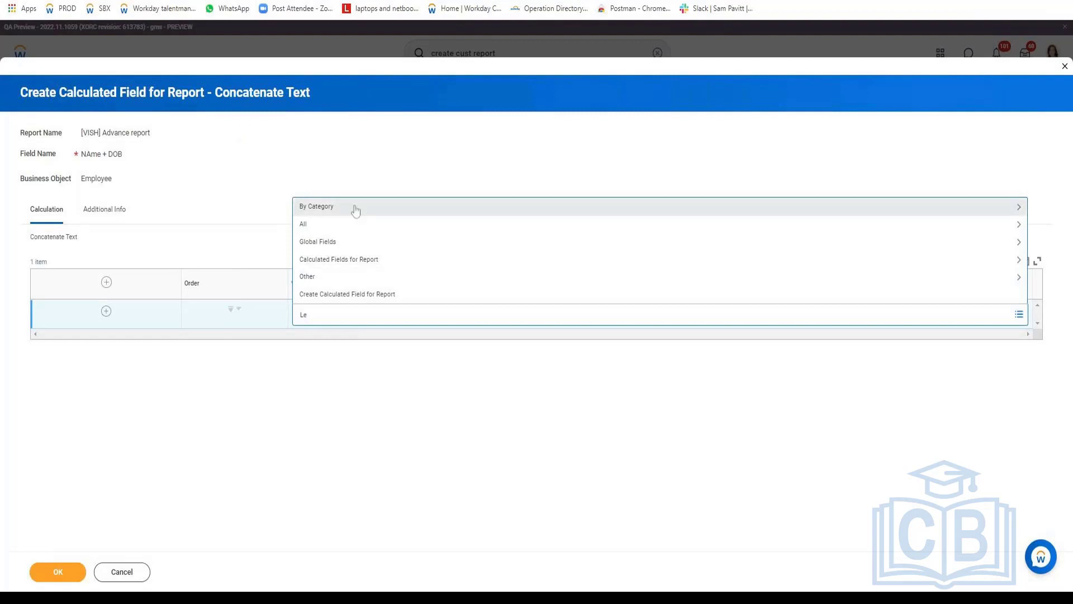
key("BackSpace")
type("elgal")
key("BackSpace")
key("BackSpace")
key("BackSpace")
key("BackSpace")
key("BackSpace")
type("Legal Name - First Name")
key("Return")
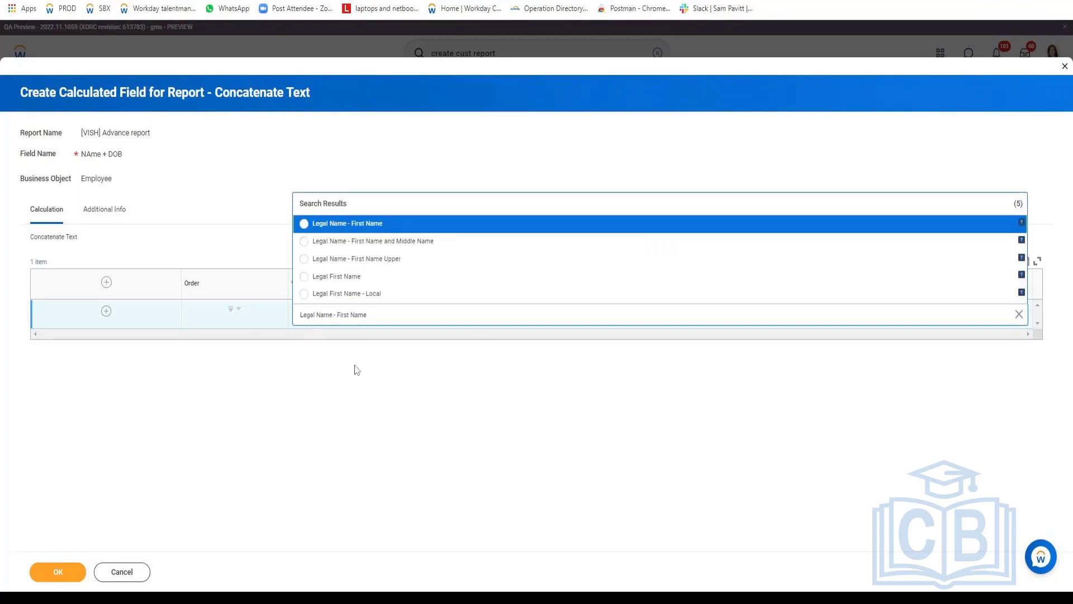
key("Return")
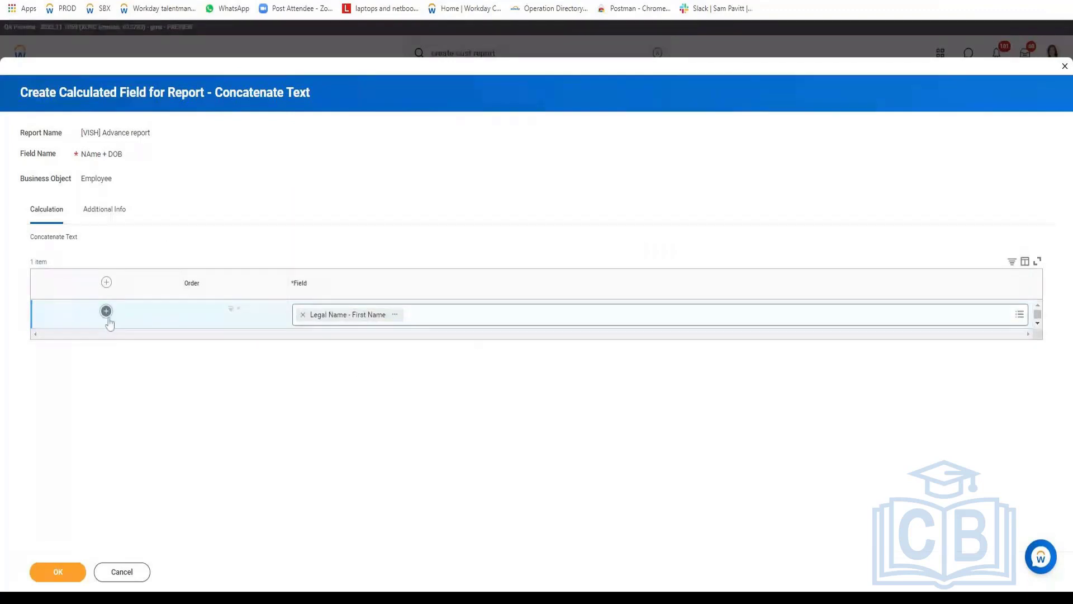
Add Date of Birth - Year as the second concatenated field, and save the calculated field and the report
left_click(106, 310)
left_click(337, 352)
type("Dat")
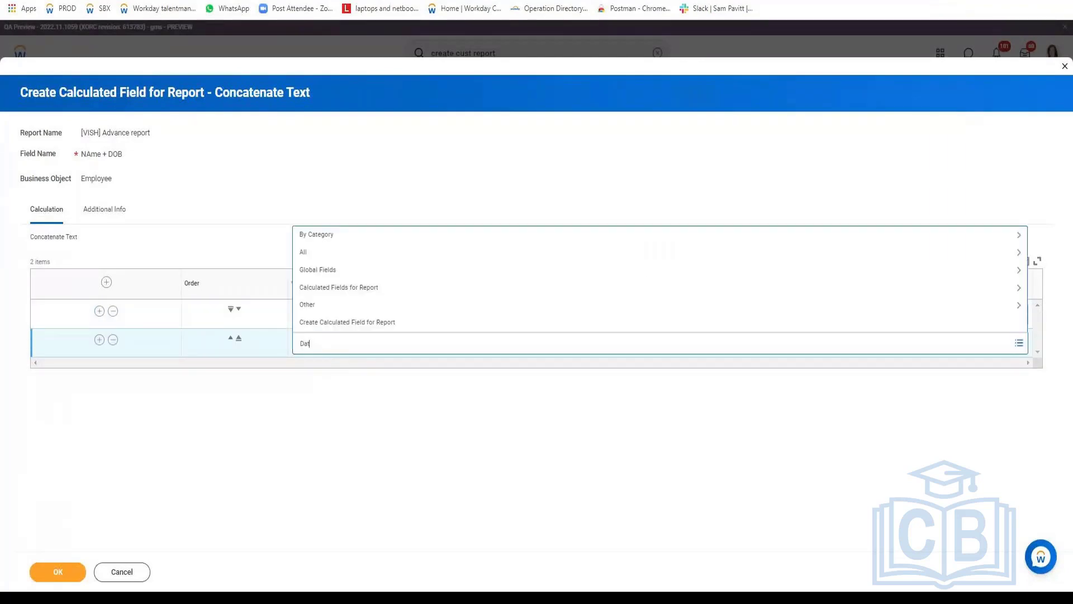
type("e Of")
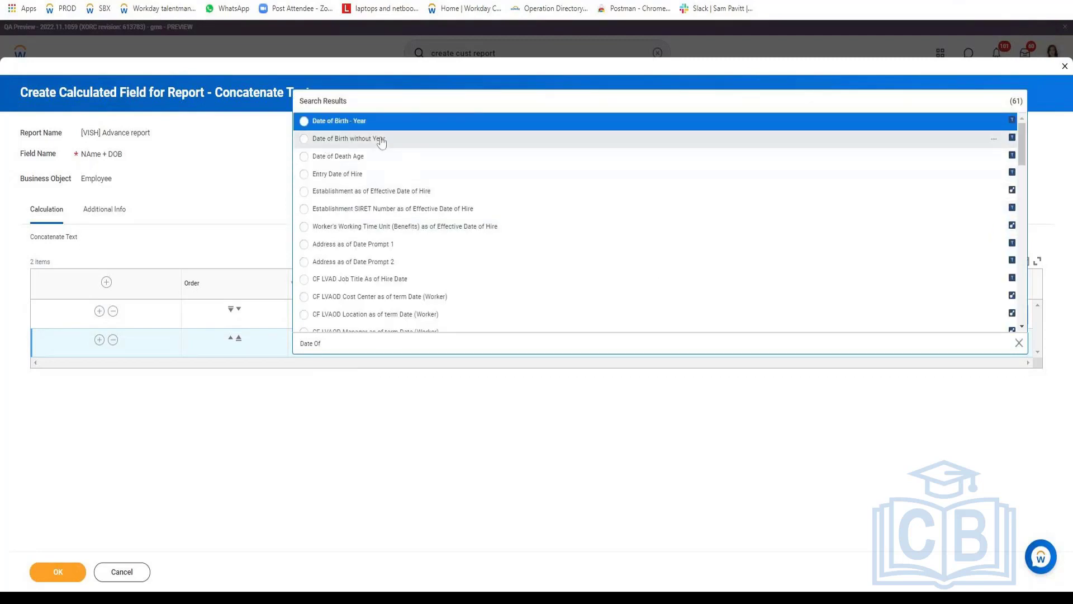
left_click(321, 127)
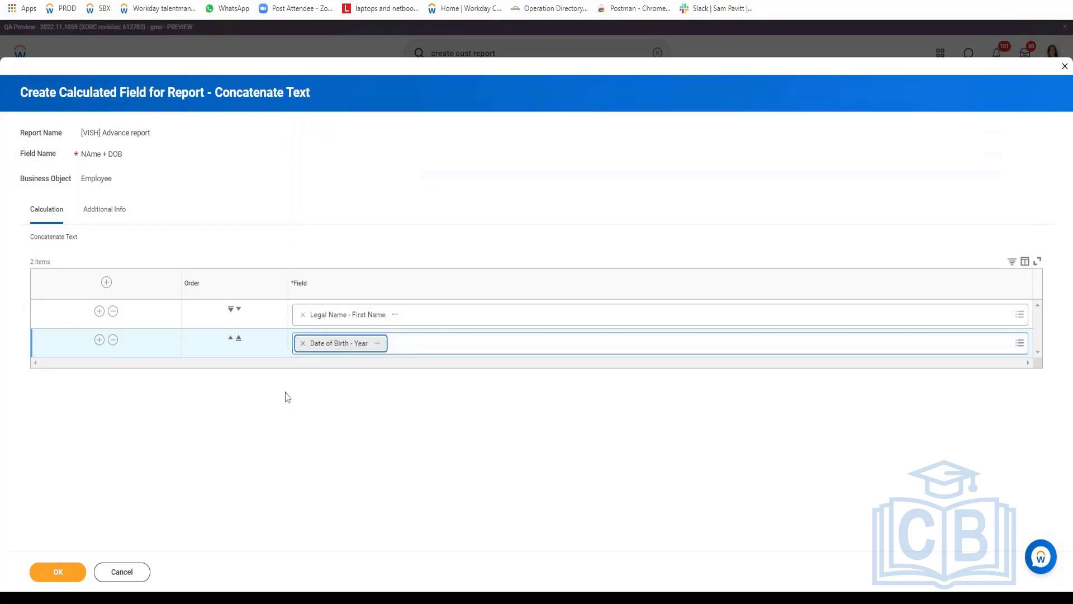
left_click(82, 578)
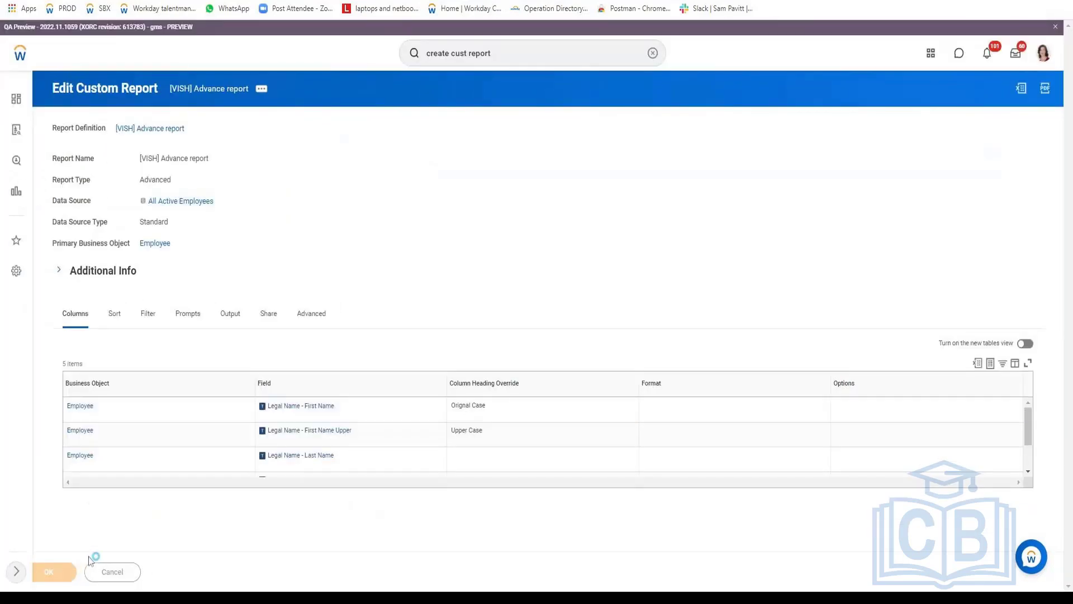
Test the report and examine how the name and birth year are joined in the NAme + DOB column
left_click(144, 571)
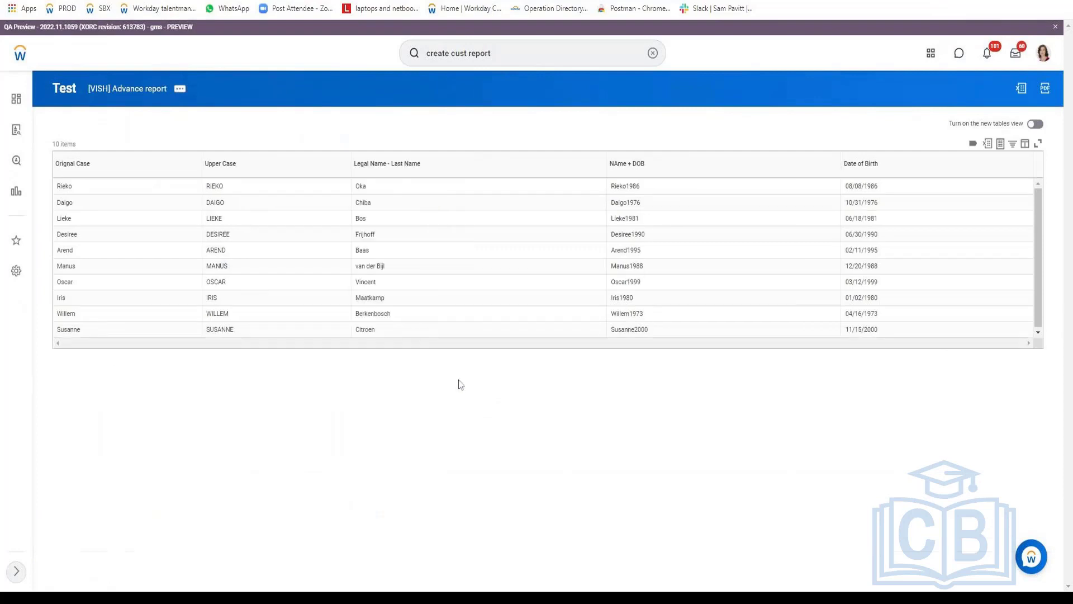
double_click(626, 186)
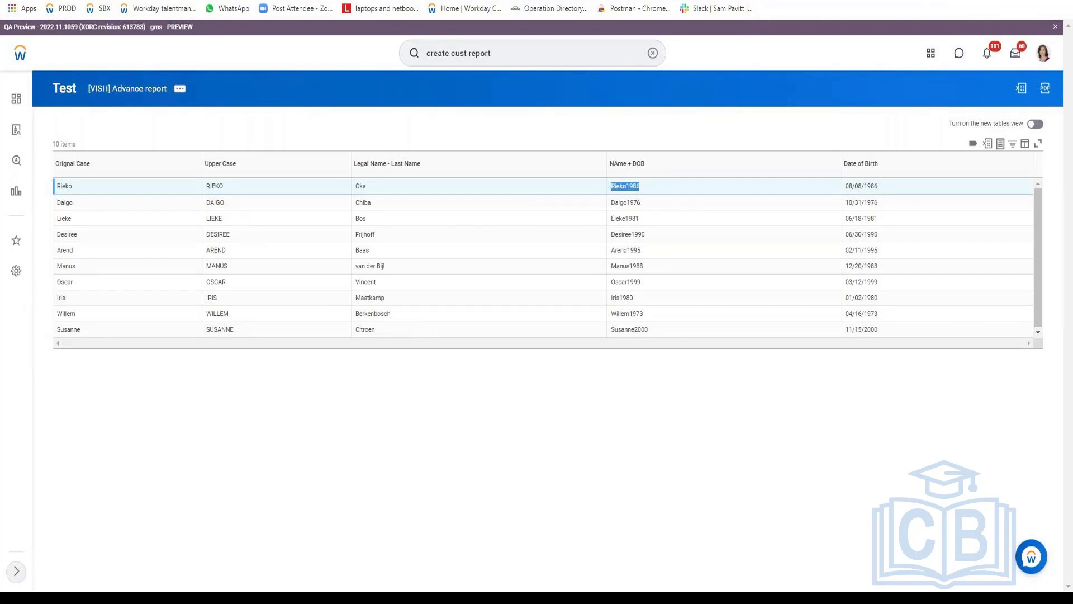
left_click(626, 186)
left_click_drag(629, 187, 645, 193)
Reopen the report for editing and open the definition of the NAme + DOB calculated field
left_click(179, 89)
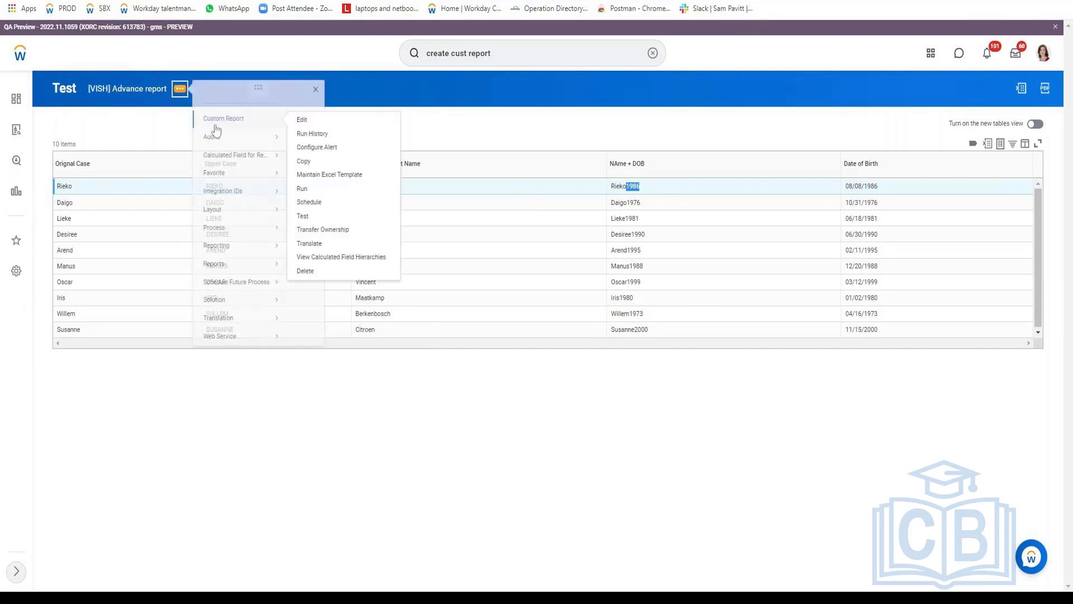
left_click(302, 121)
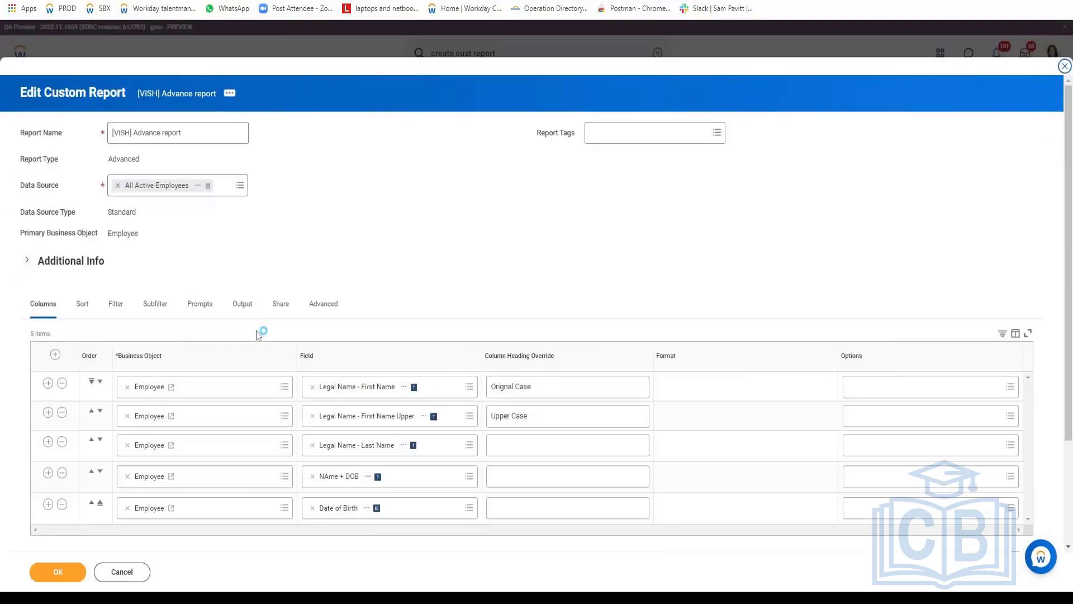
left_click(372, 478)
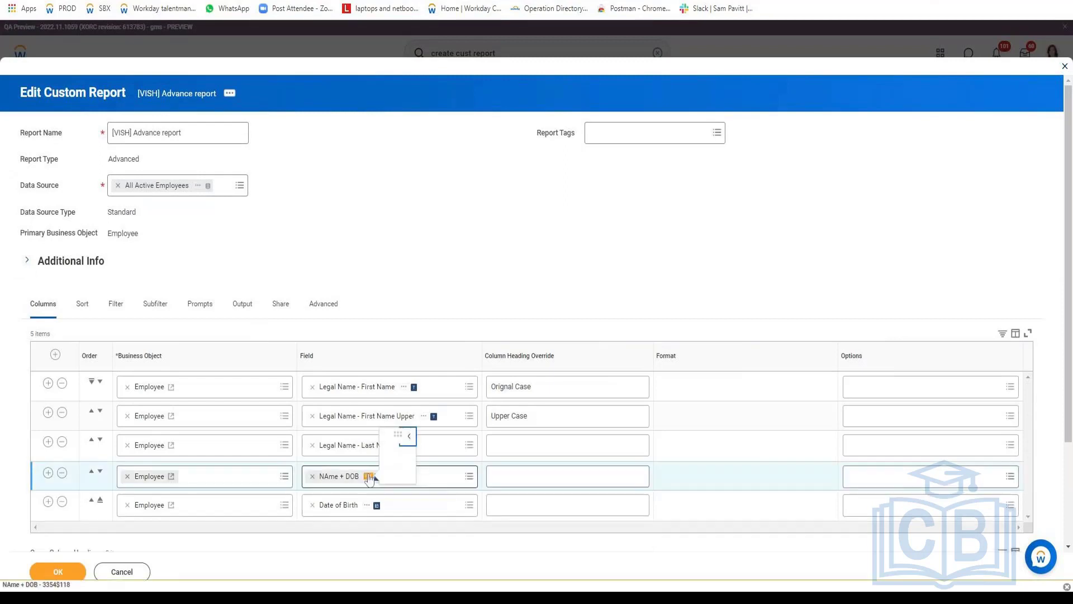
left_click(417, 343)
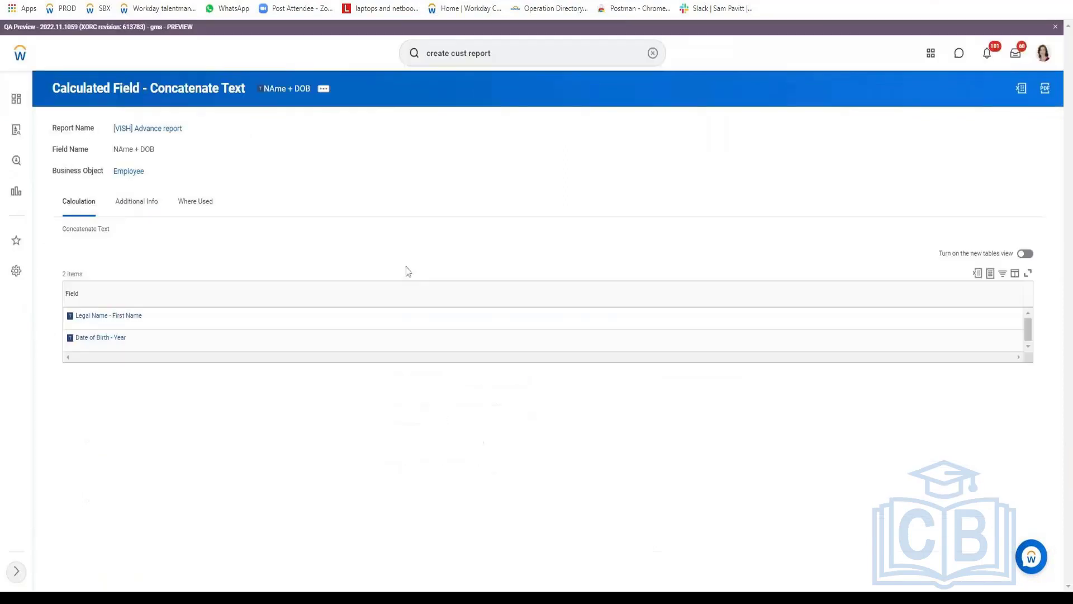
Edit the NAme + DOB calculated field, insert Single Space between Legal Name - First Name and Date of Birth - Year, and save it
left_click(323, 88)
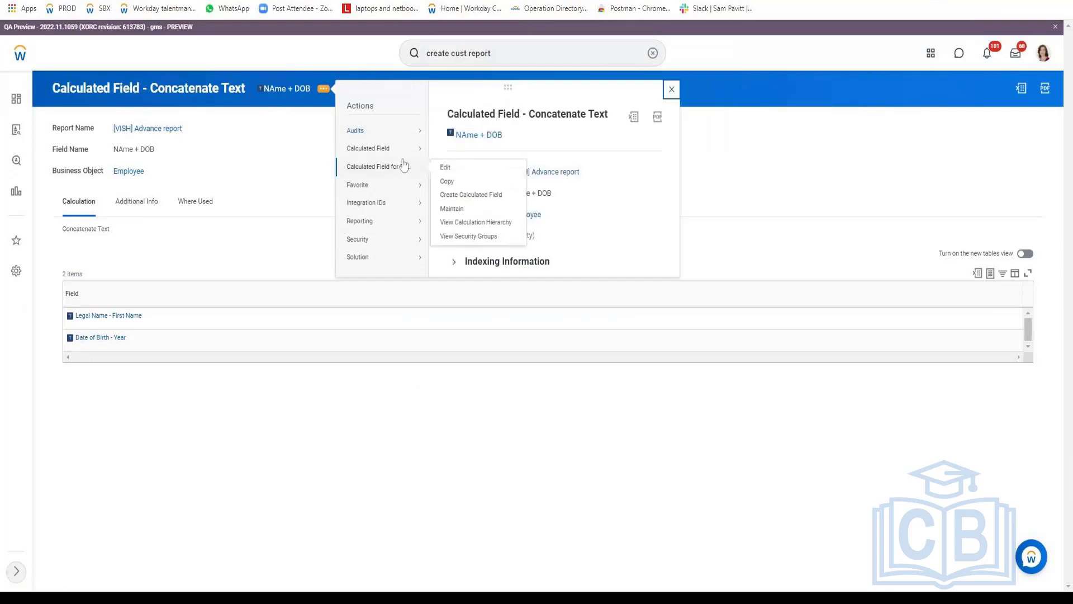
left_click(454, 170)
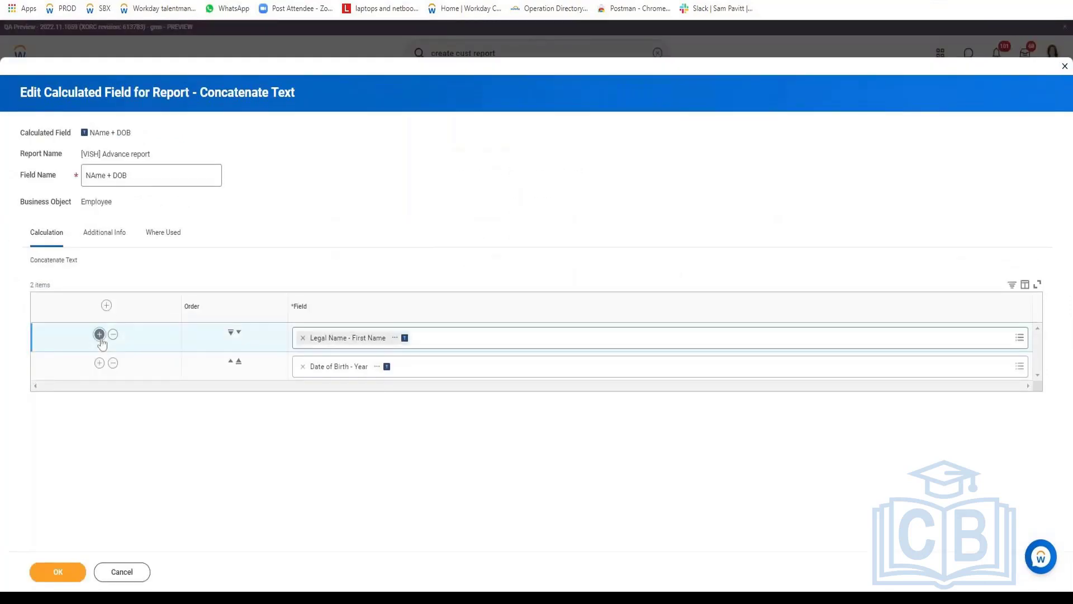
left_click(99, 334)
type("s")
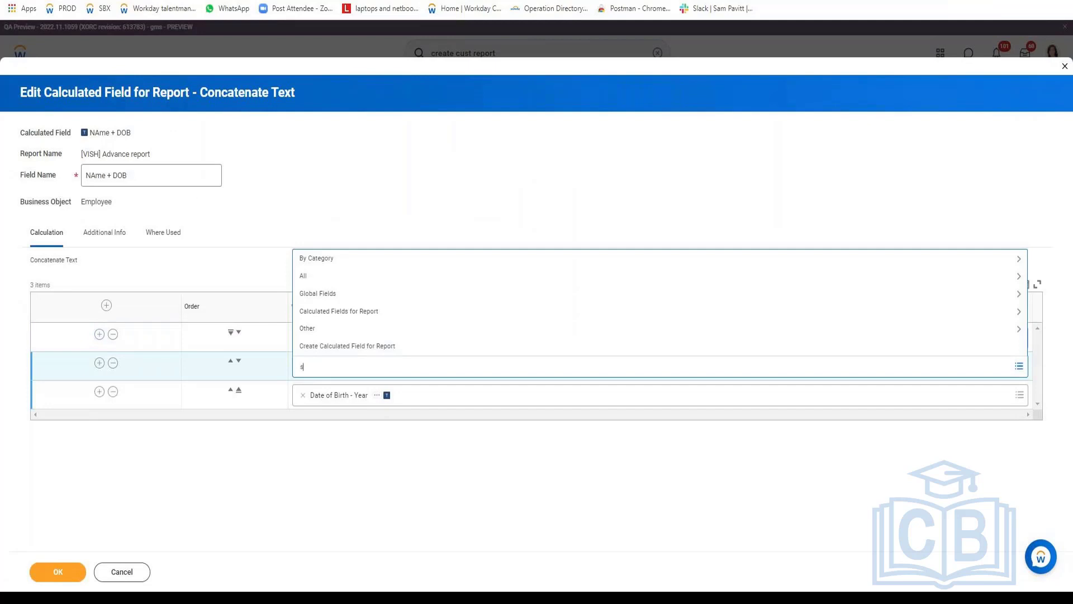
type("pace")
key("Return")
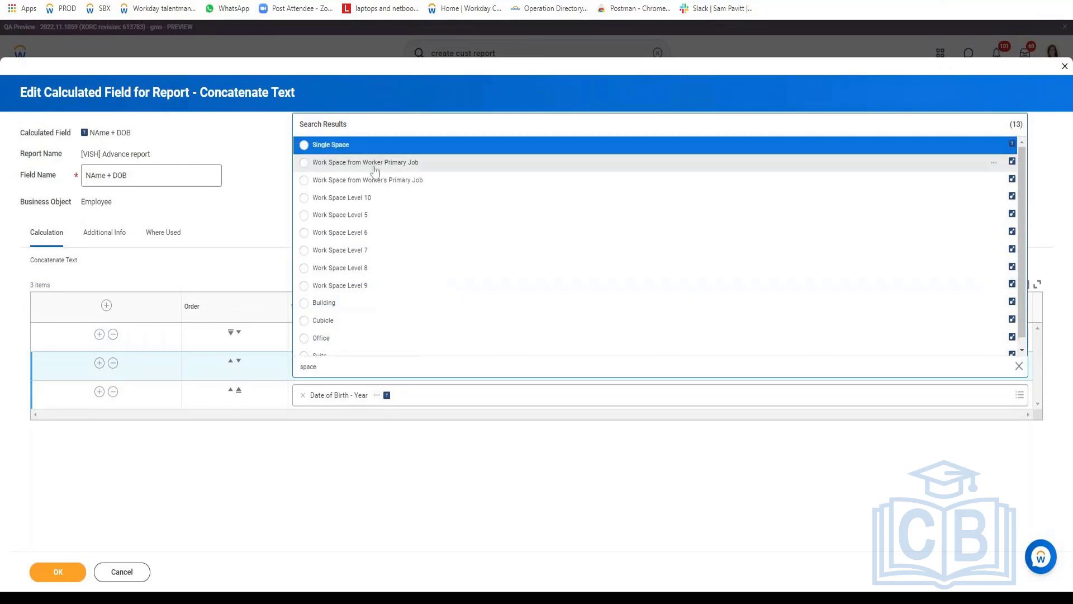
left_click(330, 146)
left_click(58, 572)
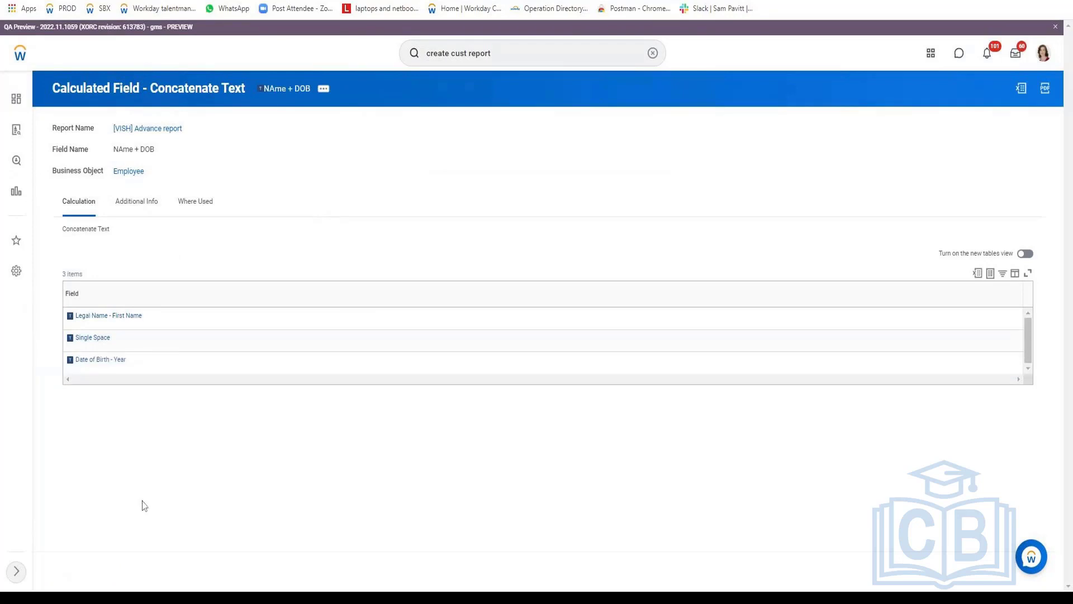
Return to the report definition and test the report to check the spacing in the NAme + DOB column
left_click(187, 203)
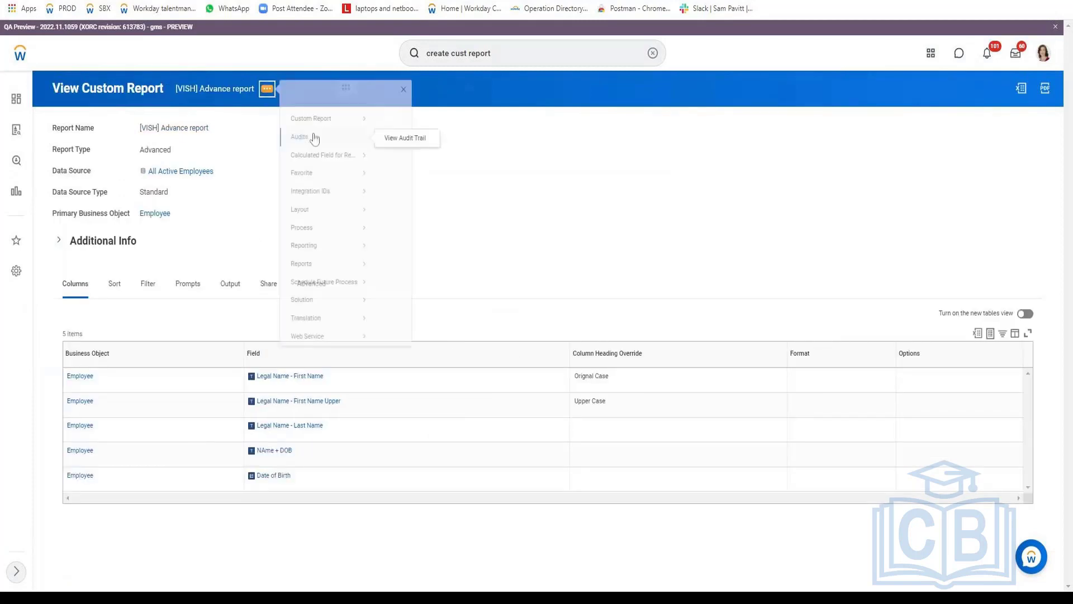
mouse_move(323, 130)
left_click(391, 227)
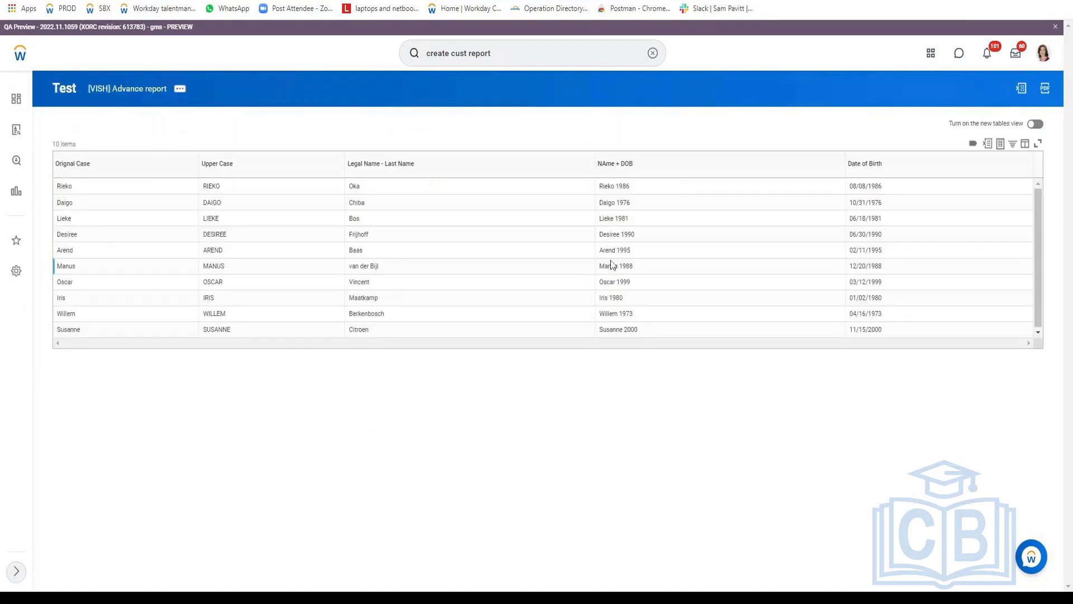
Reopen the report for editing and add Age as a new column after Date of Birth
left_click(180, 95)
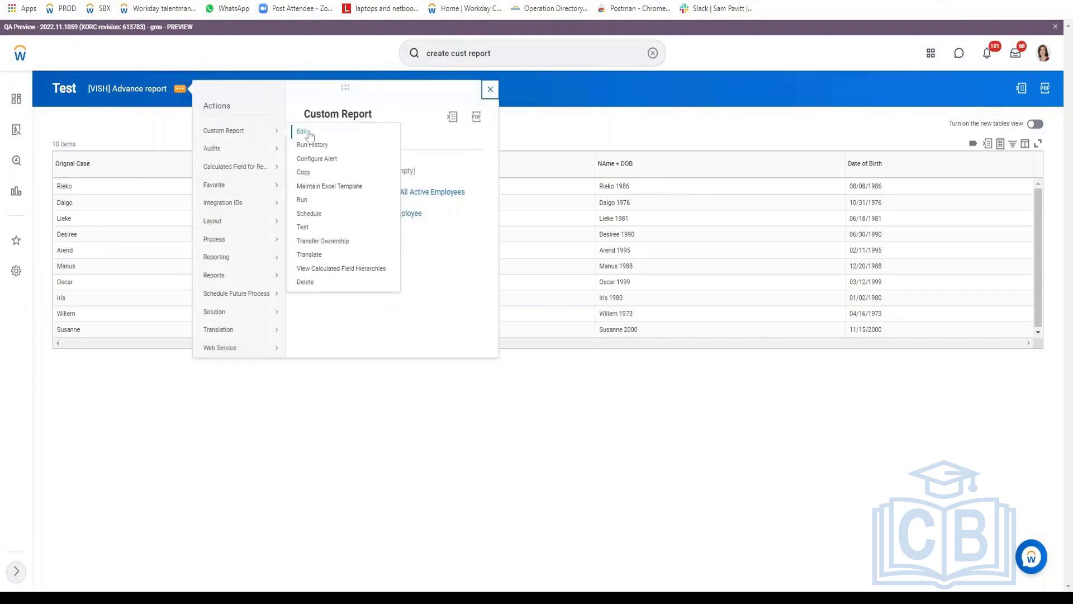
left_click(306, 132)
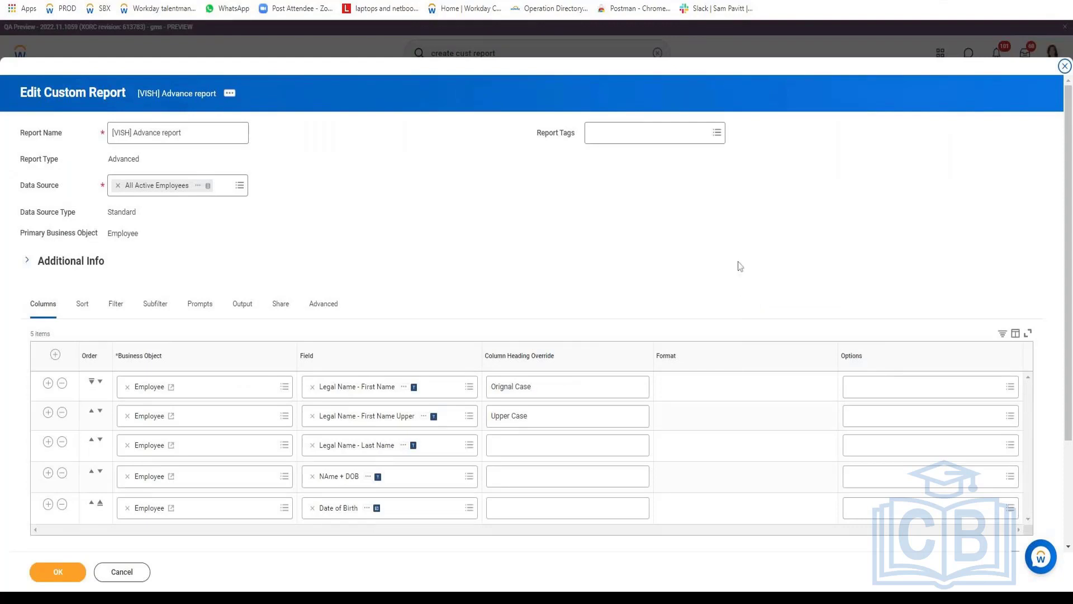
scroll(736, 251, "down", 3)
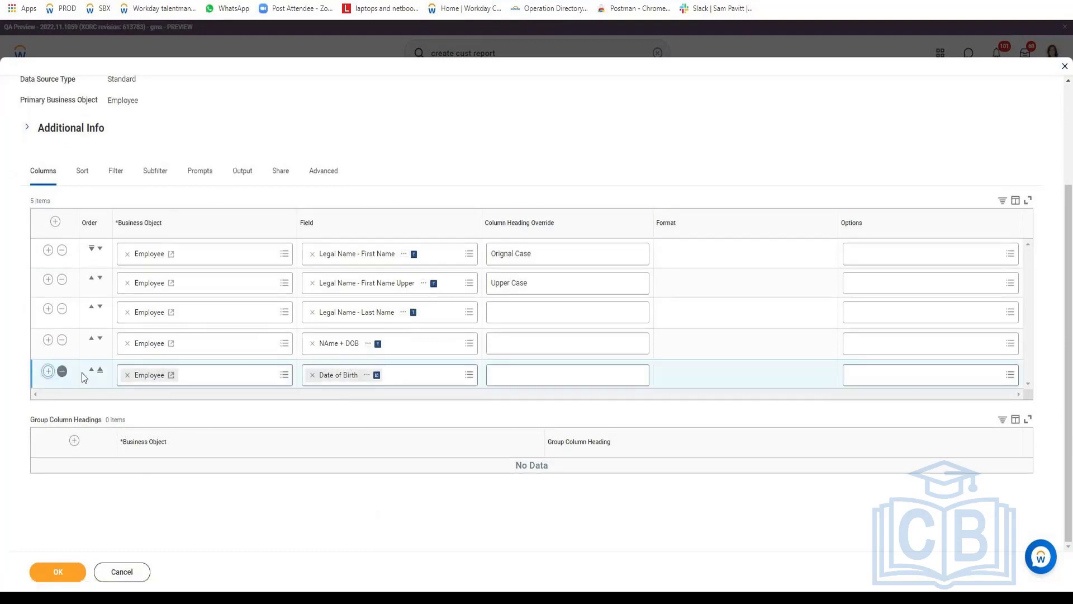
left_click(48, 368)
type("Ag")
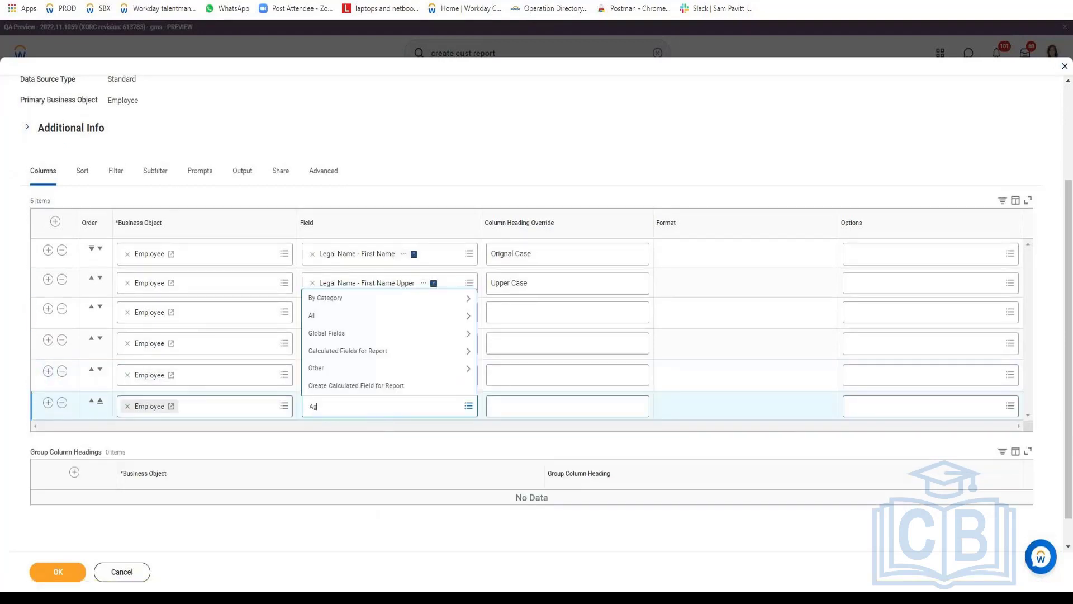
type("e")
key("Return")
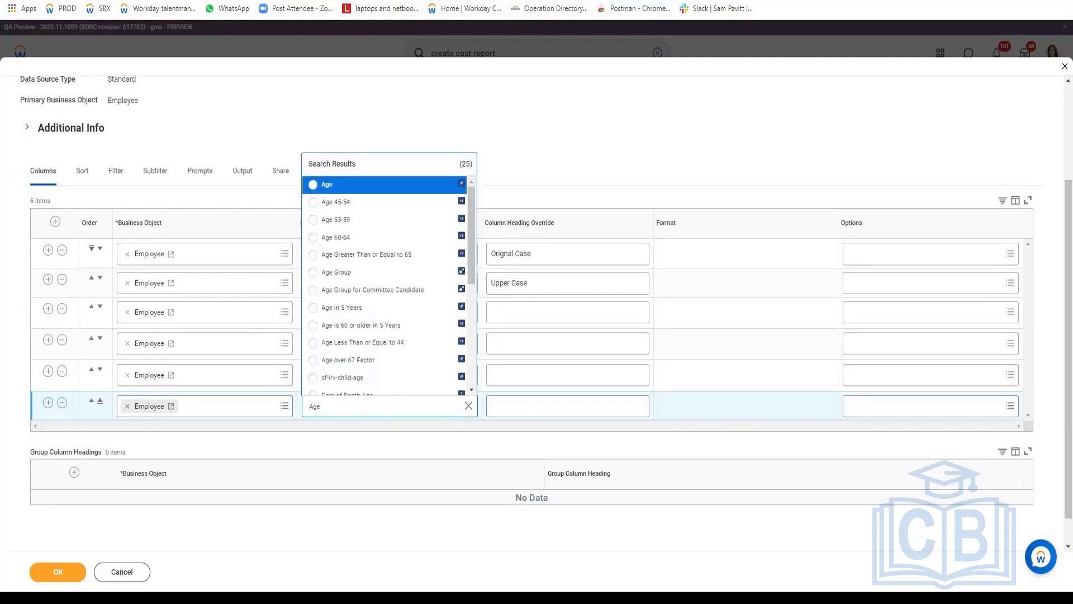
left_click(348, 185)
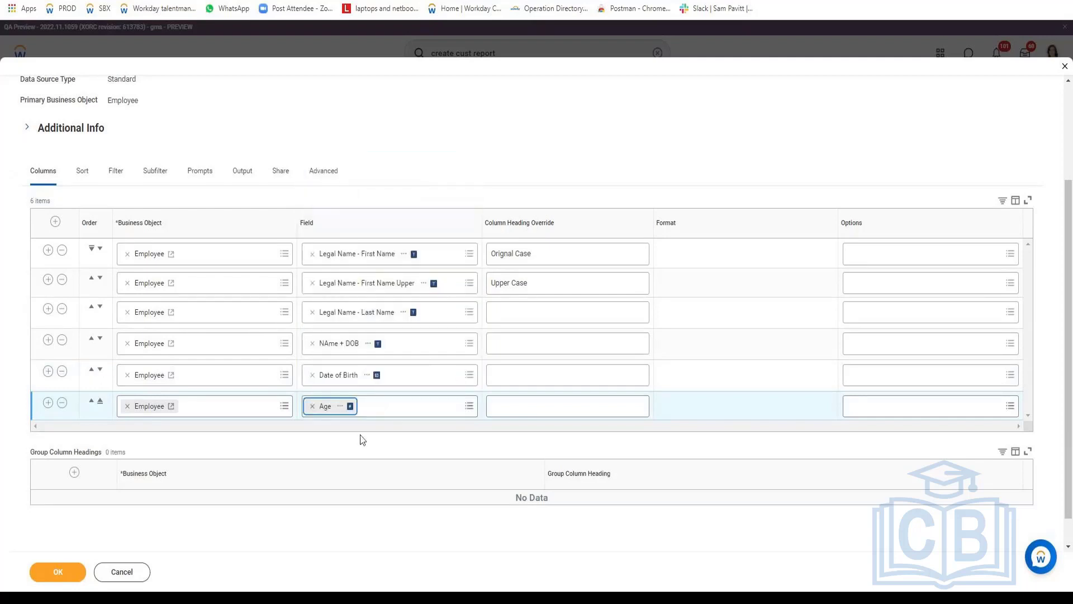
Add a column row below Date of Birth and start a new calculated field for it named Date of Birth - Format
left_click(49, 371)
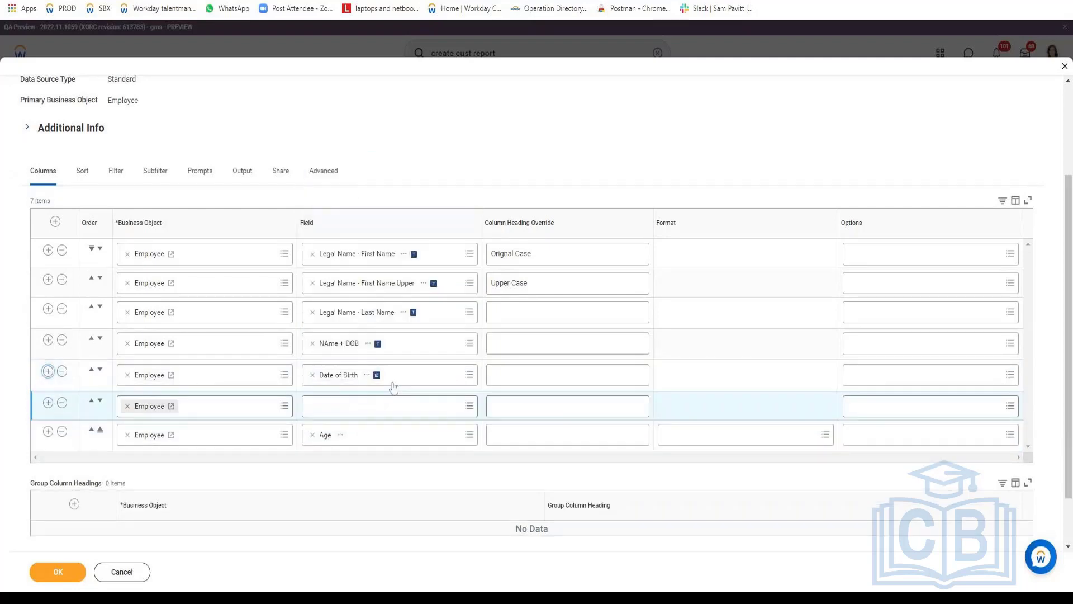
right_click(366, 375)
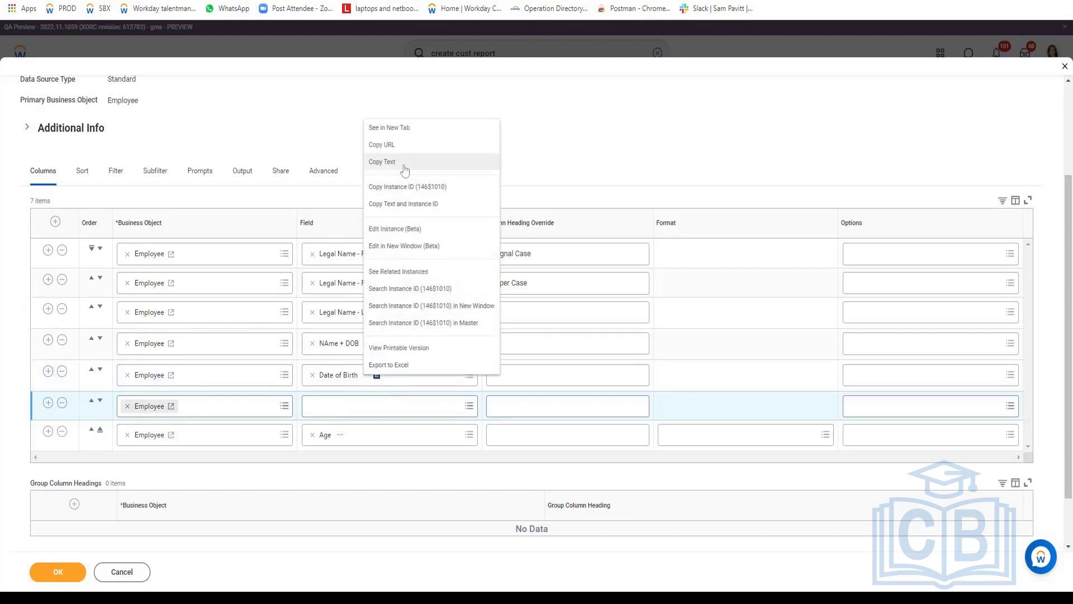
left_click(405, 168)
left_click(380, 406)
type("for,a")
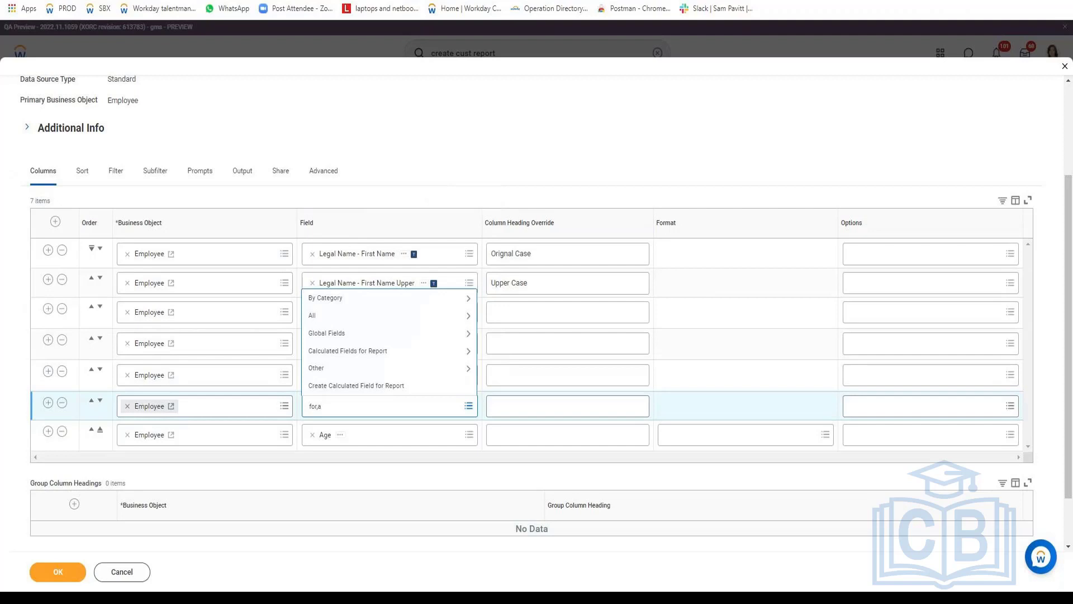
left_click(354, 387)
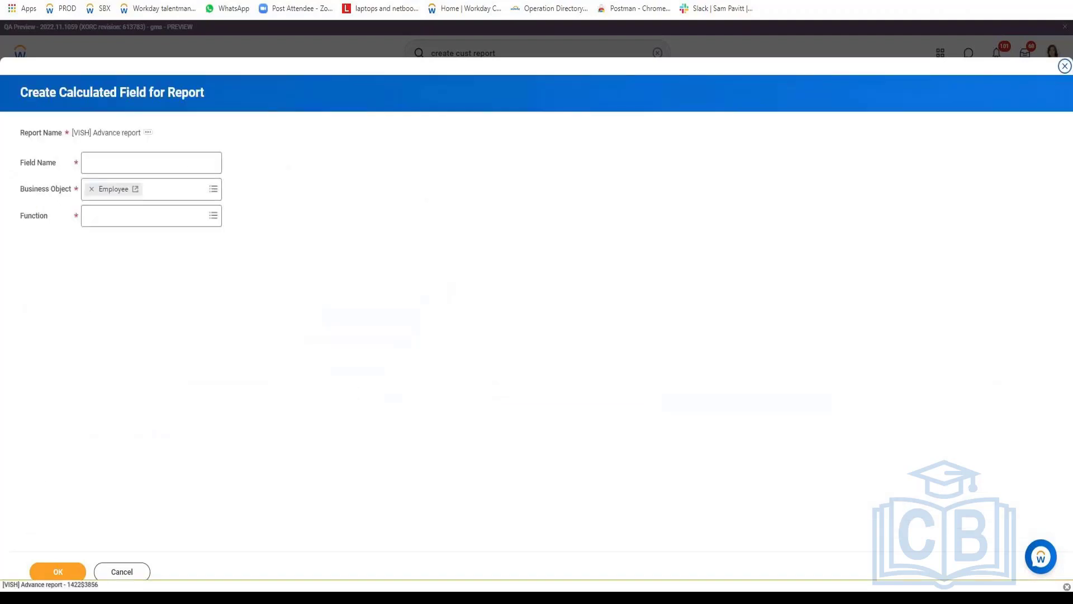
type("Date of Birth - Formaty")
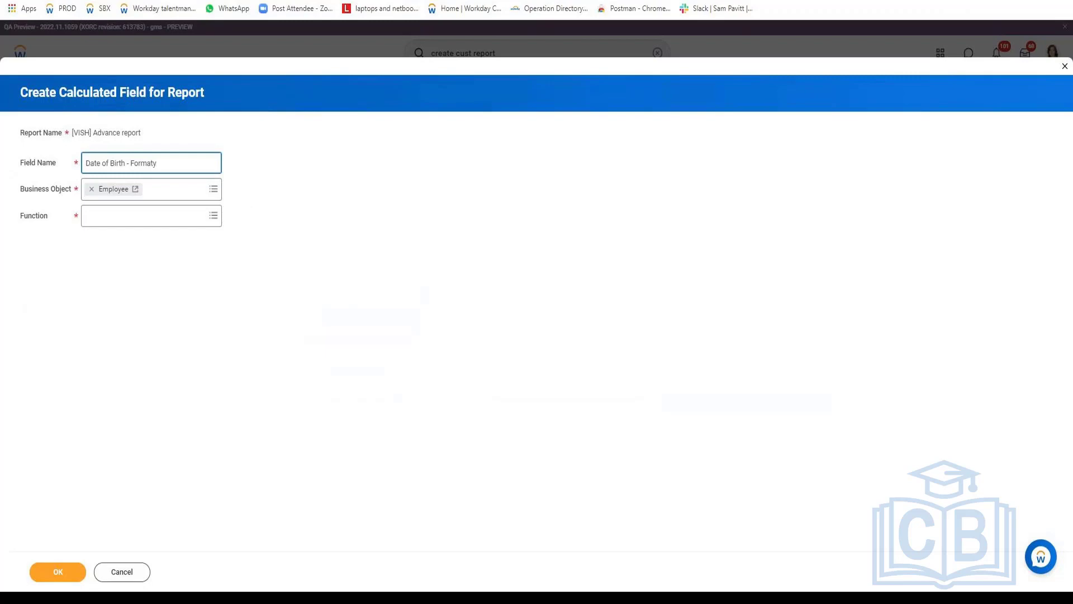
key("BackSpace")
Choose Format Date as the function of the new calculated field and continue to its calculation settings
left_click(175, 222)
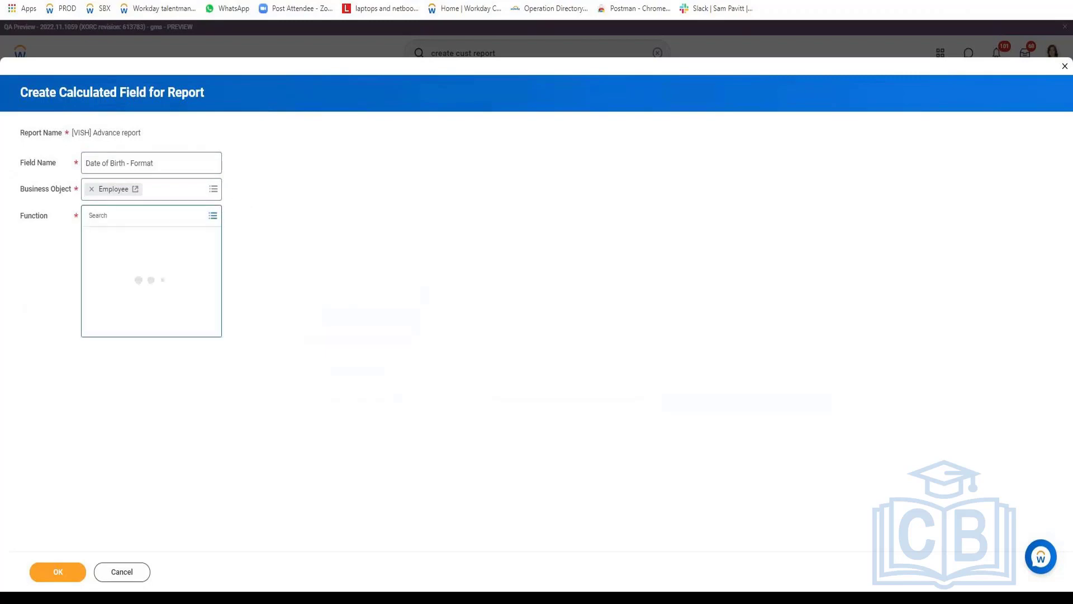
type("date")
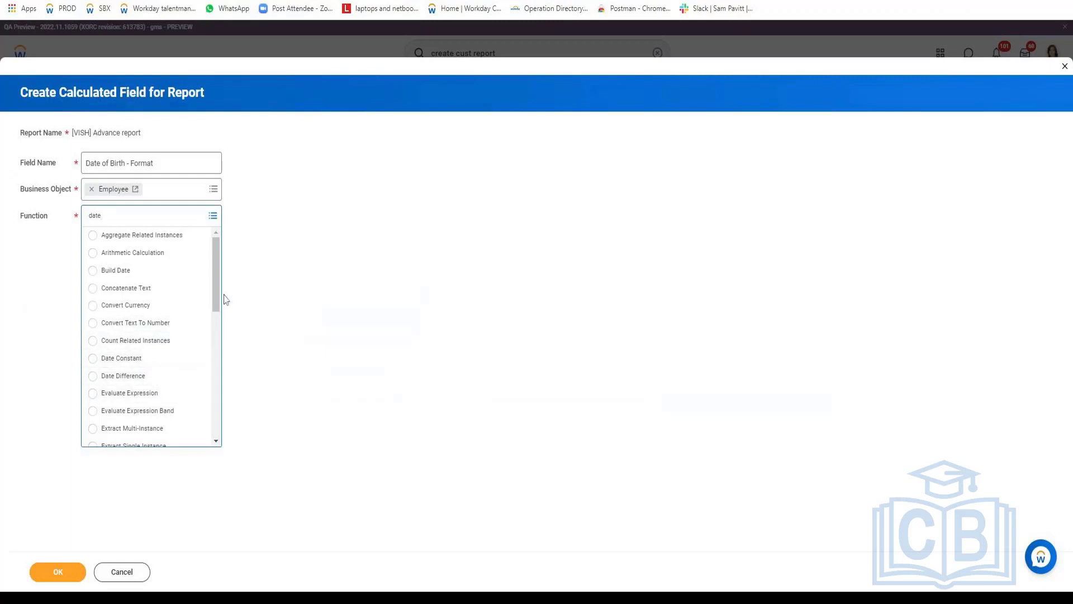
left_click_drag(215, 305, 217, 376)
left_click(112, 309)
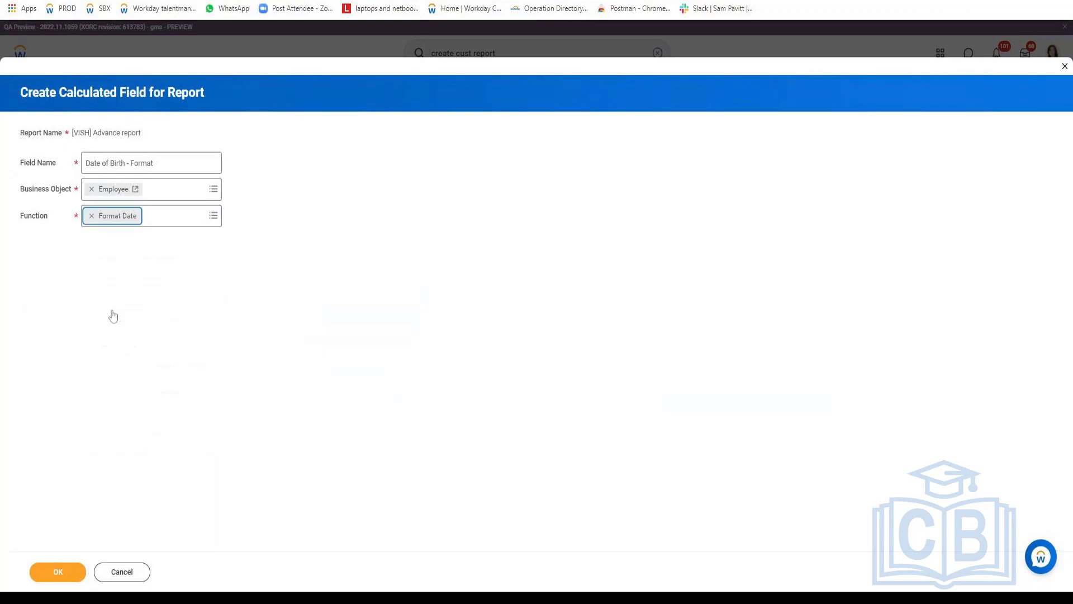
left_click(67, 579)
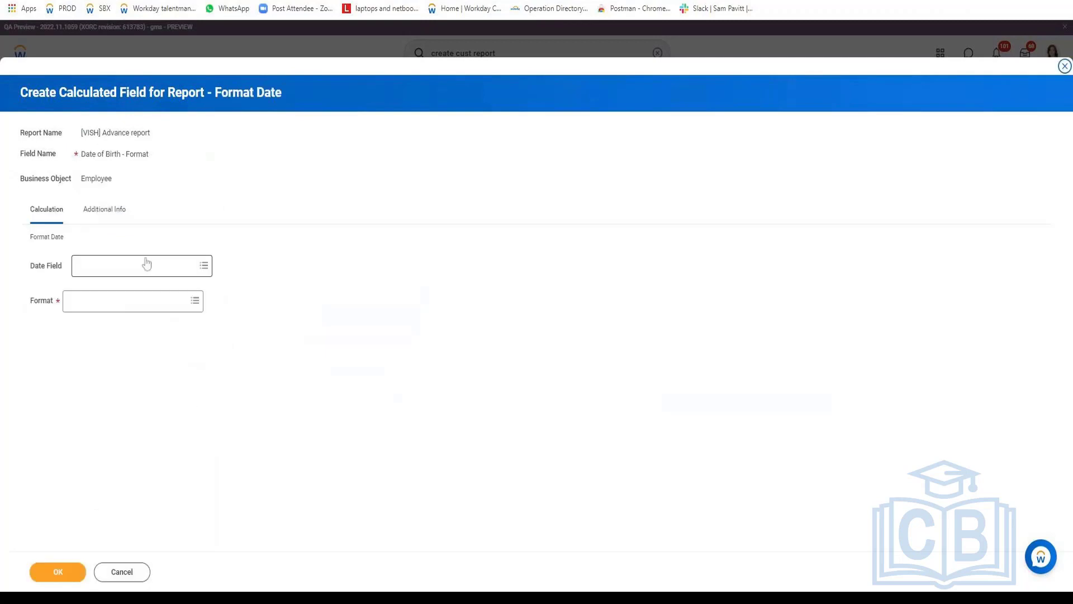
Set the calculation's date field to Date of Birth and its format to Format Mask
left_click(146, 264)
key("ctrl+v")
key("Return")
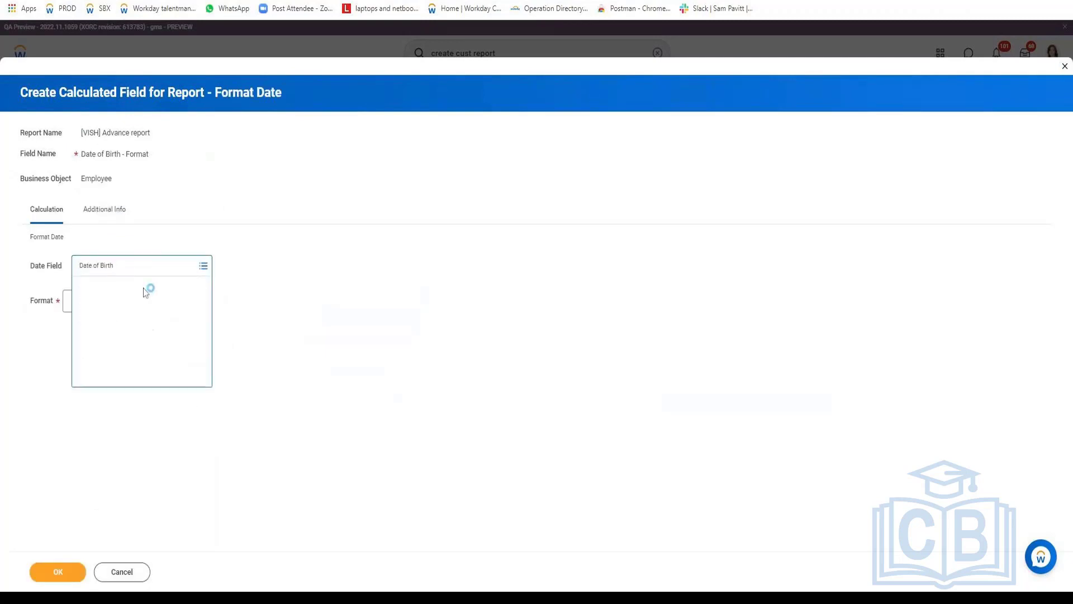
left_click(139, 311)
left_click(136, 307)
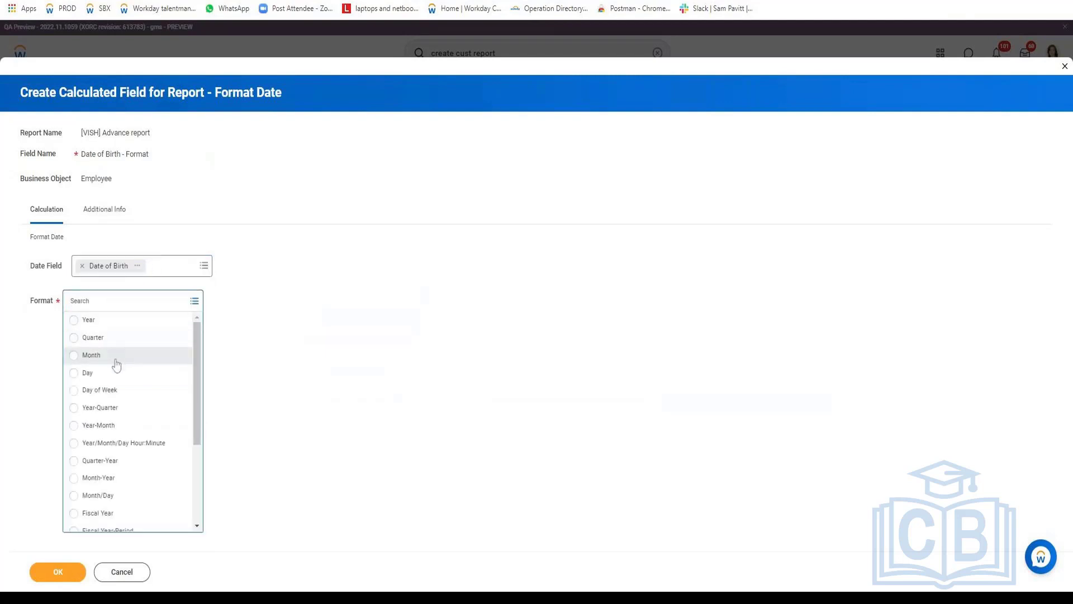
left_click_drag(197, 396, 193, 474)
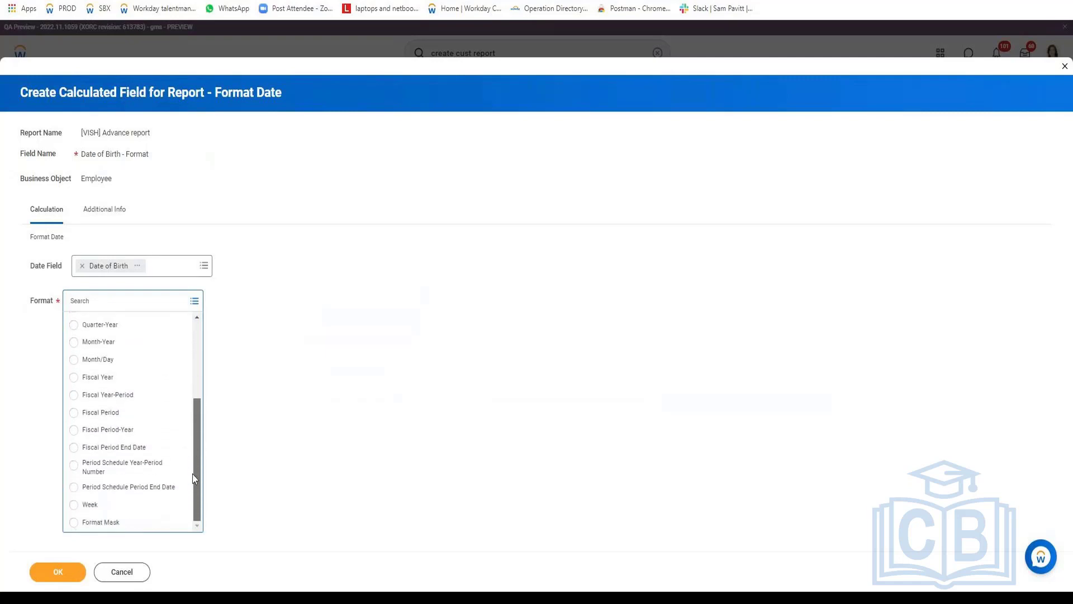
left_click(111, 526)
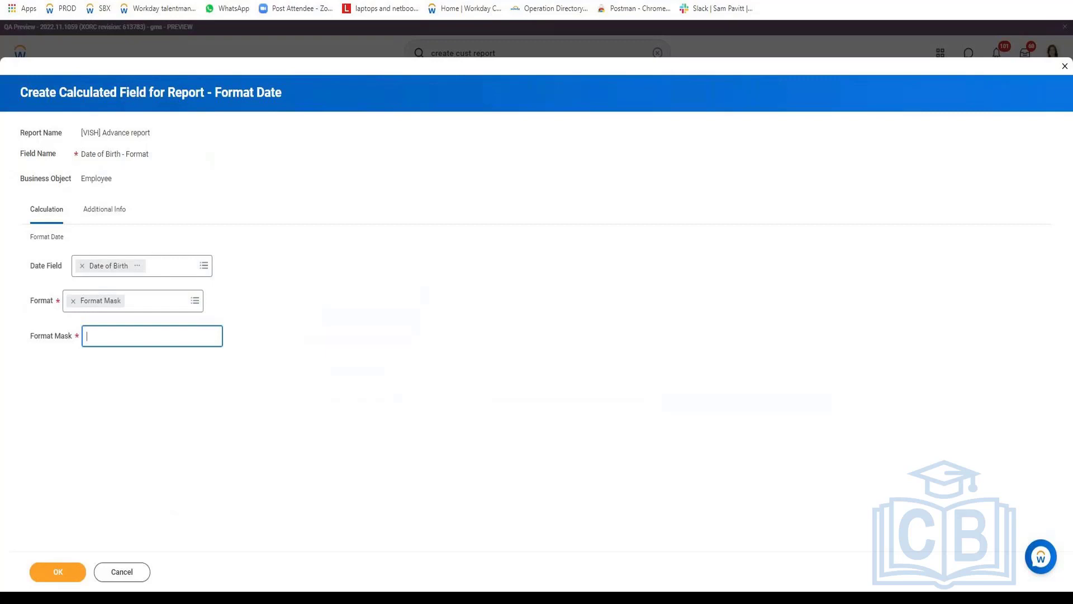
Enter MMMMDEEEEyyyy as the format mask, and save the calculated field and the report
type("MMMM")
type("D")
type("EEEE")
type("yyyy")
left_click(56, 573)
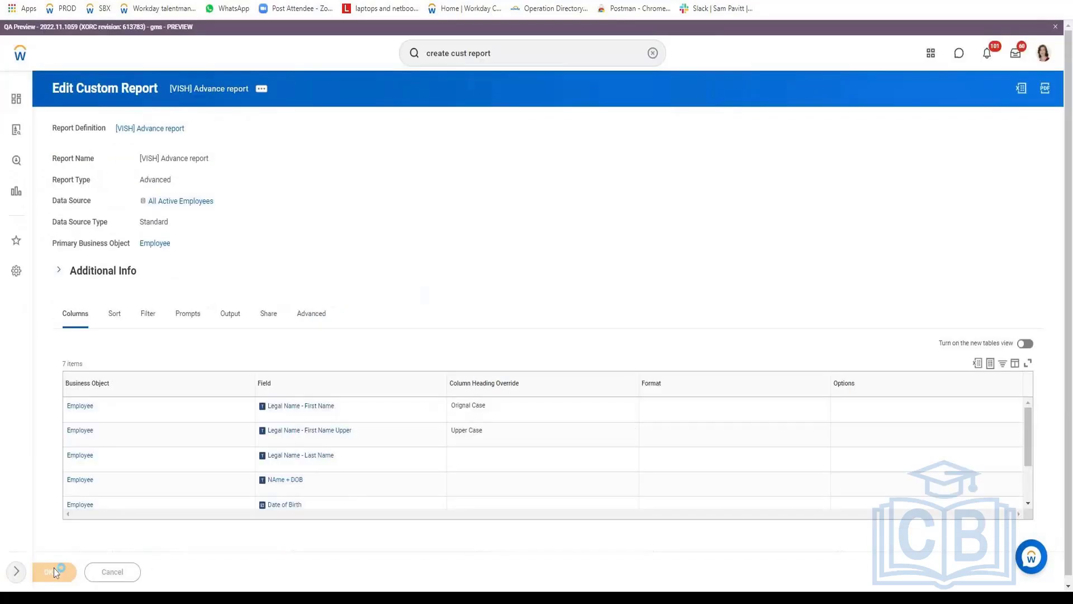
Test the report and examine how the dates are written in the Date of Birth - Format column
left_click(149, 576)
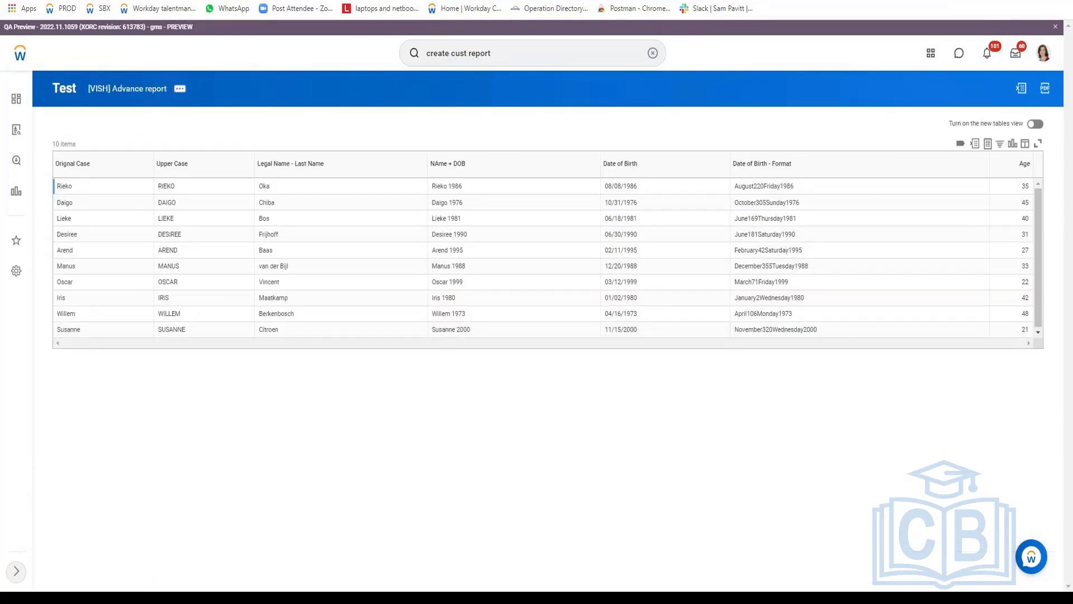
left_click_drag(738, 186, 798, 188)
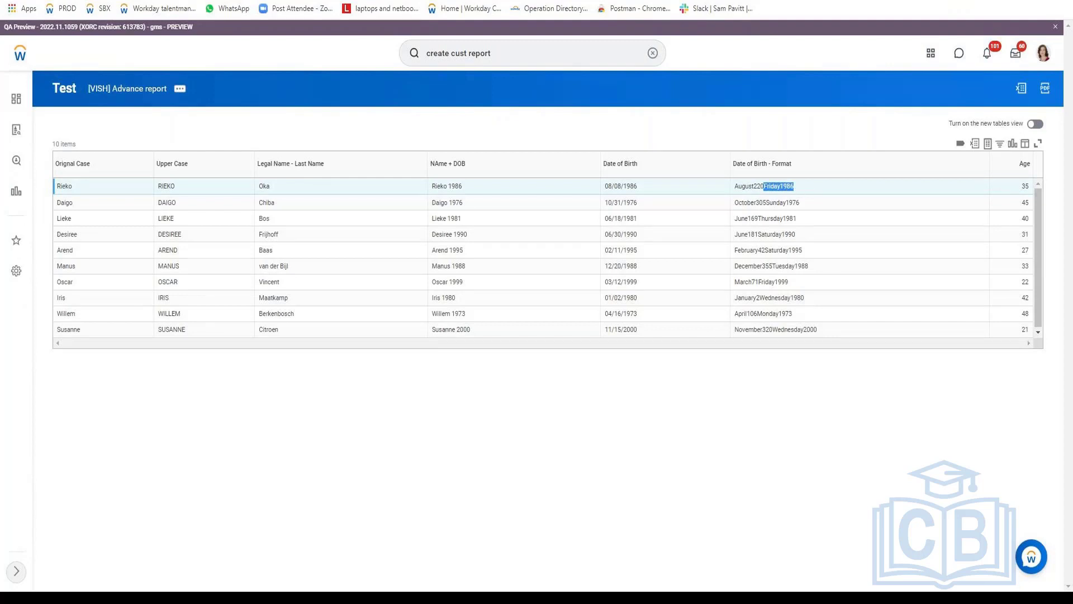
left_click(767, 203)
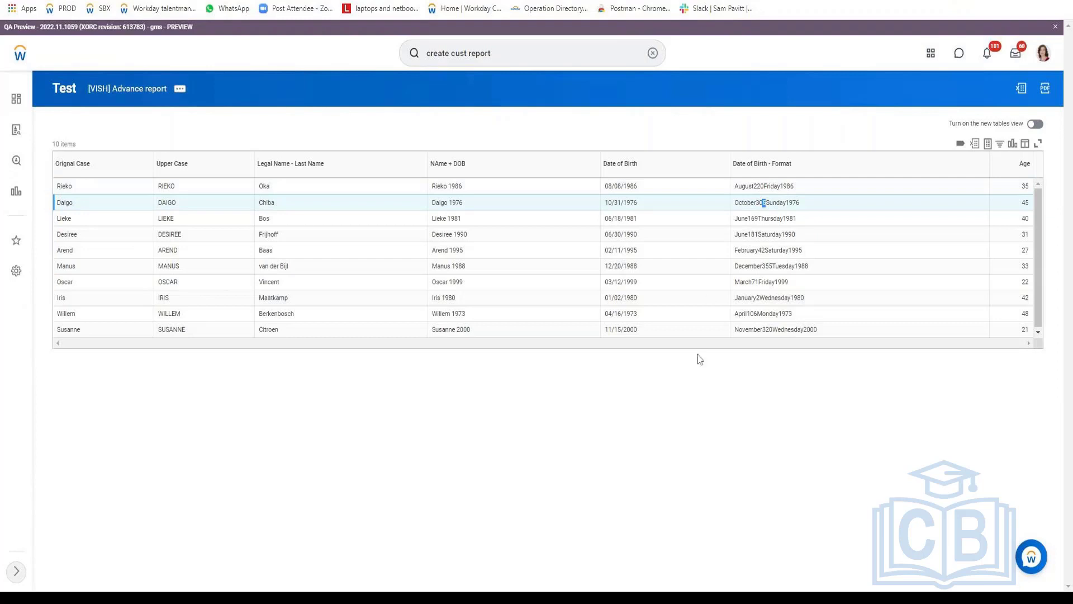
Reopen the report for editing and open the definition of the Date of Birth - Format calculated field
left_click(180, 88)
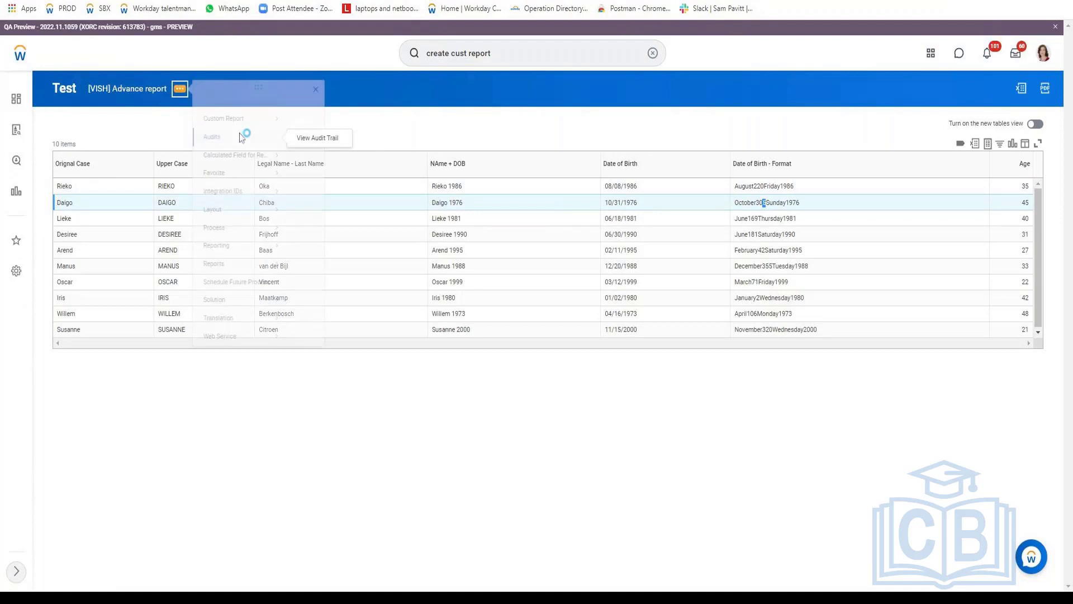
mouse_move(241, 131)
left_click(309, 135)
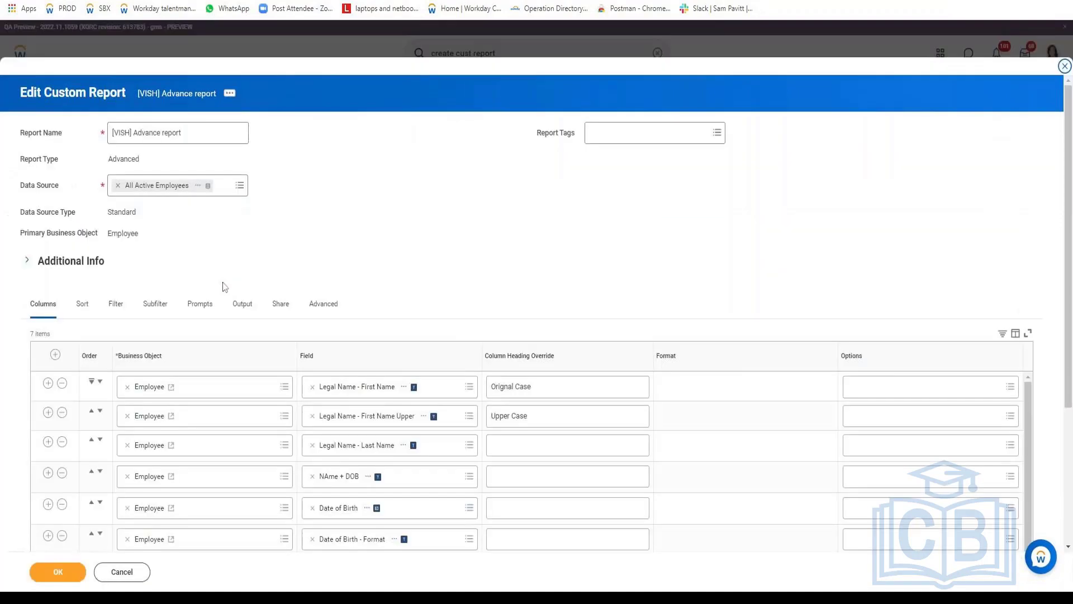
scroll(223, 285, "down", 4)
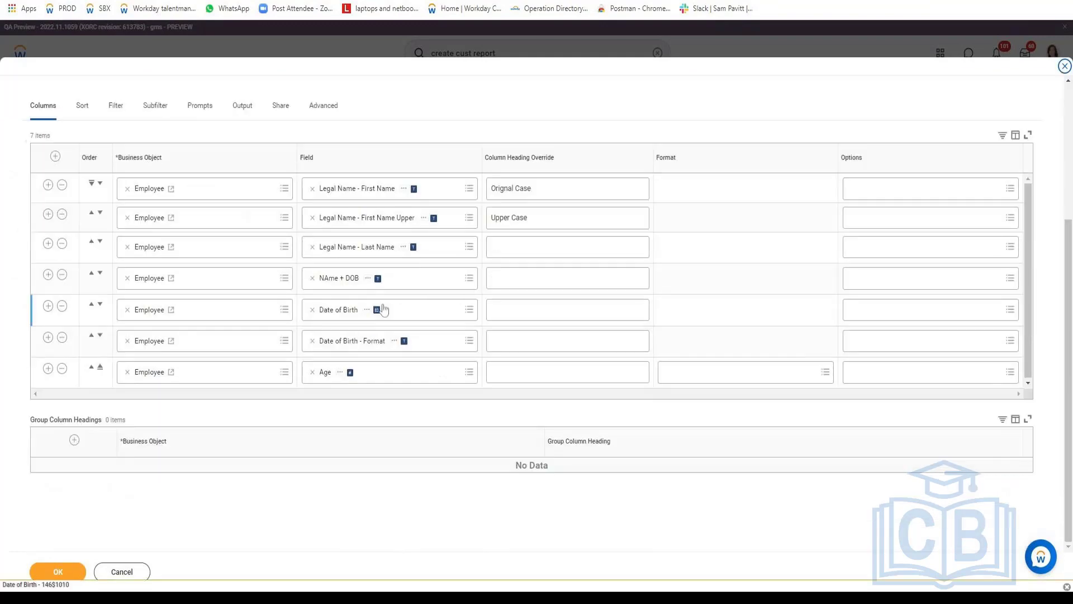
left_click(394, 341)
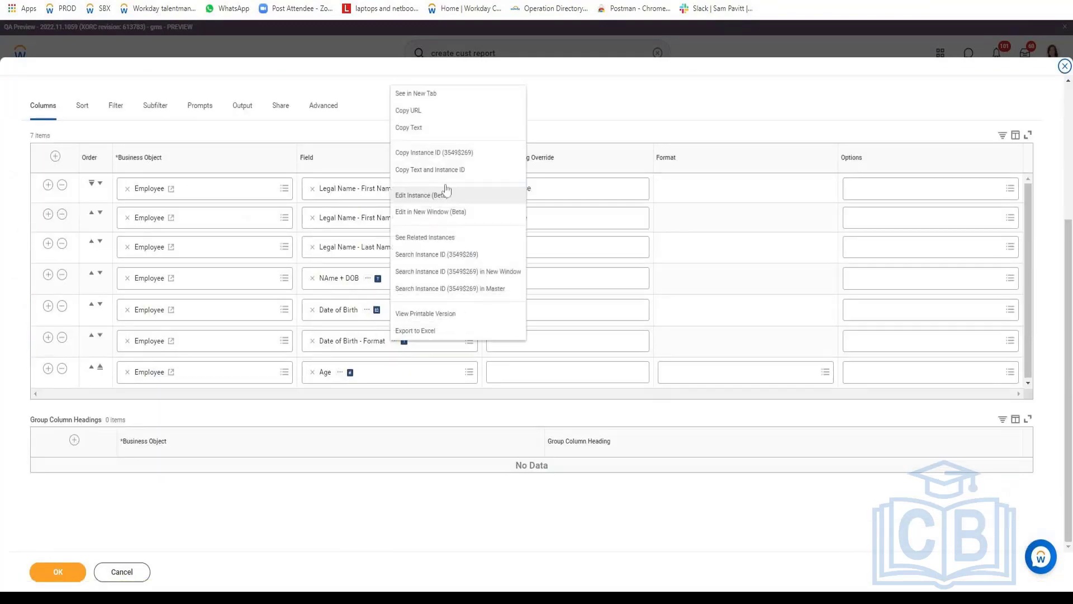
left_click(442, 191)
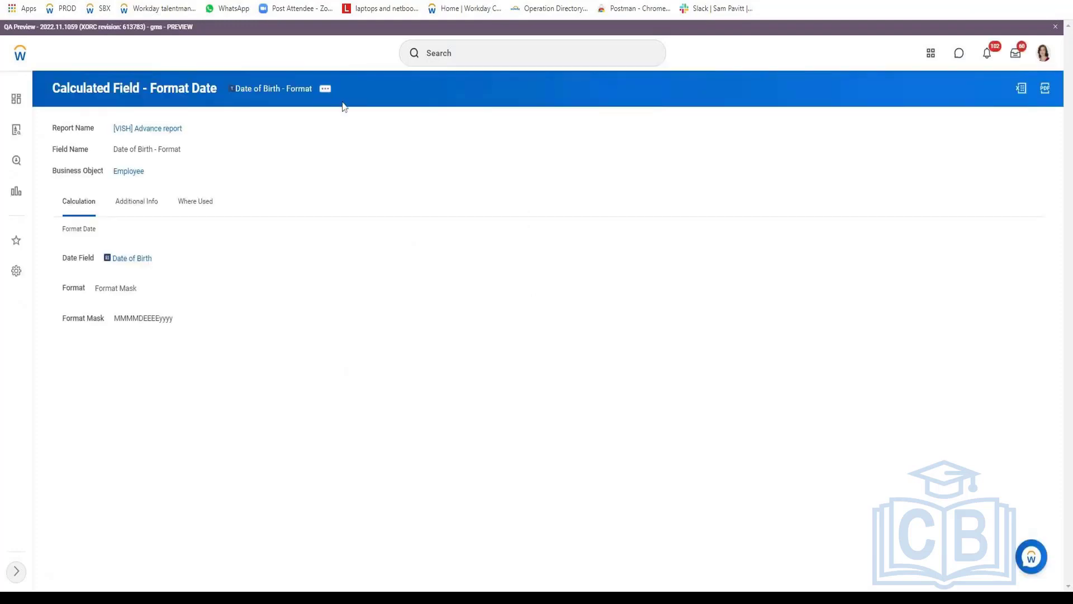
Open the Date of Birth - Format calculated field for editing and try to delete the D from its format mask
left_click(326, 90)
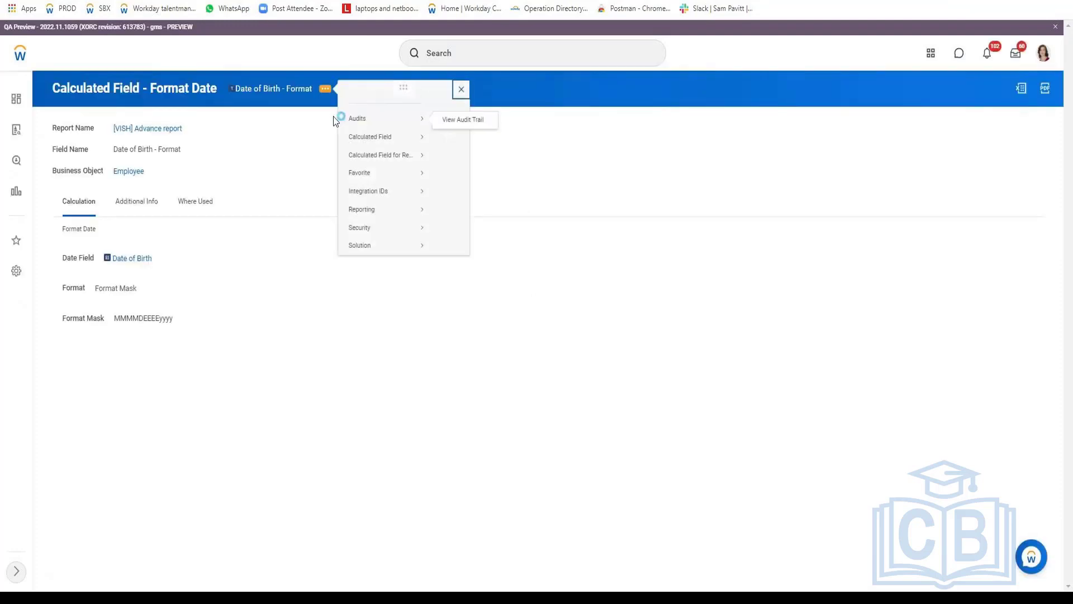
mouse_move(390, 151)
mouse_move(408, 167)
left_click(447, 176)
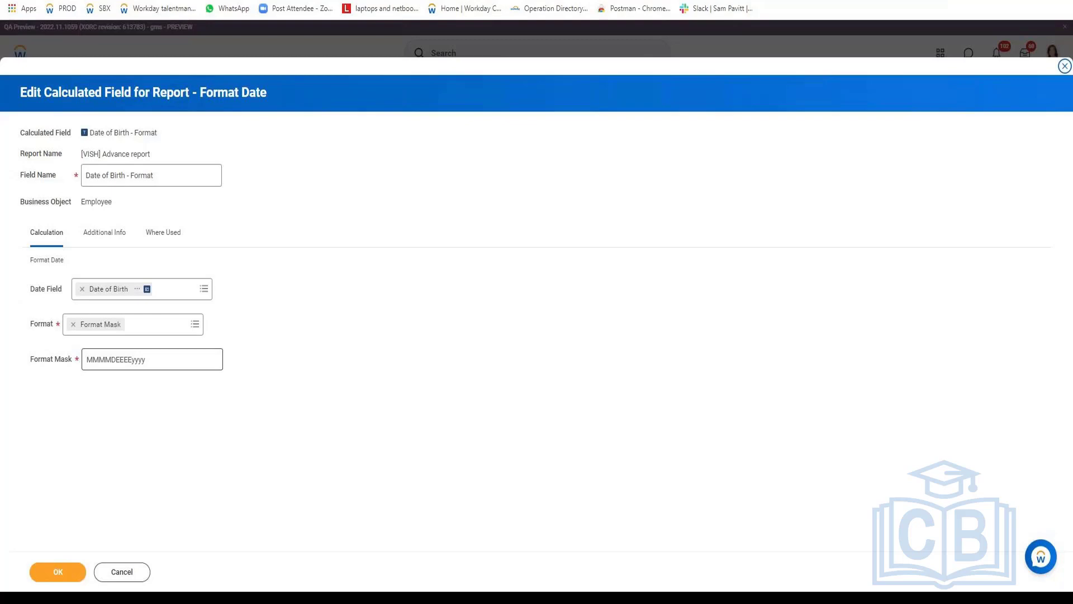
left_click(133, 359)
key("shift+Left")
key("shift+Left")
key("shift+Left")
key("shift+Left")
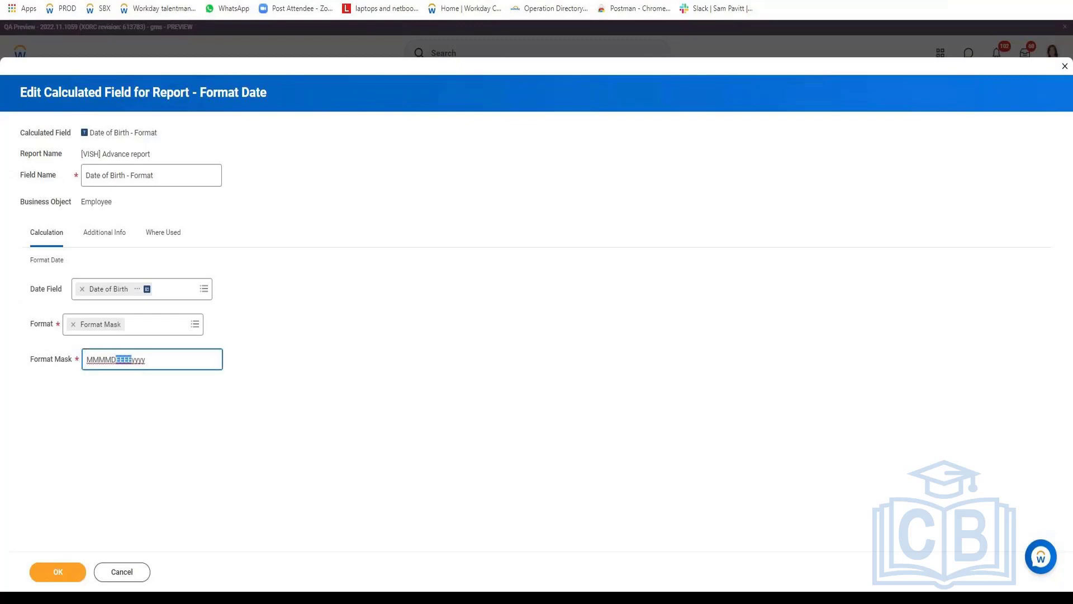
key("Left")
key("shift+Left")
key("BackSpace")
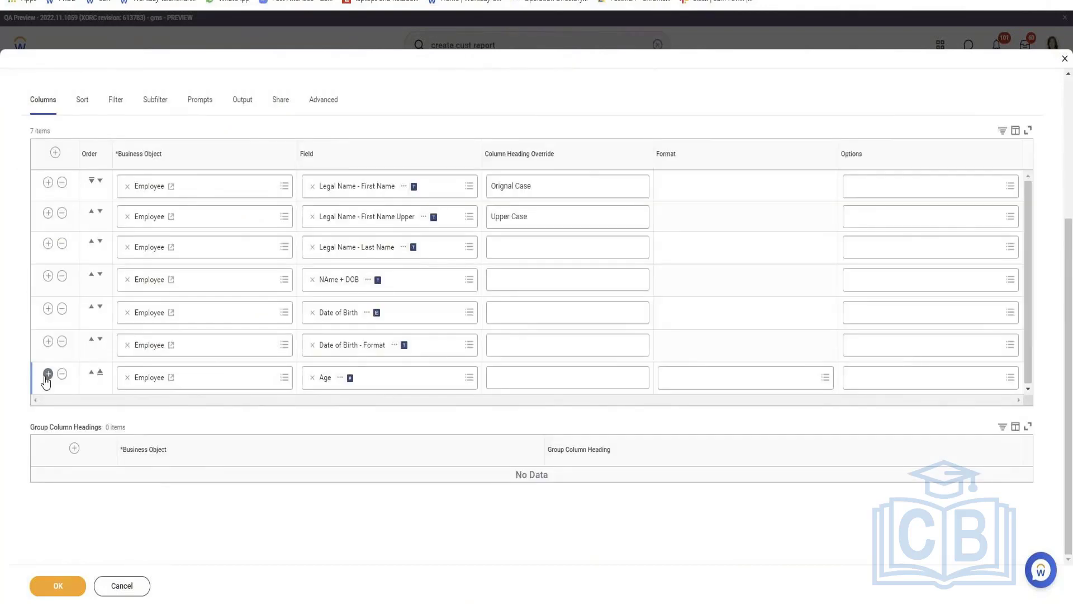
Add an Employee column and create a calculated field for it named Format Age Number, using the Format Number function
left_click(48, 373)
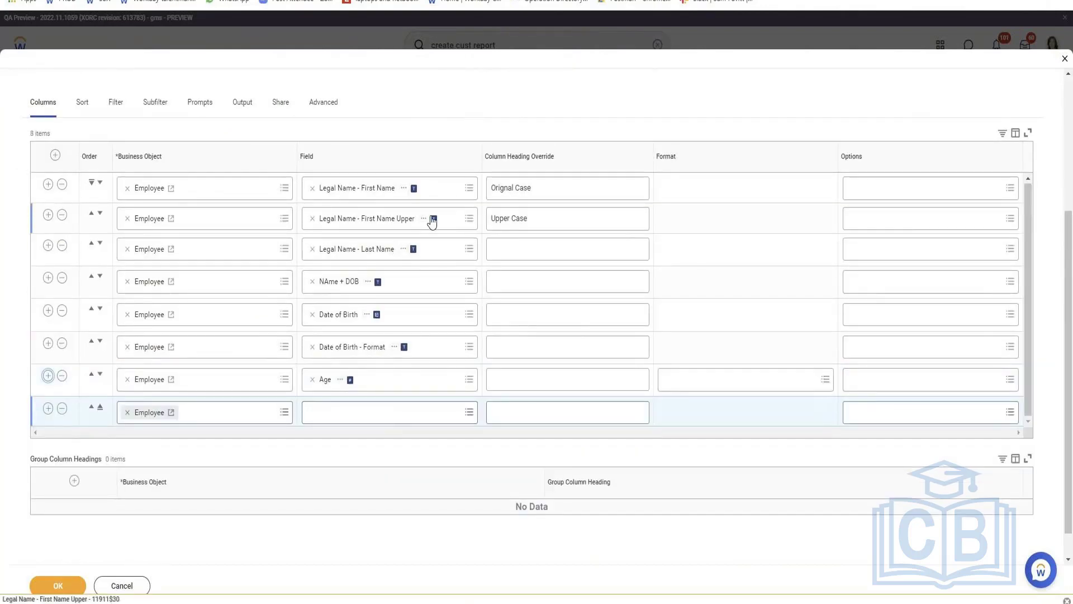
left_click(330, 414)
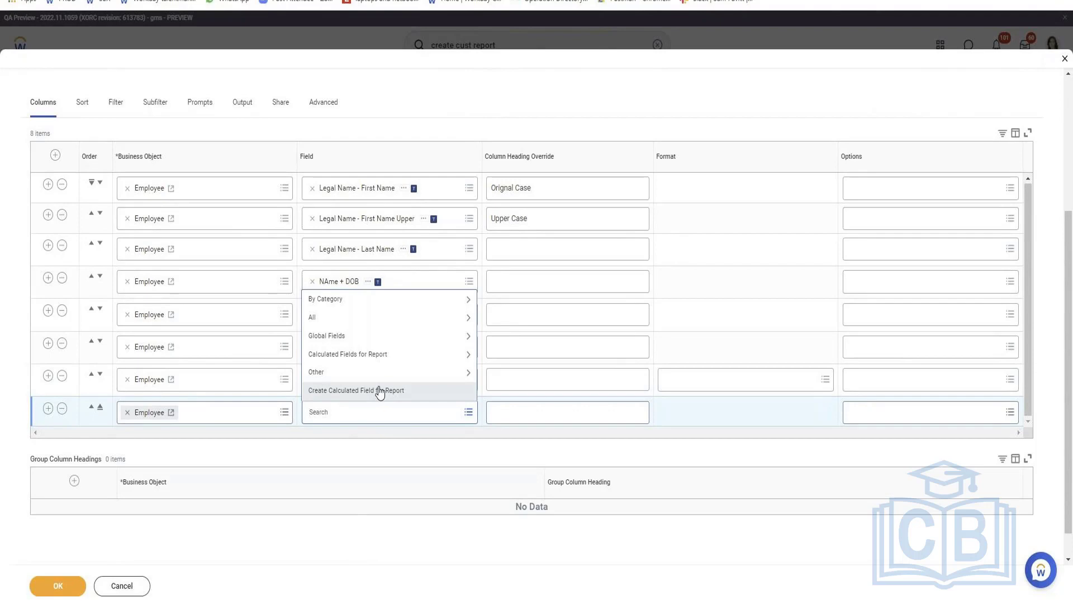
left_click(379, 391)
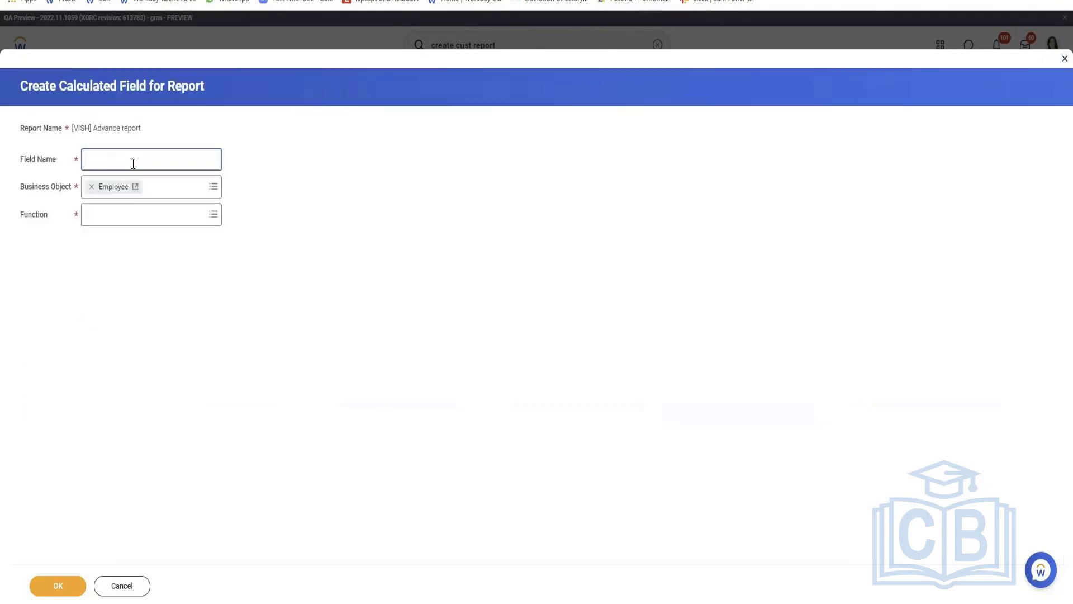
left_click(133, 163)
type("Formant GAe Number")
key("ctrl+shift+Right")
type("Age")
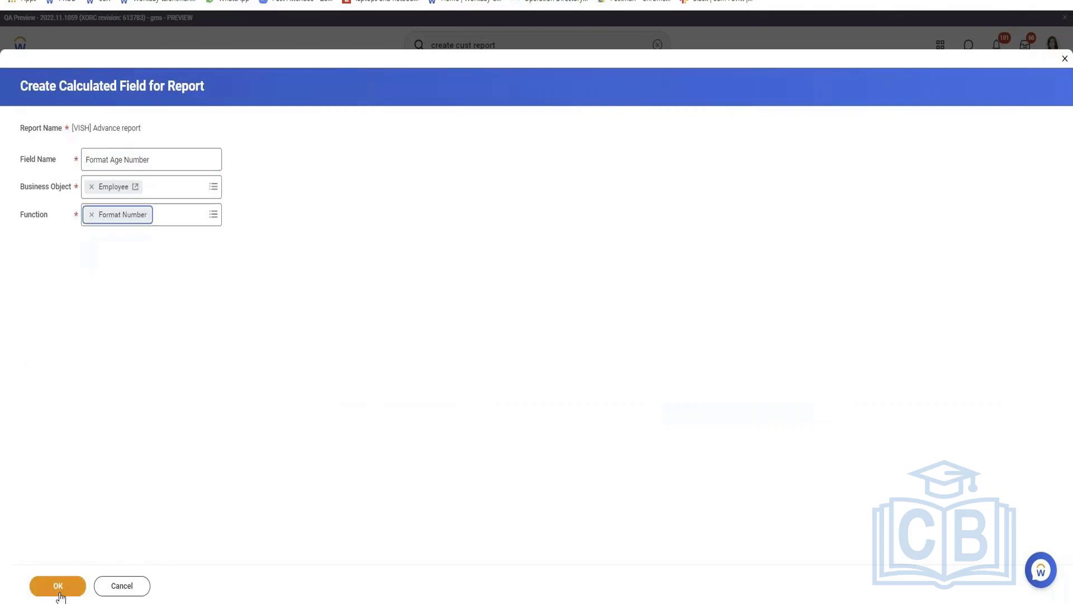
left_click(61, 586)
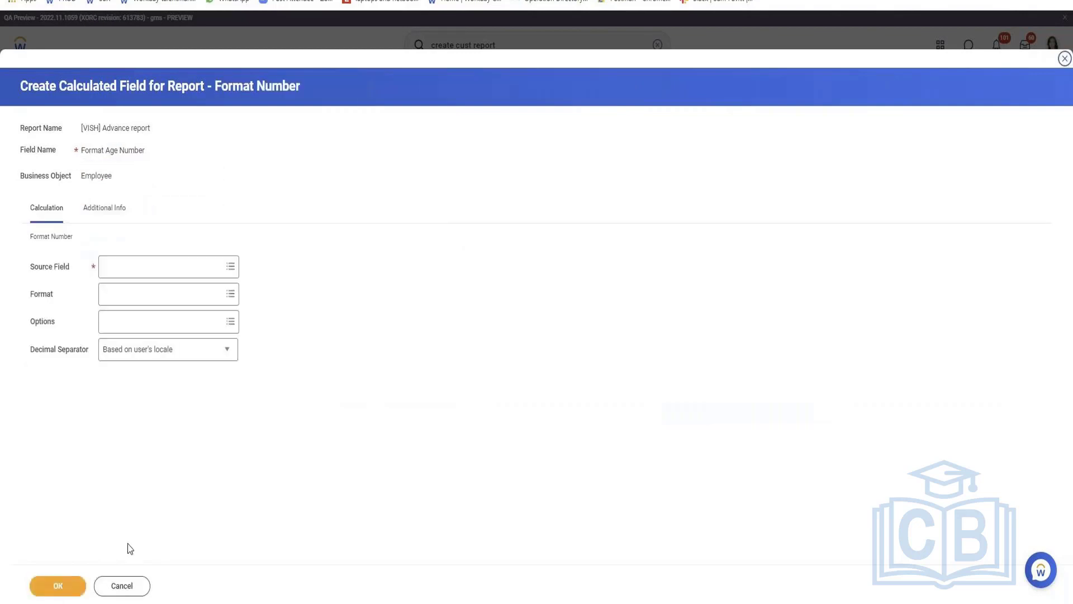
Set the source field to Age and the format to #,##0.0 "MB", and save the calculated field and the report
left_click(190, 274)
type("Age")
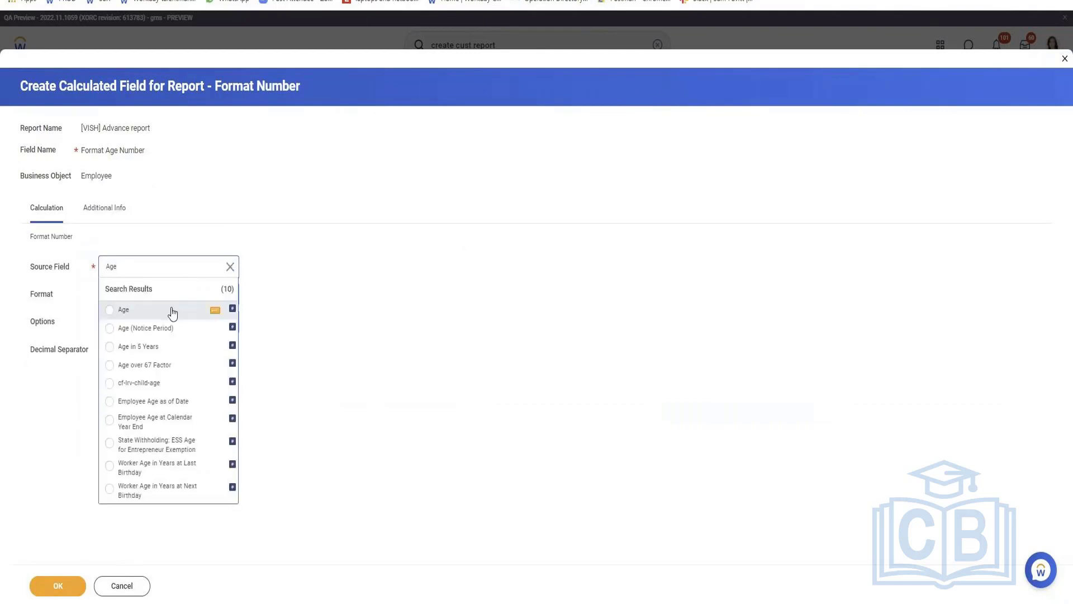
left_click(171, 309)
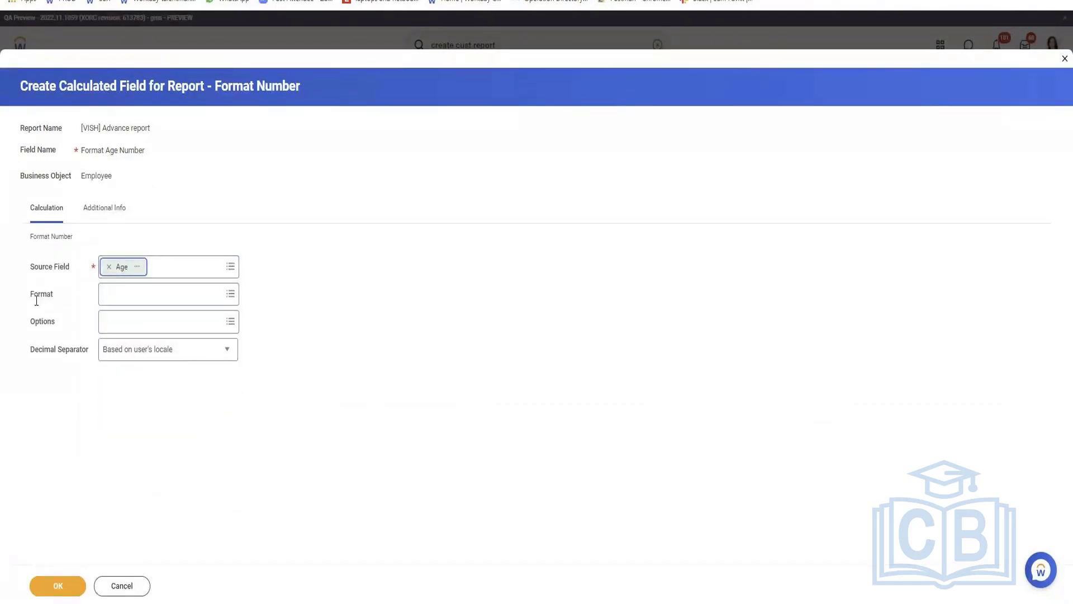
left_click(135, 298)
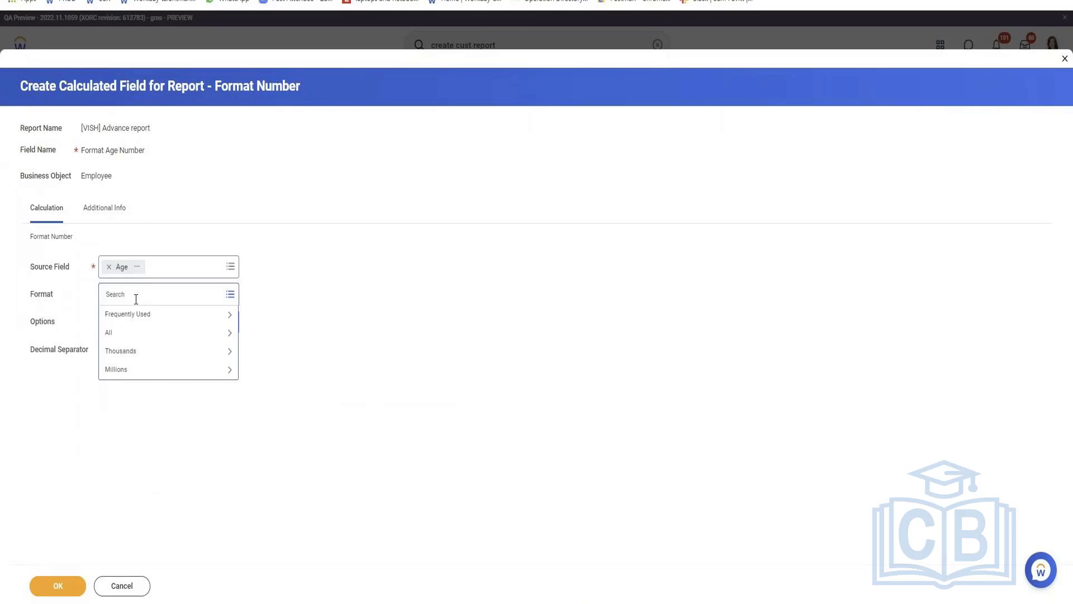
left_click(132, 334)
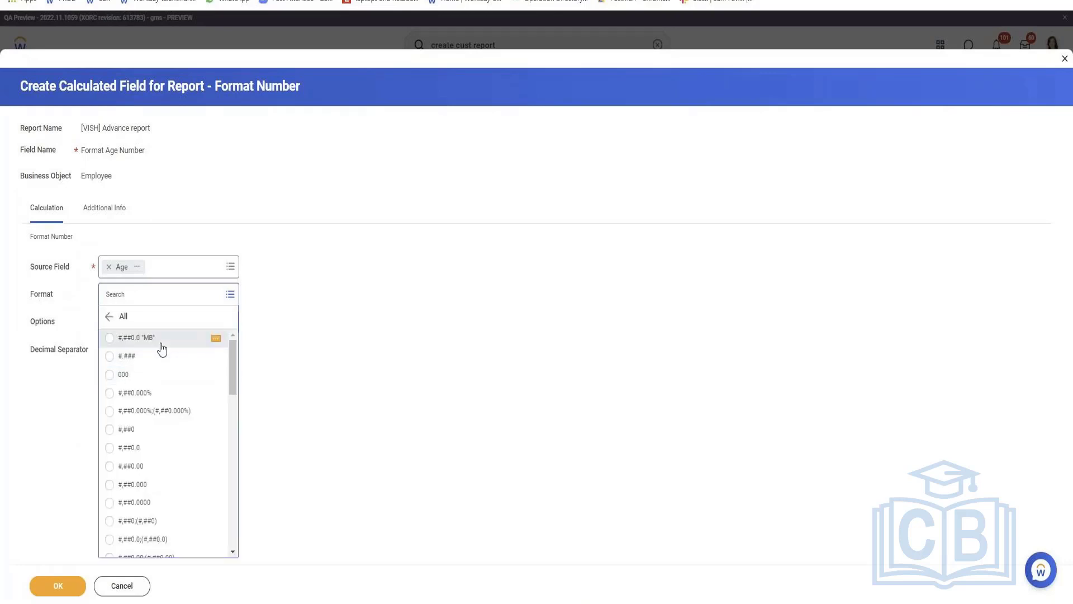
left_click(161, 349)
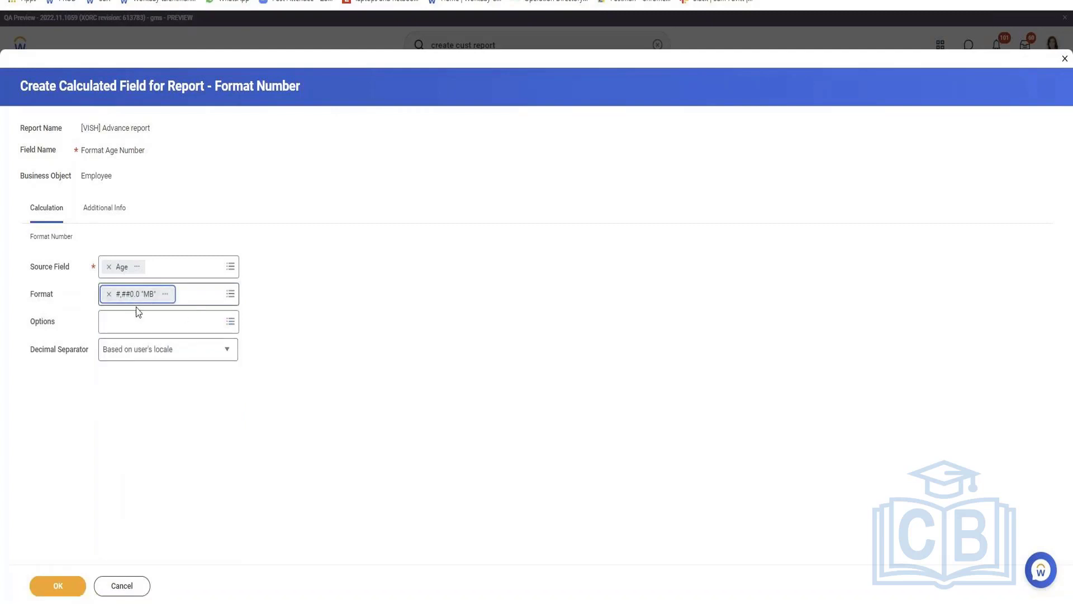
left_click(68, 585)
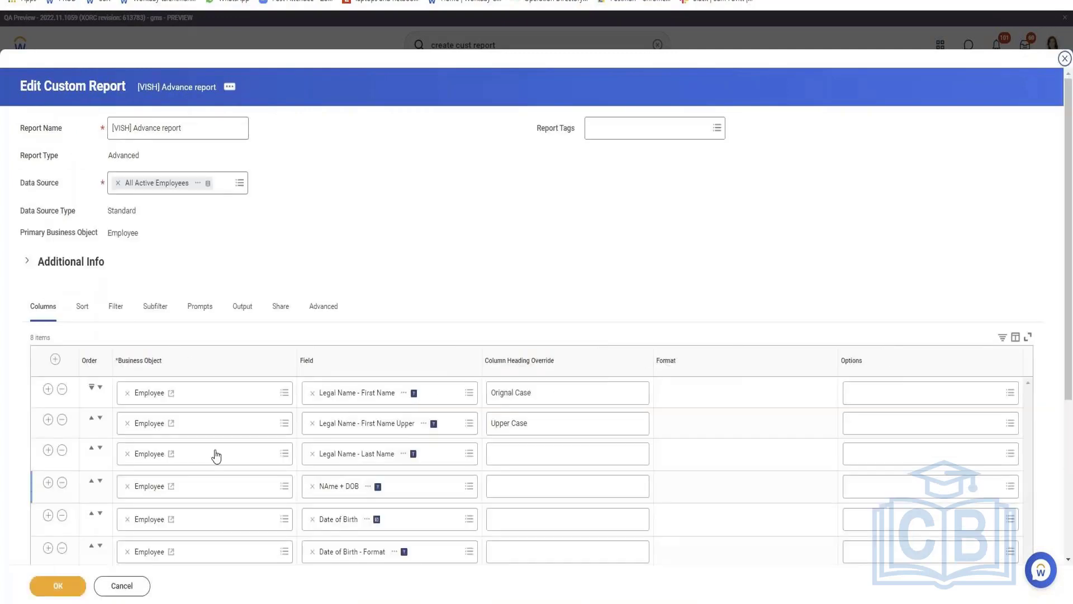
left_click(65, 584)
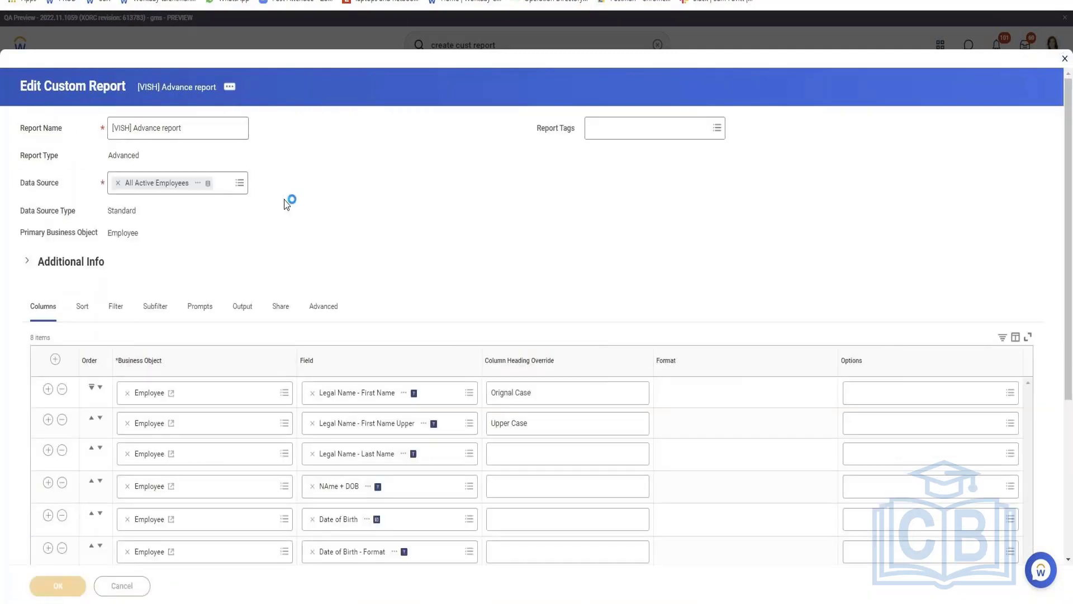
Test the report and examine how the ages are written in the Format Age Number column
scroll(287, 205, "down", 2)
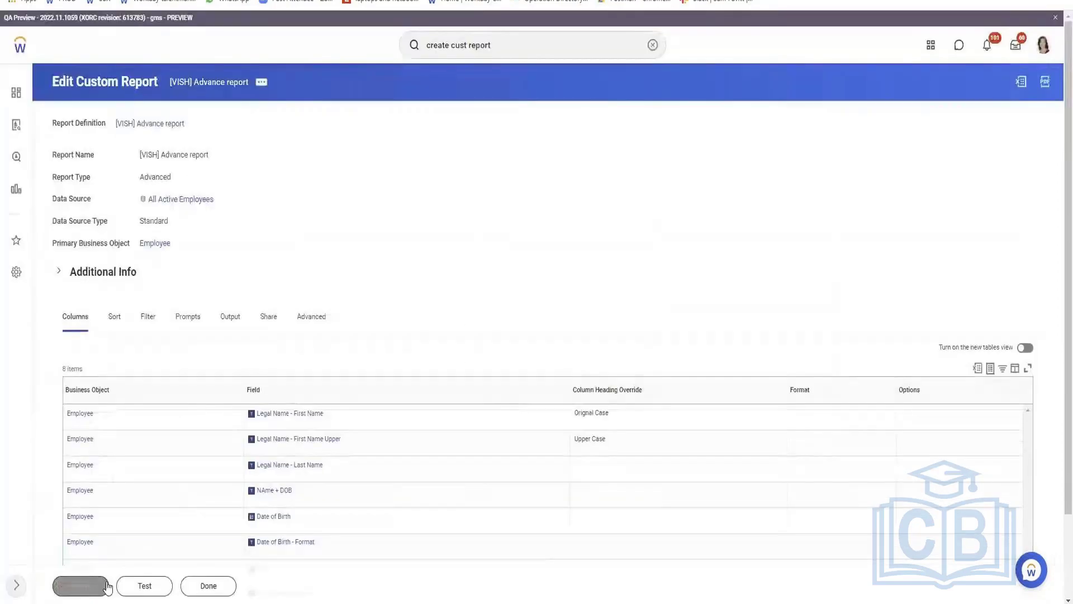
left_click(145, 584)
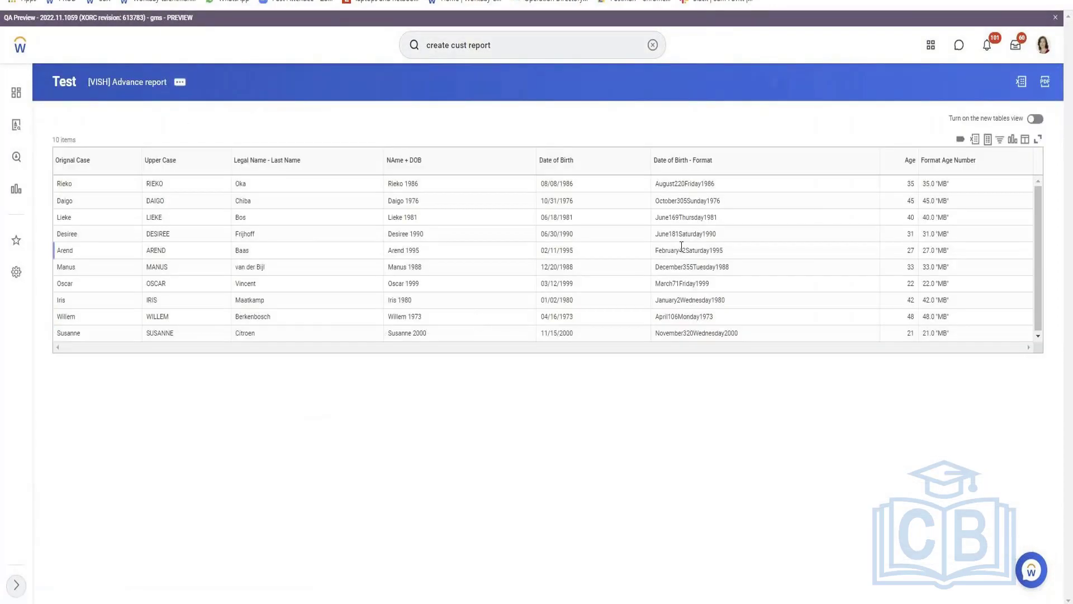
left_click_drag(927, 183, 966, 193)
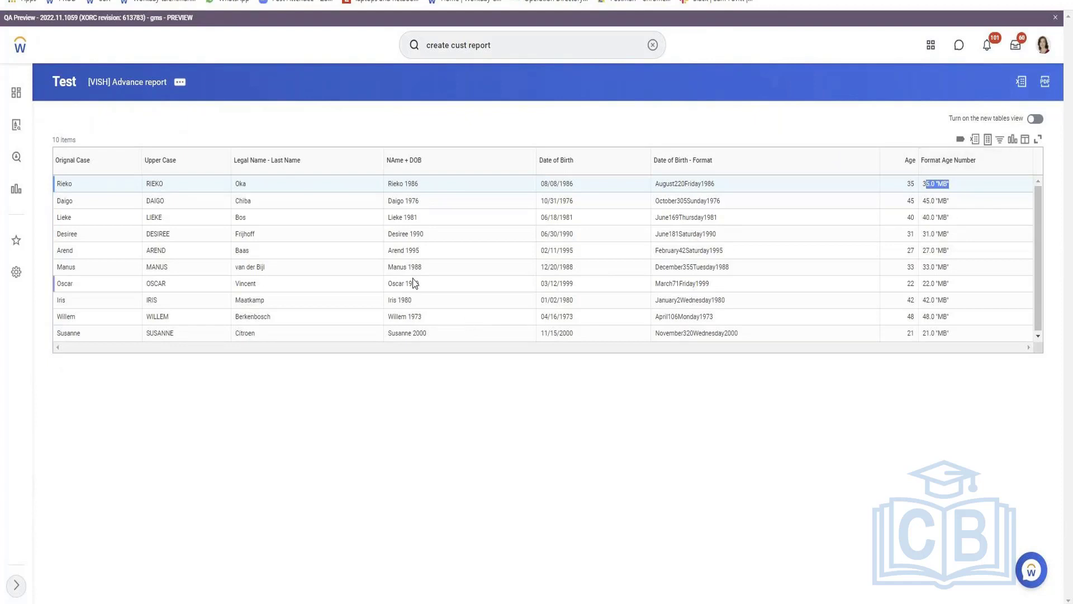
Reopen the report for editing, add another Employee column at the end, and start a new calculated field for it
left_click(180, 82)
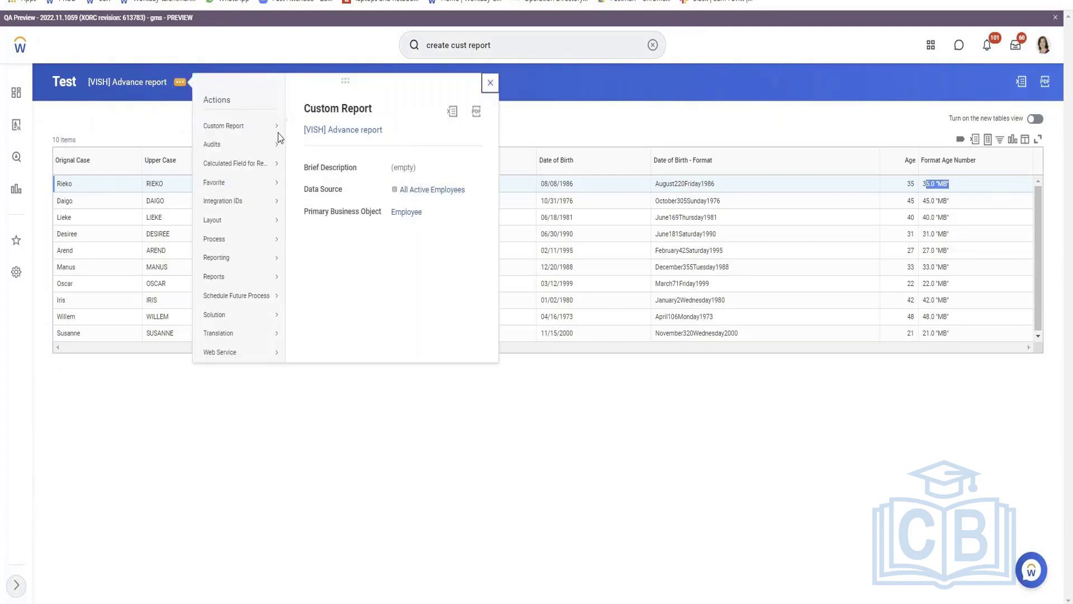
left_click(301, 127)
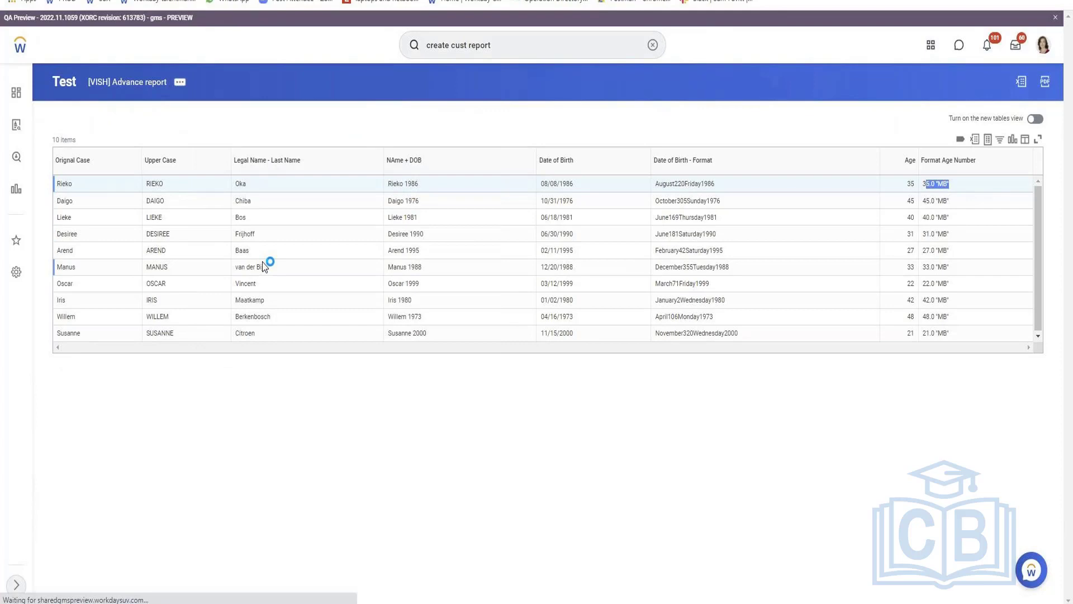
scroll(265, 267, "down", 3)
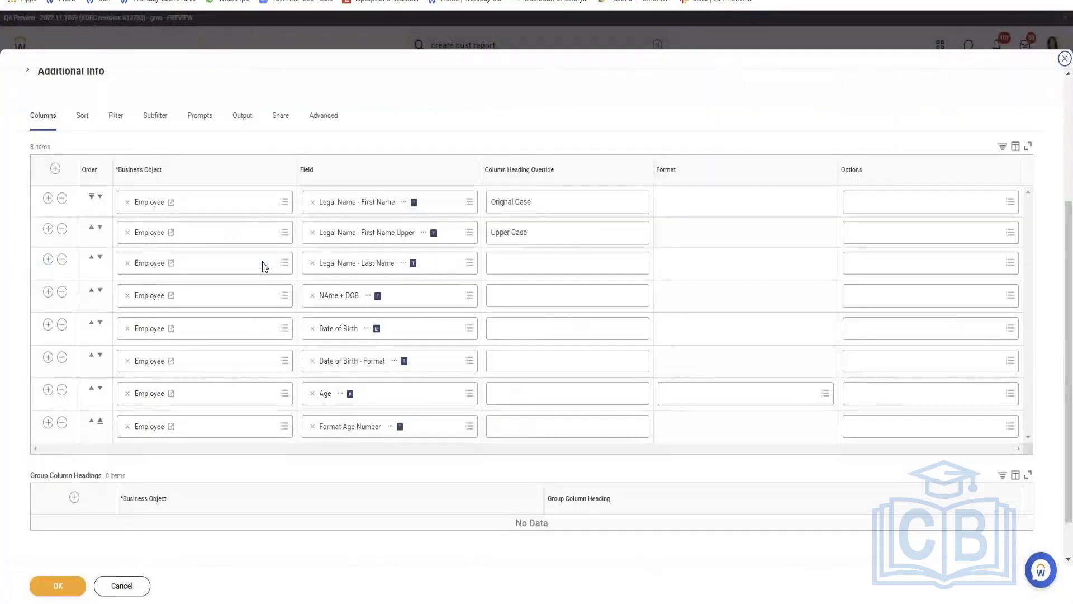
scroll(265, 267, "down", 1)
left_click(48, 373)
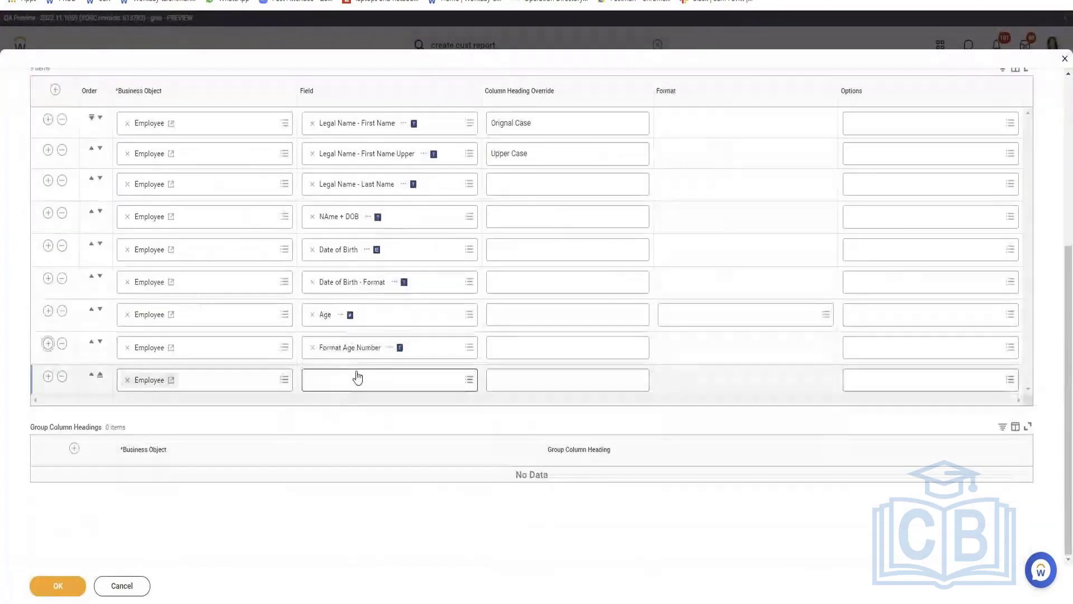
left_click(358, 378)
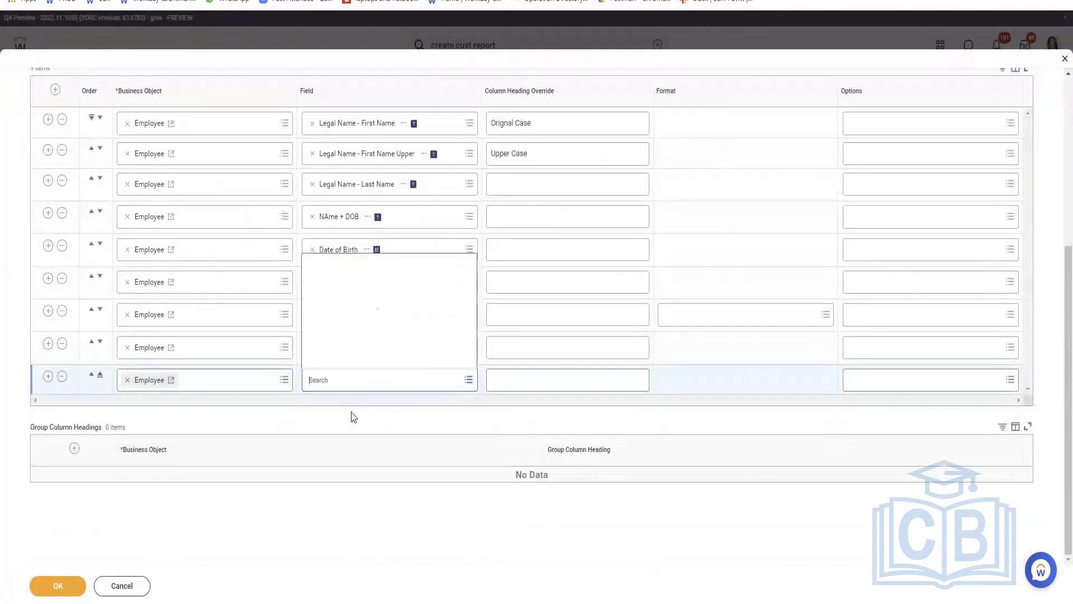
left_click(356, 365)
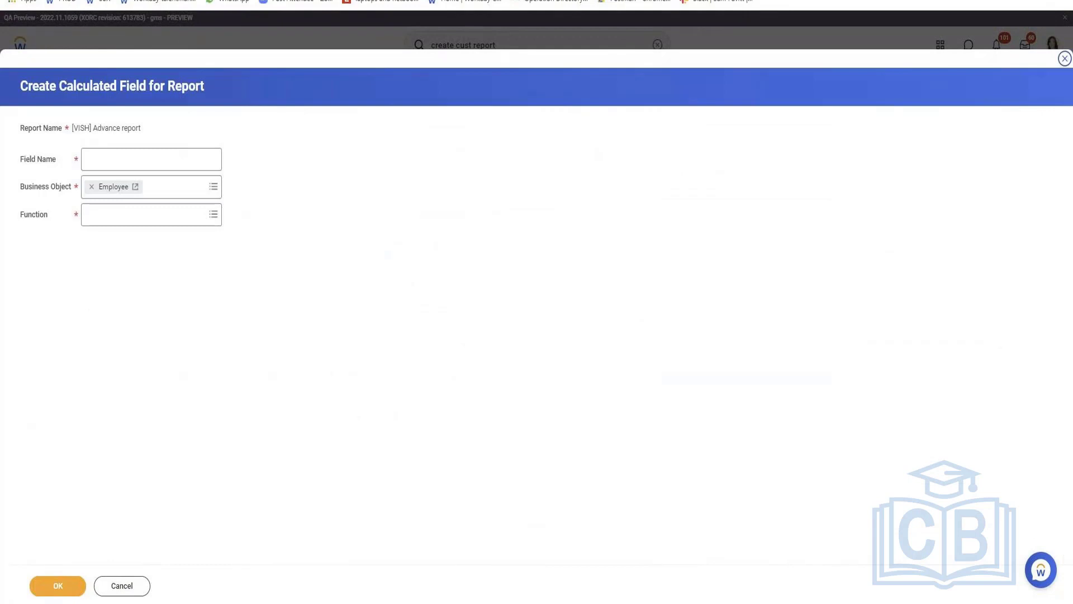
Examine the list of functions available for the new calculated field
left_click(187, 220)
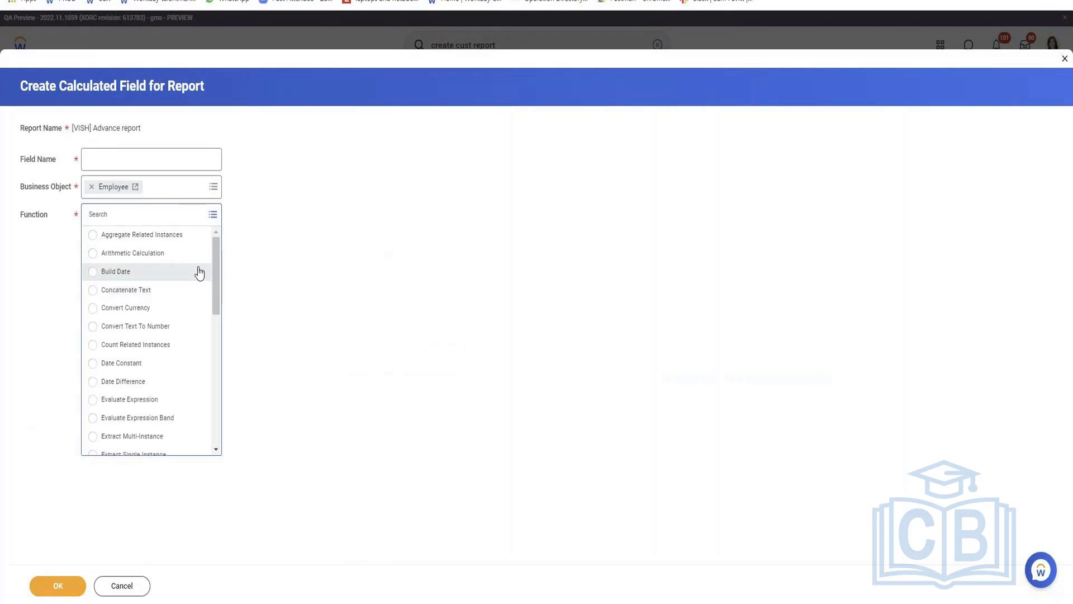
left_click_drag(217, 257, 218, 264)
scroll(206, 283, "down", 1)
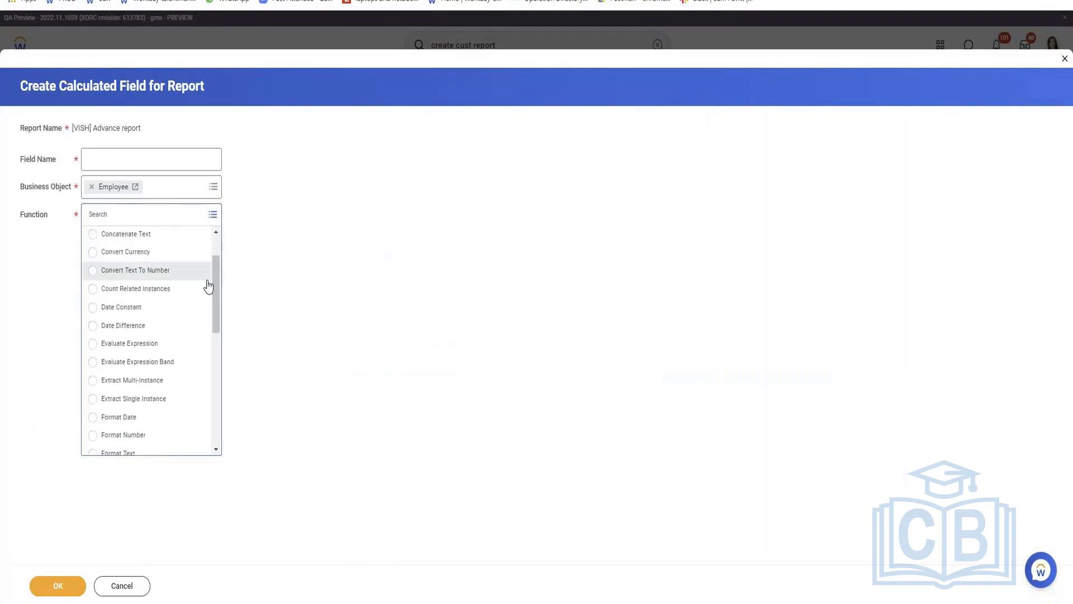
scroll(204, 299, "down", 2)
scroll(204, 299, "down", 2)
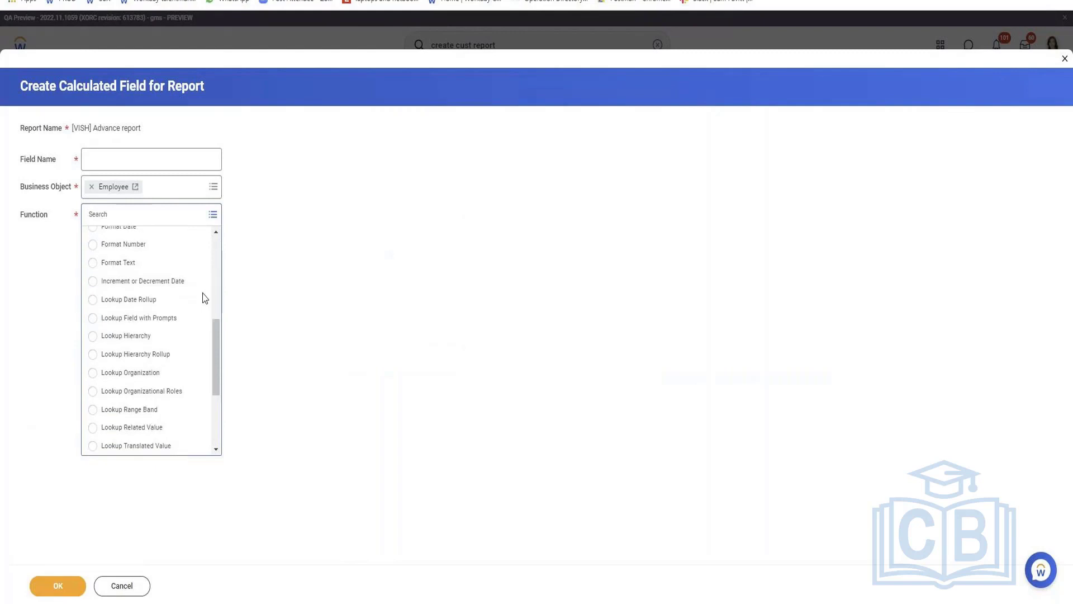
scroll(153, 441, "down", 4)
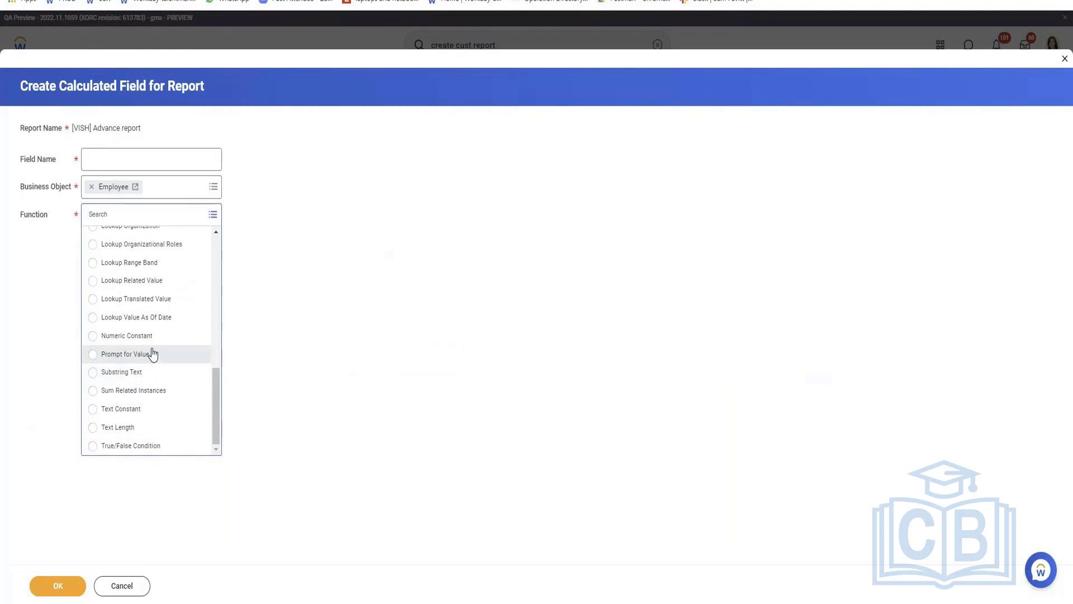
scroll(148, 351, "up", 3)
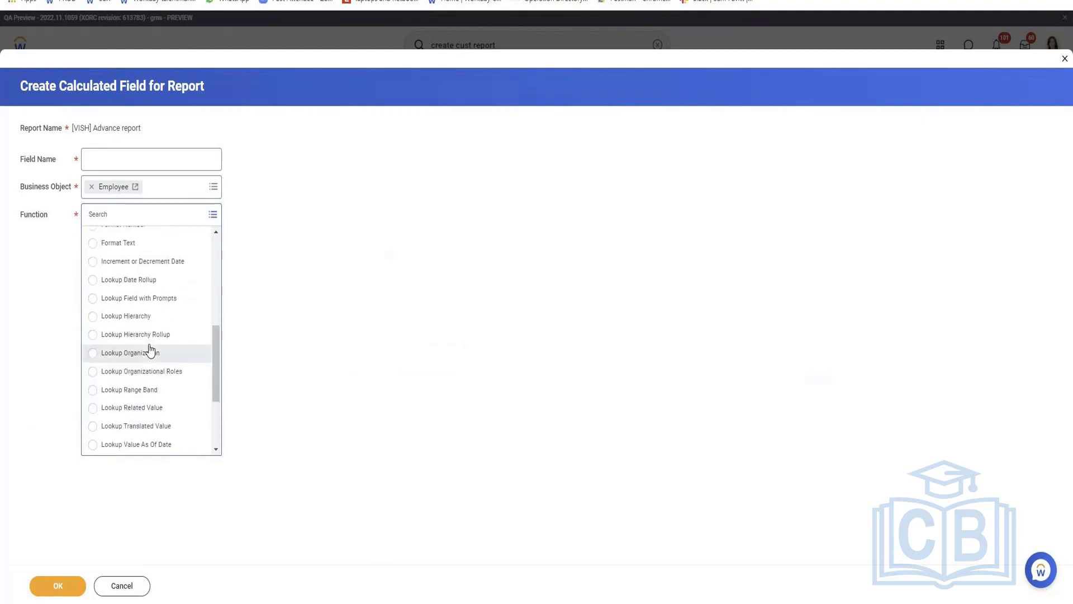
scroll(158, 358, "up", 4)
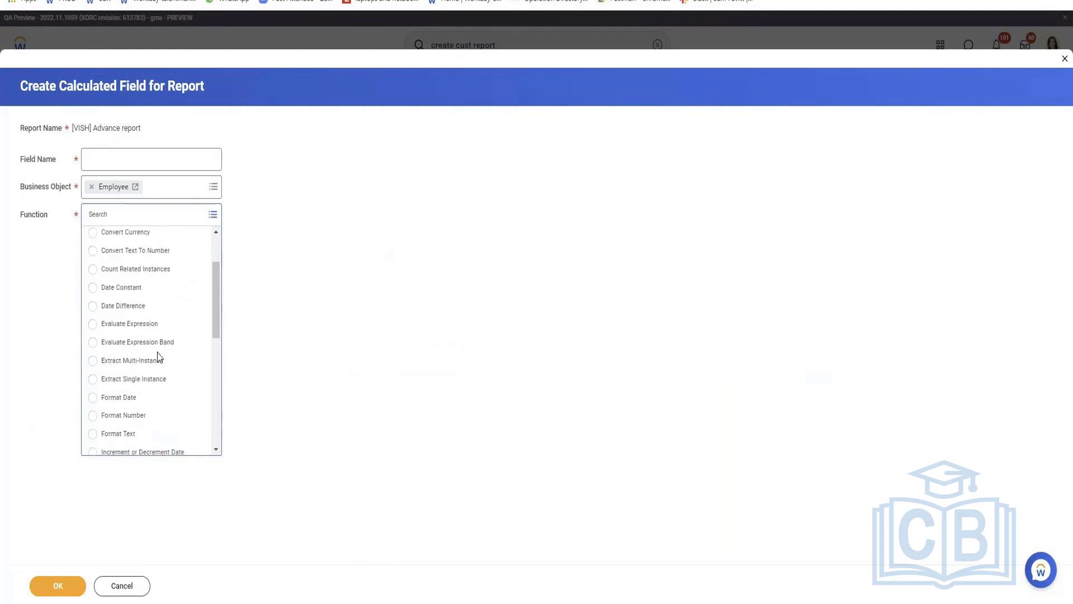
scroll(159, 358, "up", 2)
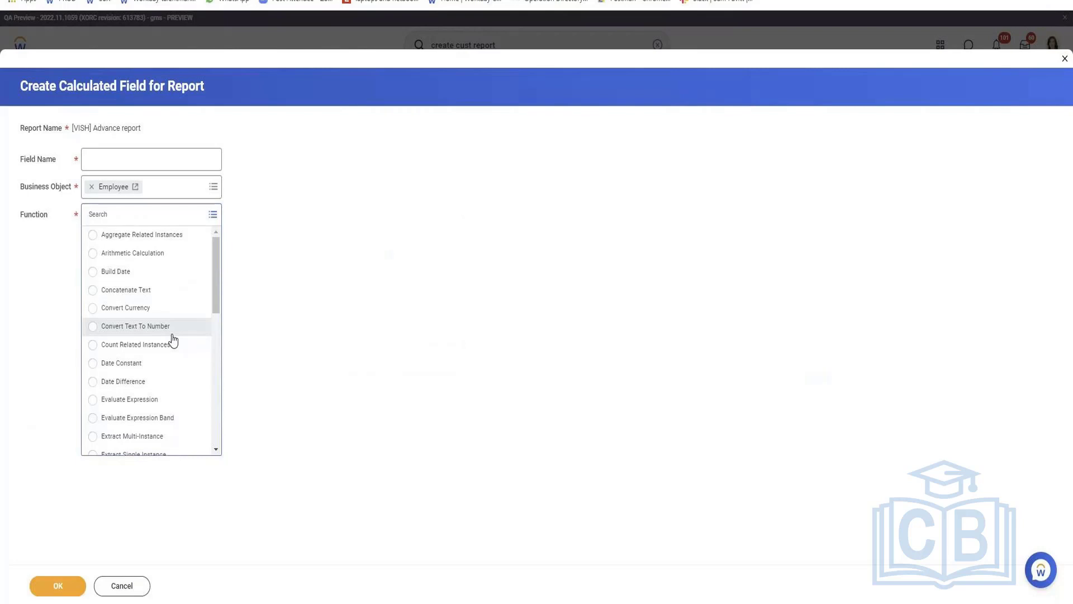
Choose Arithmetic Calculation as the calculated field's function and name the field Age + 10
left_click(161, 258)
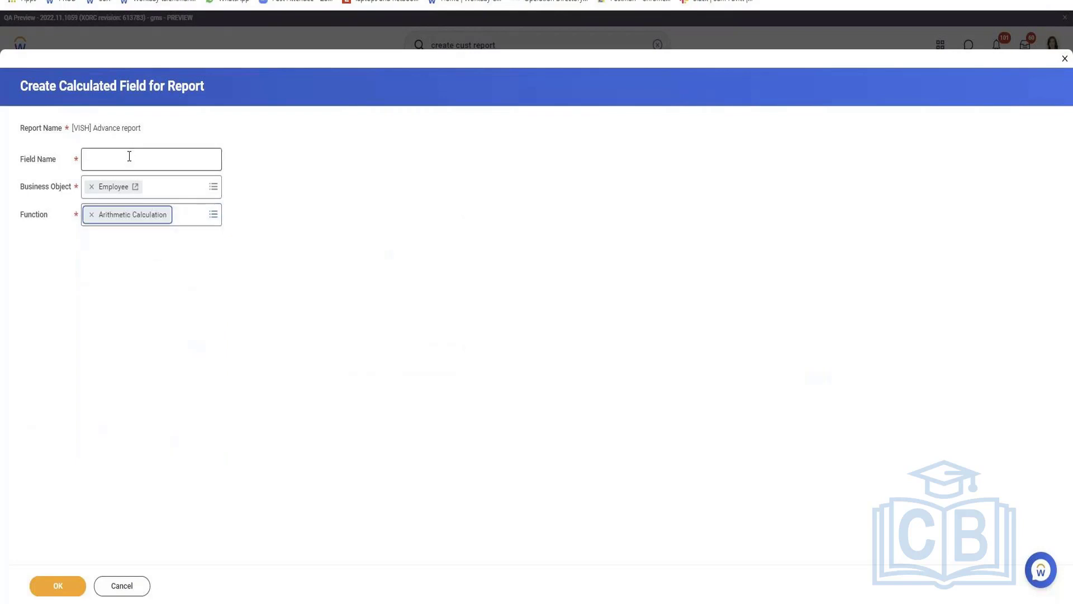
left_click(129, 156)
type("A")
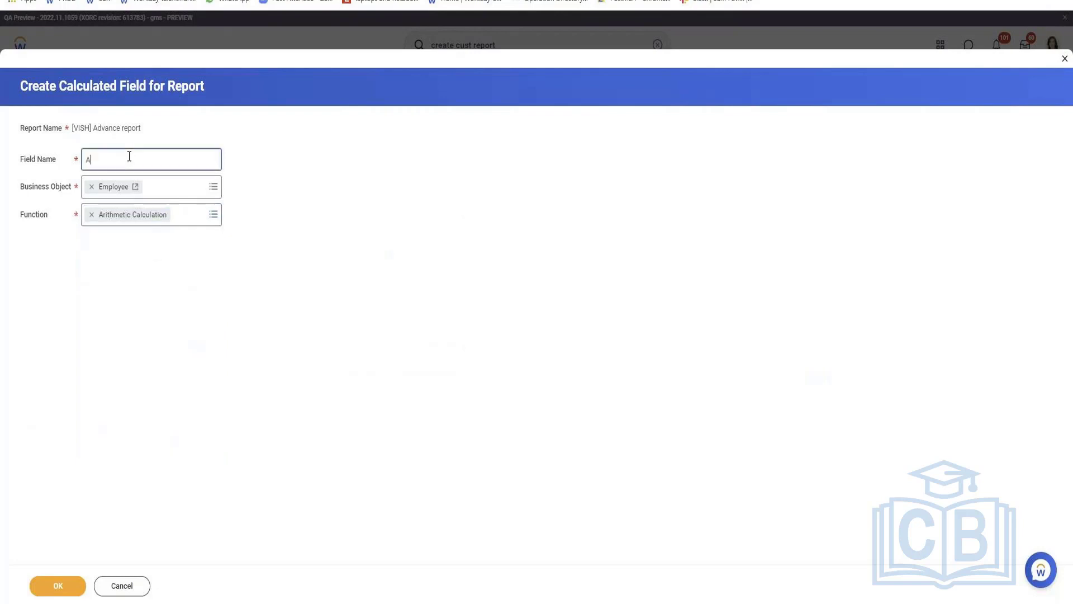
type("ge + 10")
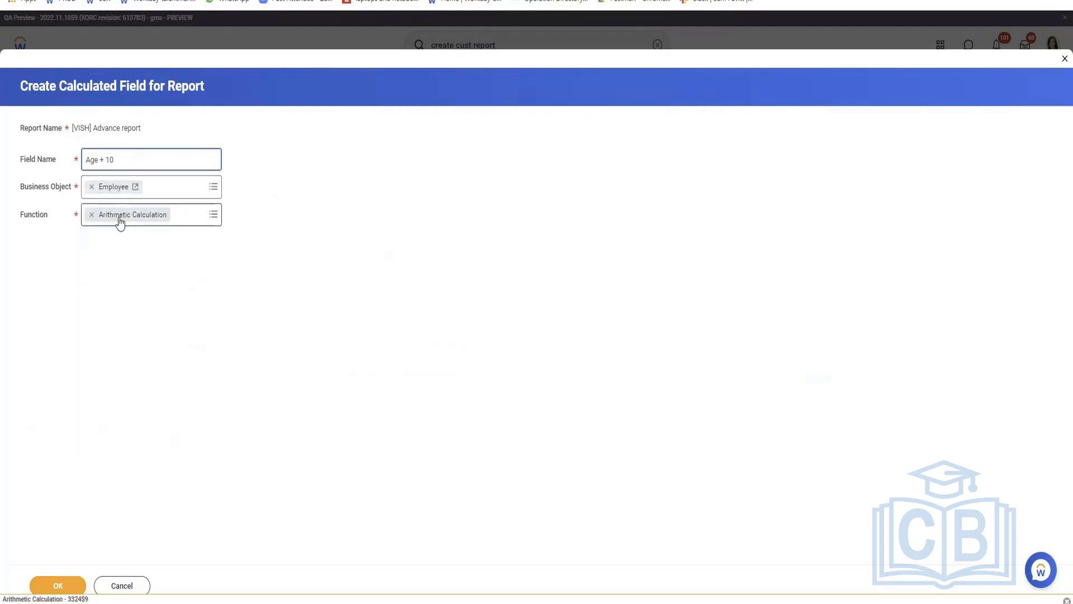
Continue to the Age + 10 calculation and set its first expression row to the Age field with the + (Add) operator
left_click(58, 586)
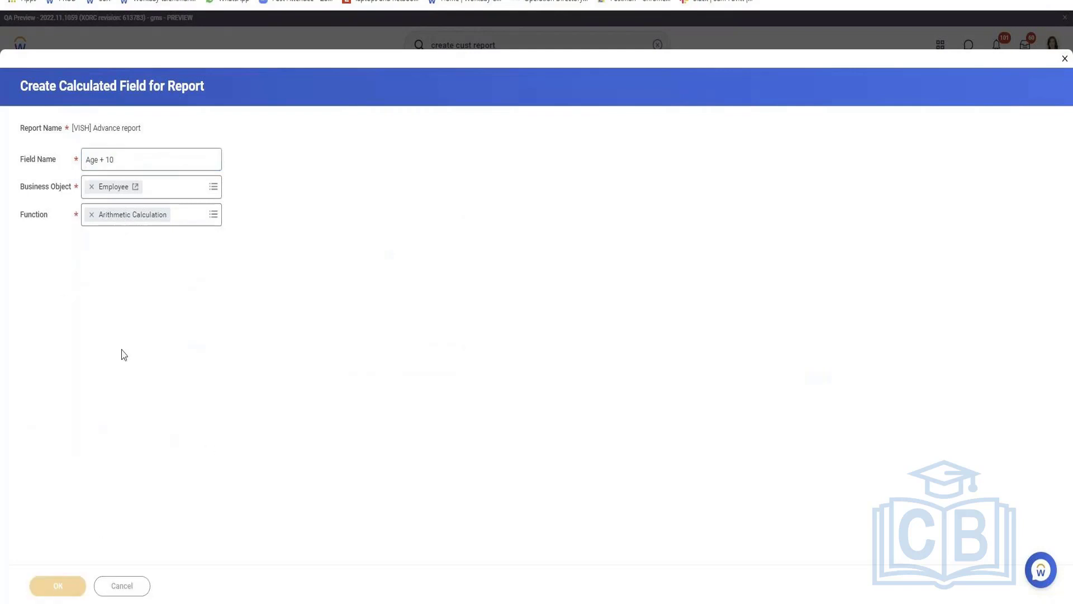
left_click(438, 426)
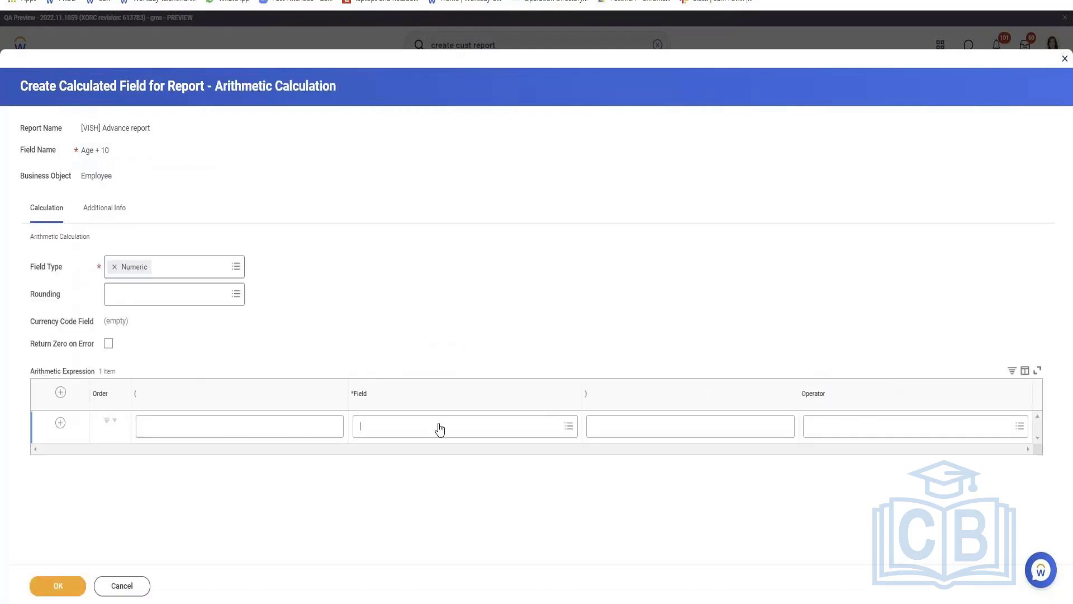
type("Age")
key("Return")
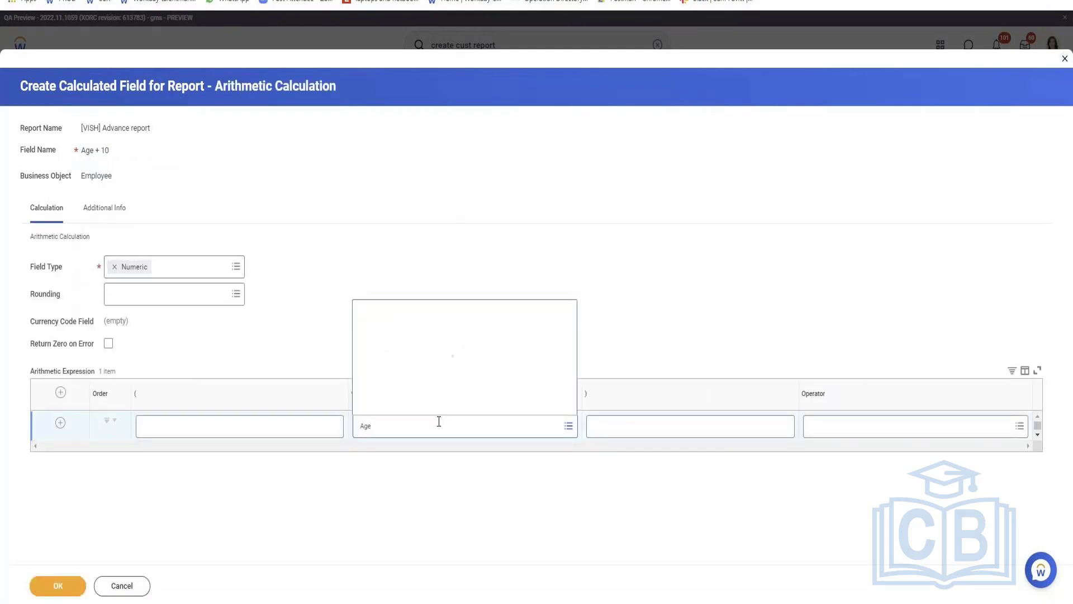
left_click(386, 244)
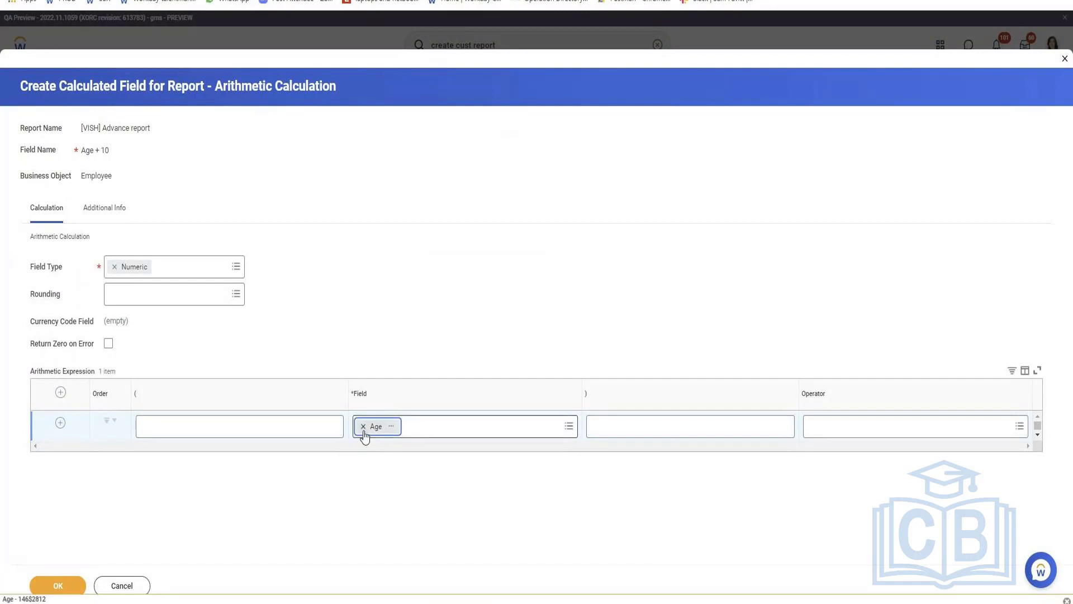
left_click(883, 431)
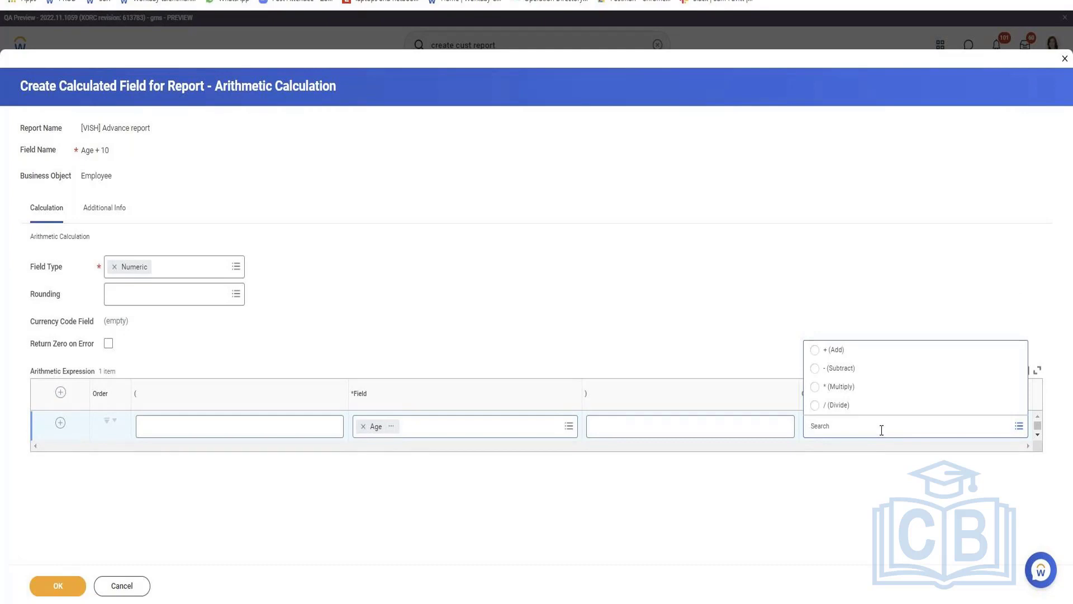
left_click(833, 349)
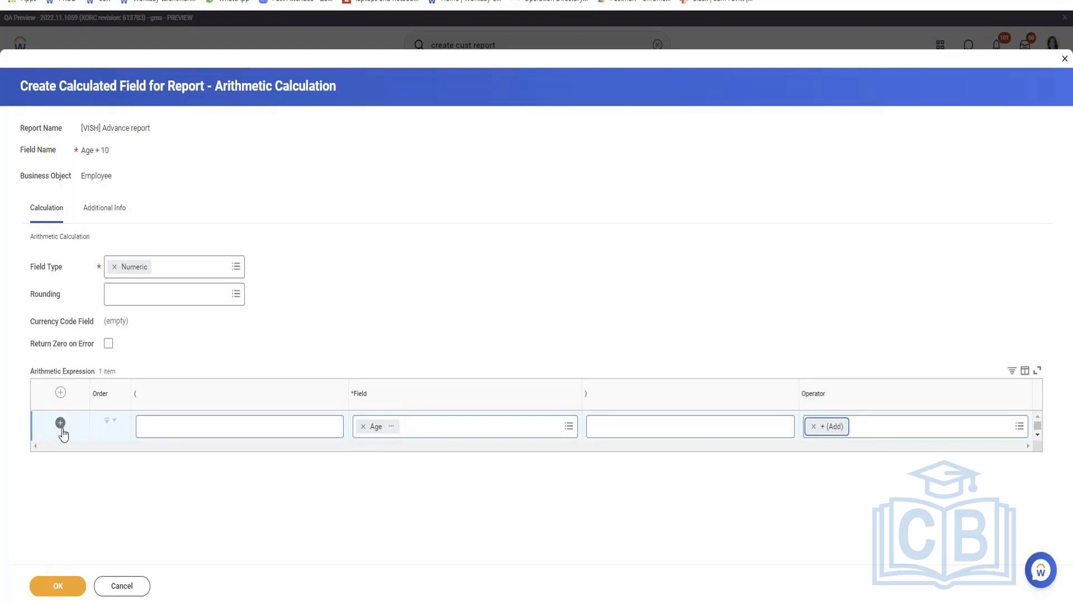
Add a second expression row containing the Age field and enable Return Zero on Error for the calculation
left_click(60, 423)
left_click(411, 462)
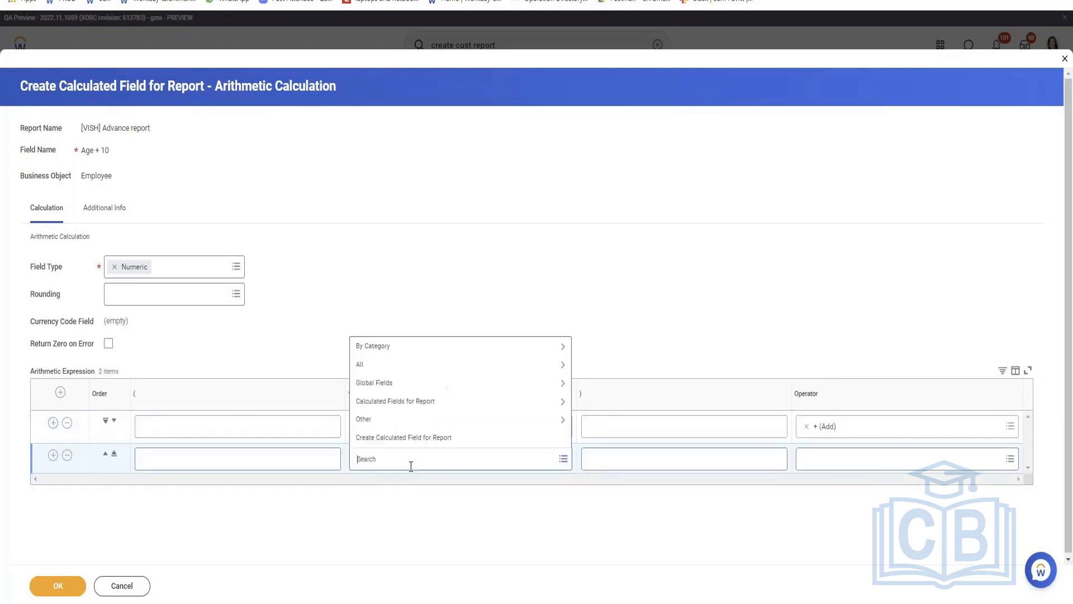
type("age")
key("Return")
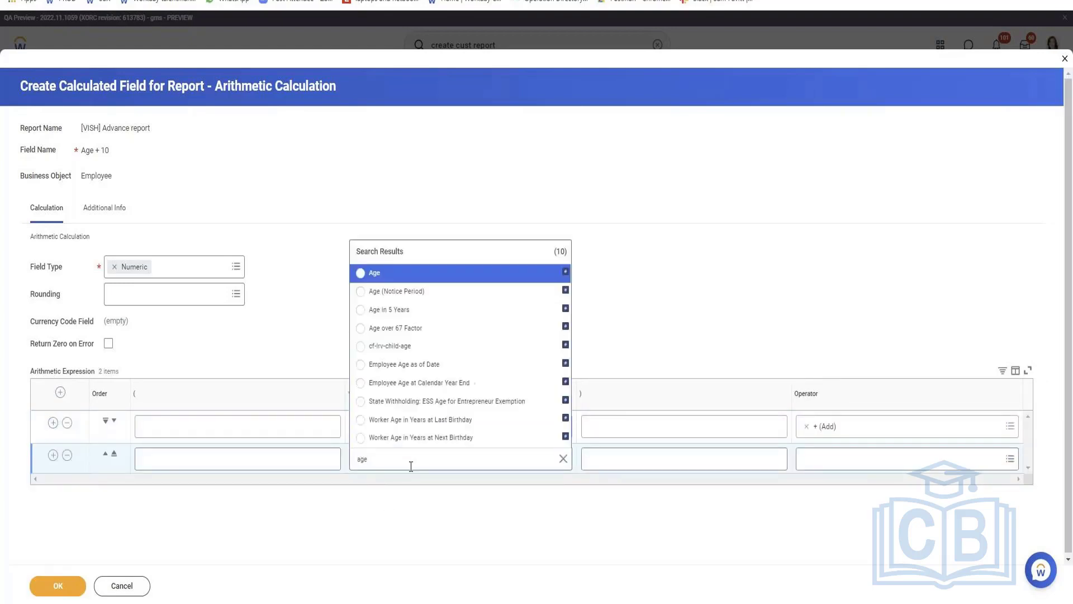
key("Return")
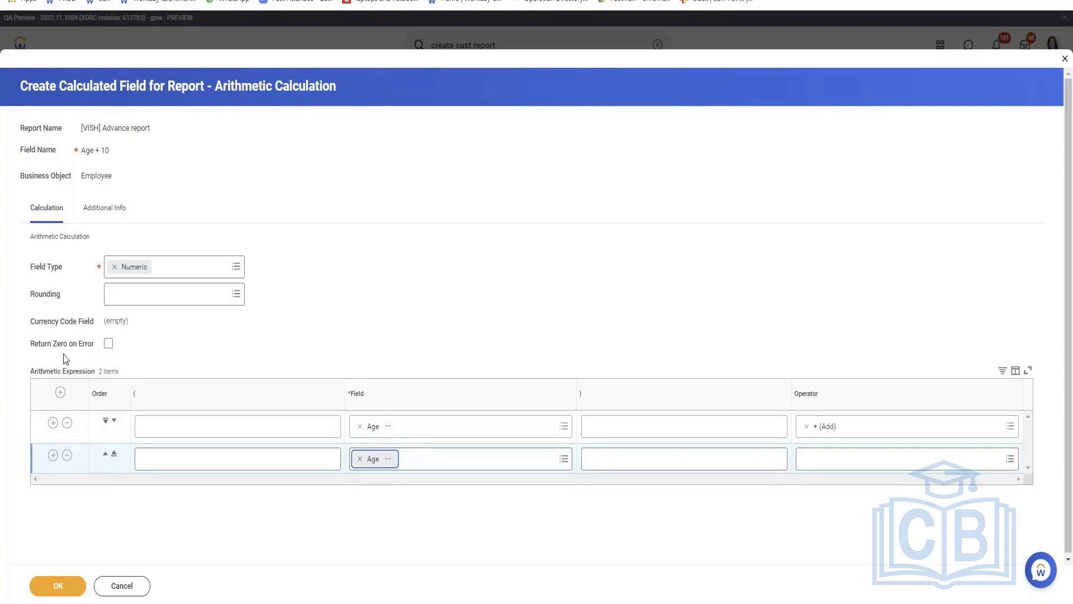
left_click_drag(32, 344, 98, 348)
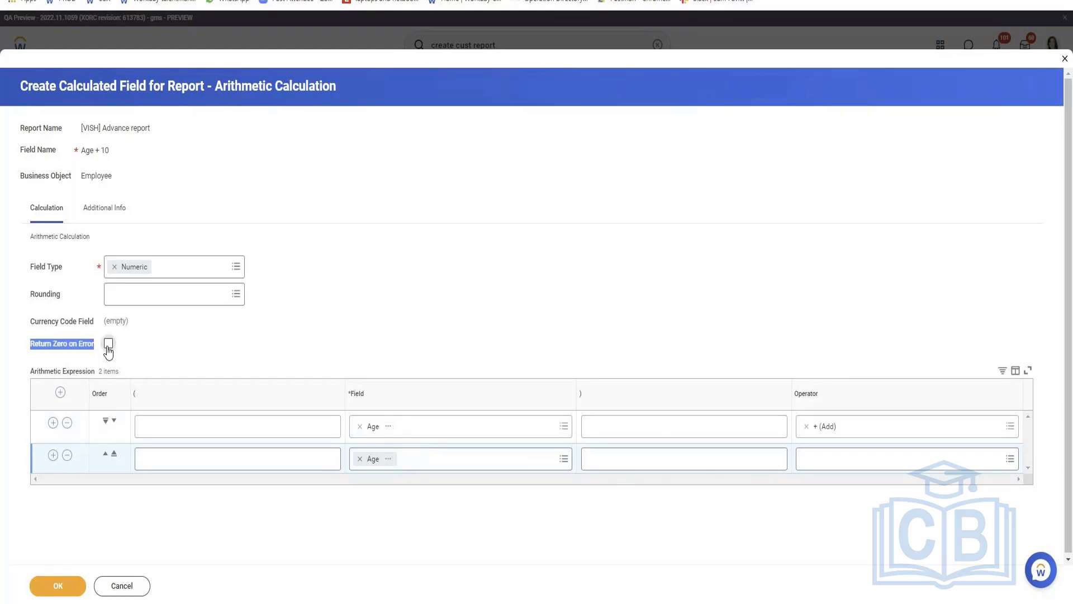
left_click(108, 344)
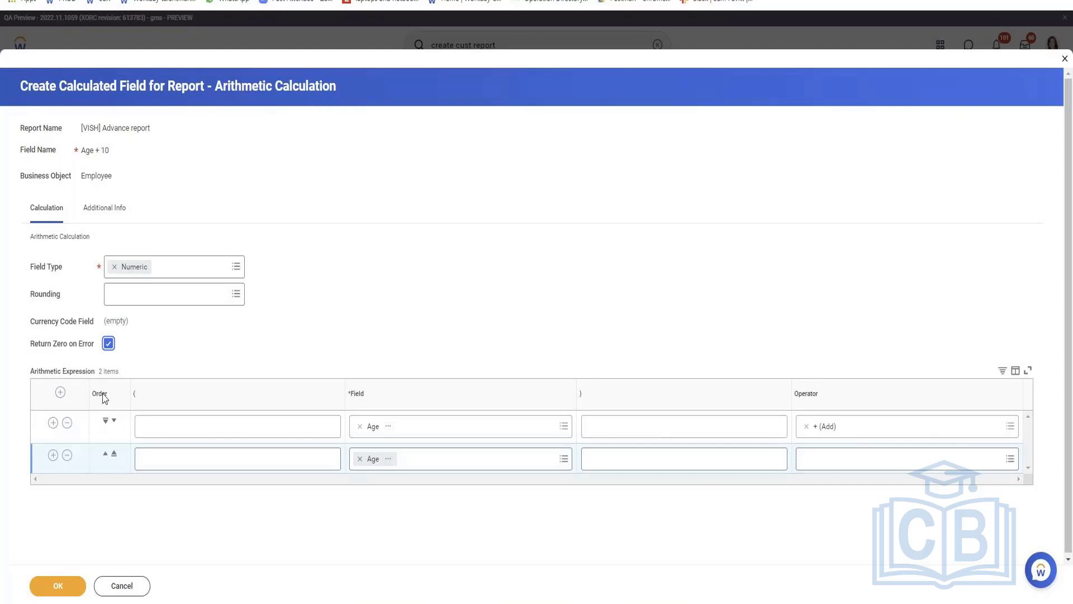
Save the Age + 10 field and the report, and test the report to compare the Age and Age + 10 columns
left_click(66, 587)
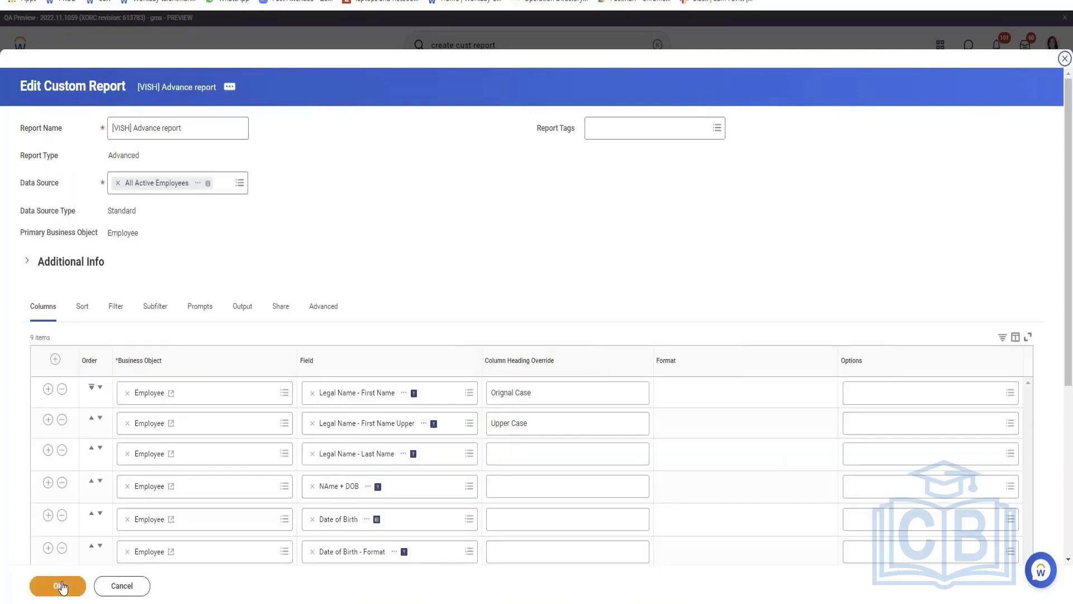
left_click(63, 587)
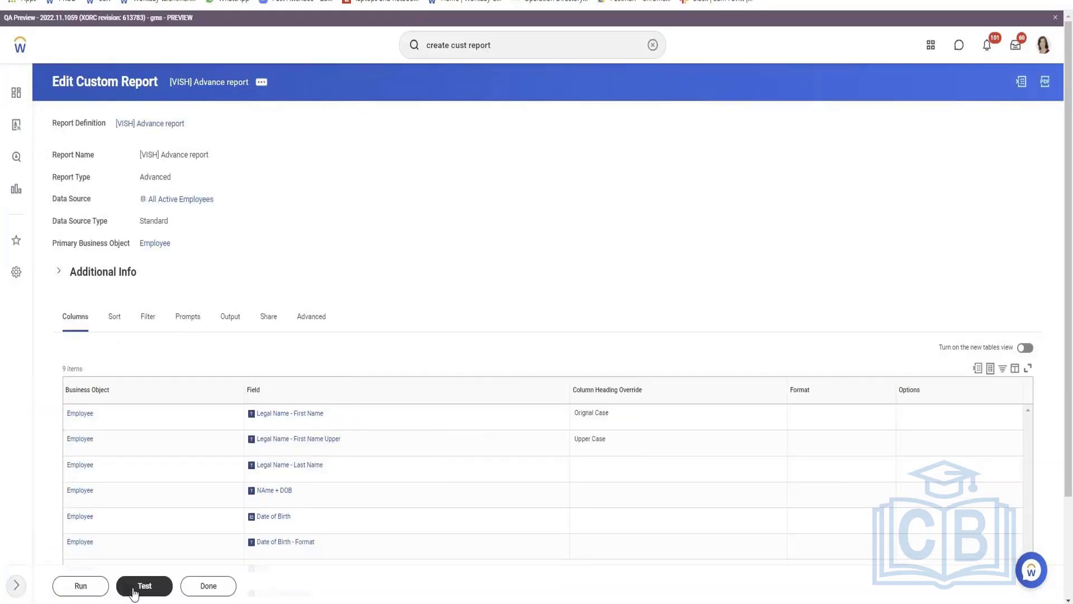
left_click(135, 589)
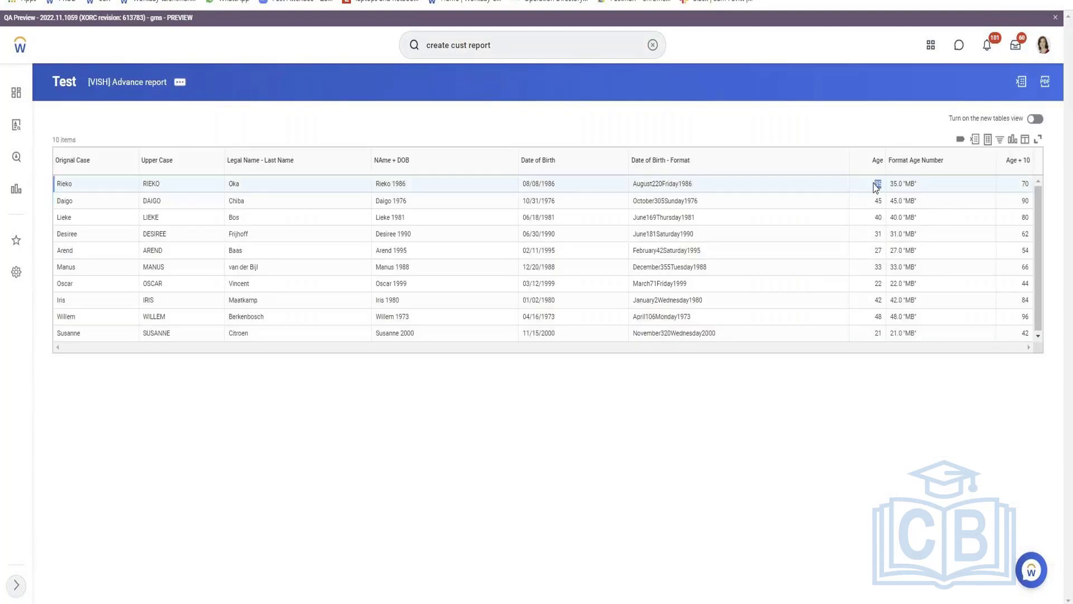
double_click(1026, 184)
Reopen the report for editing and add an Employee column after Age + 10 with a new calculated field for it
left_click(180, 83)
mouse_move(274, 132)
left_click(191, 263)
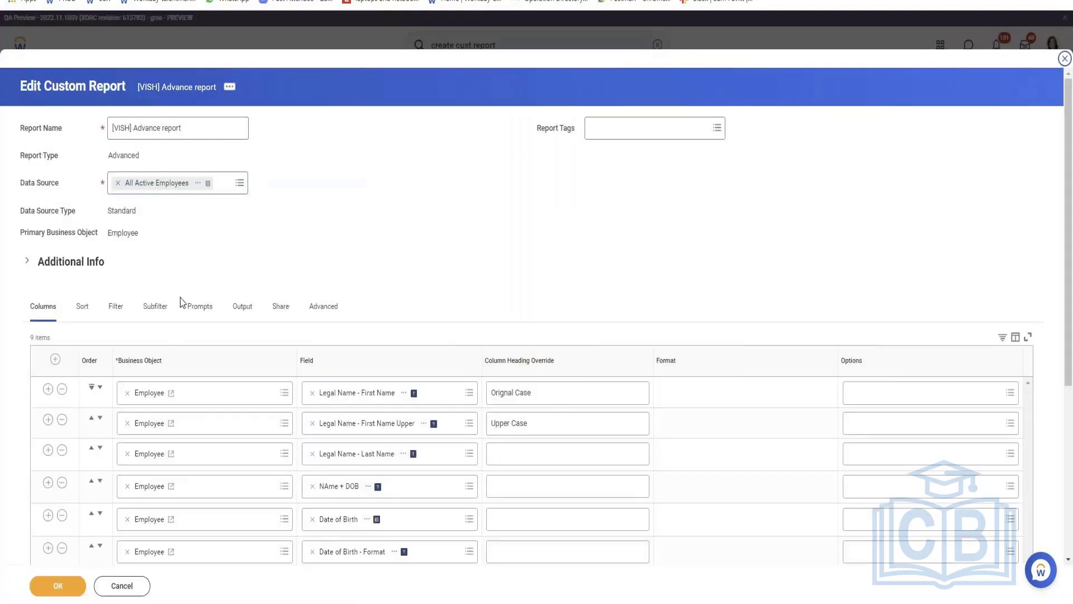
scroll(191, 363, "down", 5)
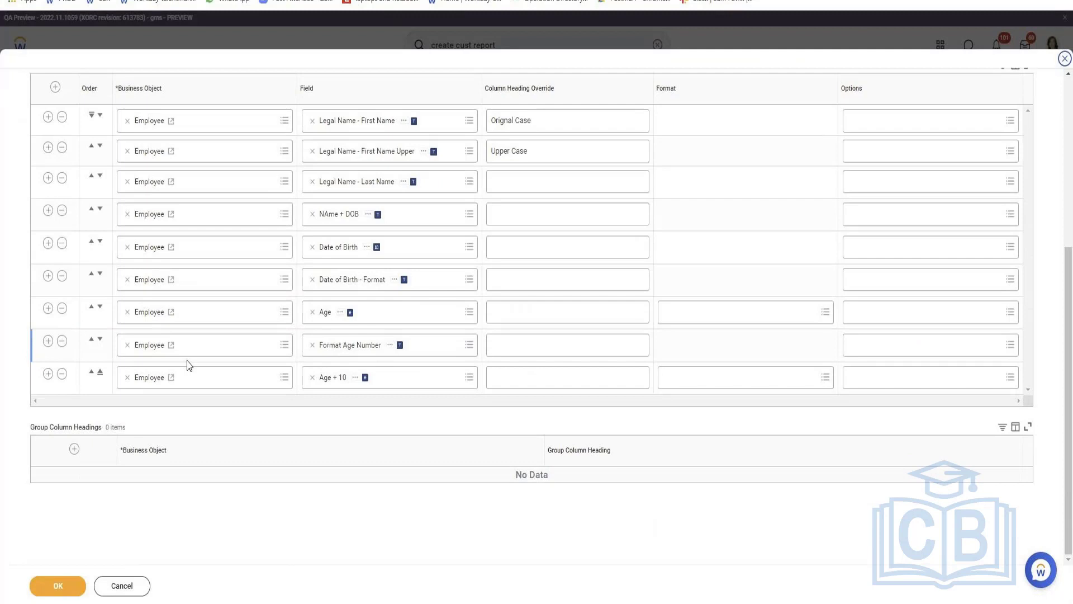
left_click(49, 373)
left_click(338, 417)
left_click(358, 392)
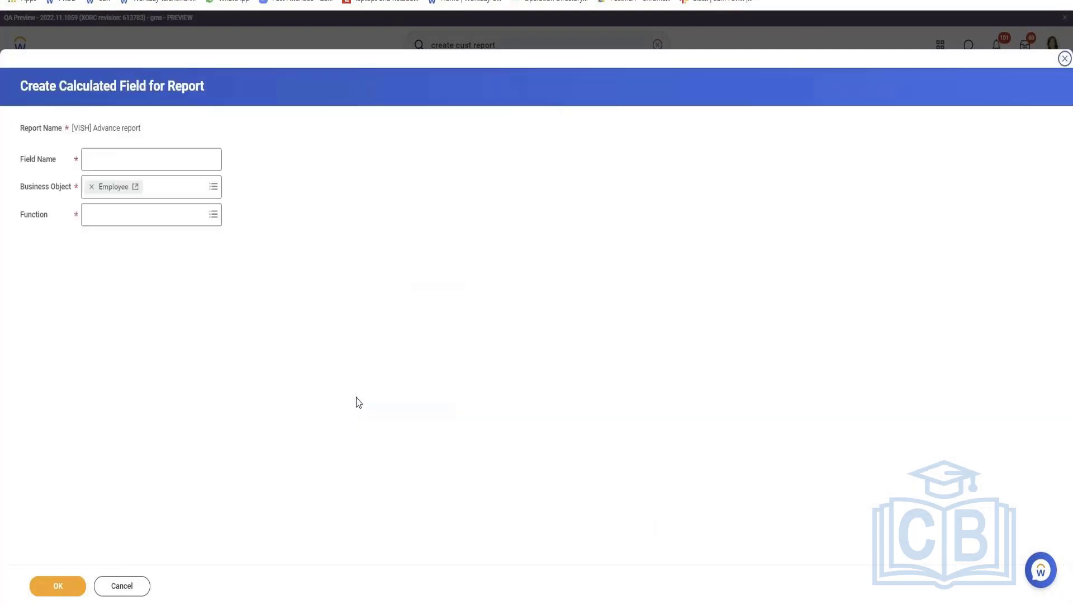
Choose Text Constant as the calculated field's function, name the field Name, and continue to its calculation settings
left_click(138, 219)
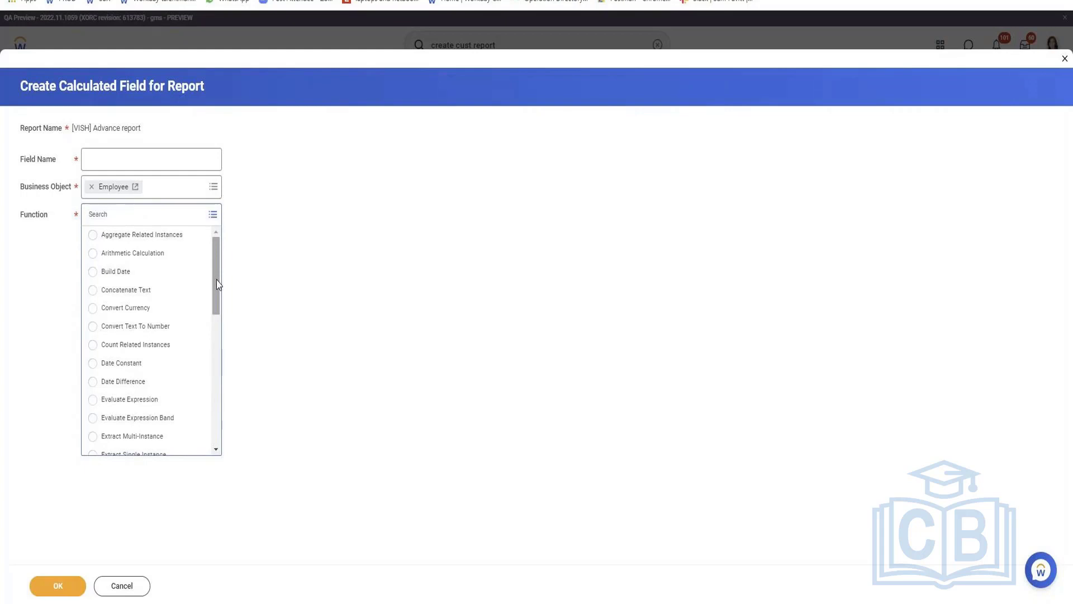
scroll(214, 313, "down", 1)
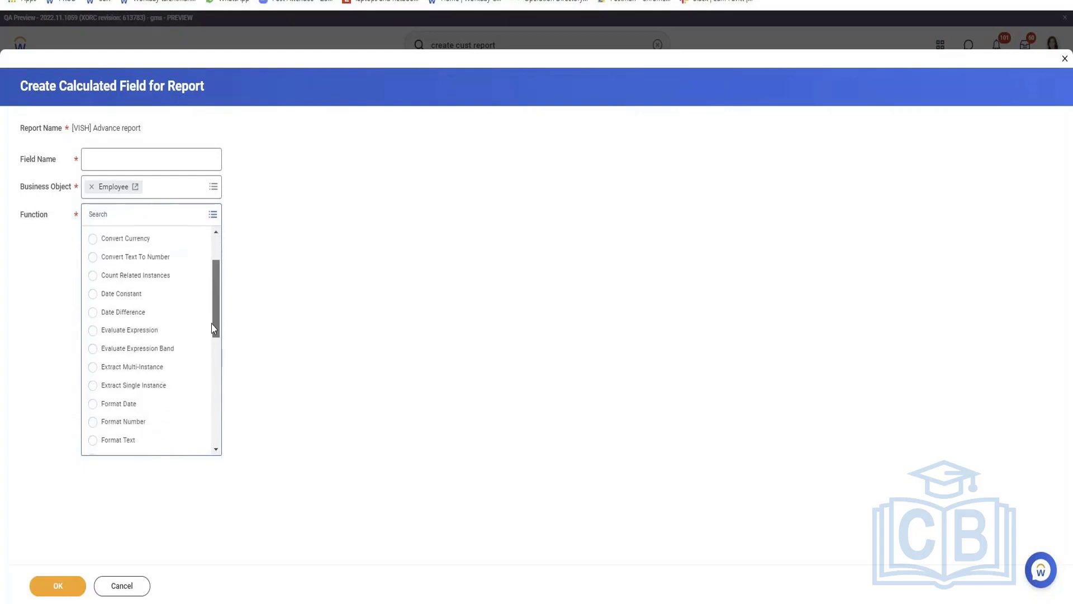
scroll(213, 329, "down", 3)
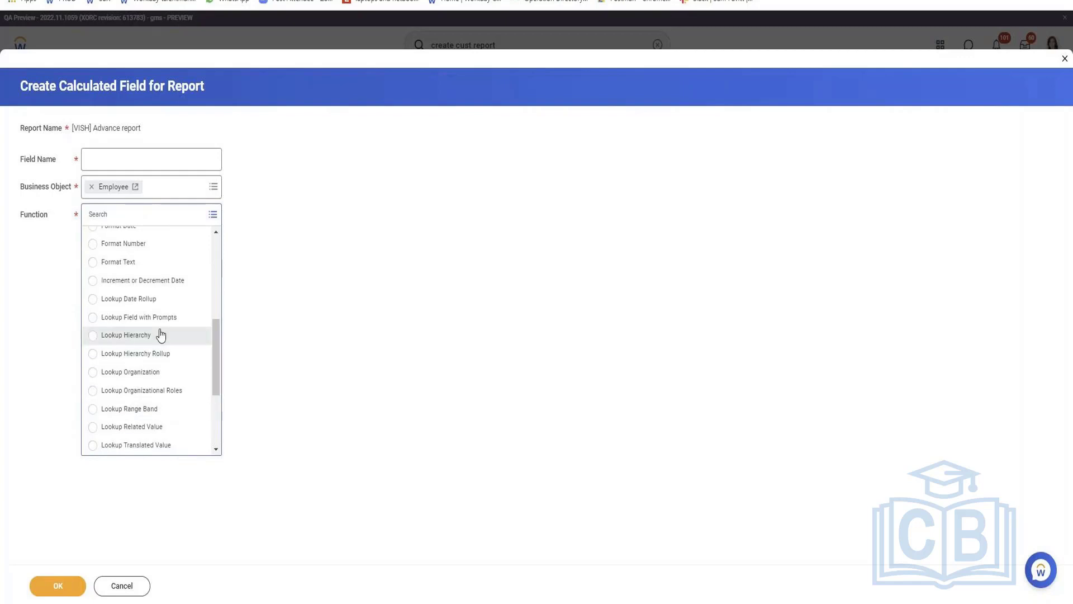
scroll(153, 317, "down", 3)
left_click(130, 426)
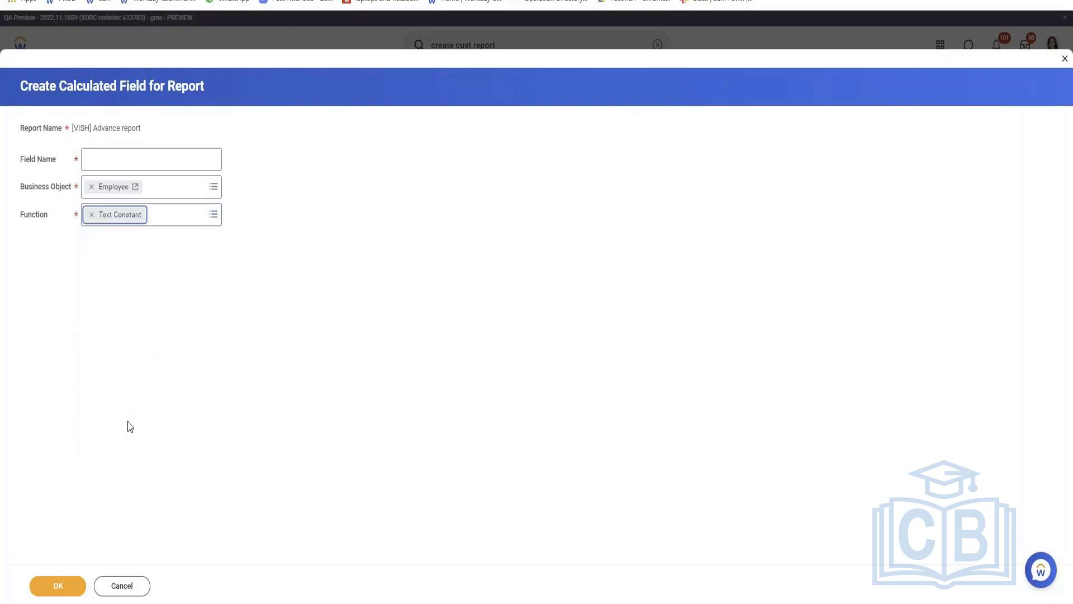
left_click(100, 152)
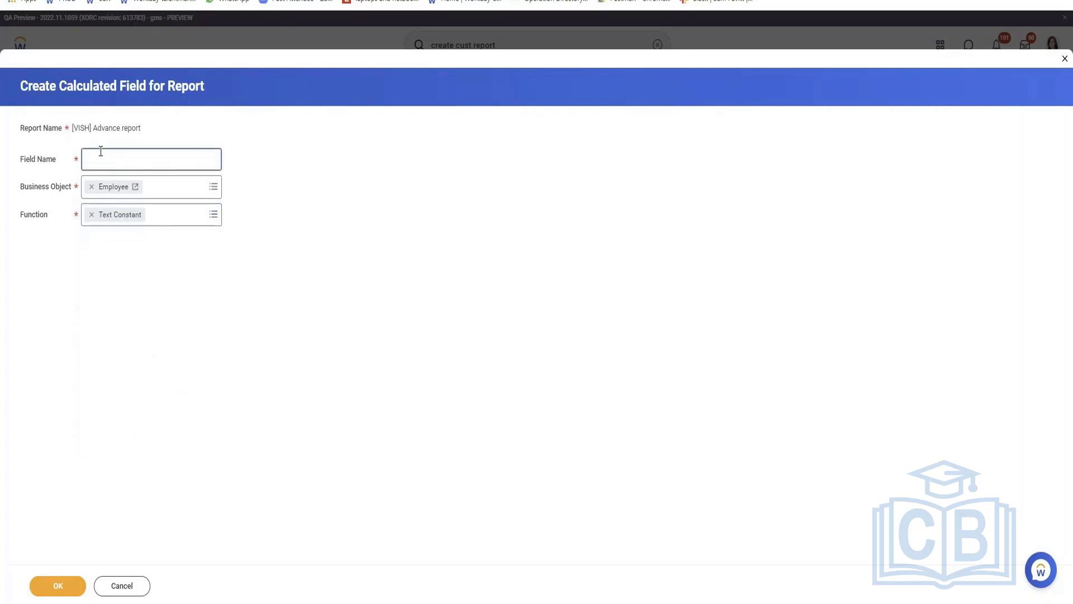
type("Name")
left_click(70, 590)
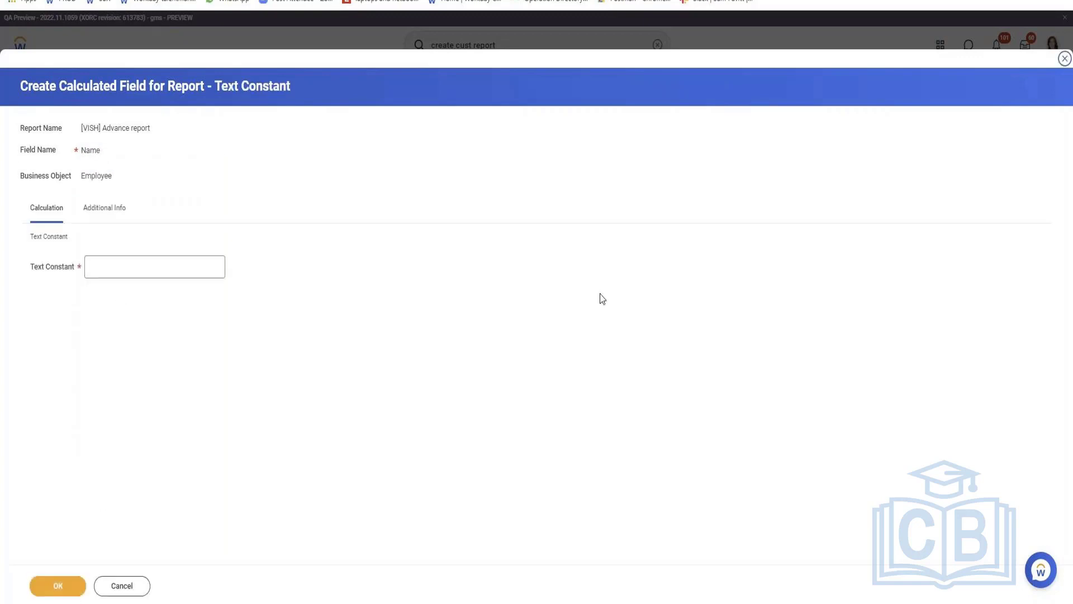
Enter a sample first name as the text constant, and save the calculated field and the report
left_click(176, 272)
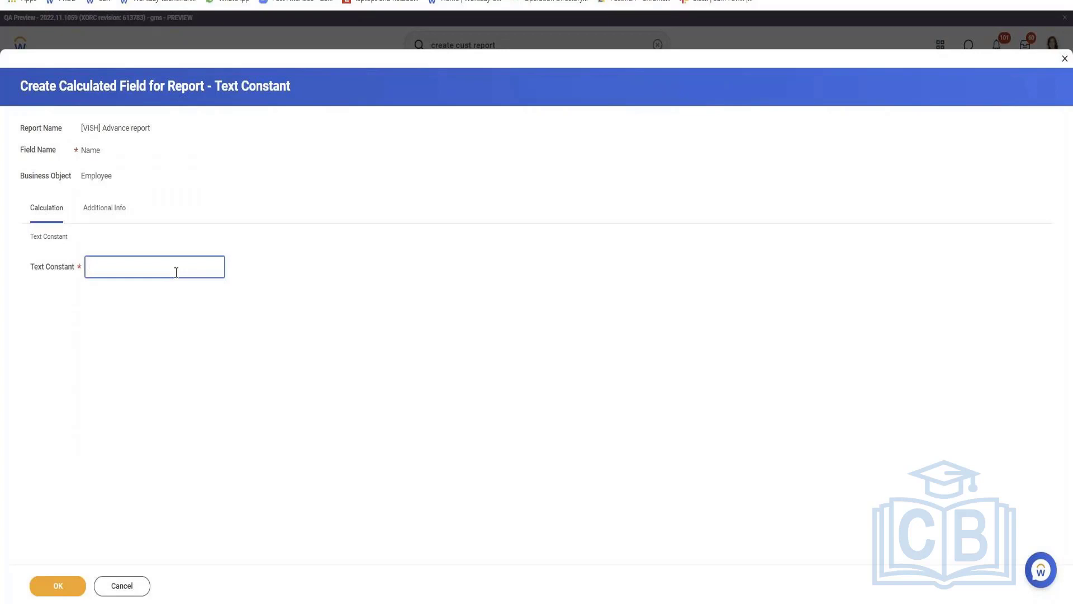
type("Kevin")
left_click(53, 587)
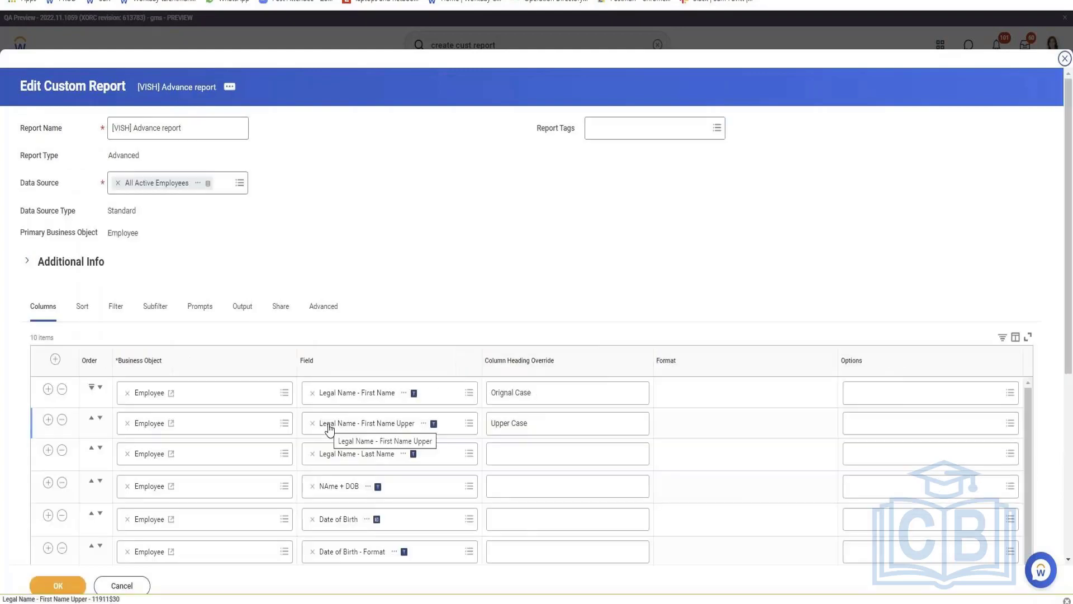
left_click(66, 583)
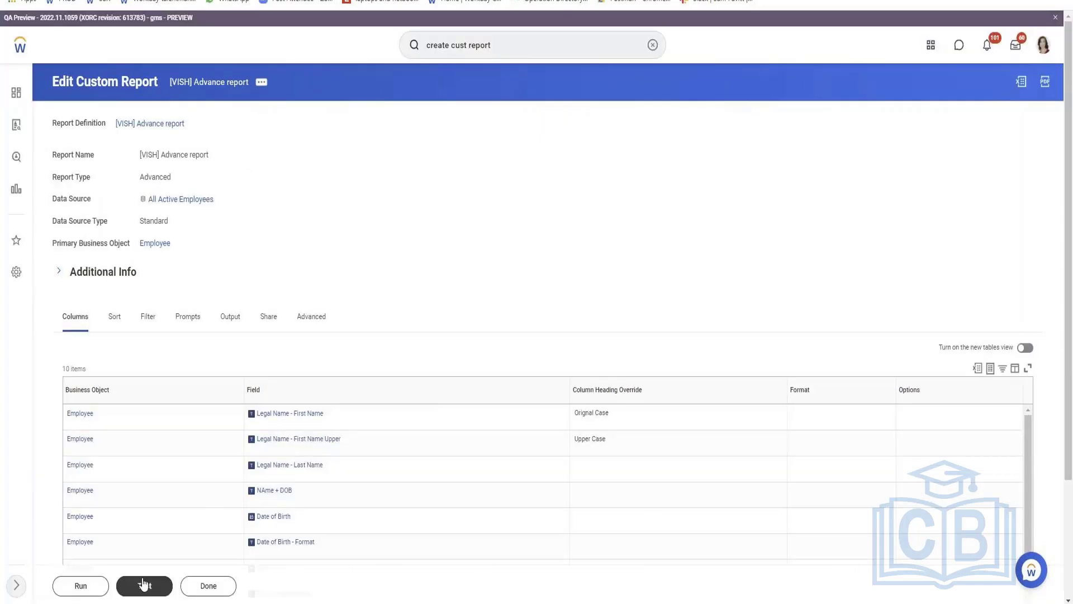
Test the report and examine the first-name, Format Age Number and constant Name columns
left_click(144, 586)
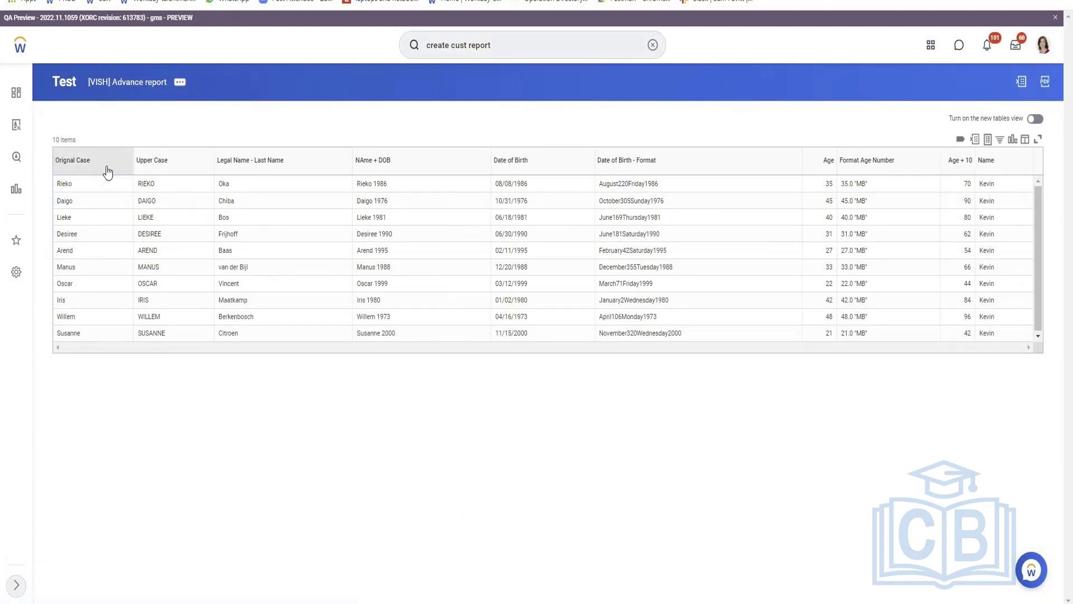
double_click(70, 187)
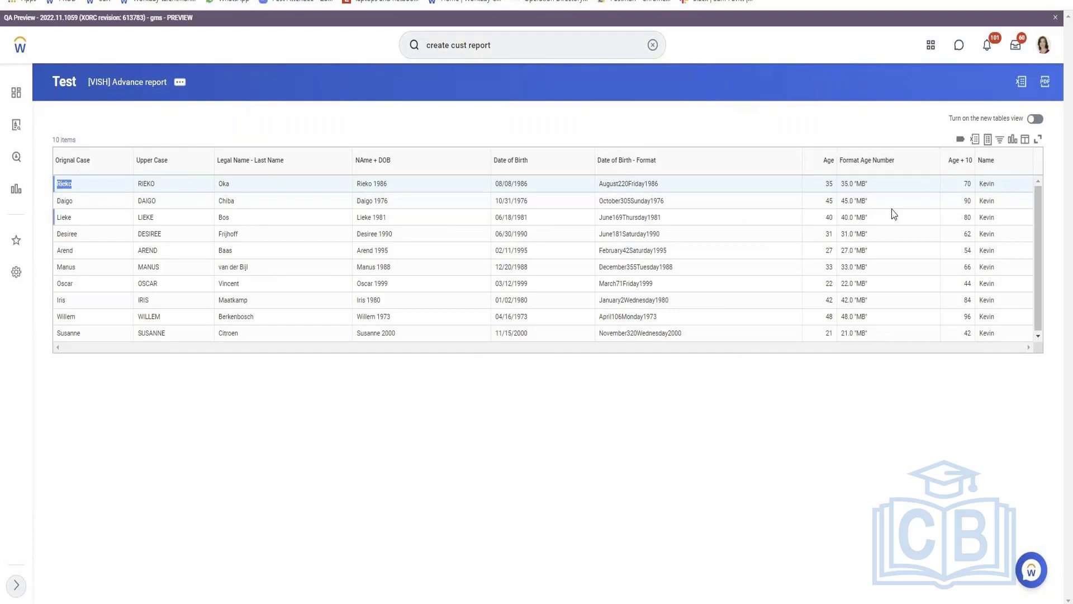
left_click_drag(855, 184, 865, 185)
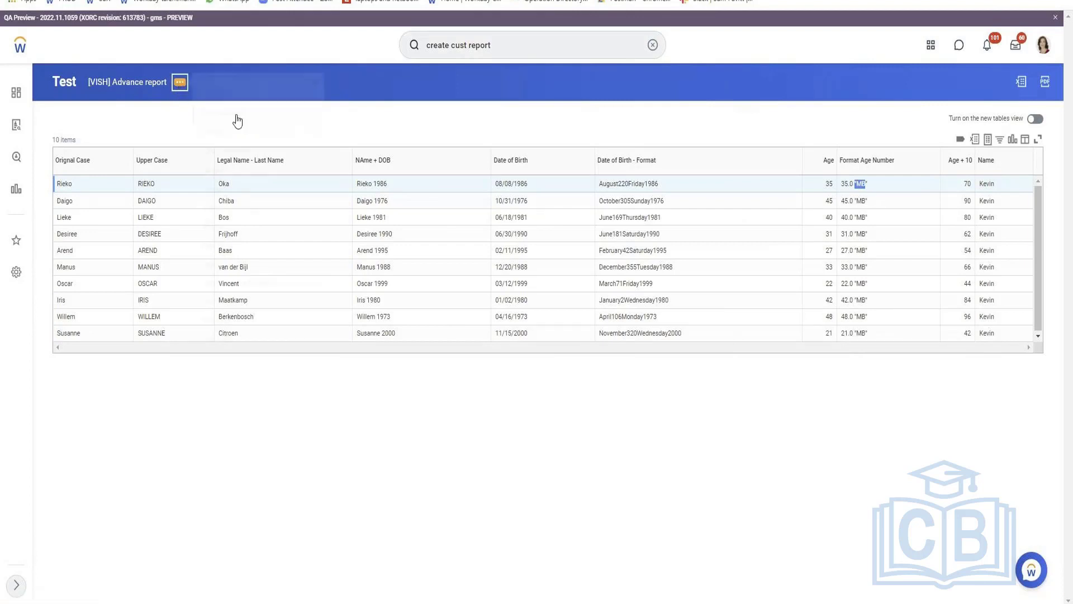
Reopen the report for editing, add another Employee column after the Name column, and start a new calculated field for it
mouse_move(238, 120)
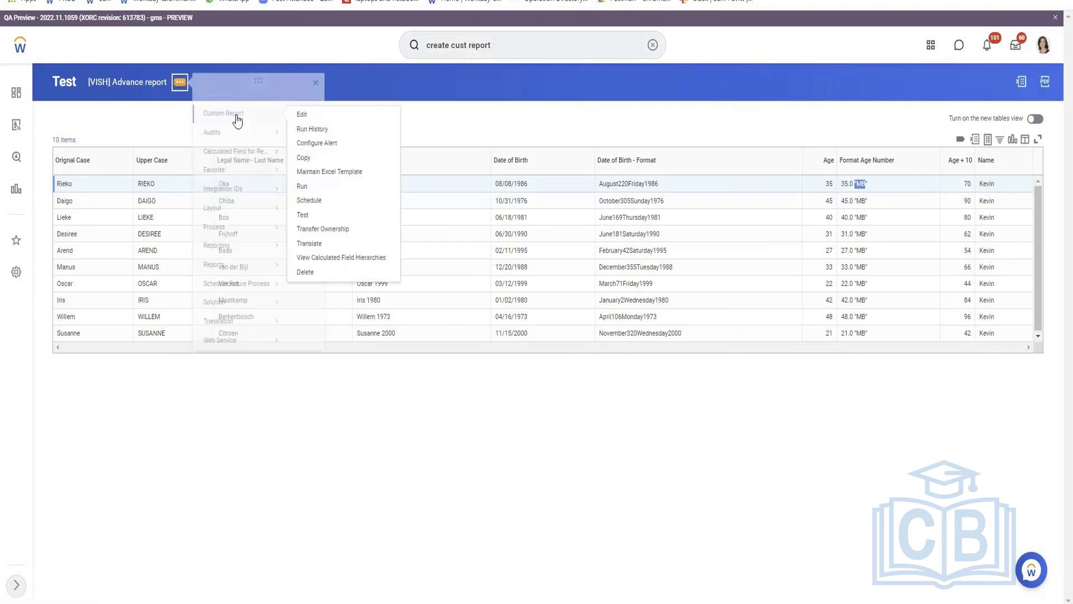
left_click(301, 118)
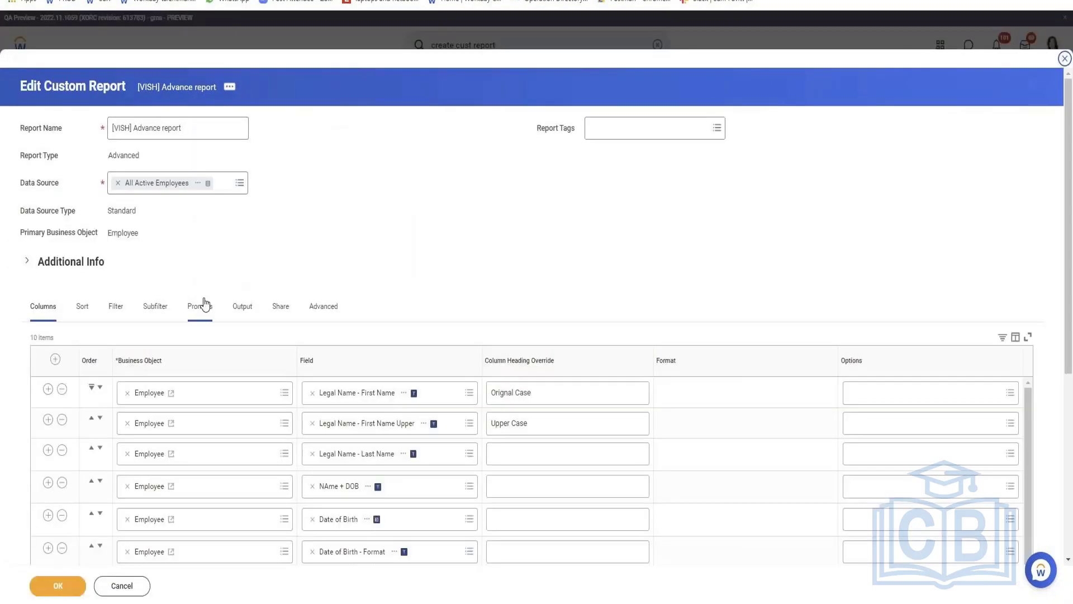
scroll(204, 305, "down", 5)
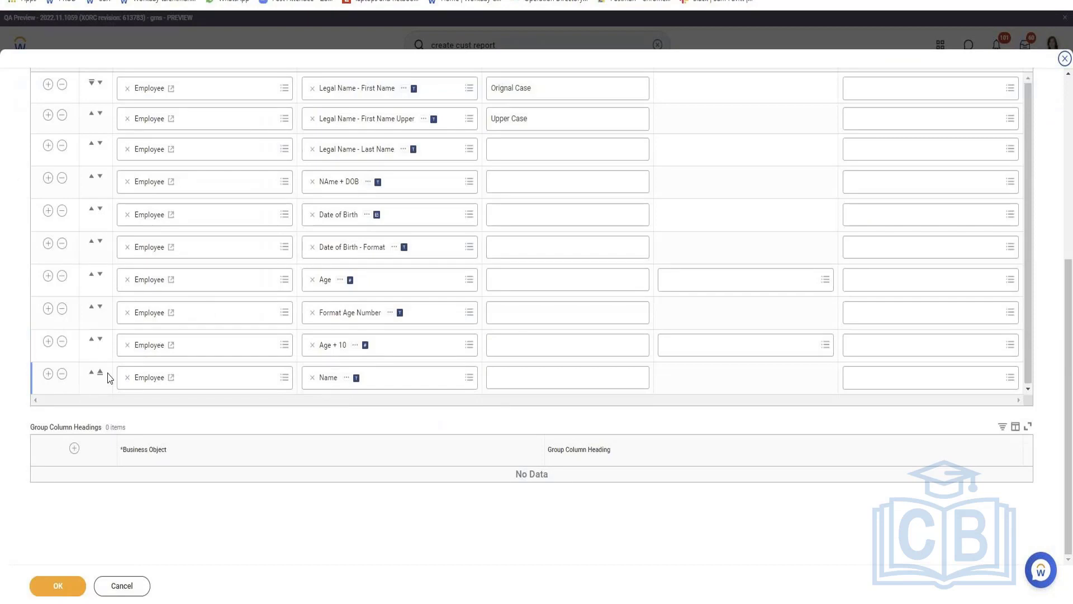
left_click(48, 375)
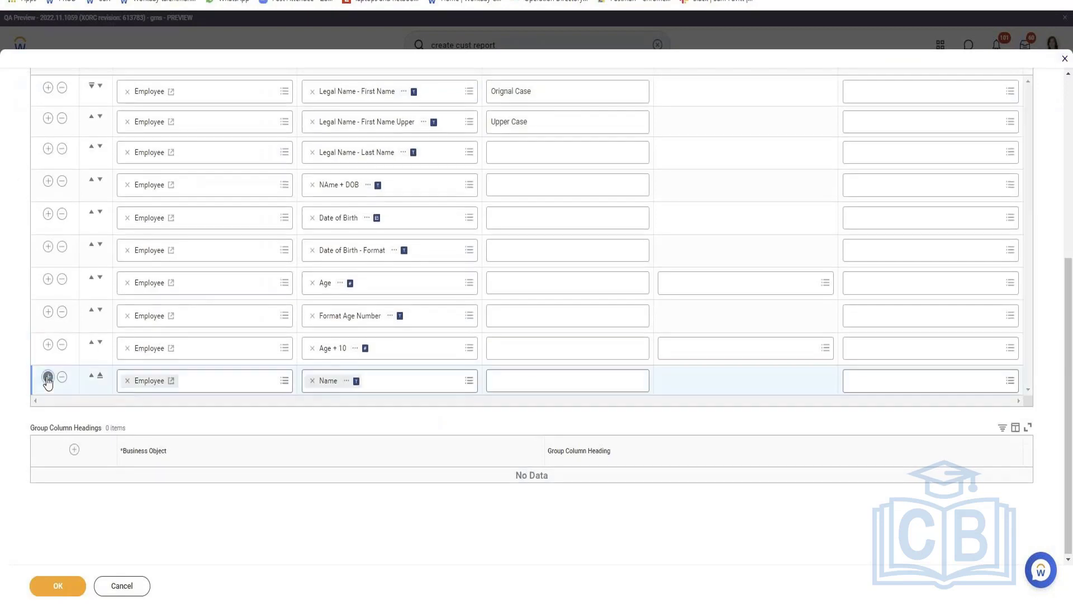
left_click(395, 416)
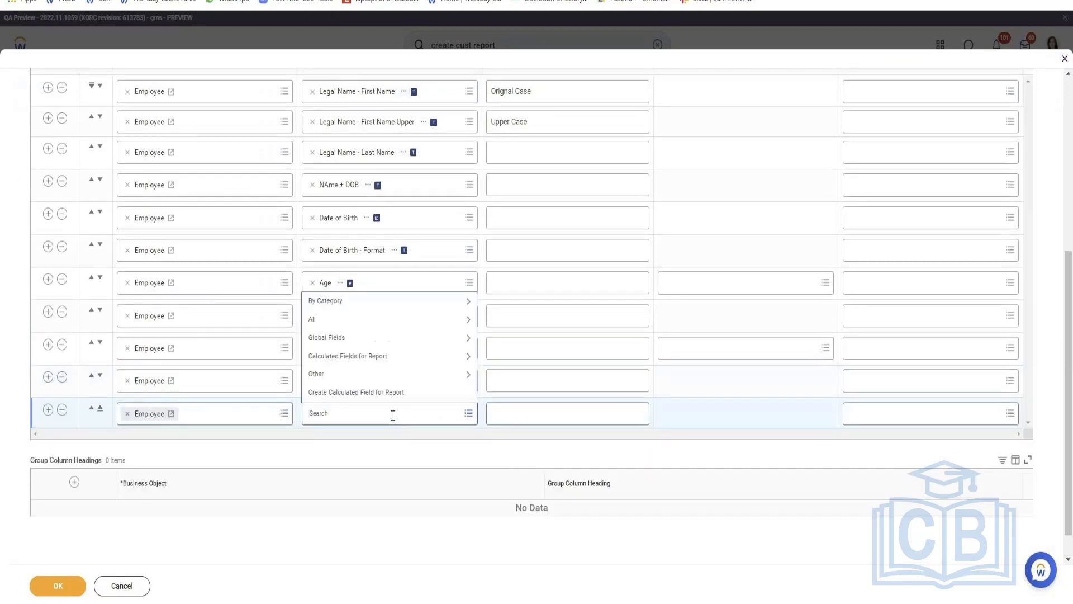
left_click(394, 395)
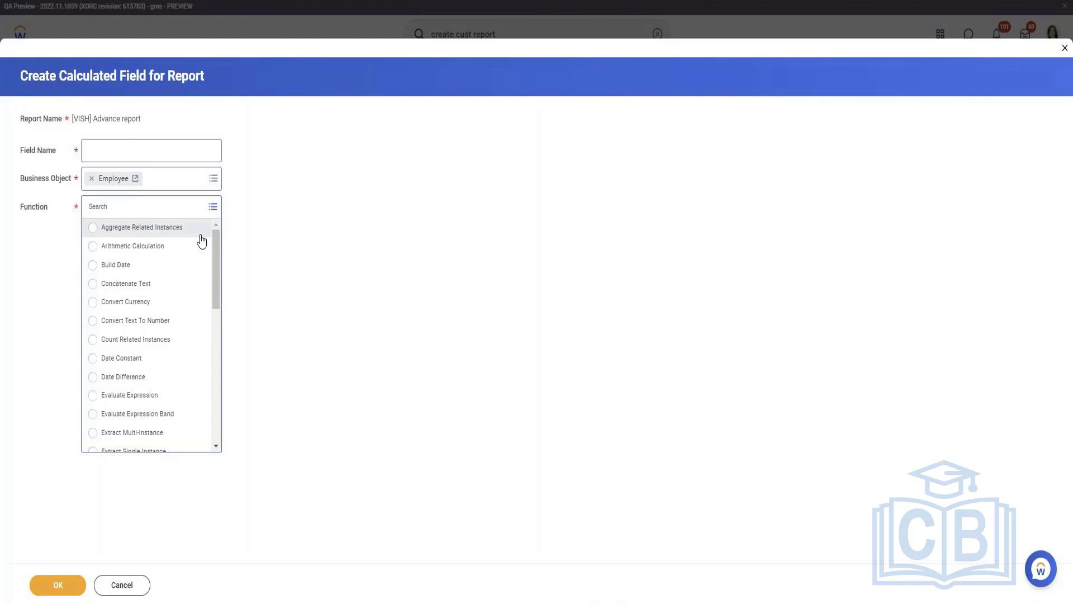
Discard the unfinished calculated field and set the empty last column's field to Total Base Pay Amount
left_click(144, 585)
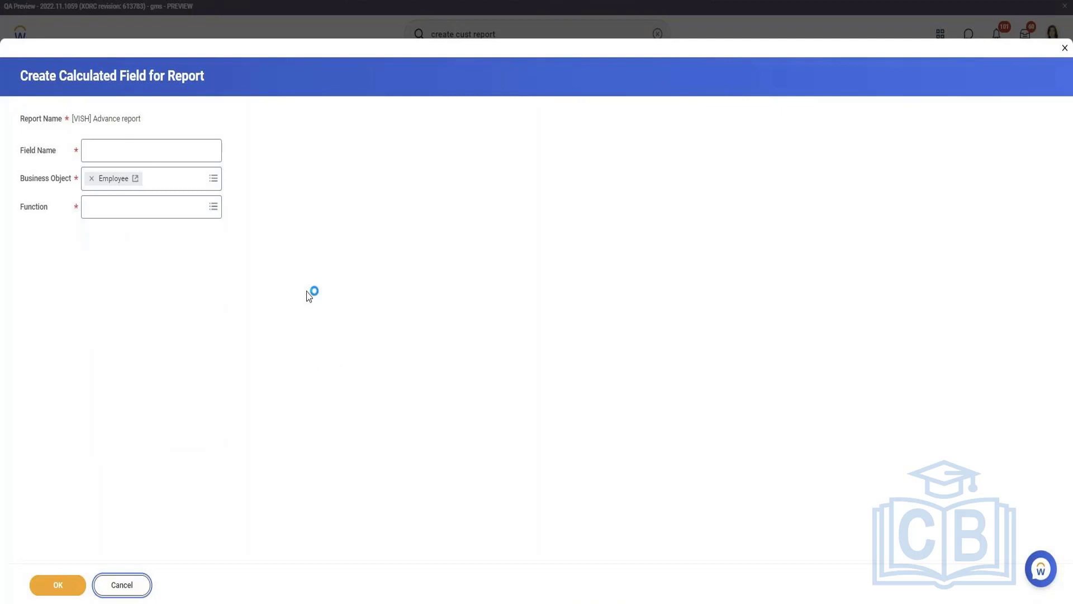
scroll(296, 313, "down", 5)
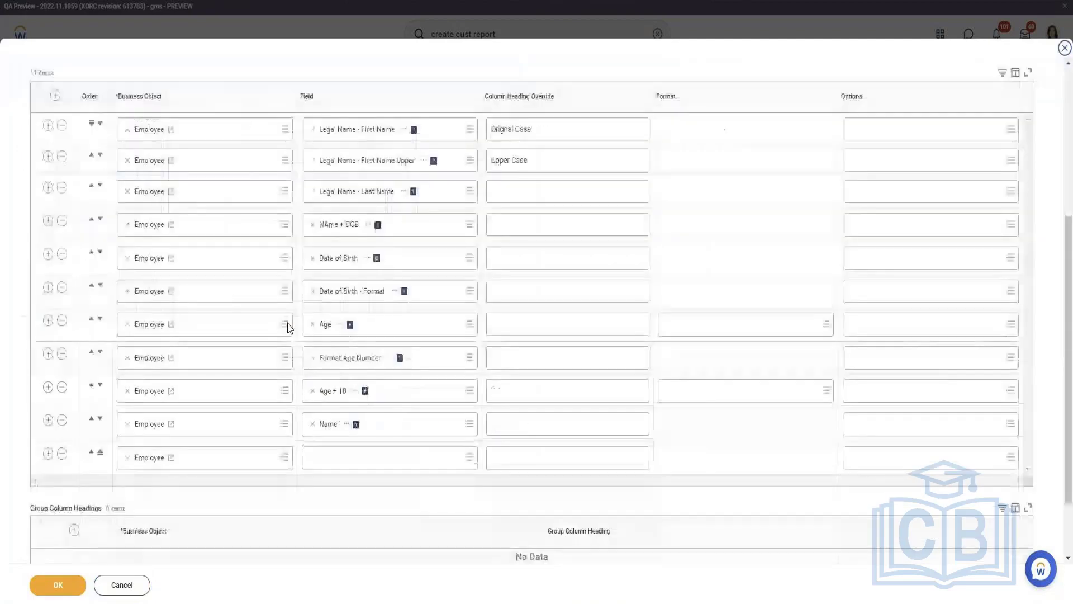
scroll(288, 327, "down", 2)
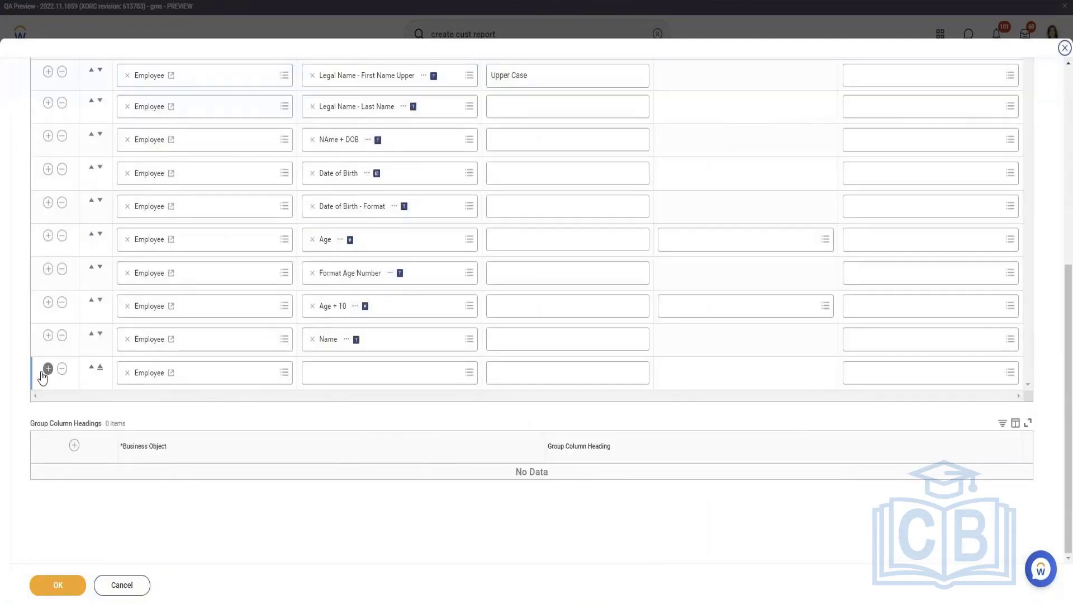
left_click(403, 374)
type("BAse pay")
key("Return")
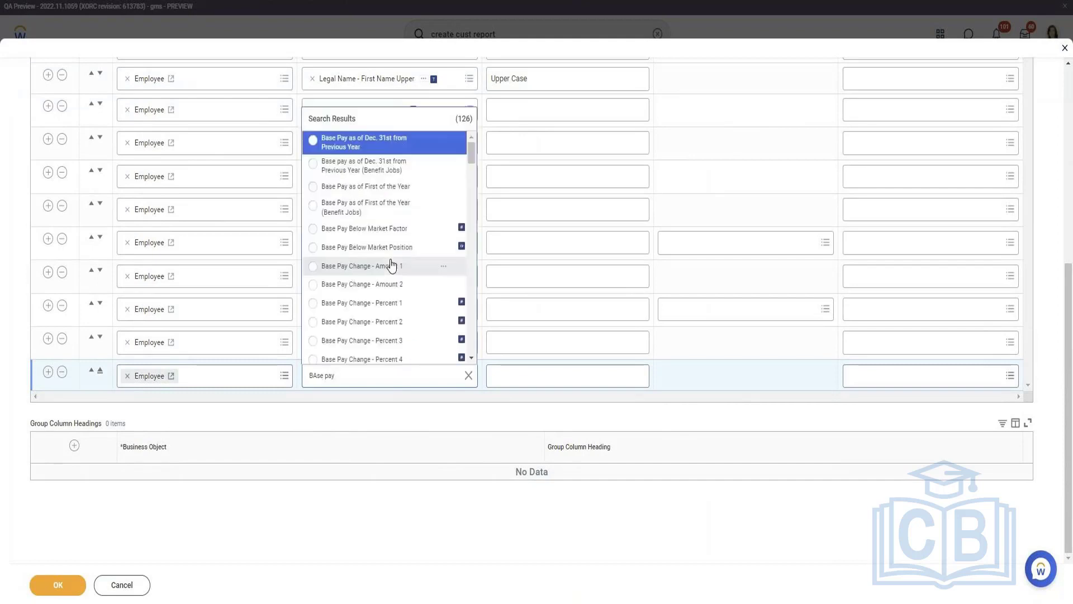
scroll(391, 267, "down", 5)
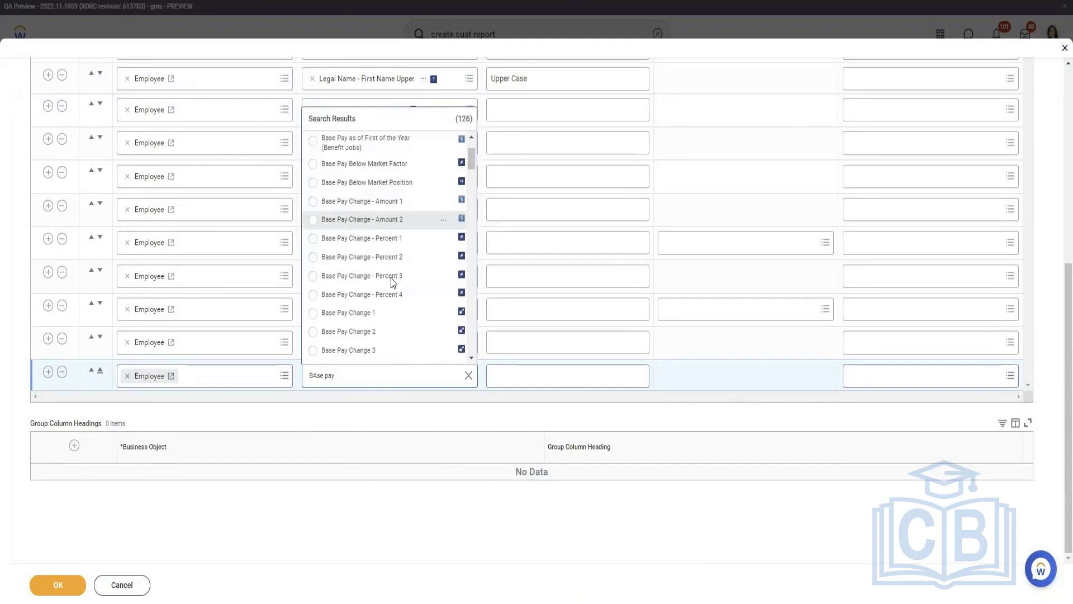
scroll(392, 282, "down", 5)
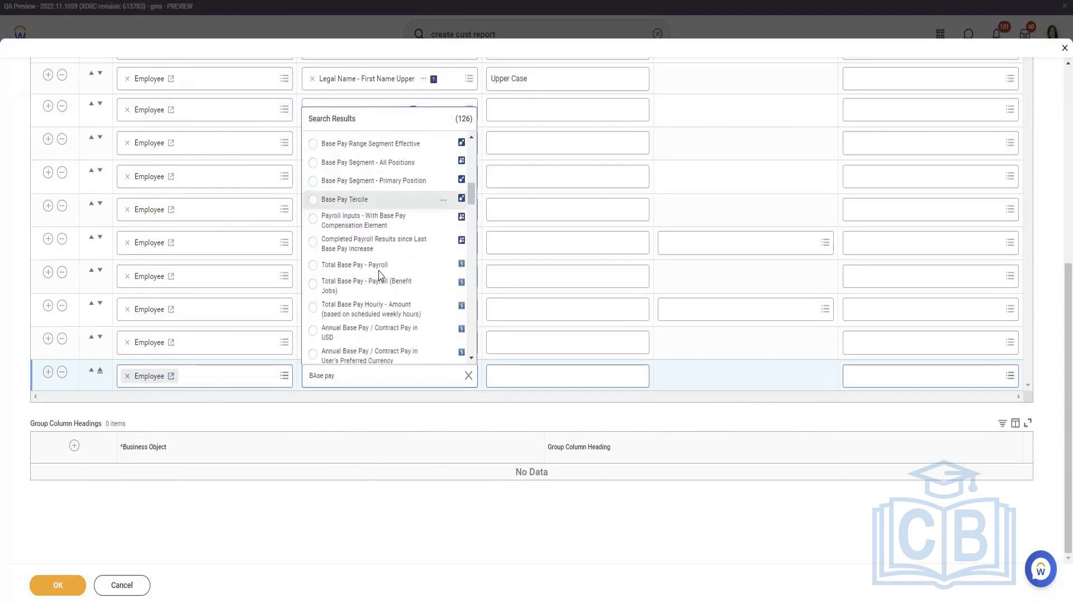
scroll(378, 321, "down", 2)
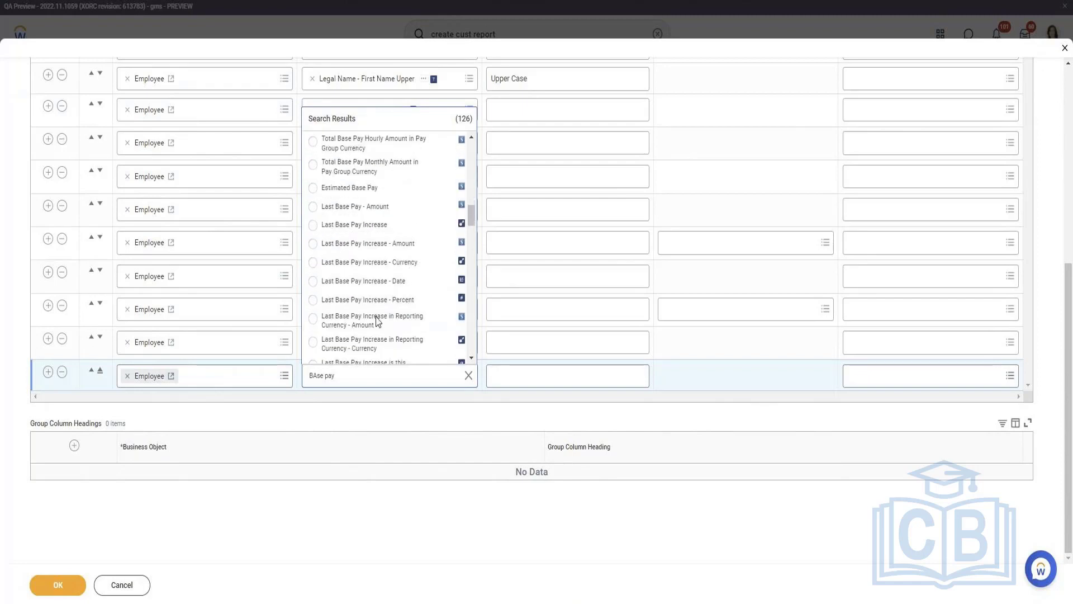
scroll(378, 321, "down", 5)
left_click(375, 344)
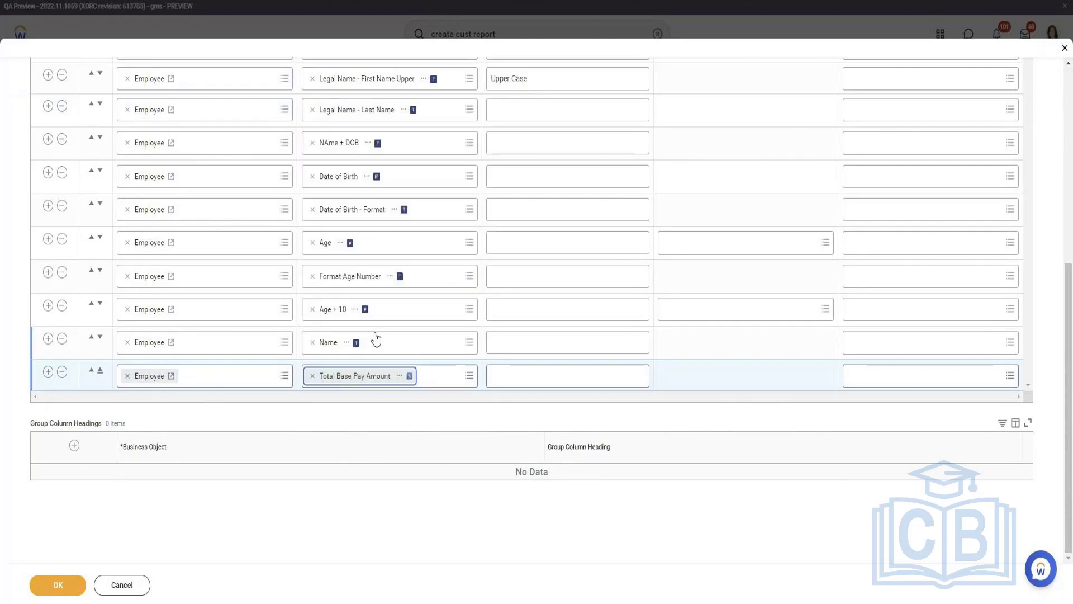
Add another Employee column using the Total Base Pay - Currency field, and save the report
left_click(48, 372)
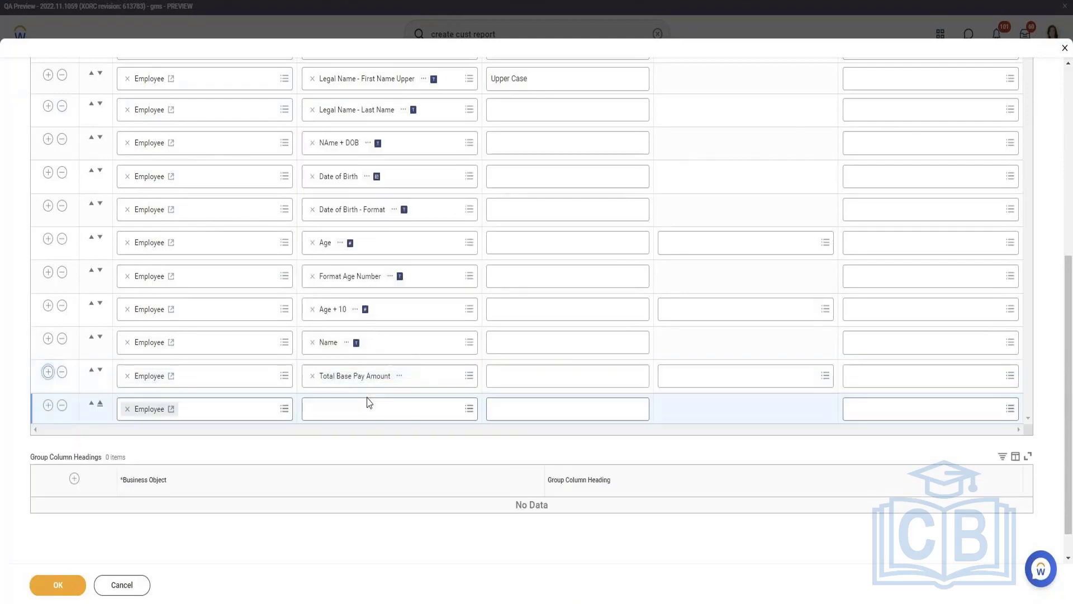
left_click(369, 402)
type("base pay curren")
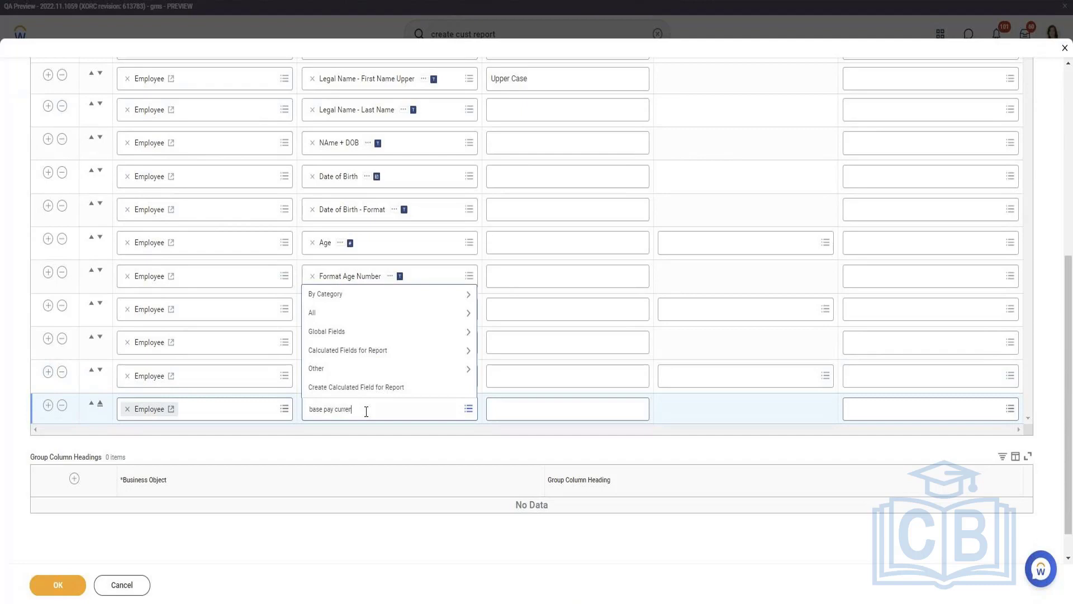
key("Return")
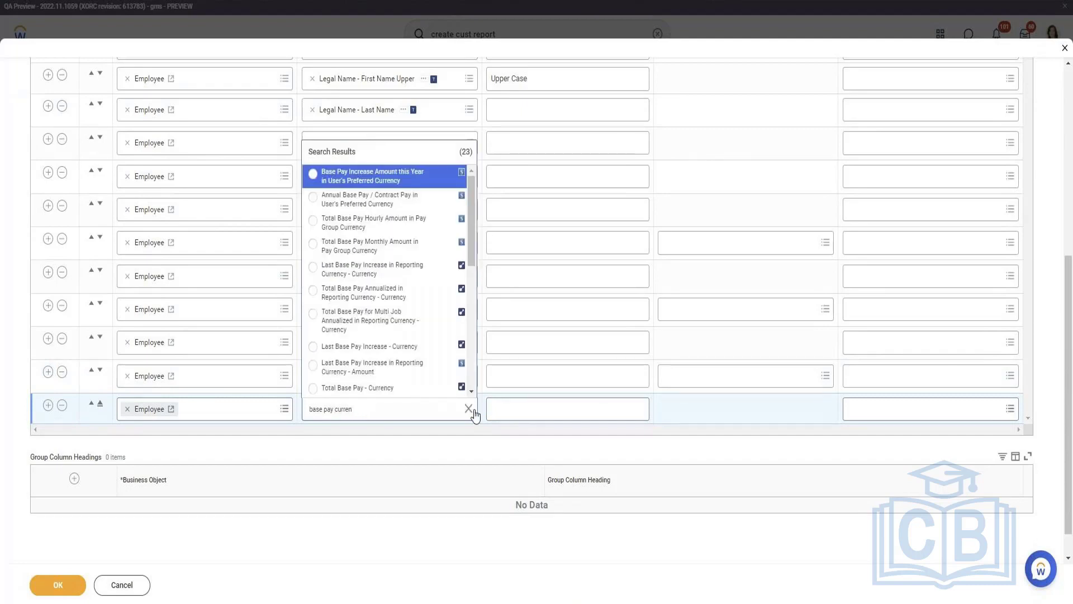
left_click(380, 388)
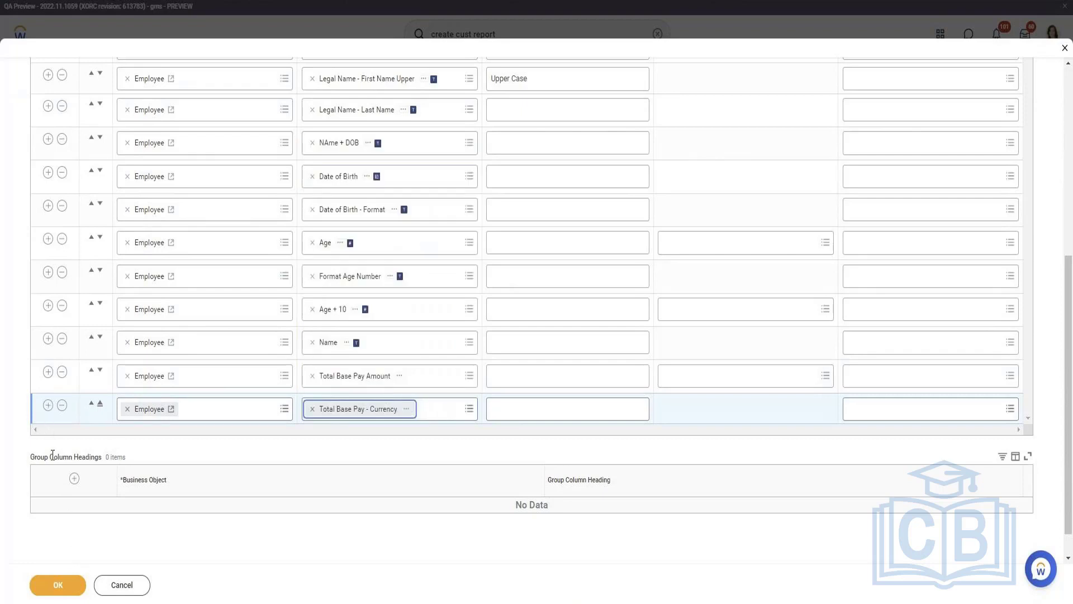
left_click(81, 585)
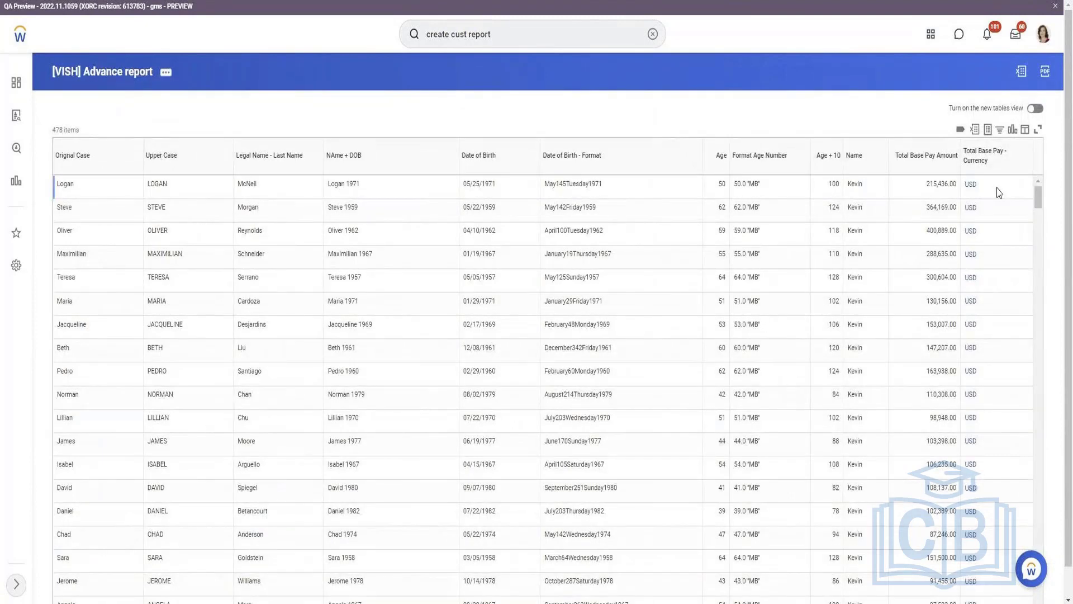
Filter the report output to rows whose Total Base Pay - Currency is GBP, and examine the pay amount and currency columns
left_click(1000, 171)
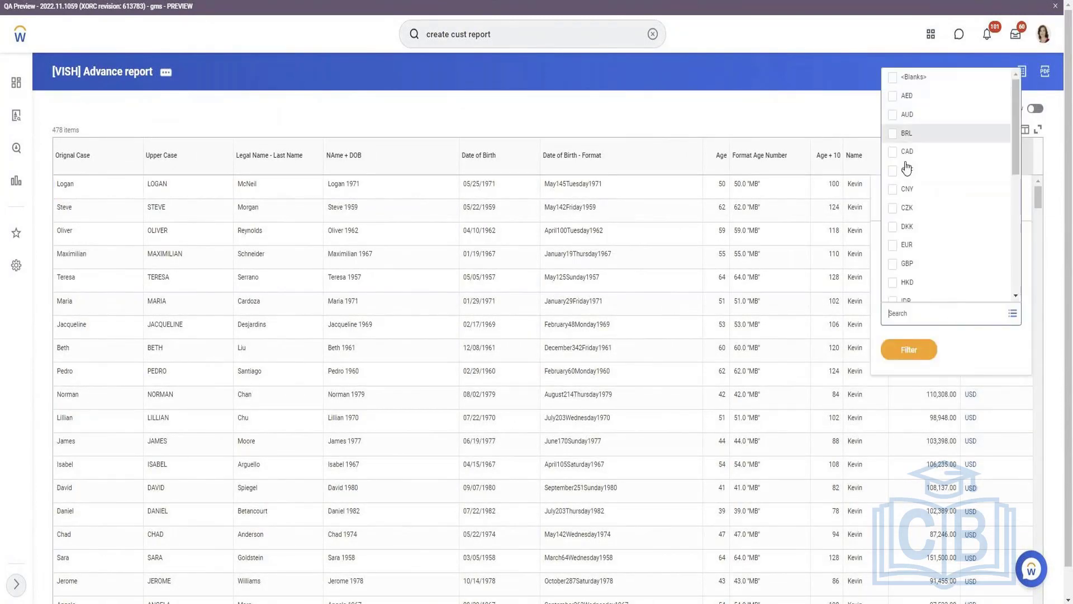
left_click(901, 263)
left_click(915, 372)
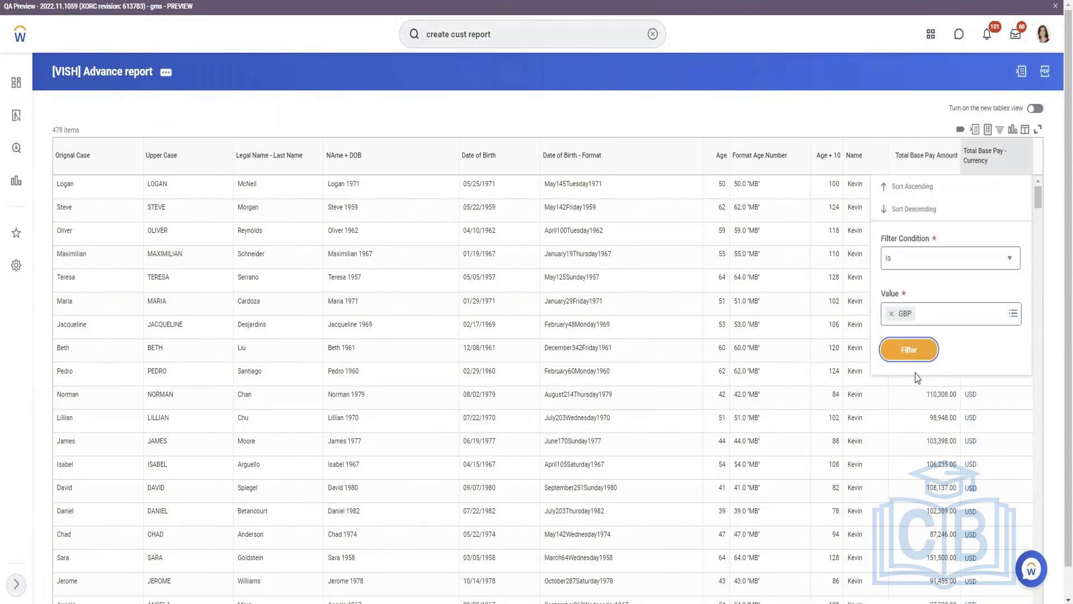
left_click(902, 348)
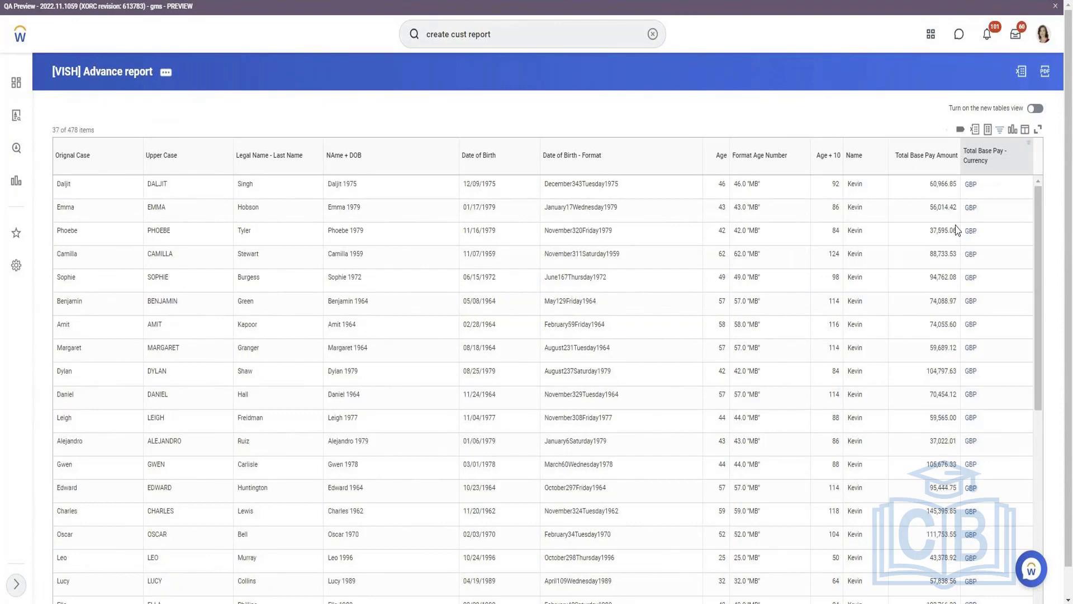
double_click(943, 184)
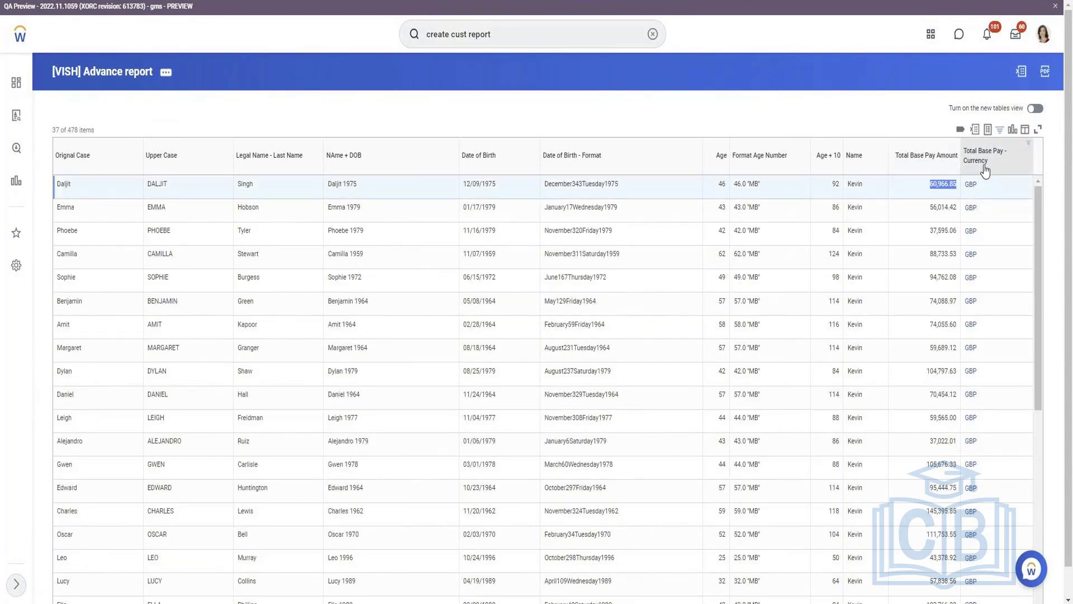
left_click_drag(990, 171, 895, 156)
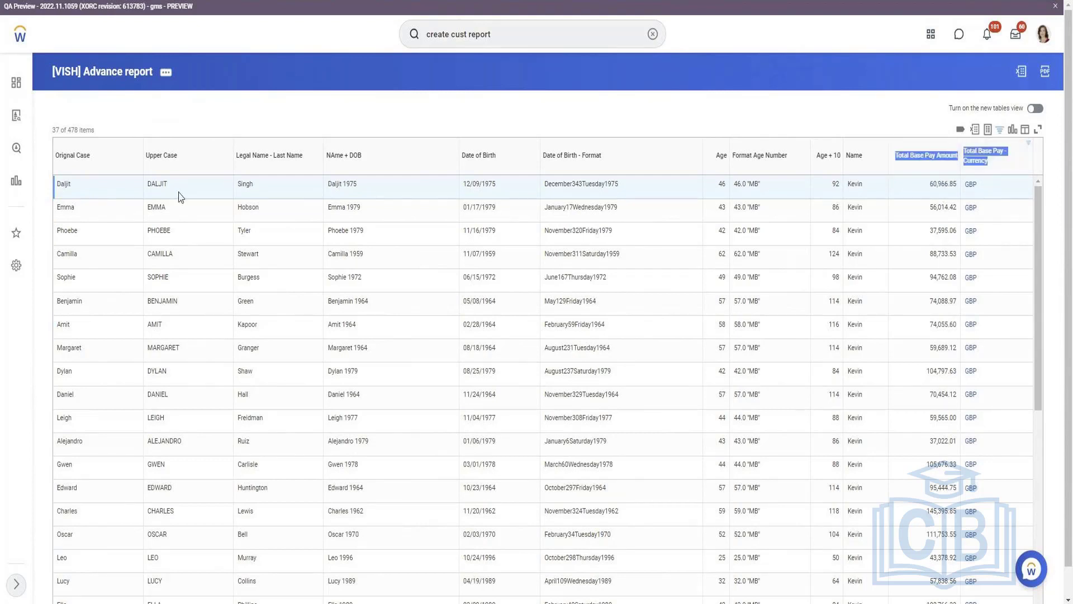
Reopen the custom report for editing and add another Employee column after Total Base Pay - Currency
left_click(167, 71)
mouse_move(198, 106)
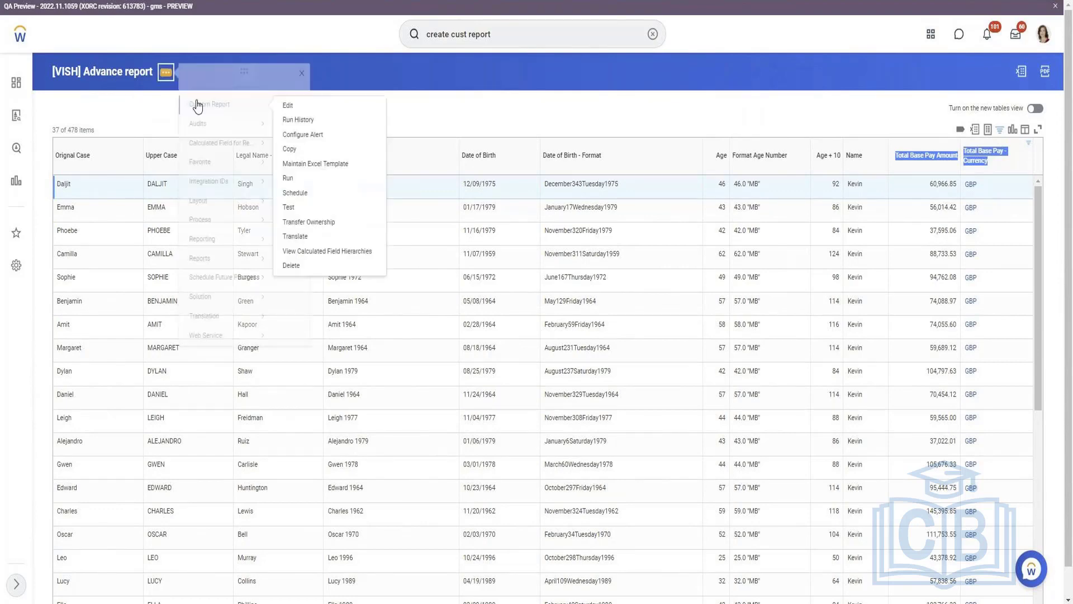
left_click(614, 124)
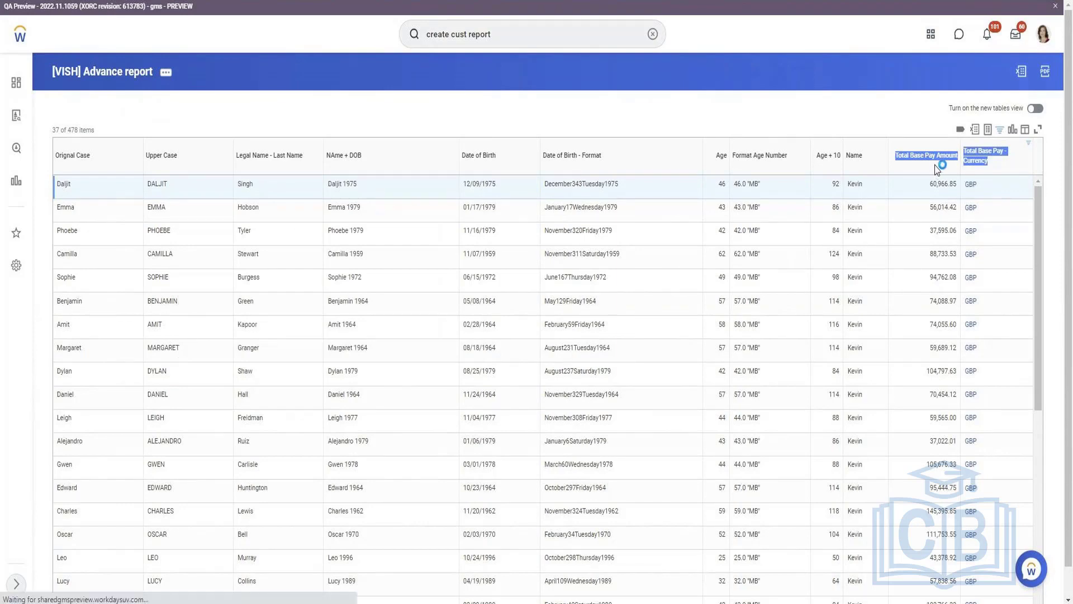
scroll(336, 269, "down", 10)
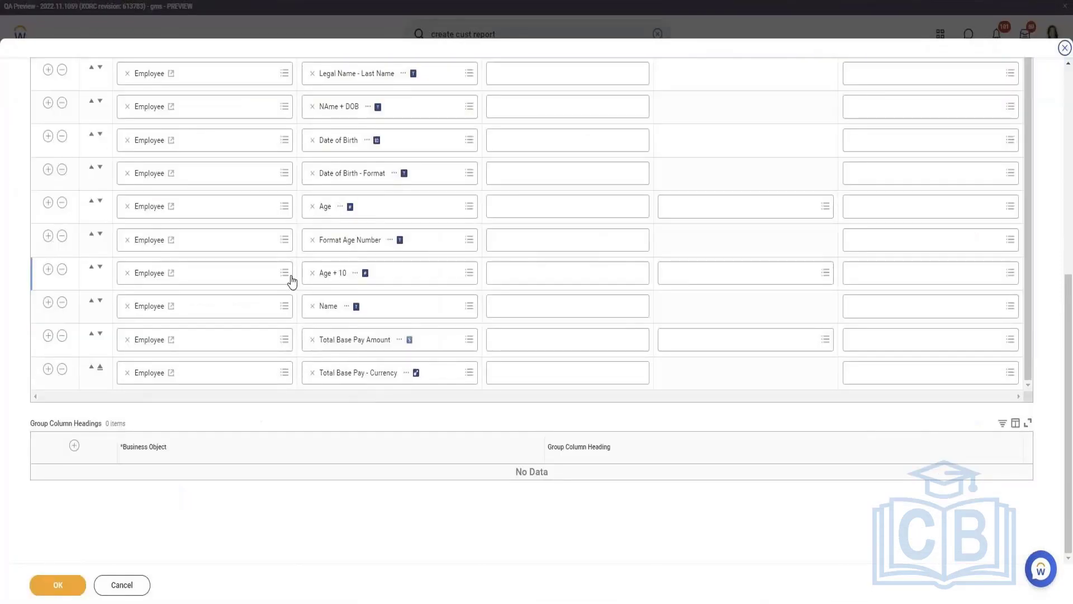
left_click(48, 369)
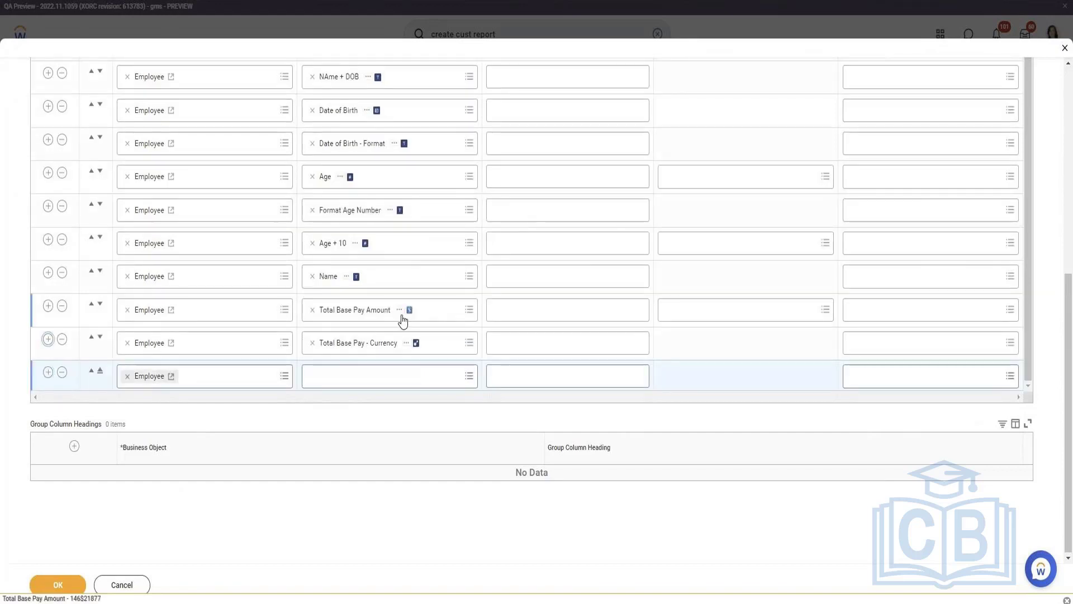
Create a calculated field for the new column named Total Base Pay Amount - USD with the Convert Currency function, and continue to its settings
right_click(398, 311)
left_click(423, 360)
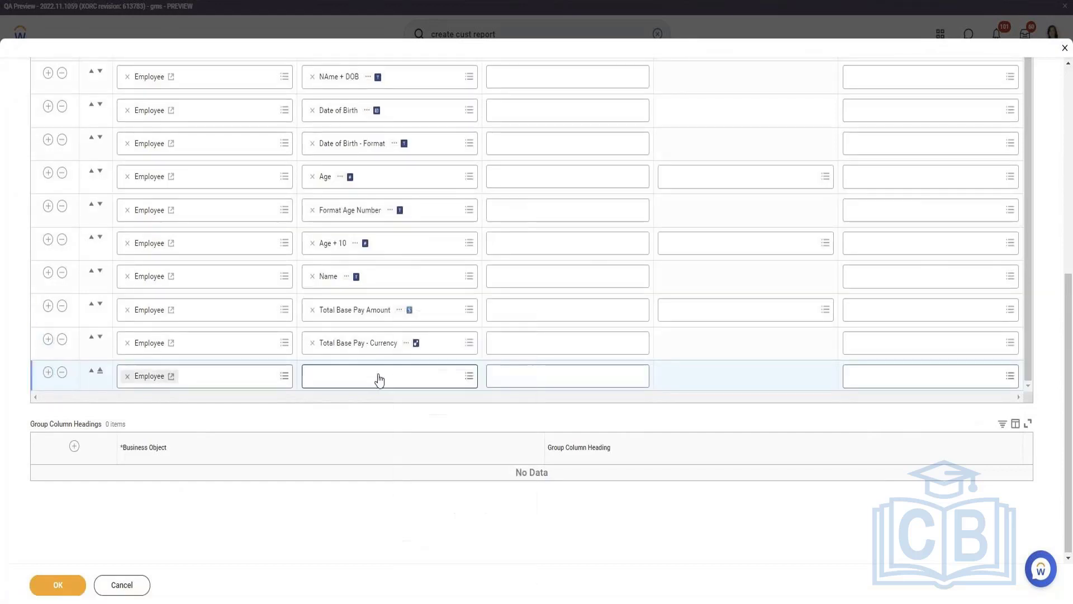
left_click(372, 377)
left_click(361, 357)
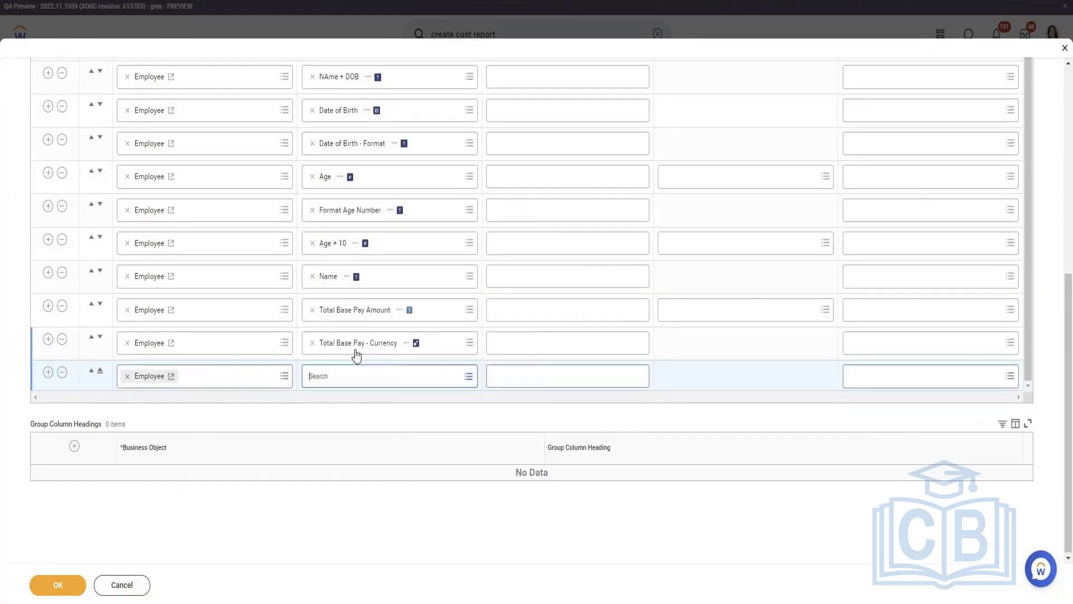
type("Total Base Pay Amount")
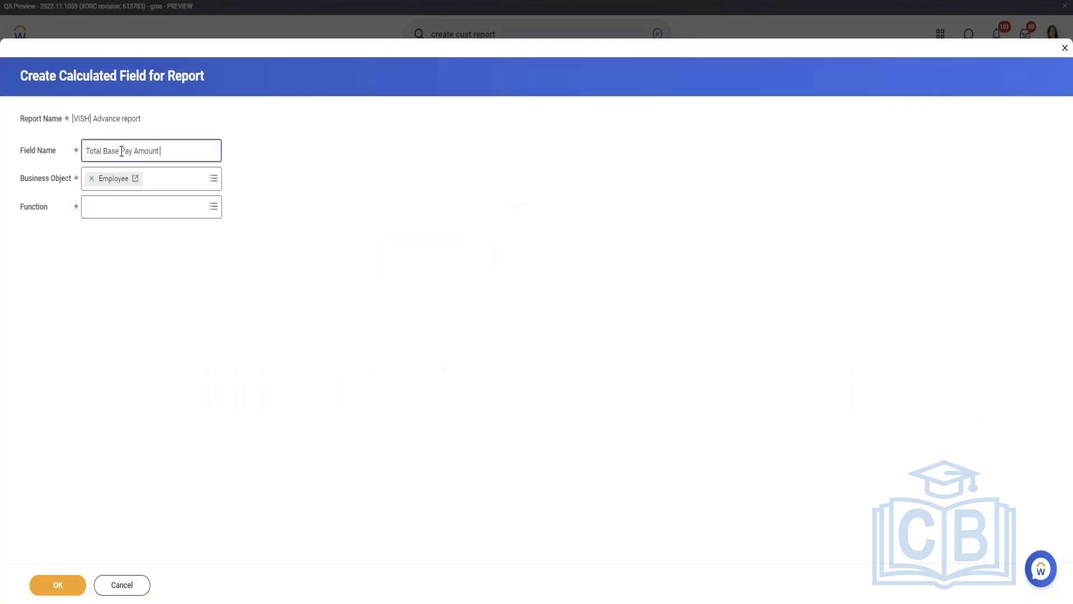
type("- USD")
left_click(153, 210)
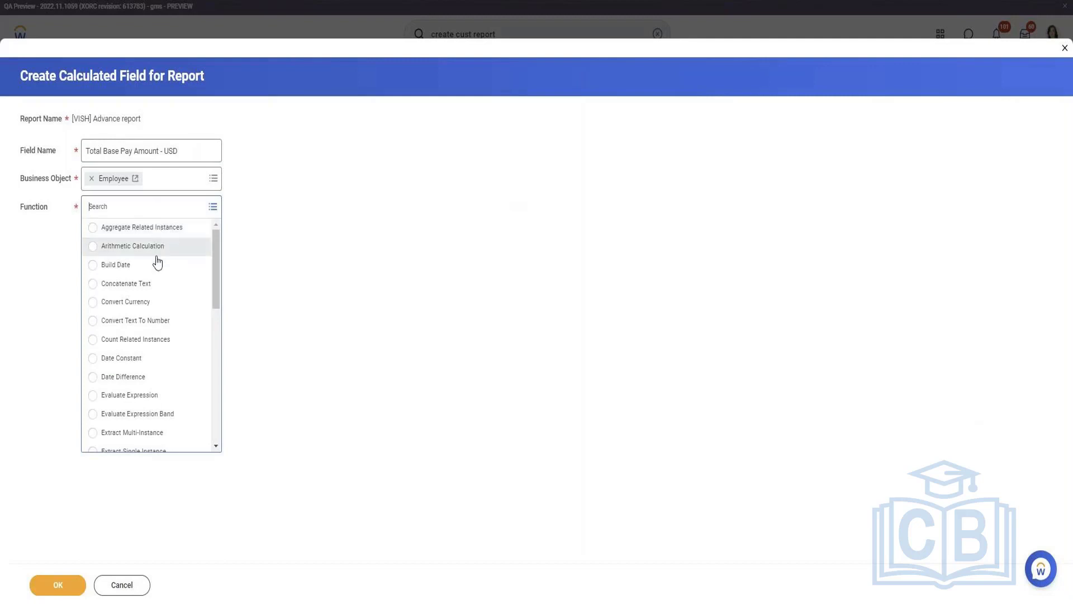
left_click(153, 305)
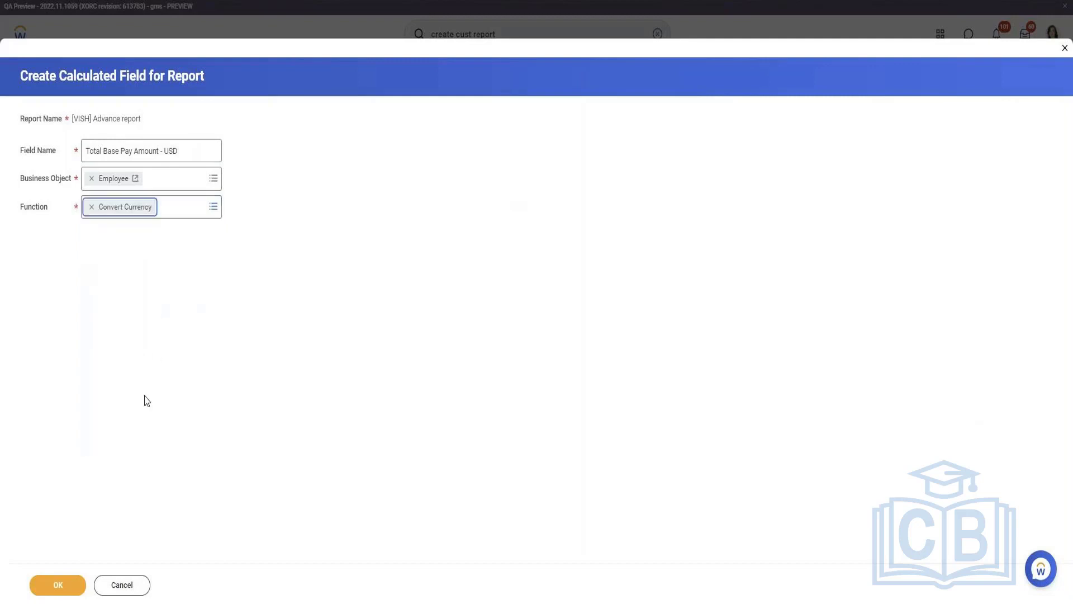
left_click(66, 588)
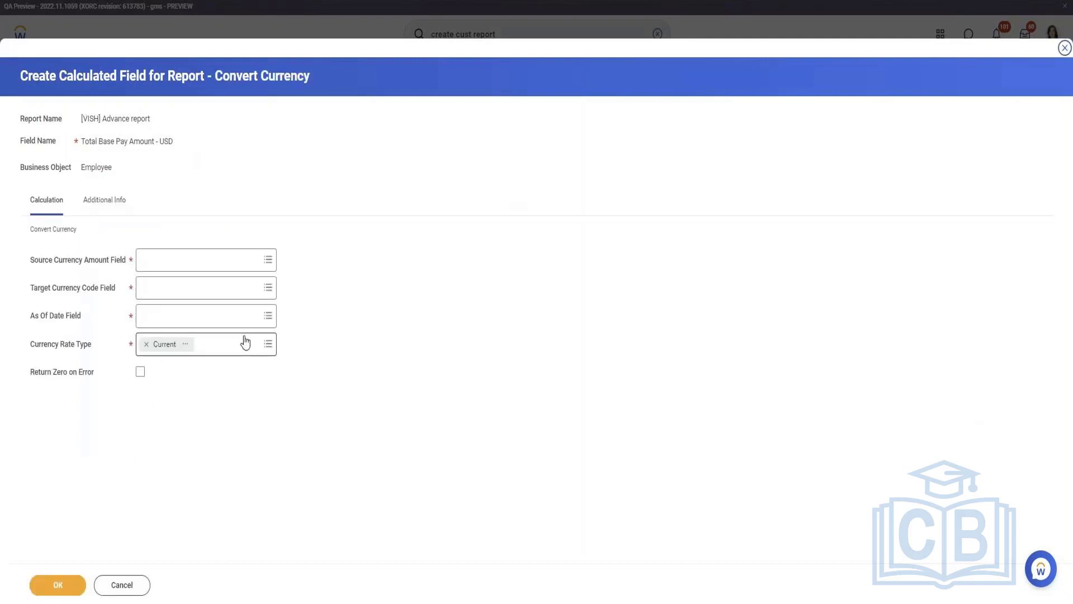
Set the source currency amount field to Total Base Pay Amount and the target currency code field to USD
left_click(223, 258)
type("Total Base Pay Amount")
key("Return")
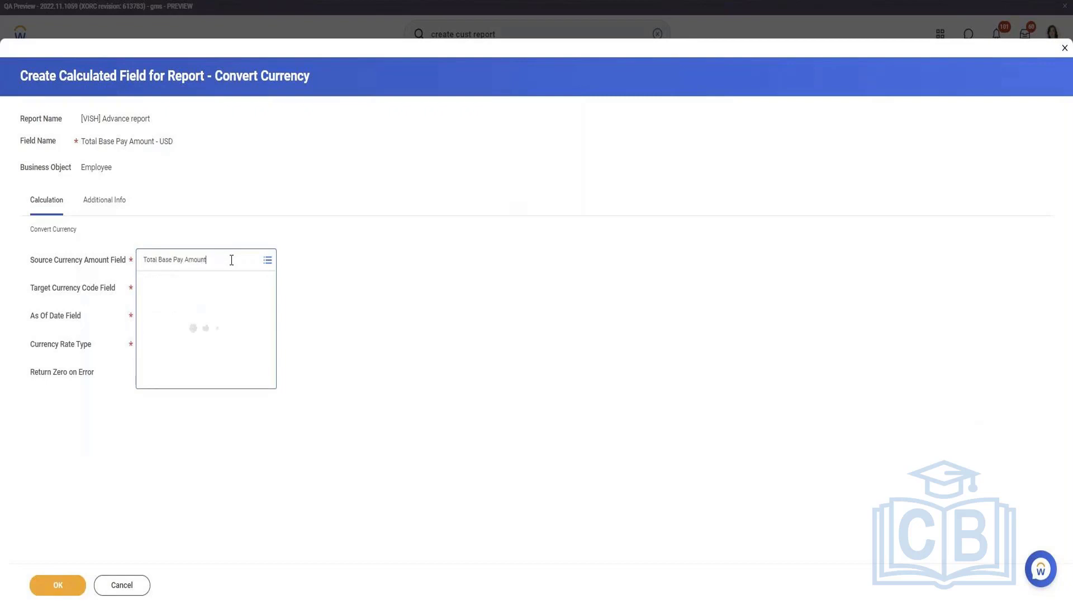
left_click(213, 310)
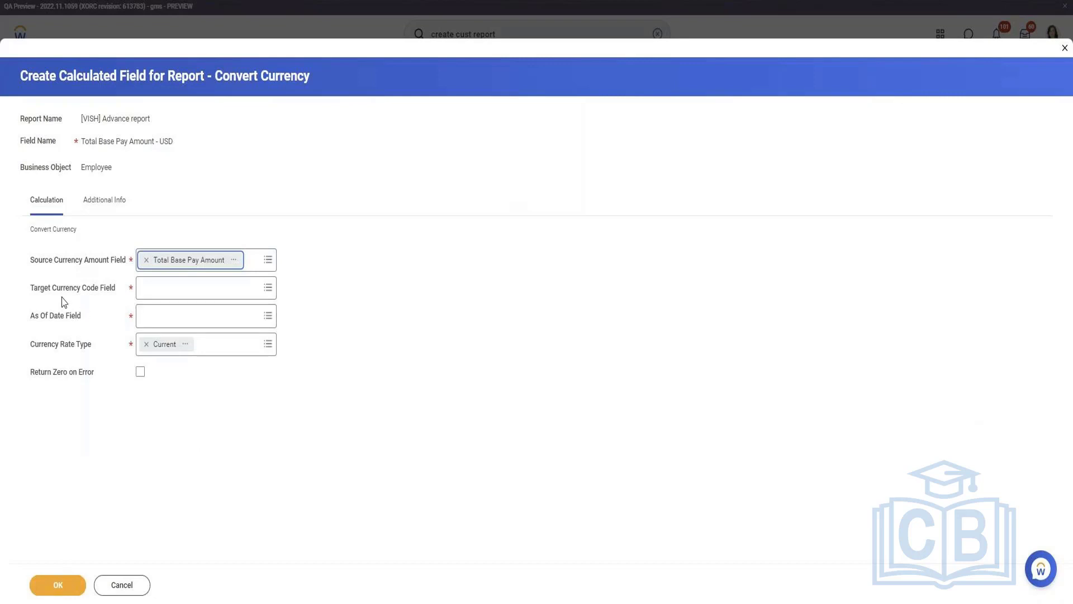
left_click(183, 290)
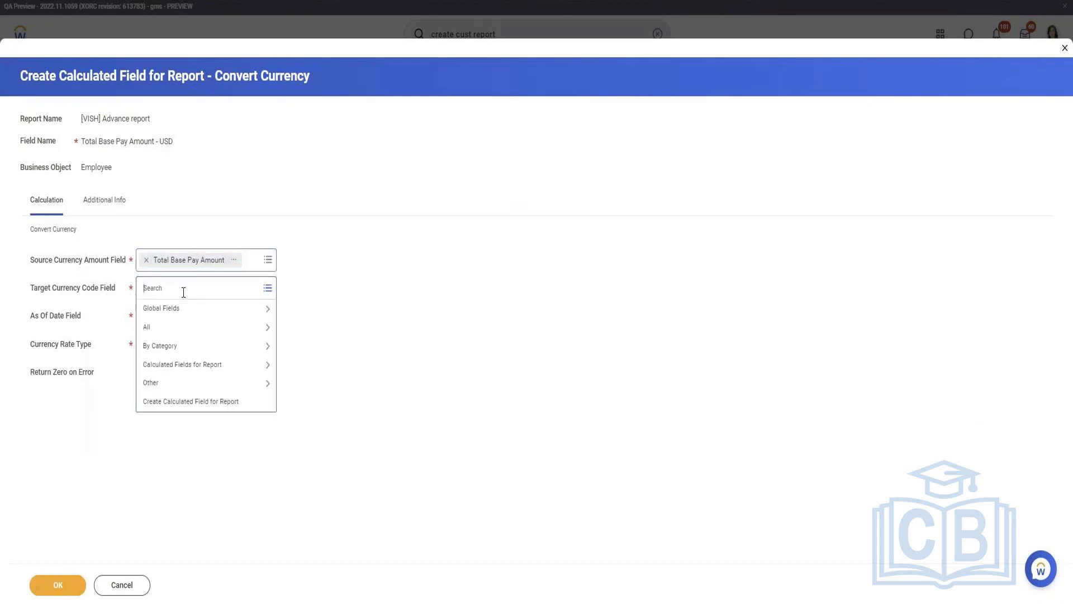
type("USD")
key("Return")
Set the As Of Date field to Current Effective Date, enable Return Zero on Error, and save the Convert Currency field
left_click(214, 318)
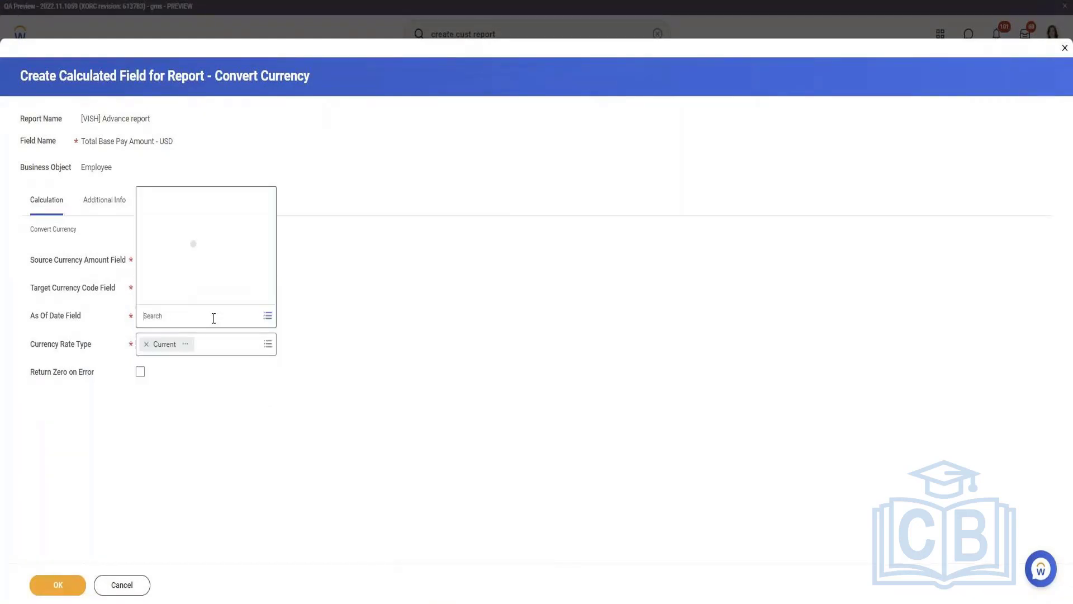
left_click(187, 220)
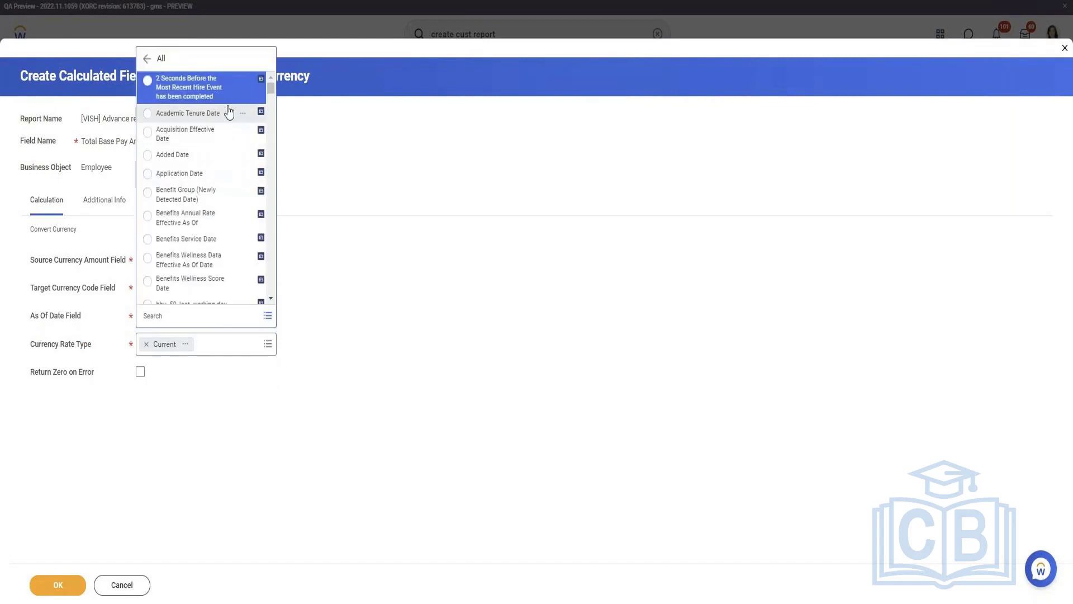
scroll(240, 168, "down", 10)
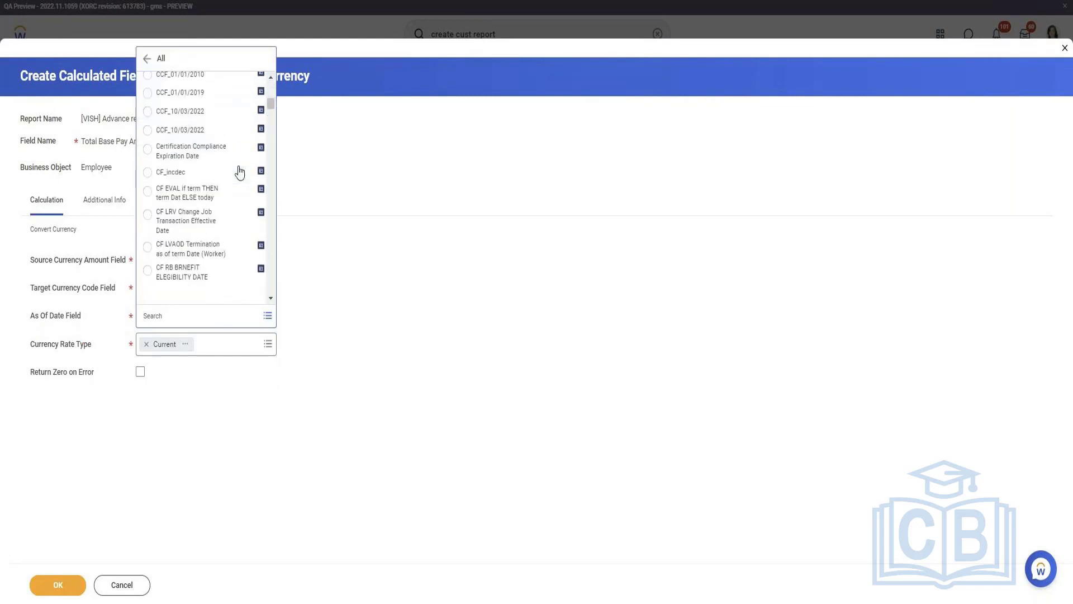
scroll(240, 172, "down", 8)
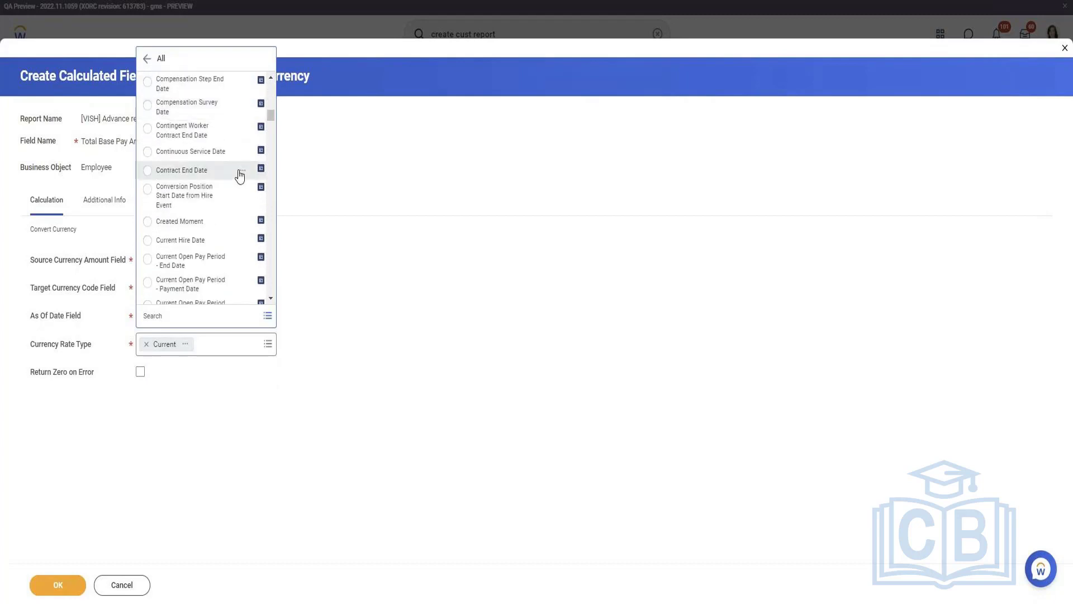
scroll(220, 216, "down", 6)
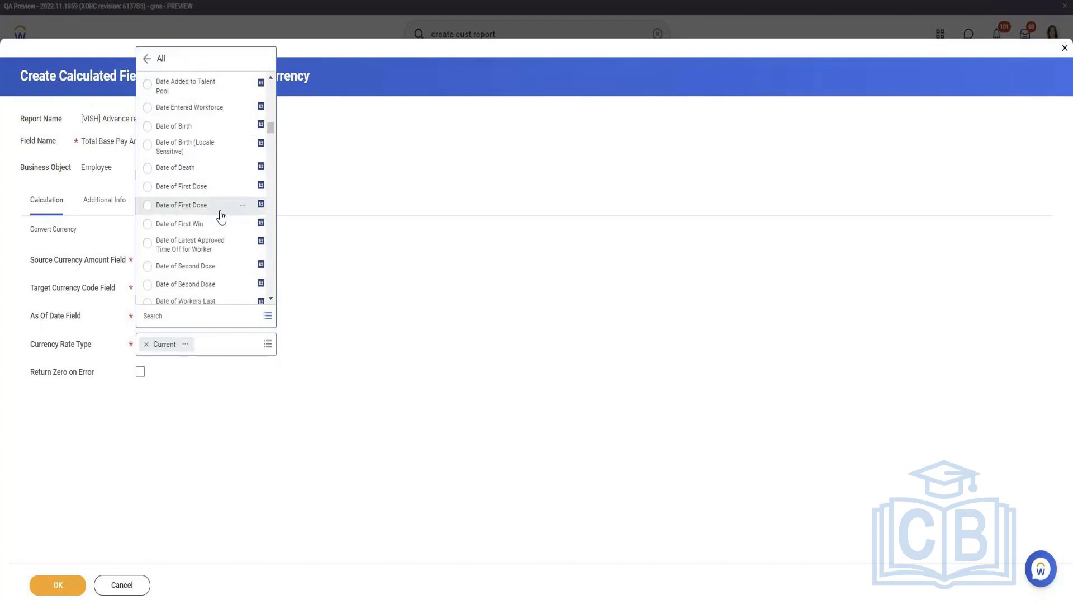
scroll(219, 215, "down", 8)
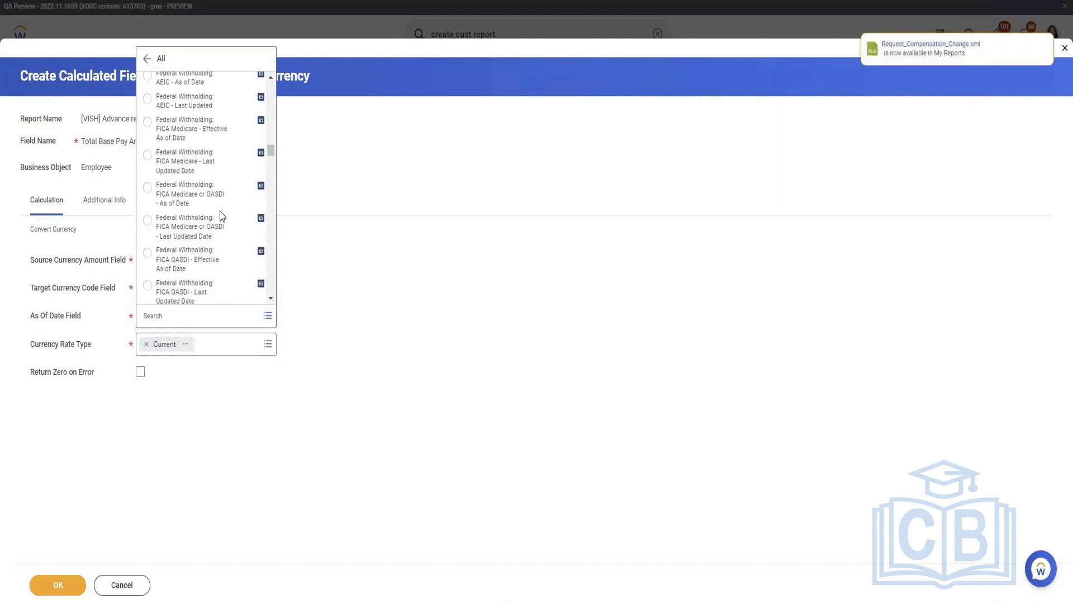
left_click(172, 321)
type("average")
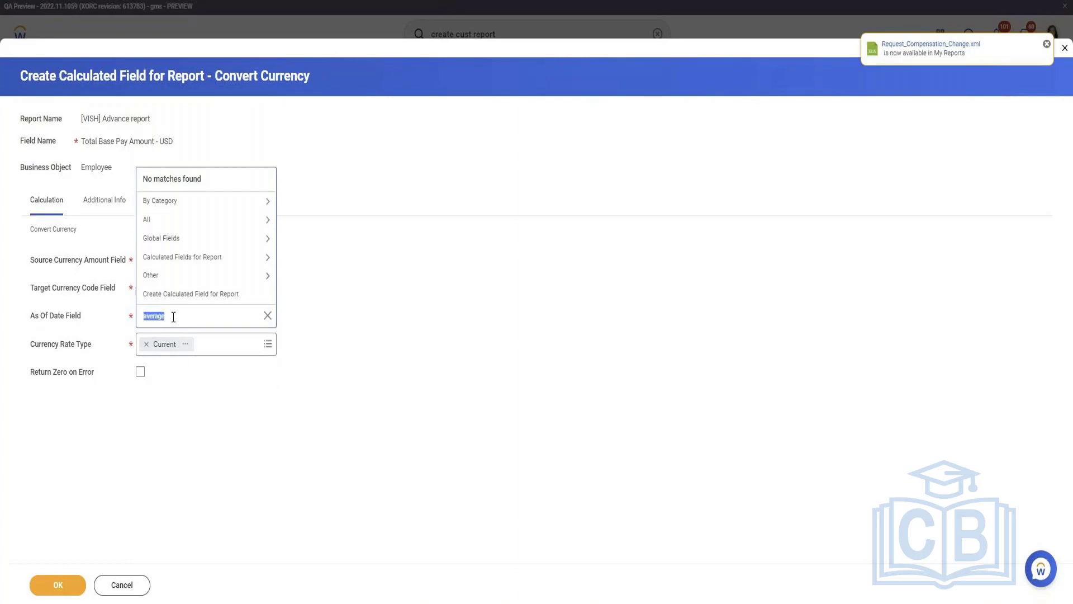
type("Currect")
type("nt")
type(" effec")
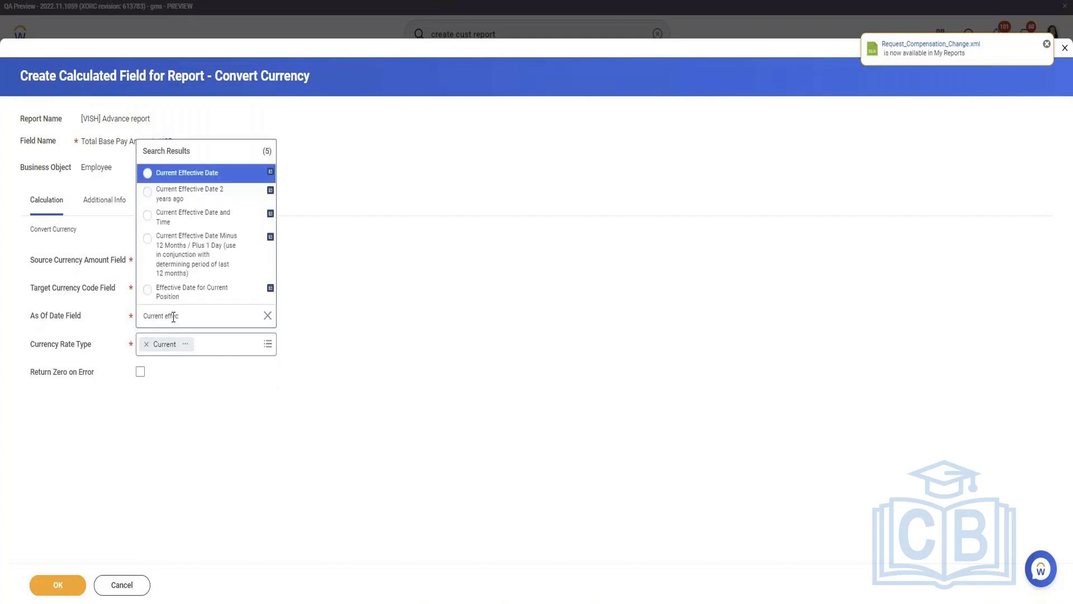
left_click(205, 179)
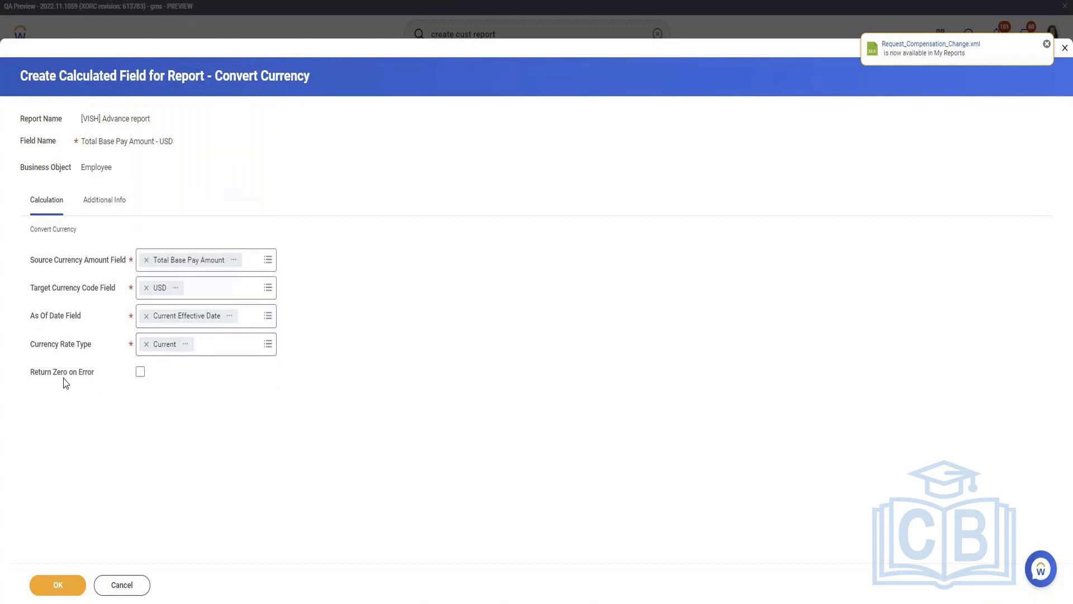
left_click(140, 373)
left_click(60, 586)
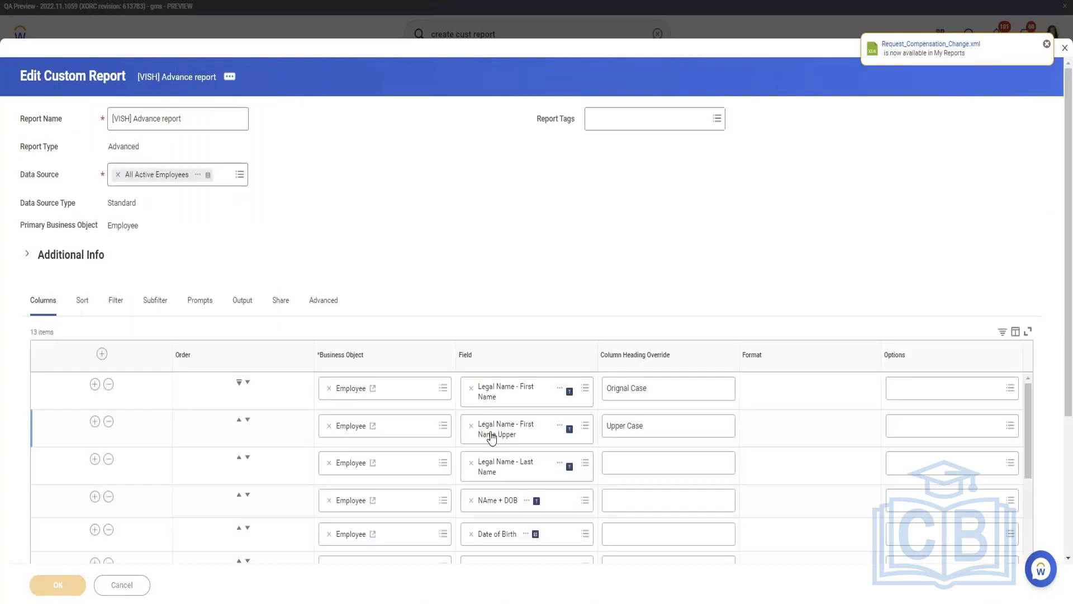
Save the edited custom report and run it to output the USD-converted base pay column
left_click(60, 582)
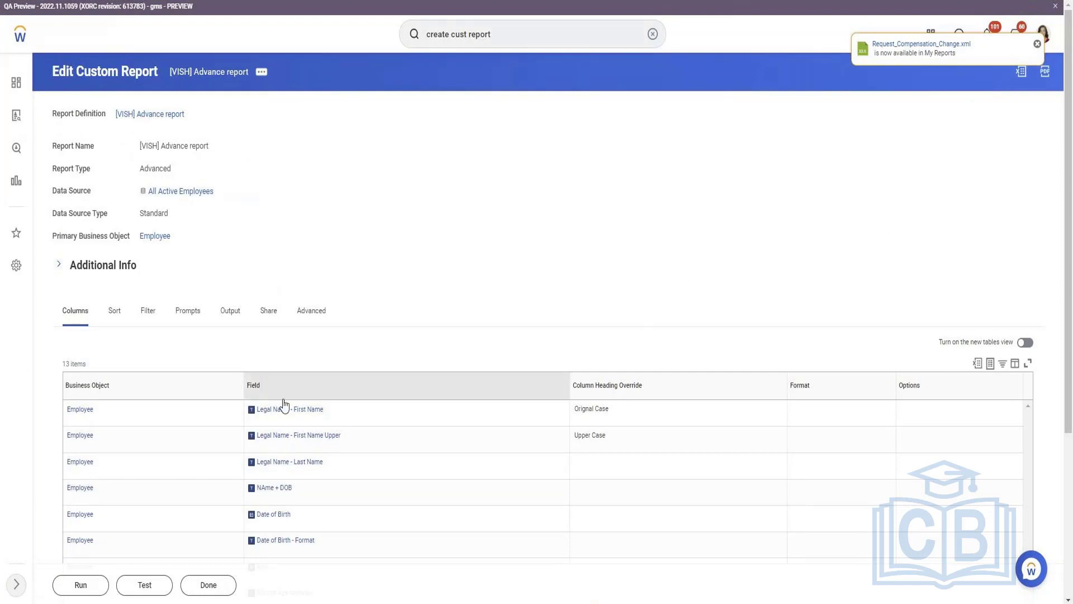
left_click(79, 585)
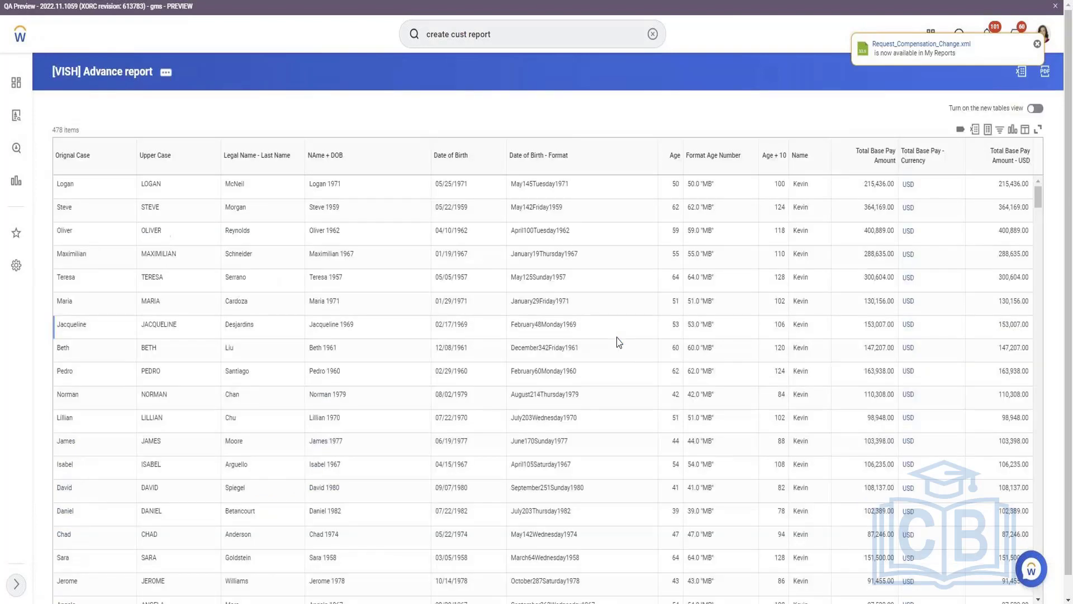
Compare the first row's Total Base Pay Amount with its Total Base Pay Amount - USD value
left_click(919, 159)
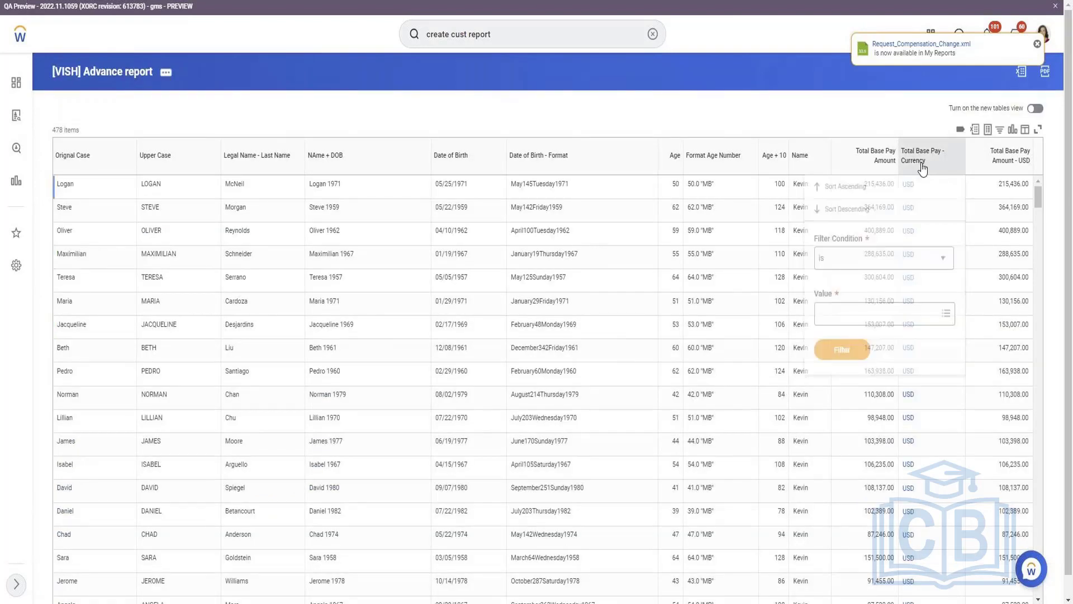
left_click(799, 100)
double_click(879, 185)
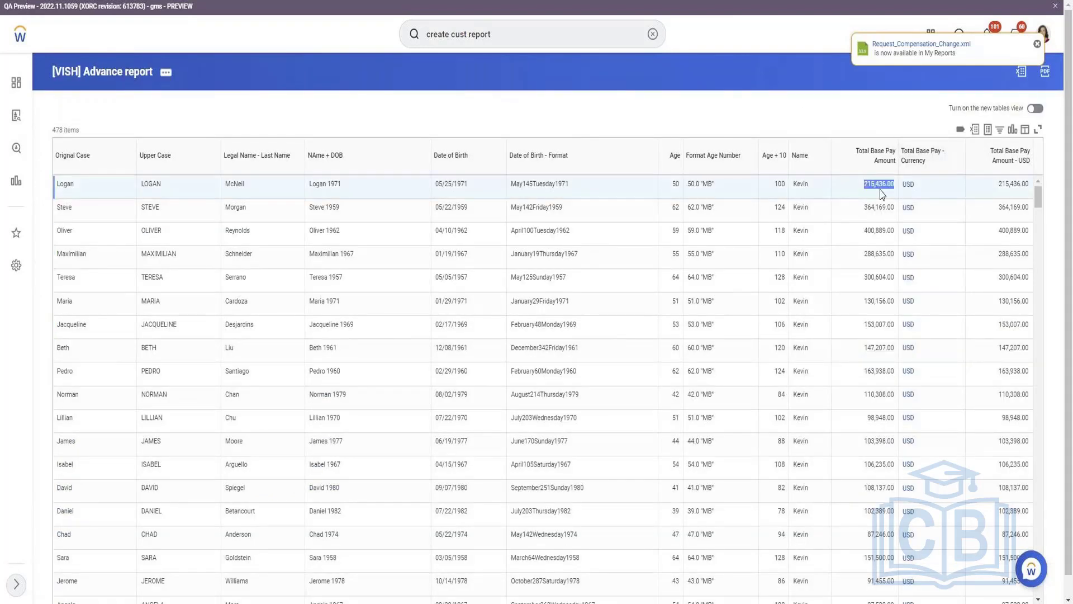
double_click(1013, 185)
double_click(880, 184)
Filter the Total Base Pay - Currency column to EUR and examine the base pay amounts in the filtered rows
left_click(928, 156)
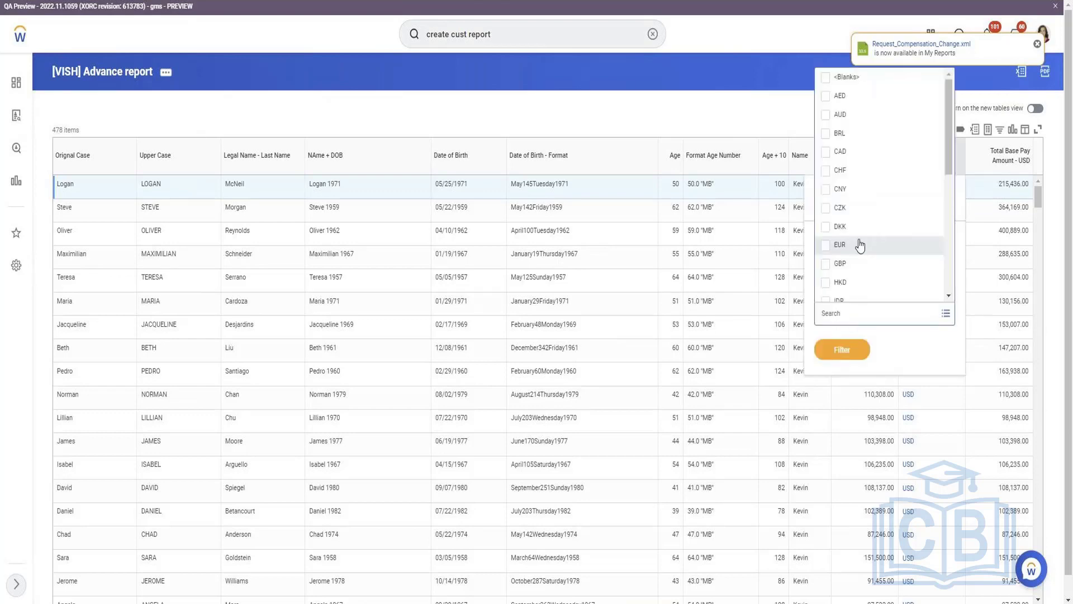
left_click(860, 246)
left_click(842, 352)
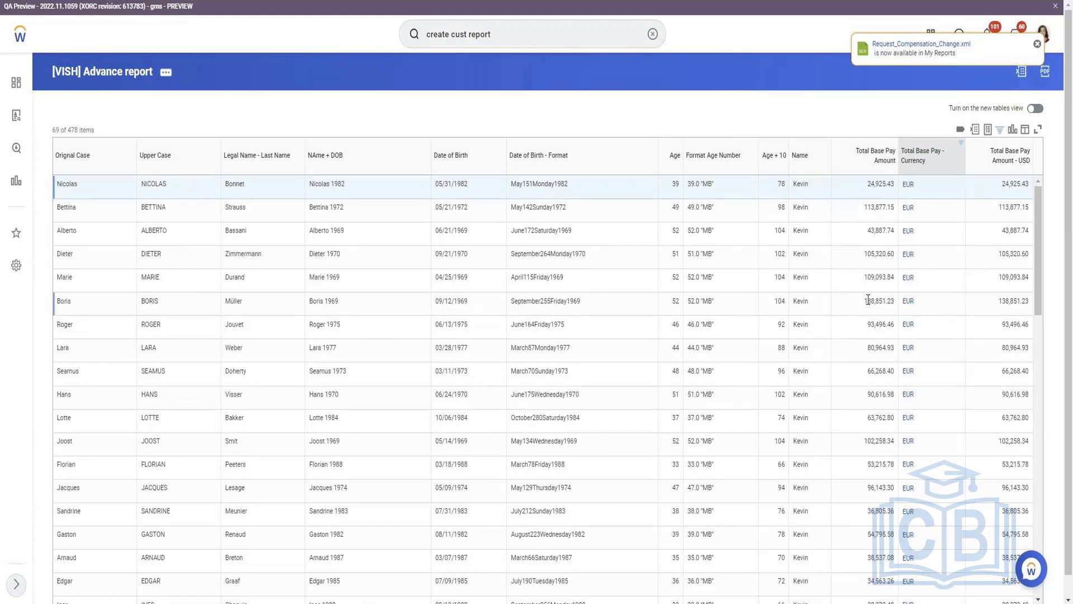
left_click(882, 232)
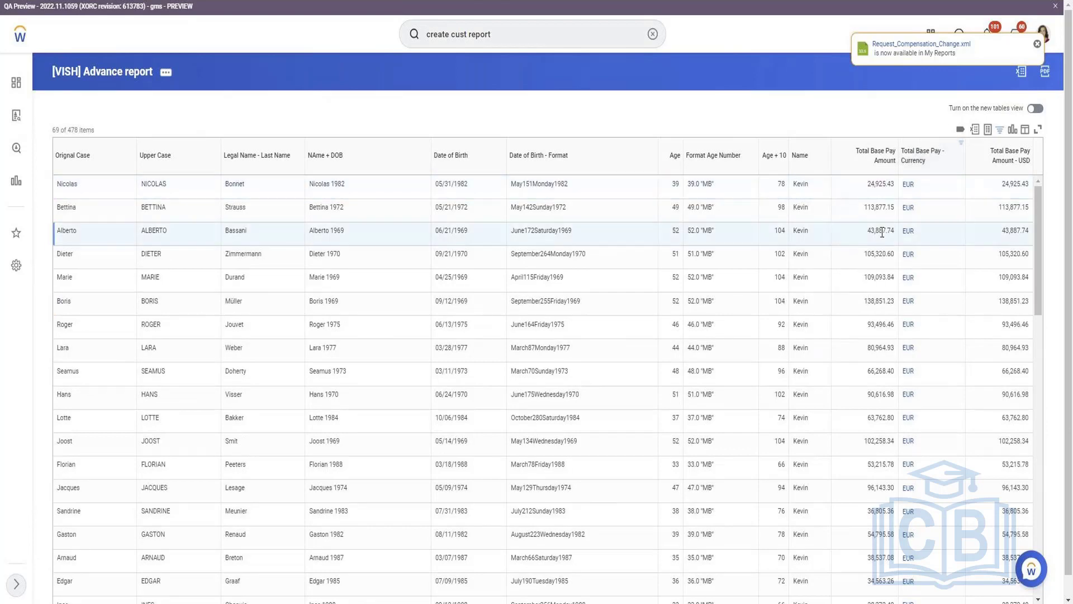
double_click(882, 232)
double_click(878, 254)
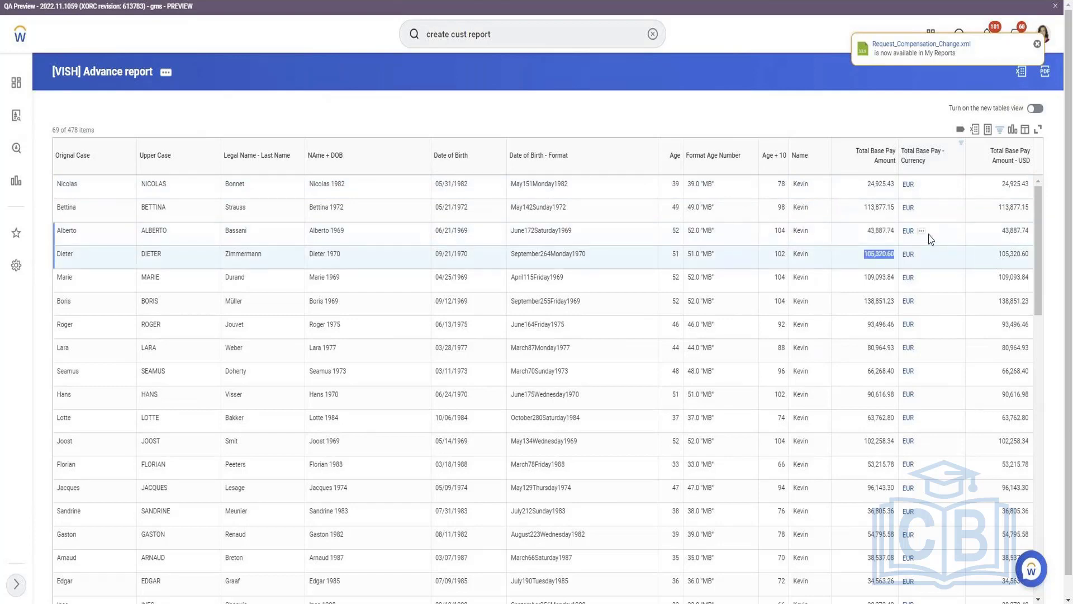
Replace EUR with GBP in the Total Base Pay - Currency column filter and apply it
left_click(933, 143)
left_click(874, 307)
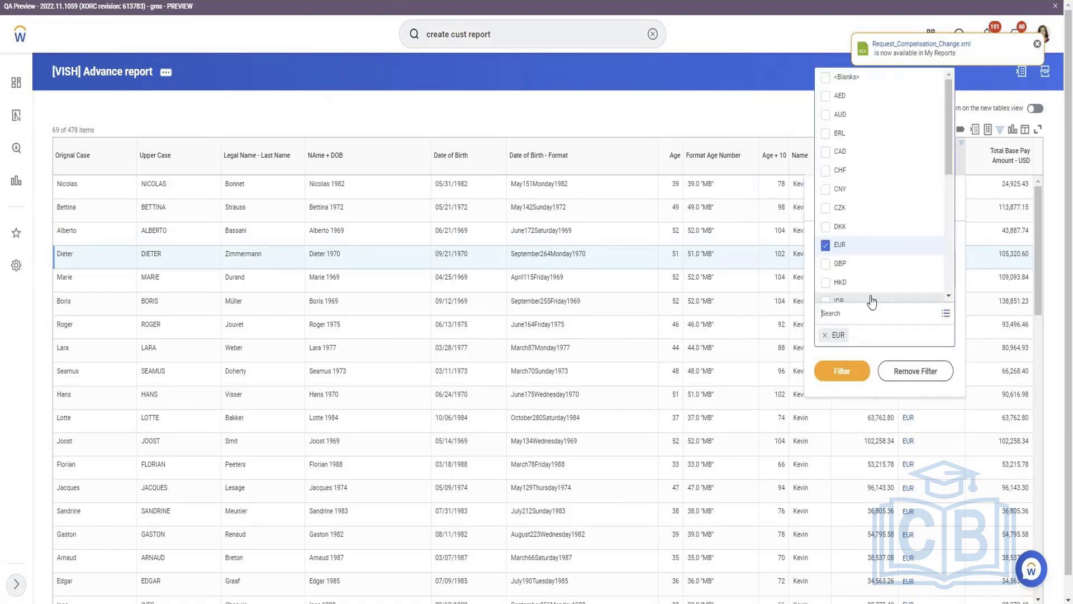
type("GBP")
key("Return")
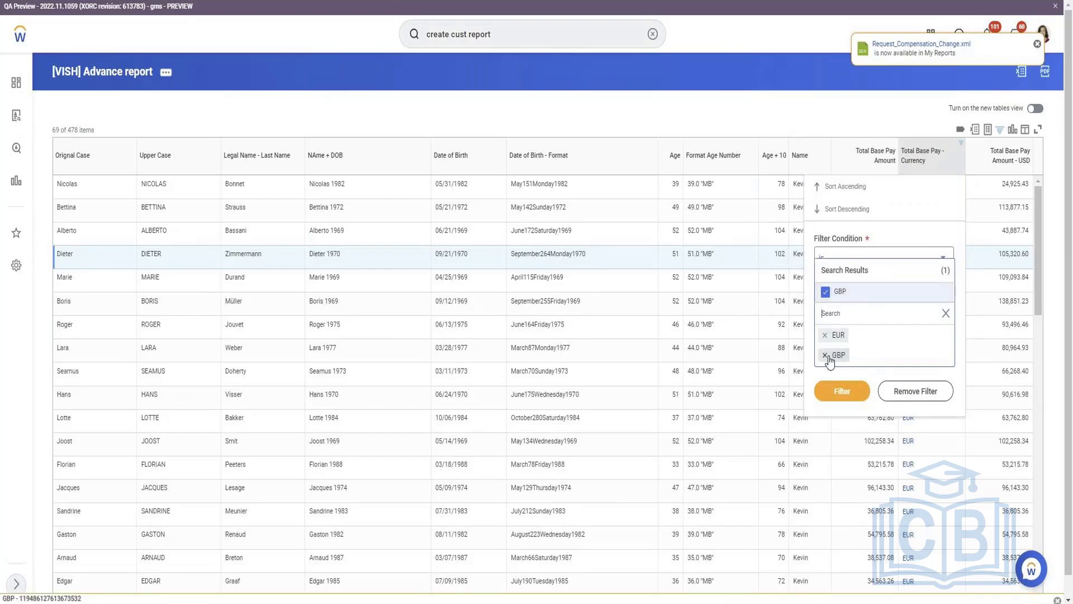
left_click(826, 335)
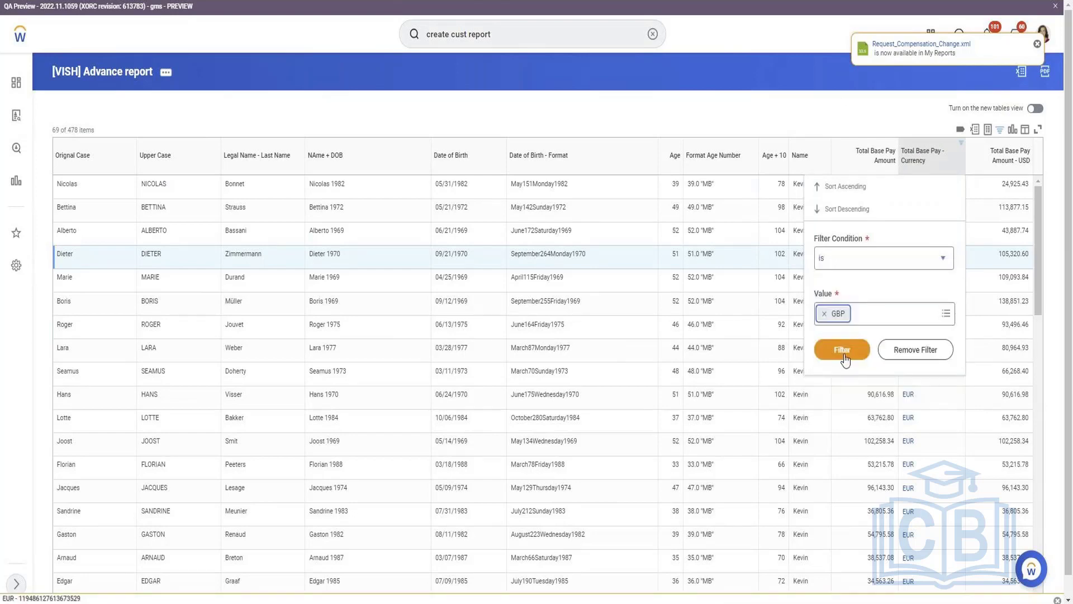
left_click(841, 351)
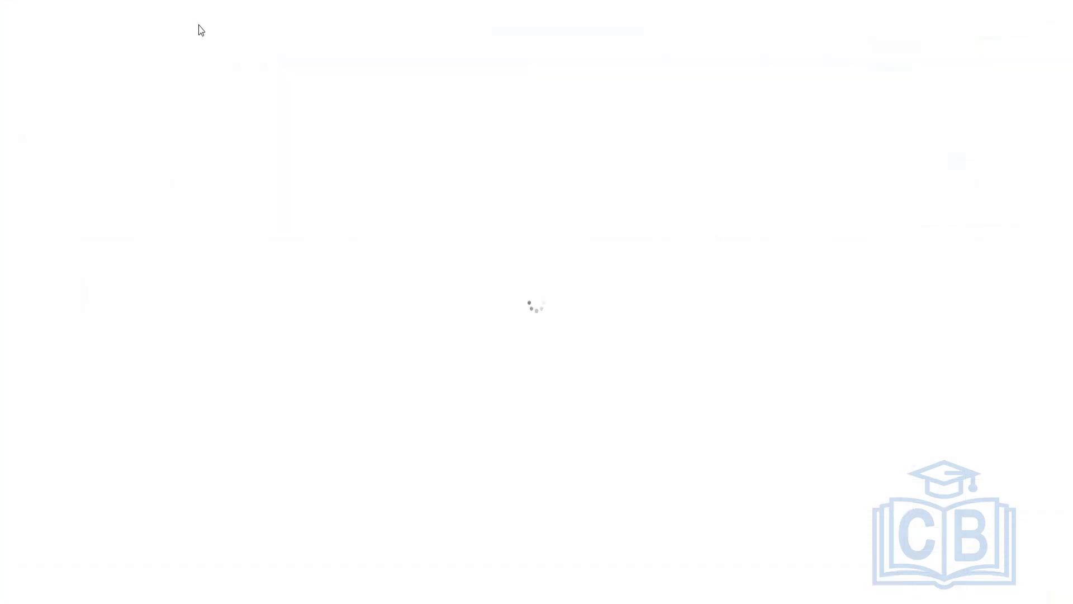
Search for "currency rate" and open the Currency Rates as of Date report
left_click(503, 39)
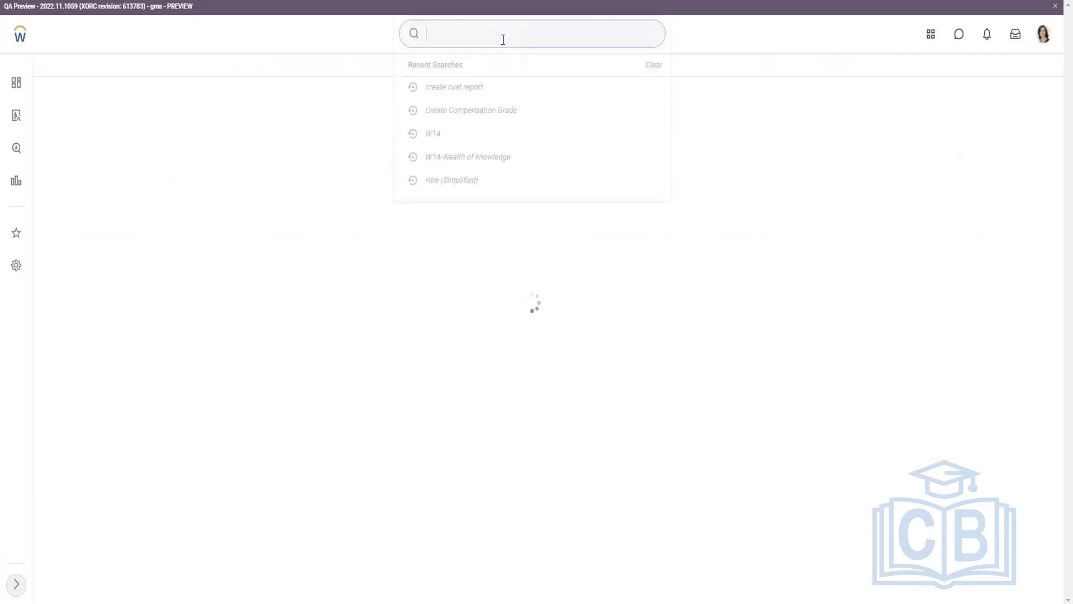
type("cv")
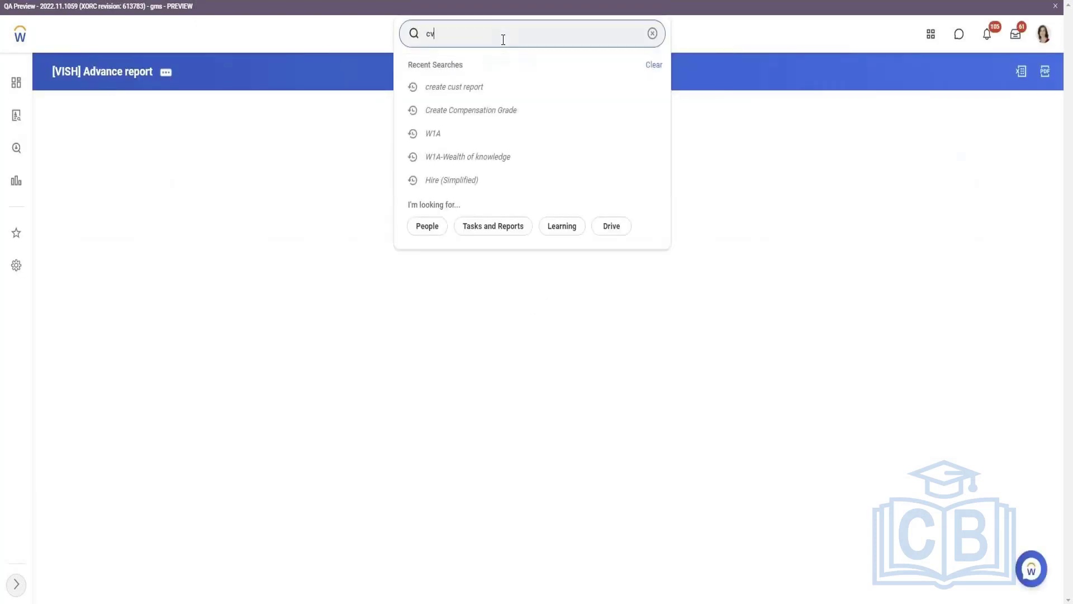
key("BackSpace")
type("uurency ")
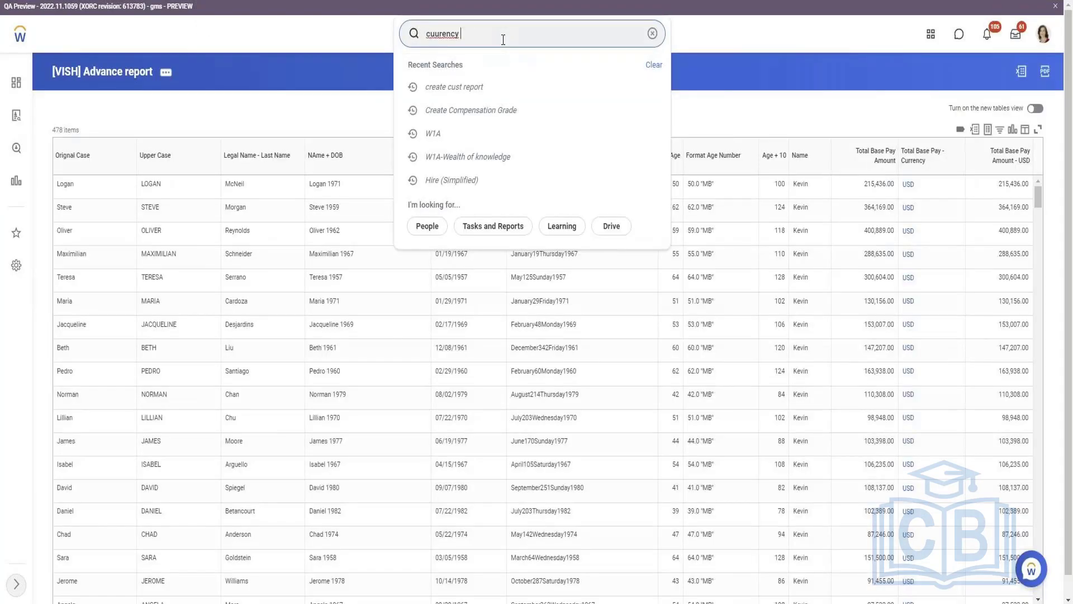
type("rate")
key("Return")
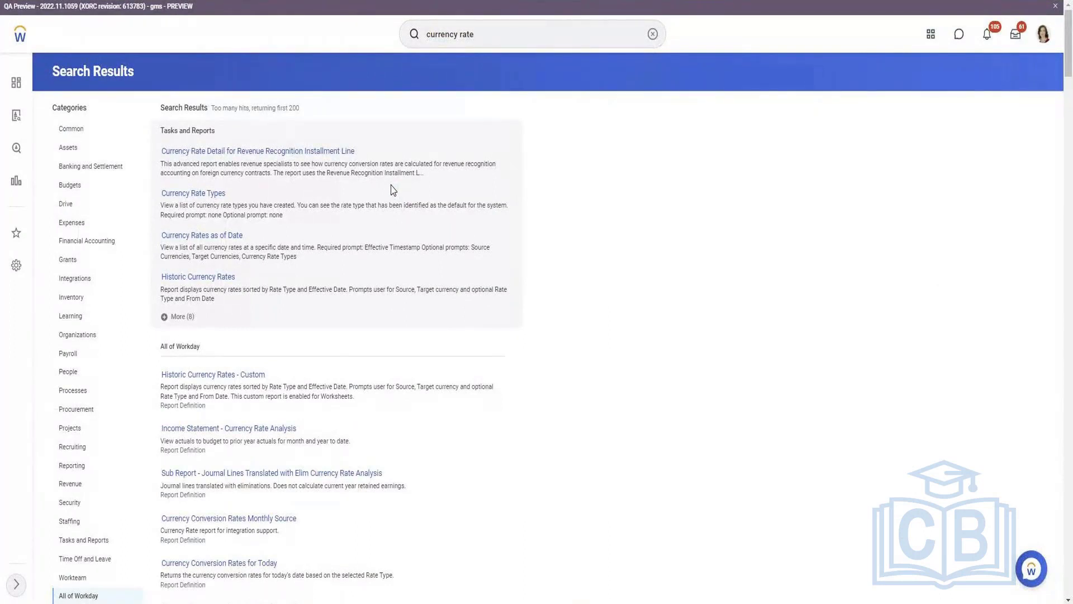
left_click(203, 237)
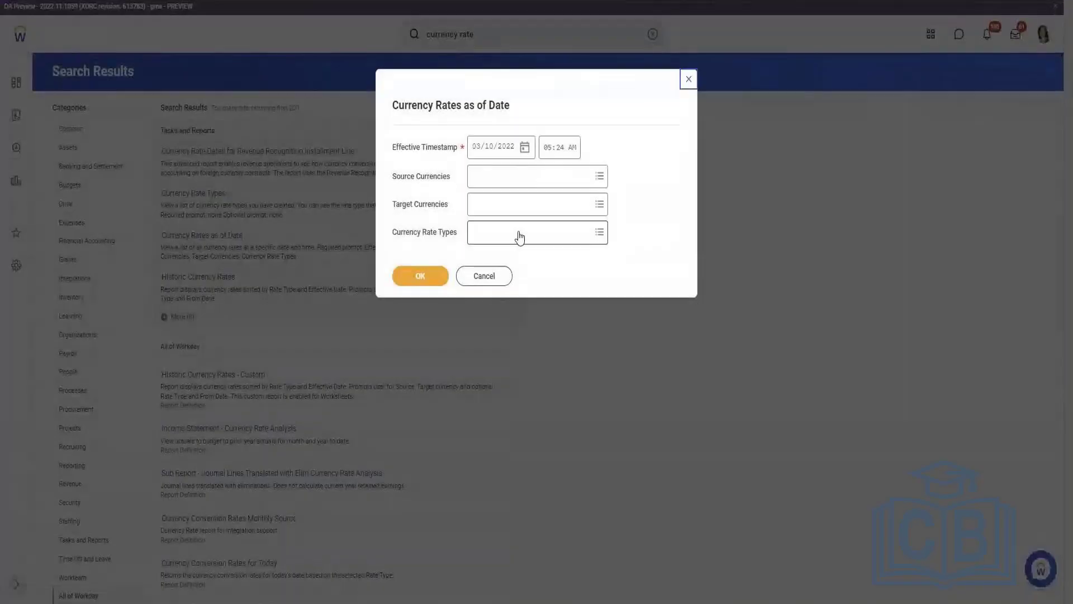
Run Currency Rates as of Date with source currency USD and target currency GBP, and examine the Average and Current rate timestamps
left_click(503, 182)
type("u")
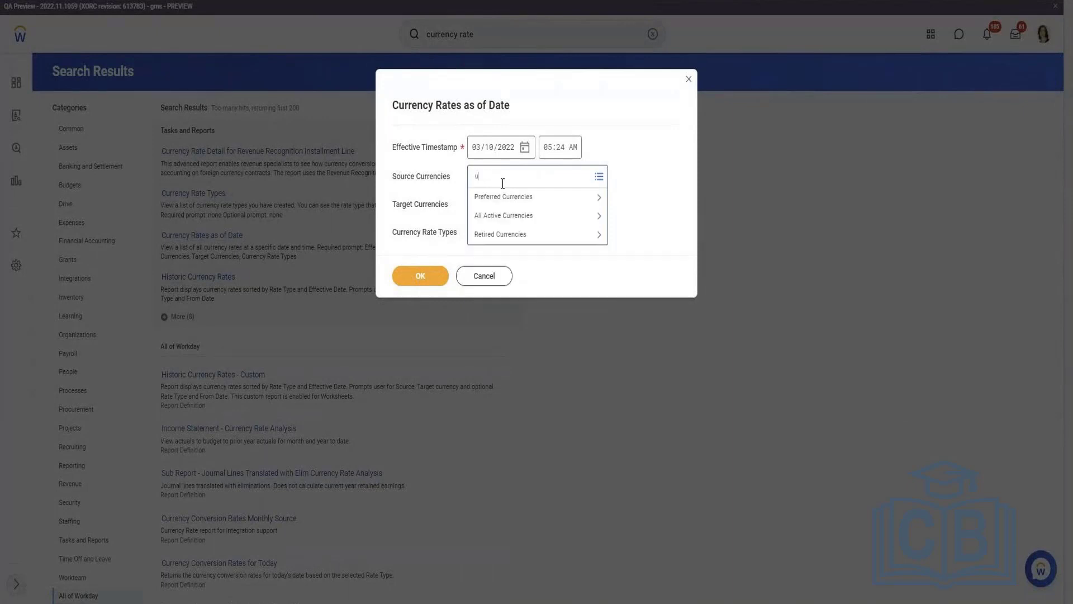
type("sd")
key("Return")
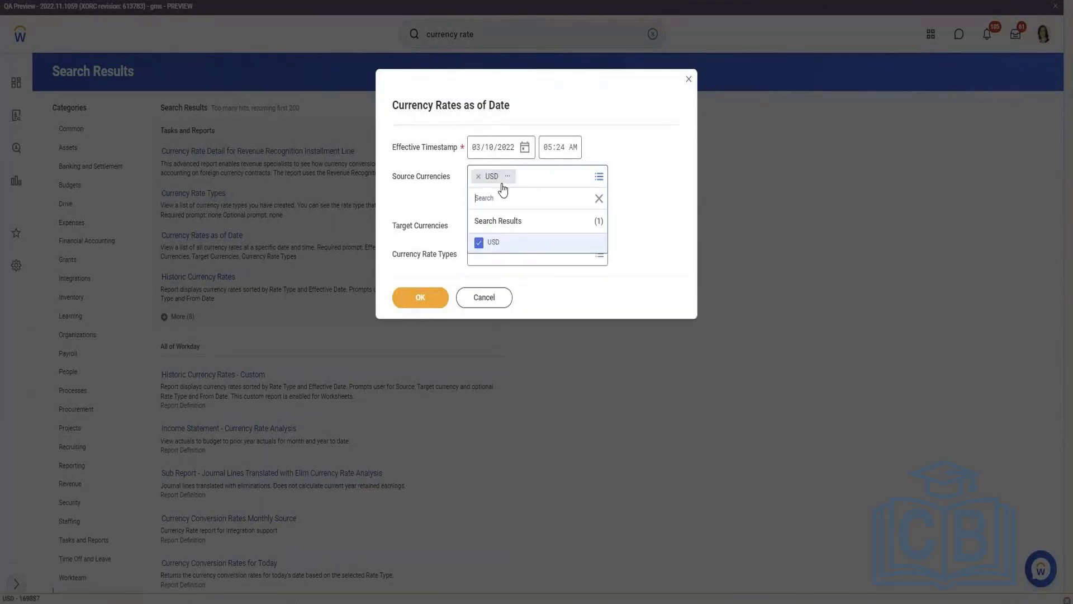
left_click(531, 202)
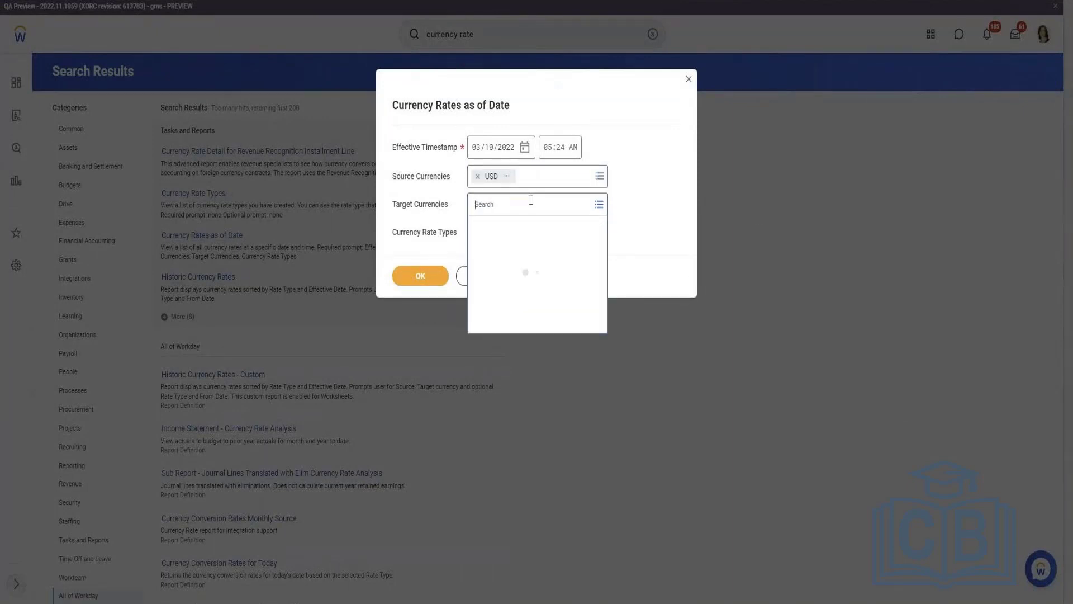
type("gbo")
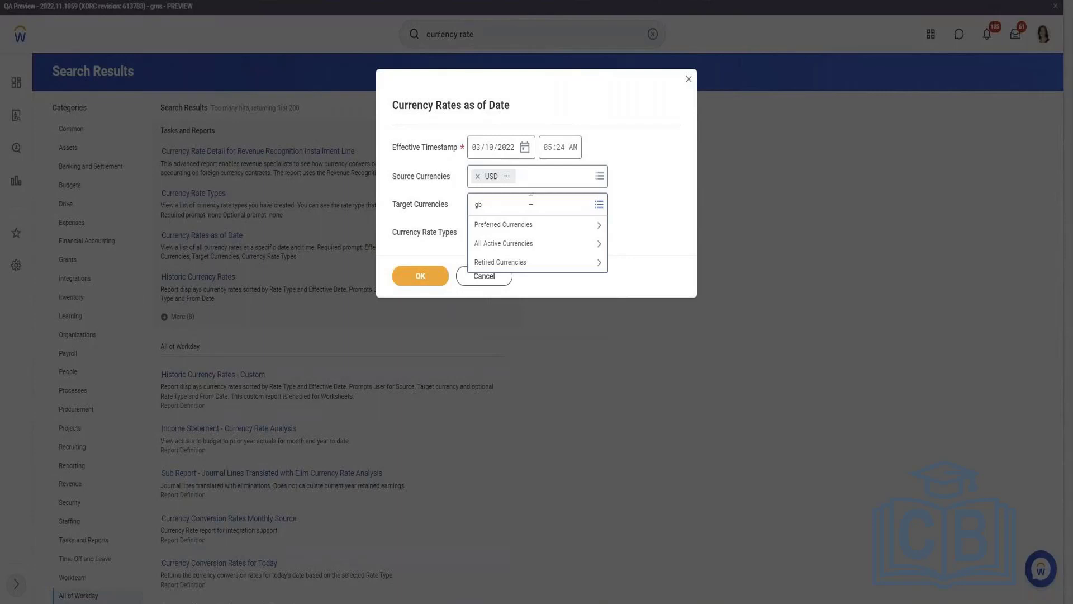
key("Return")
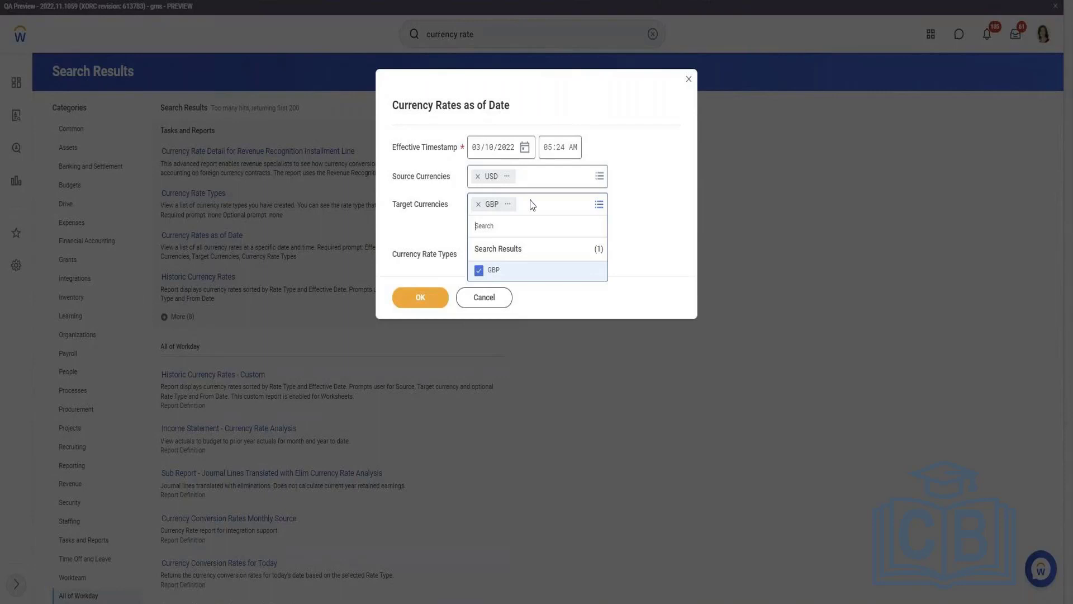
left_click(433, 302)
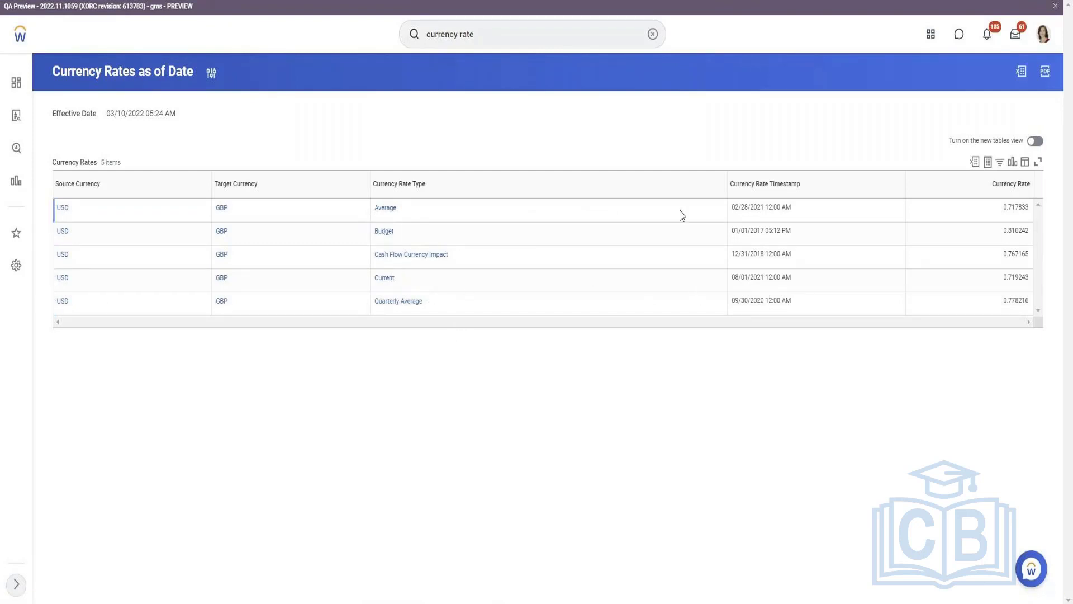
triple_click(764, 206)
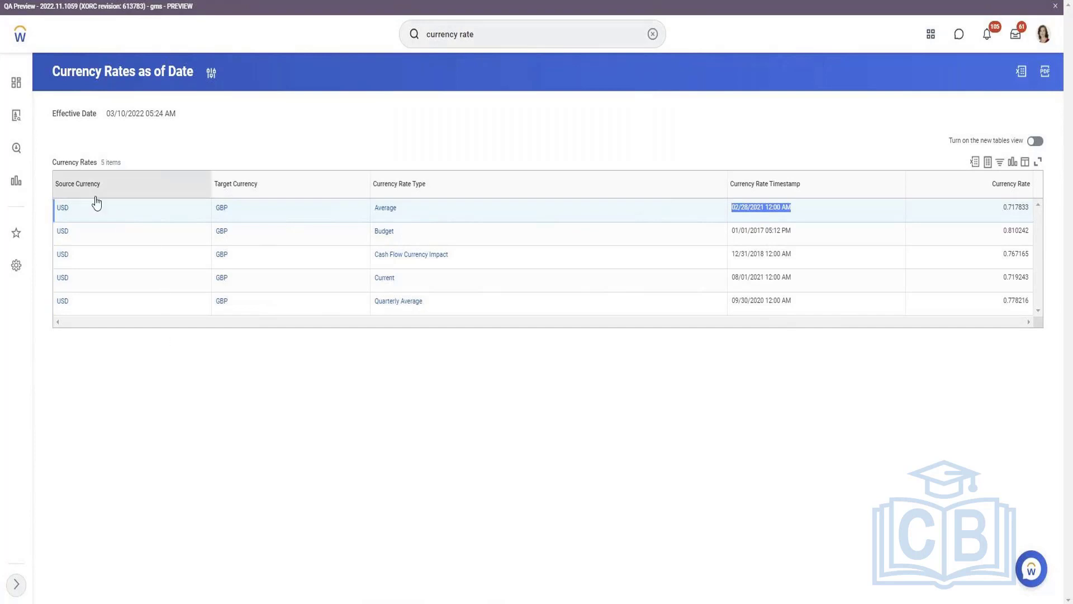
left_click(766, 278)
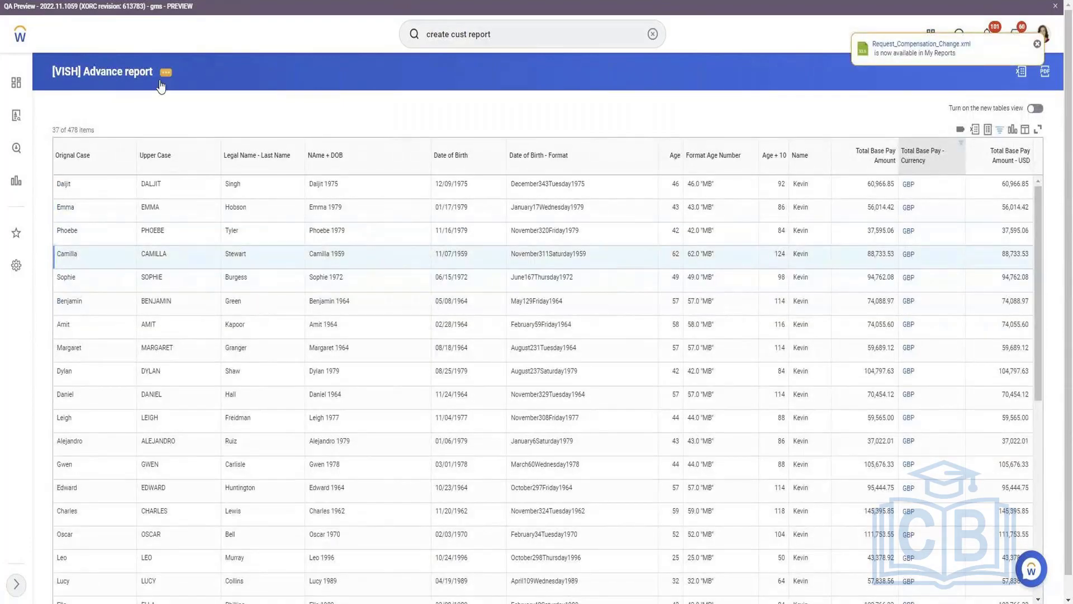
Open the [VISH] Advance report definition for editing
left_click(162, 80)
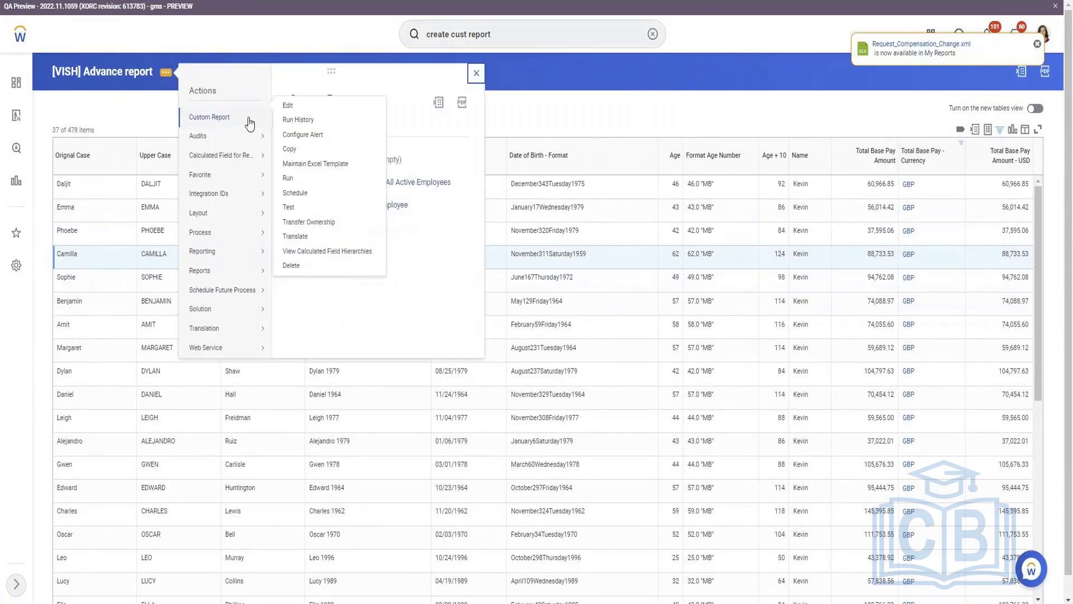
left_click(286, 109)
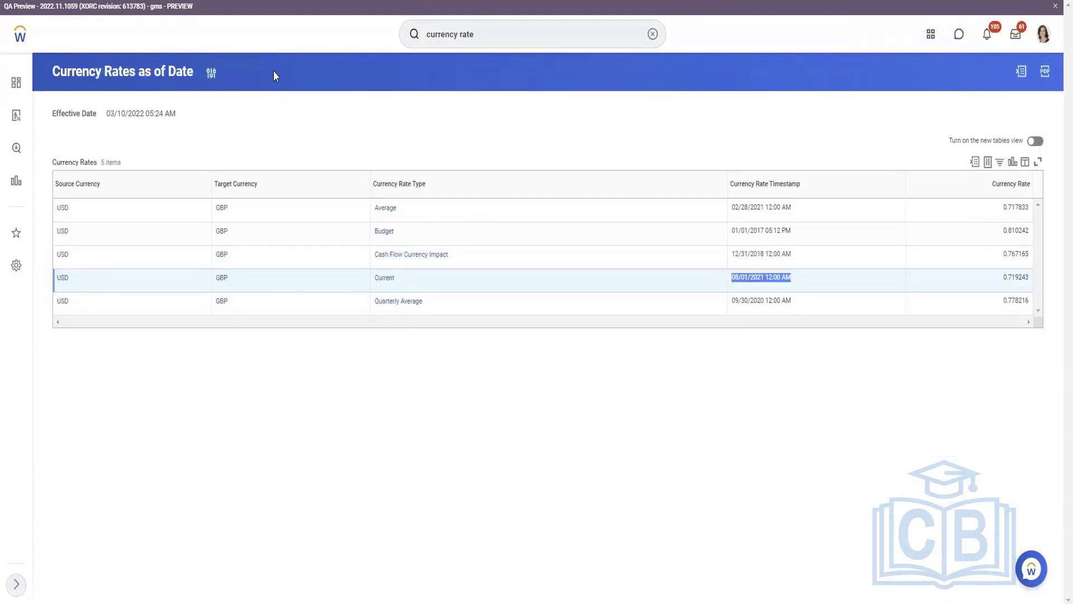
Repeat the "currency rate" search and open the Maintain Currency Conversion Rates task from the expanded results
left_click(517, 39)
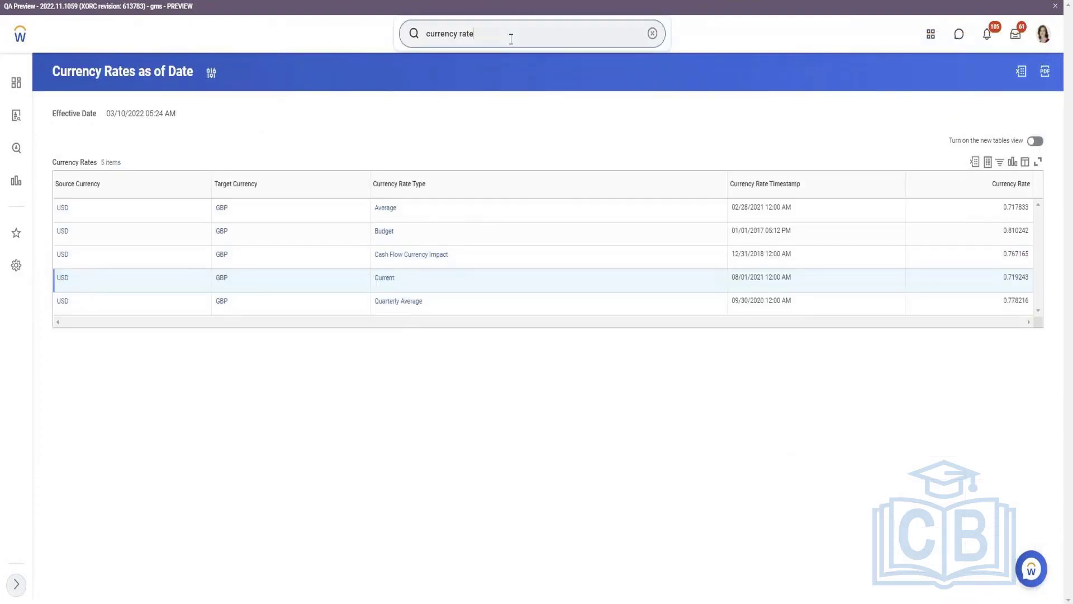
key("Return")
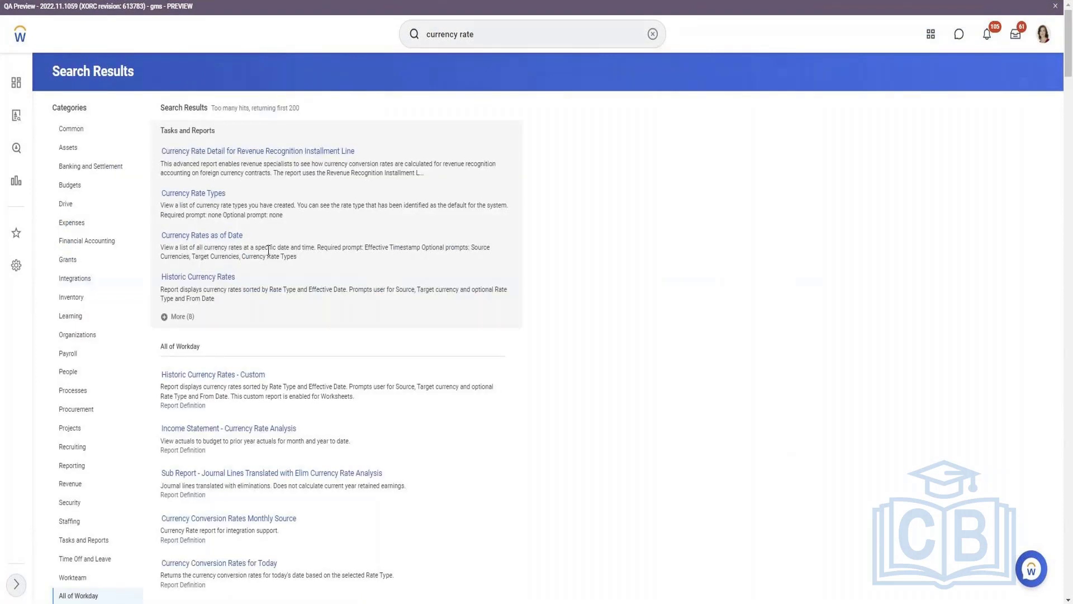
left_click(184, 317)
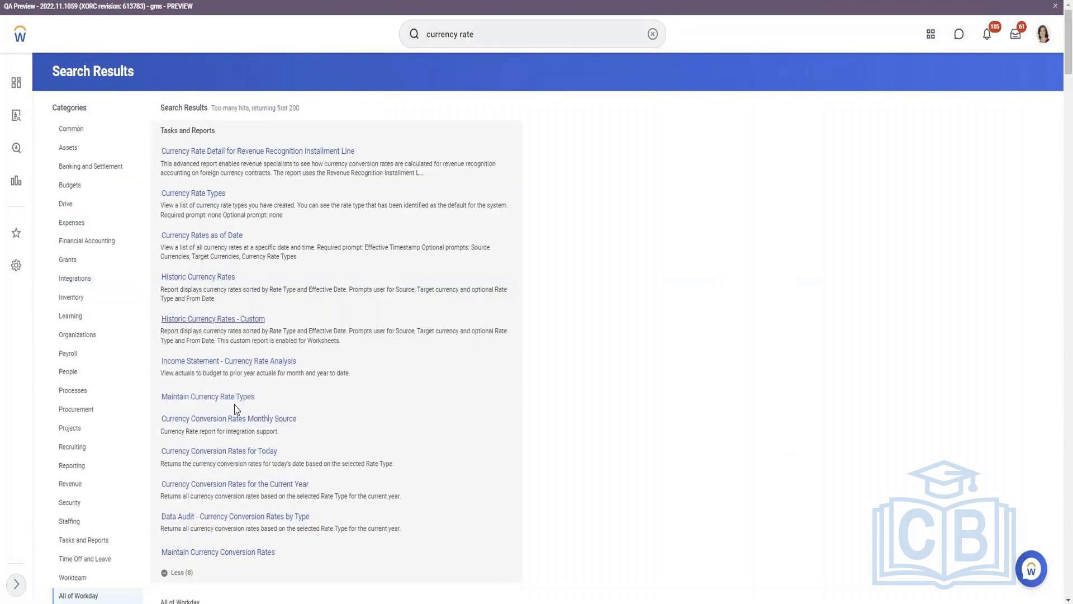
scroll(263, 384, "down", 1)
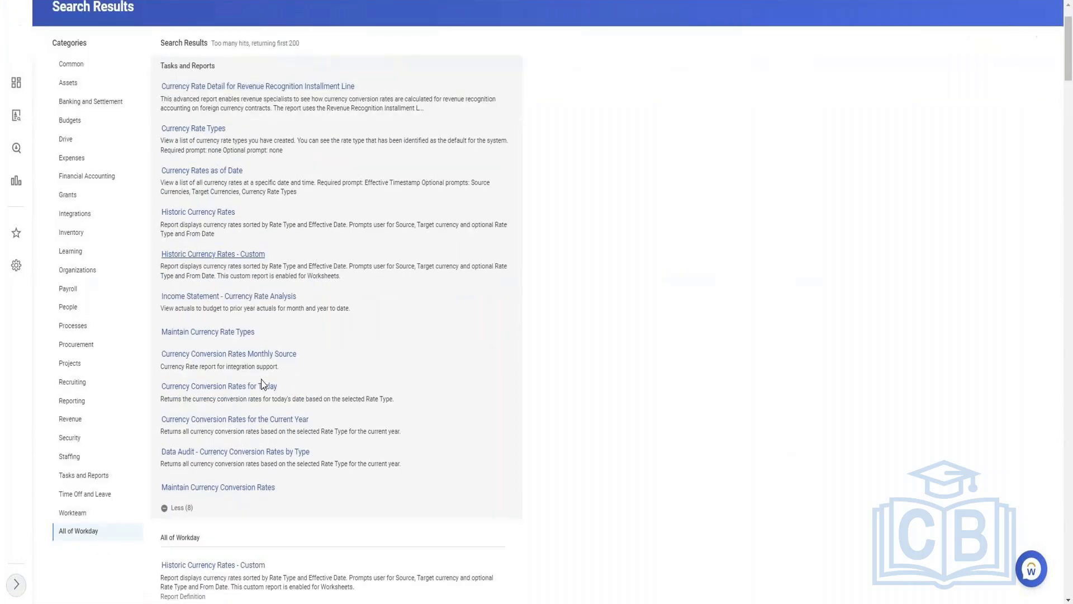
left_click(251, 489)
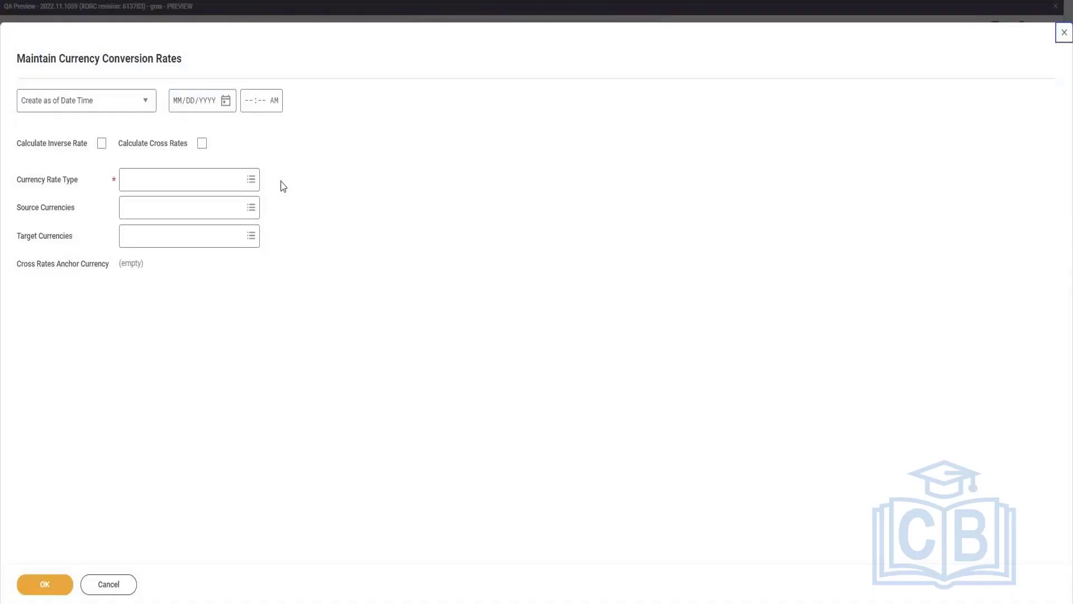
Set the Currency Rate Type to Average and choose Create as of Date Time for the conversion rates
left_click(204, 180)
type("USD")
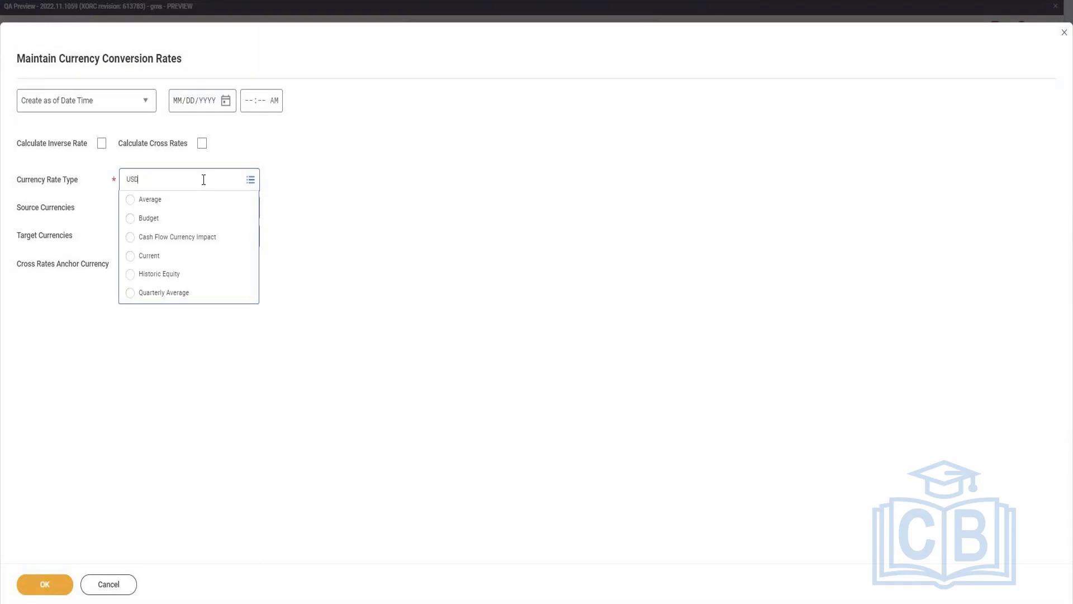
key("Return")
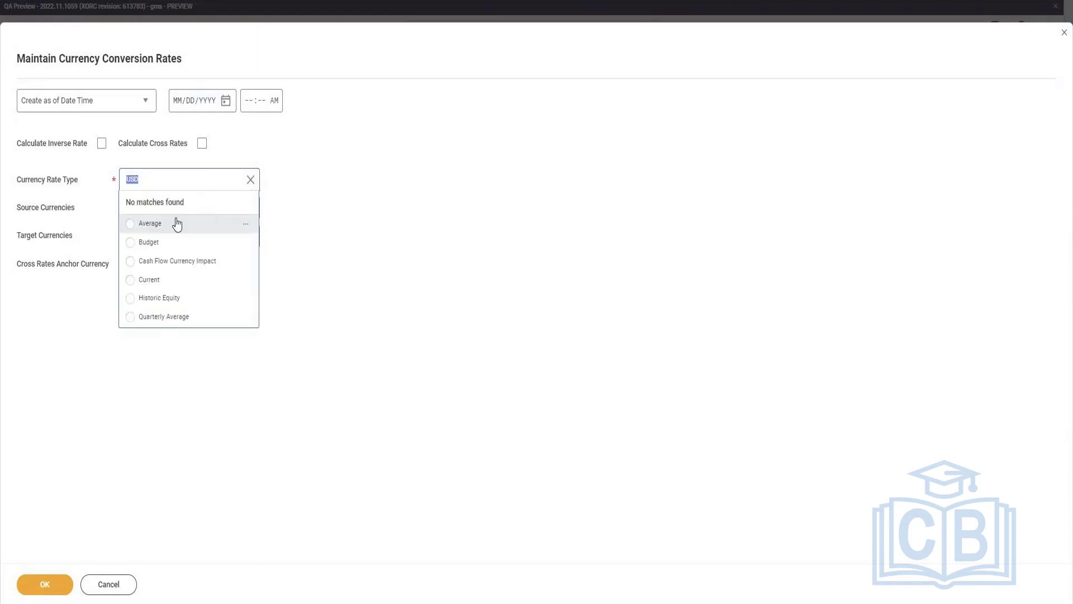
left_click(177, 223)
left_click(85, 101)
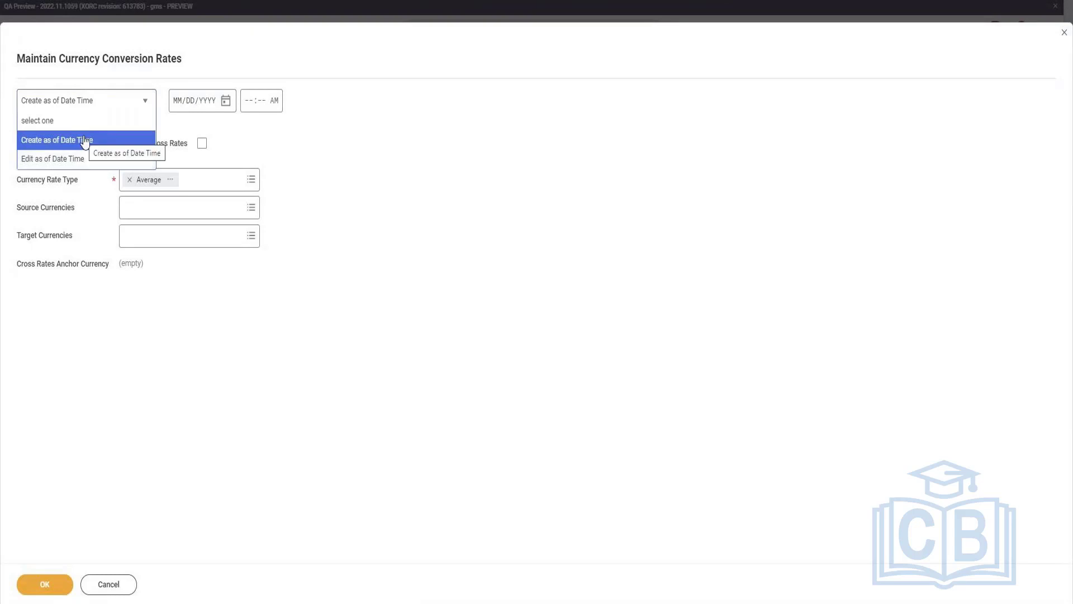
left_click(85, 140)
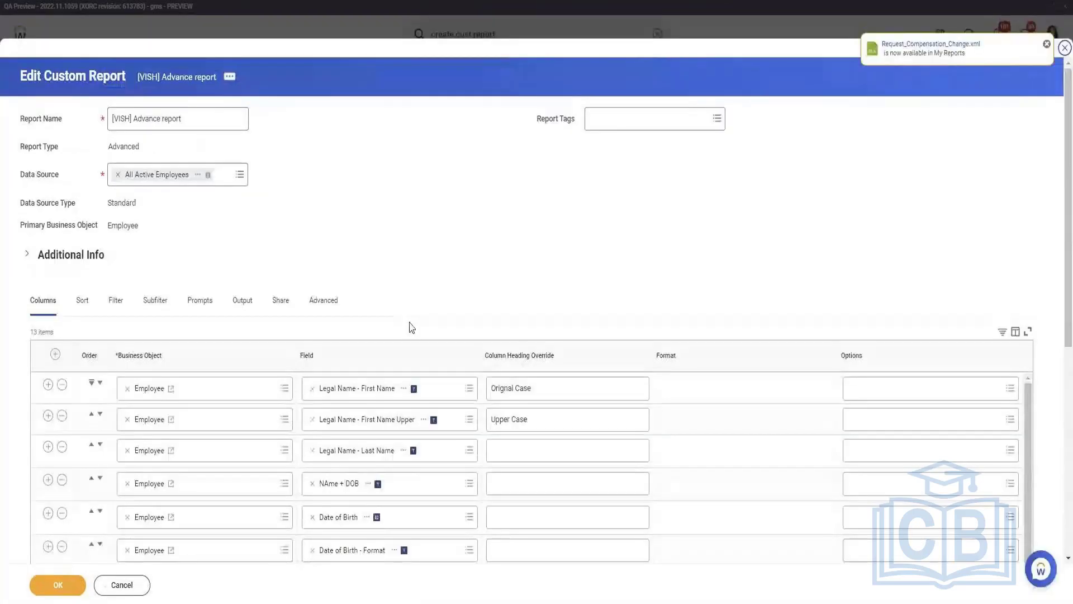
Examine the column fields in the [VISH] Advance report definition and the Total Base Pay Amount - USD calculated field
scroll(415, 322, "down", 3)
scroll(414, 322, "down", 3)
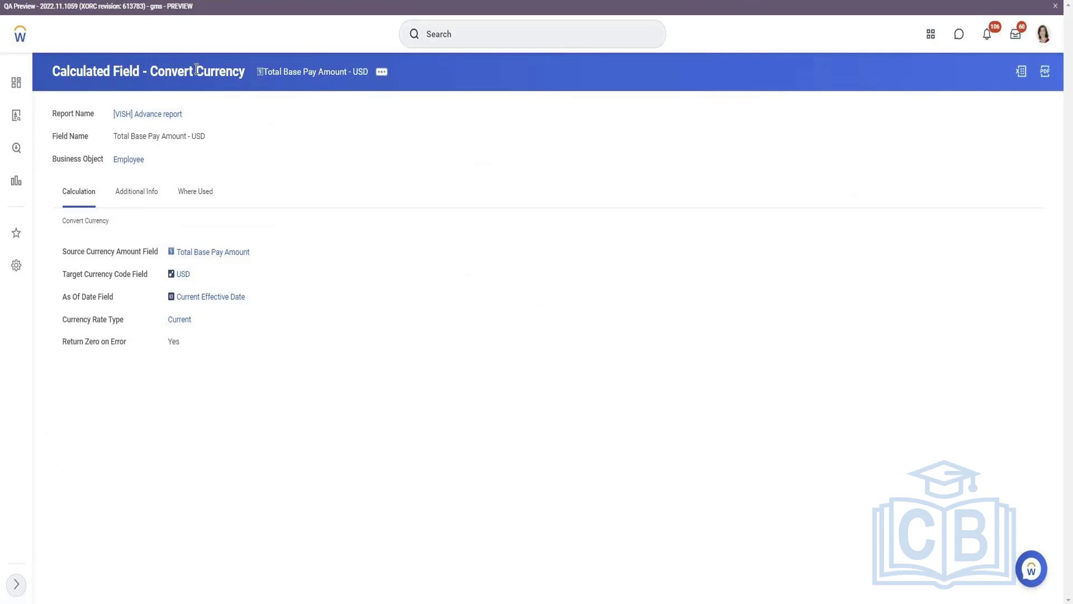
Set the Currency Rate Type of the Total Base Pay Amount - USD calculated field to Average and save the field
left_click(382, 72)
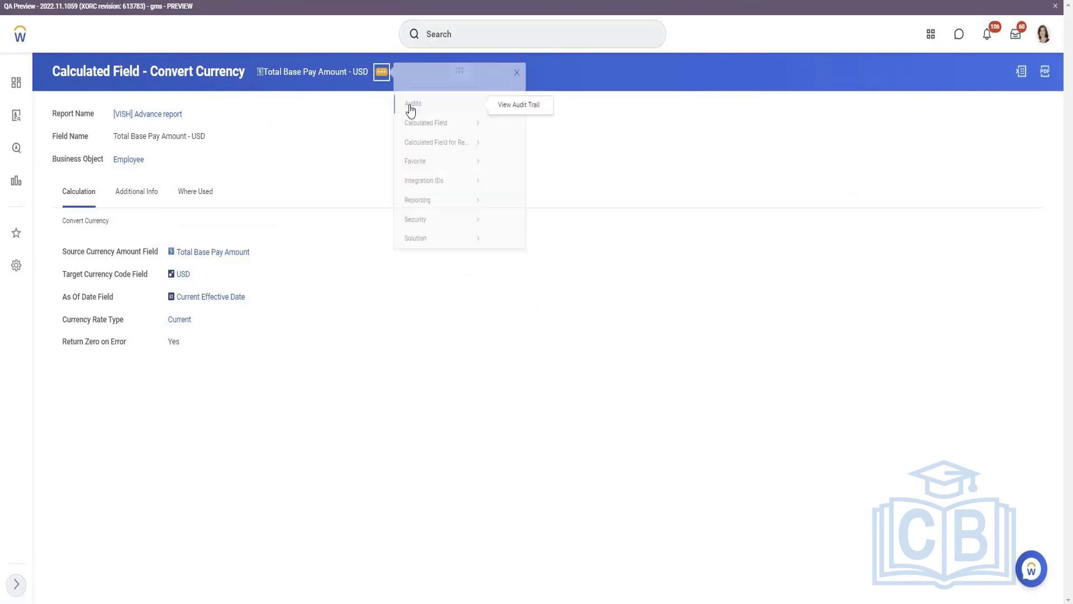
mouse_move(472, 136)
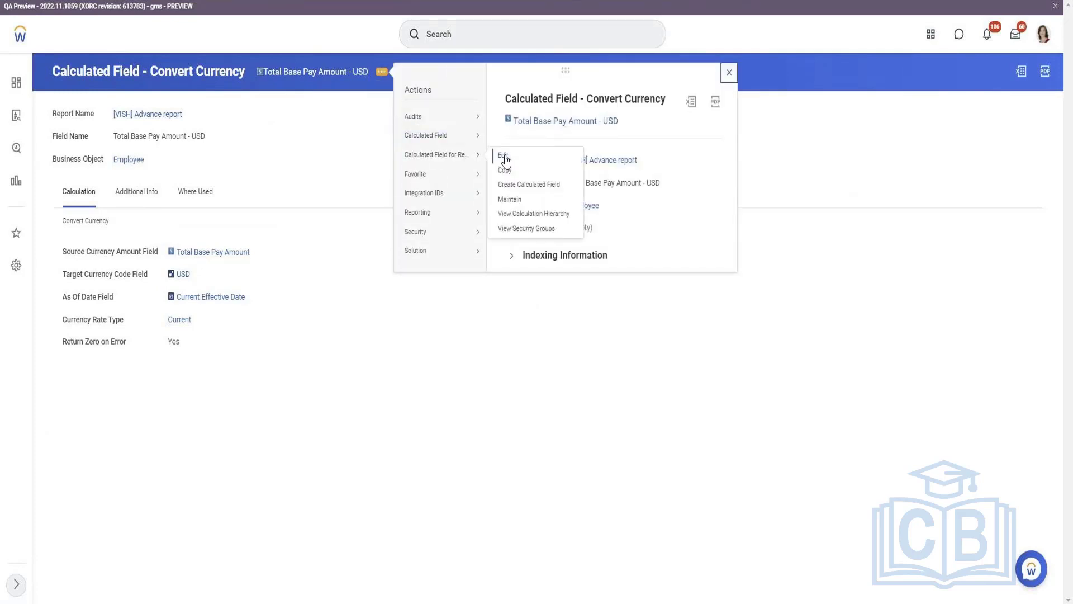
left_click(505, 161)
left_click(232, 369)
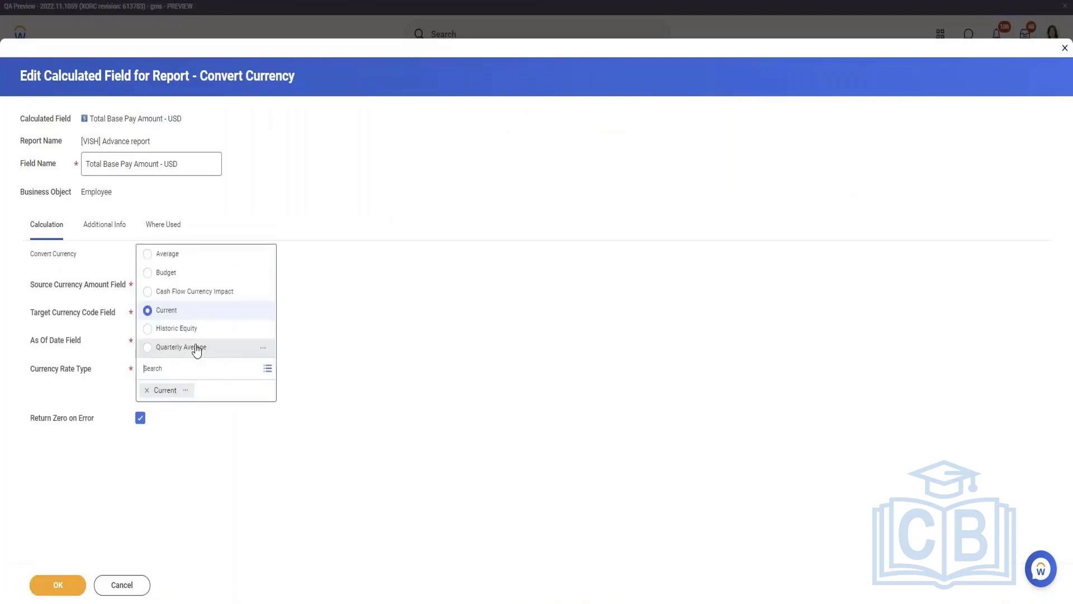
left_click(174, 254)
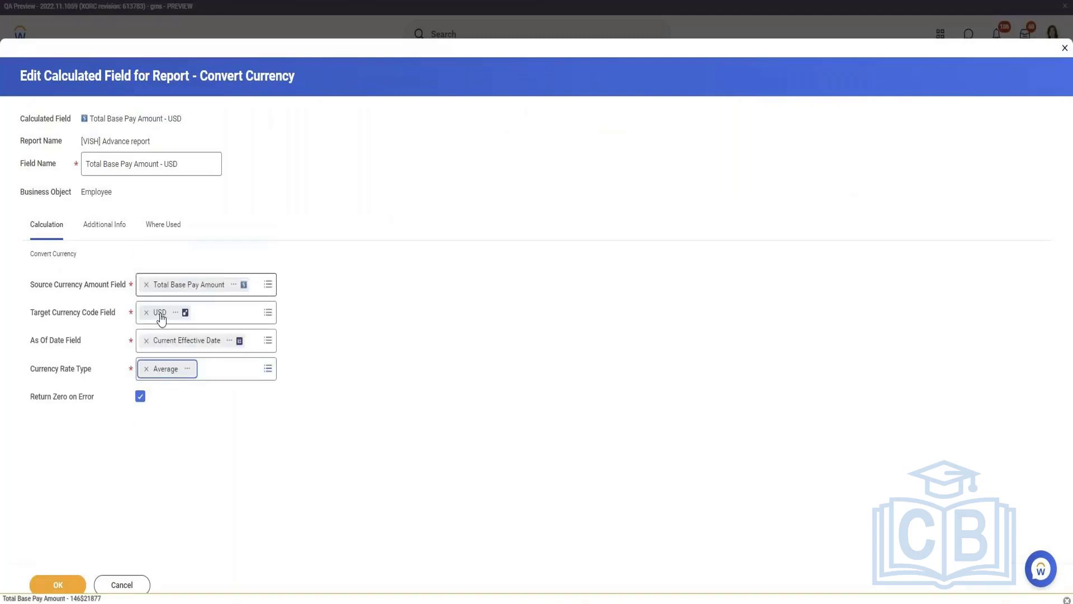
left_click(60, 584)
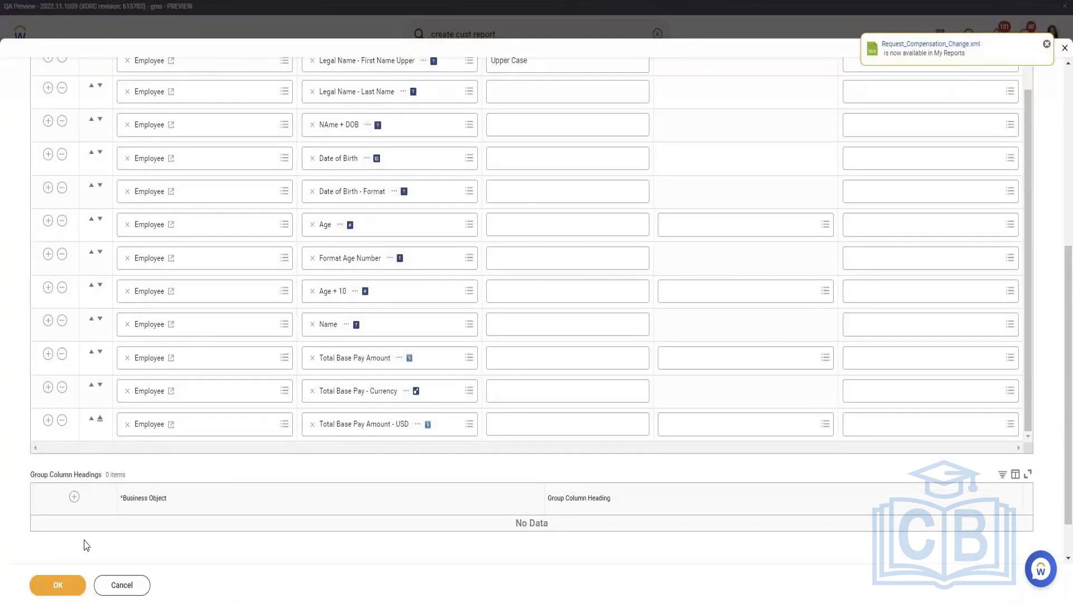
Save and run the [VISH] Advance report, filtering its Total Base Pay - Currency column to GBP
left_click(74, 591)
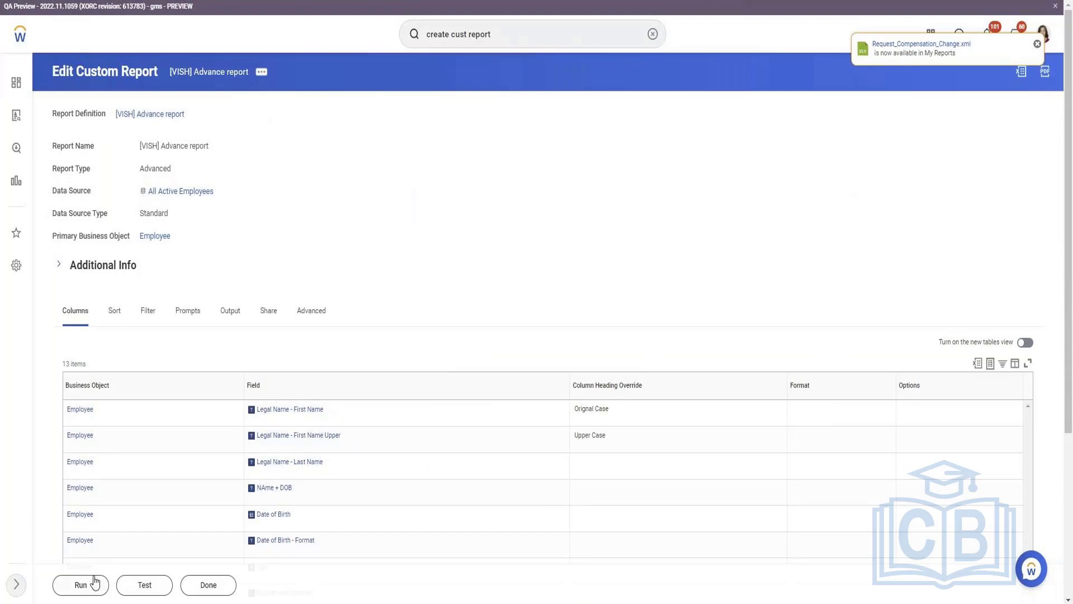
left_click(93, 582)
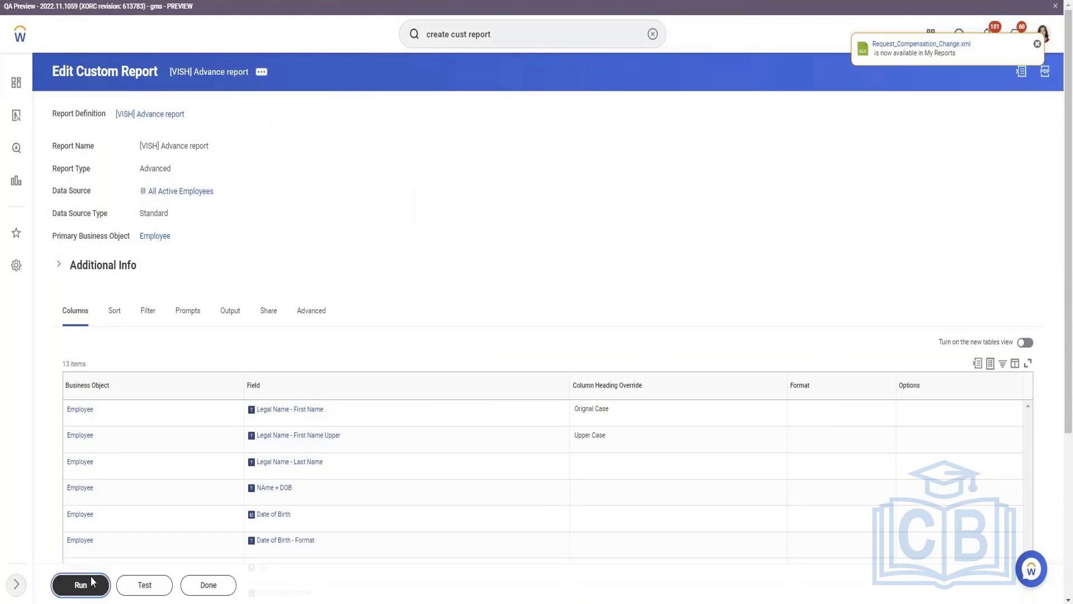
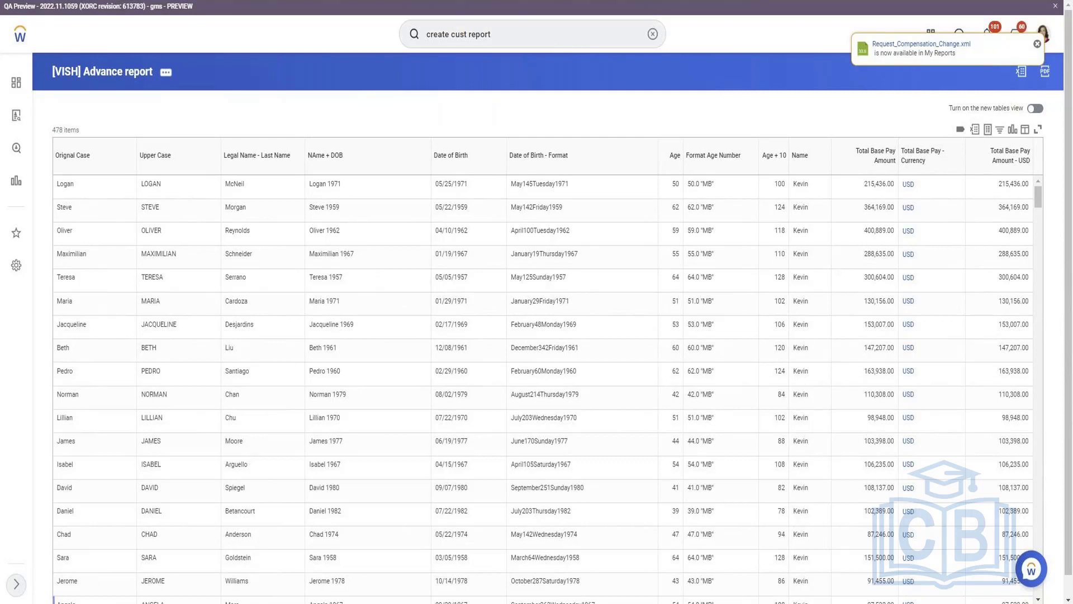
left_click(937, 170)
type("g")
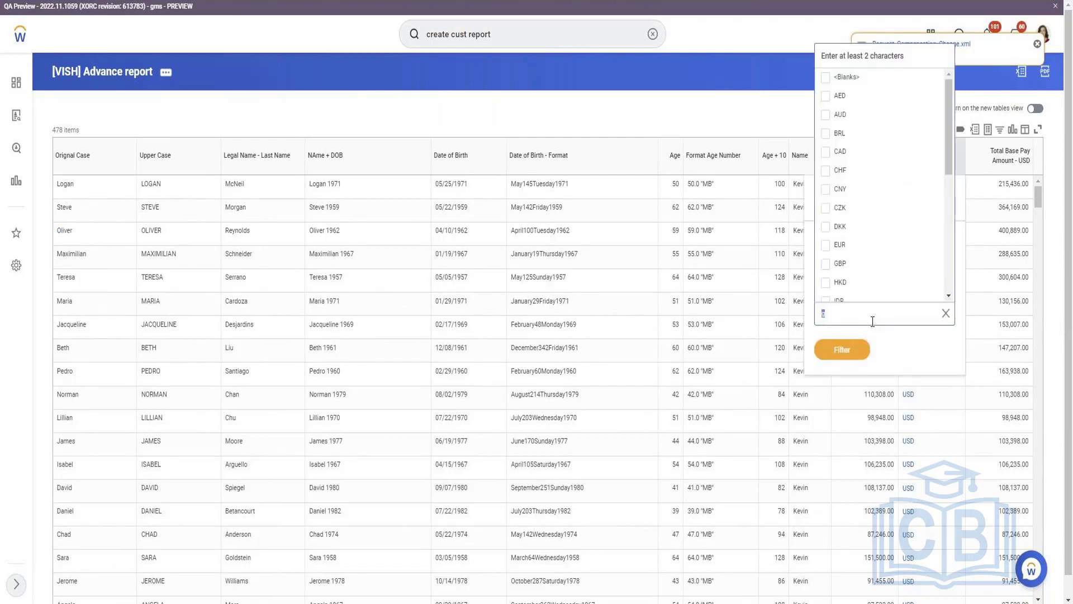
type("gbp")
key("Return")
left_click(842, 371)
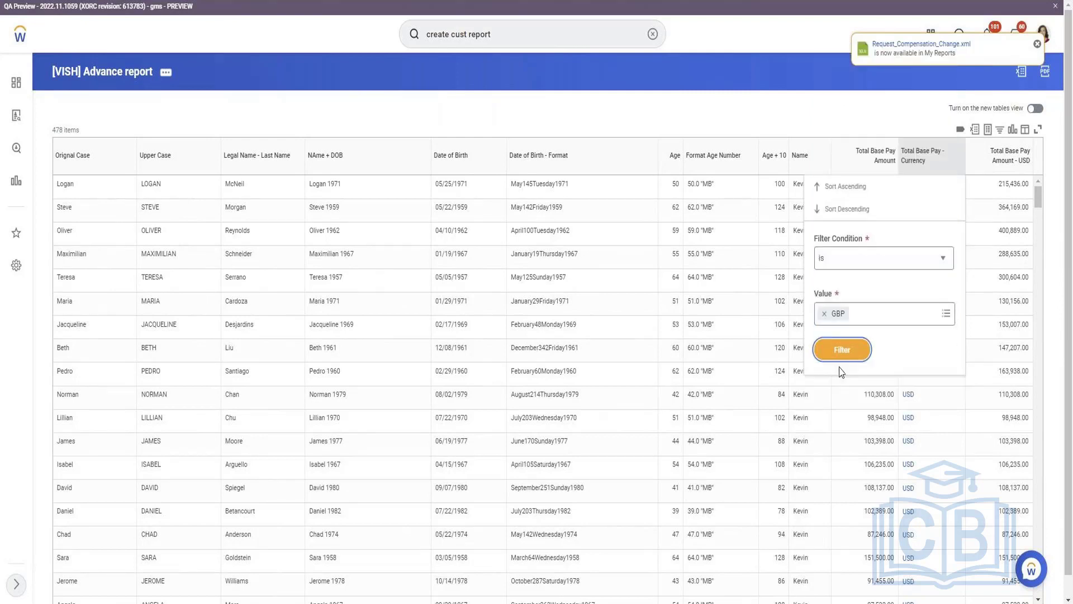
left_click(838, 355)
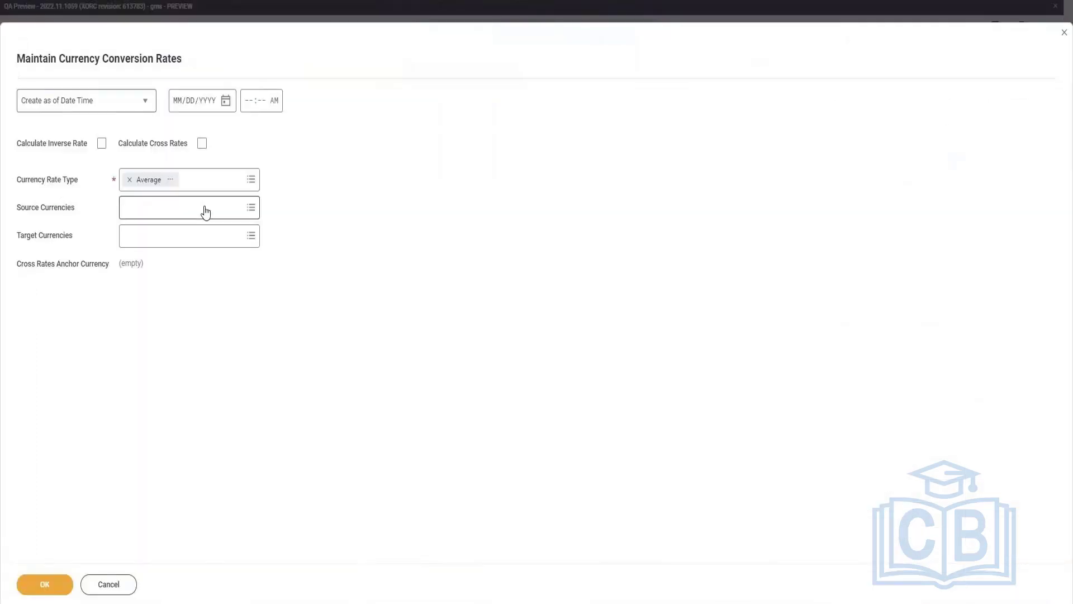
Create Average conversion rates with source currency USD and target currency GBP as of 03/10/2022
left_click(205, 208)
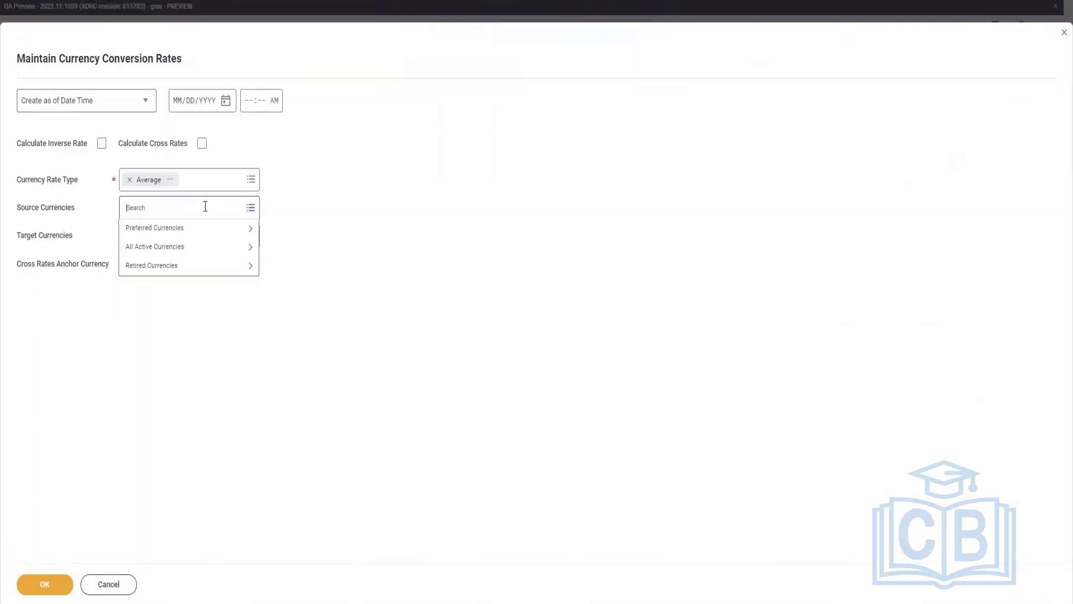
type("USD")
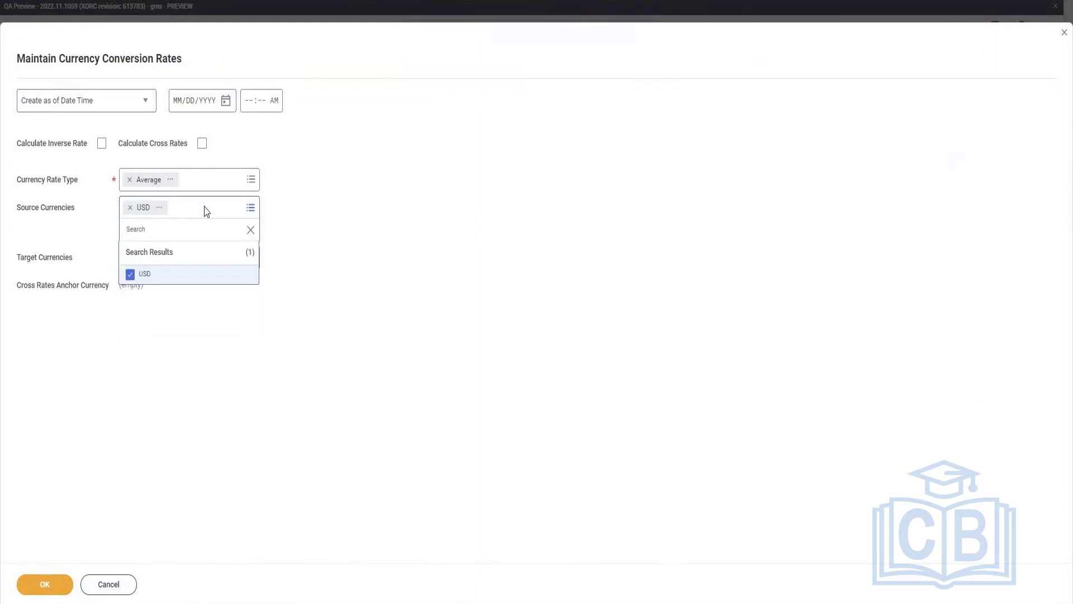
type("GB")
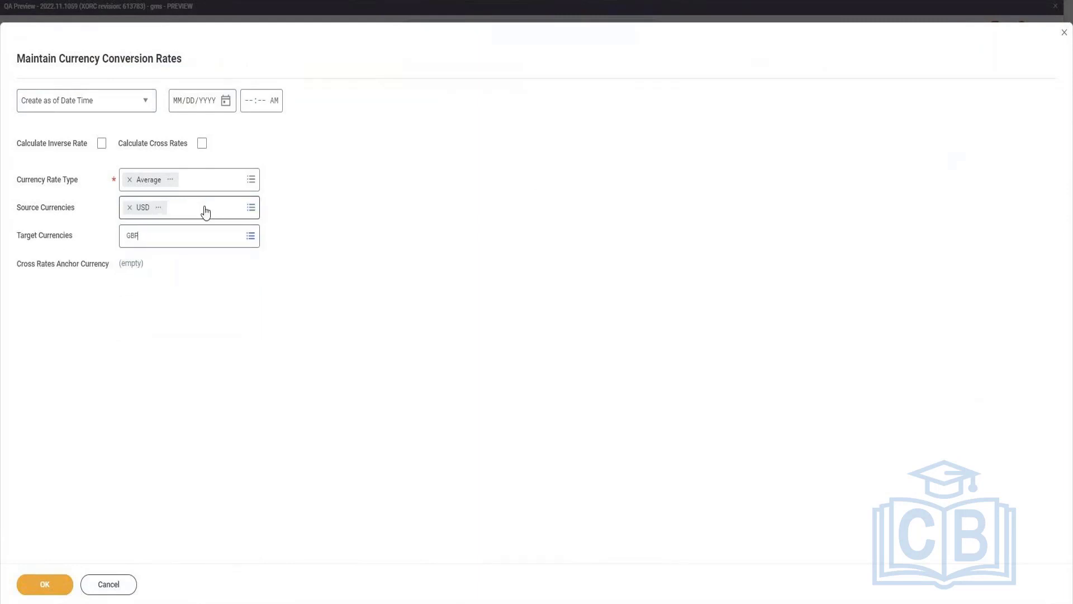
type("P")
key("Return")
left_click(150, 353)
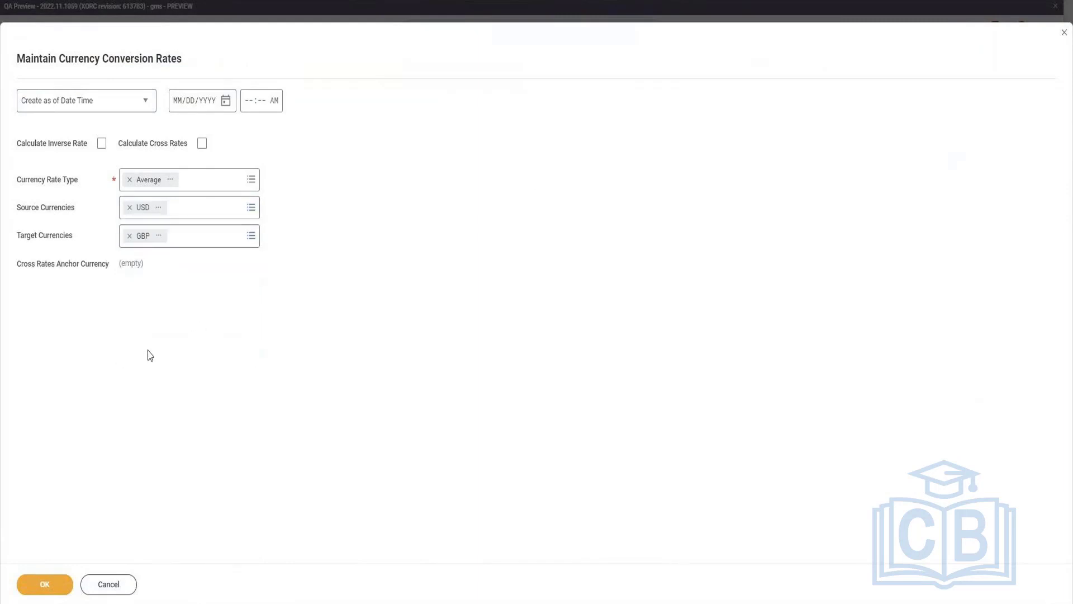
left_click(228, 103)
left_click(352, 163)
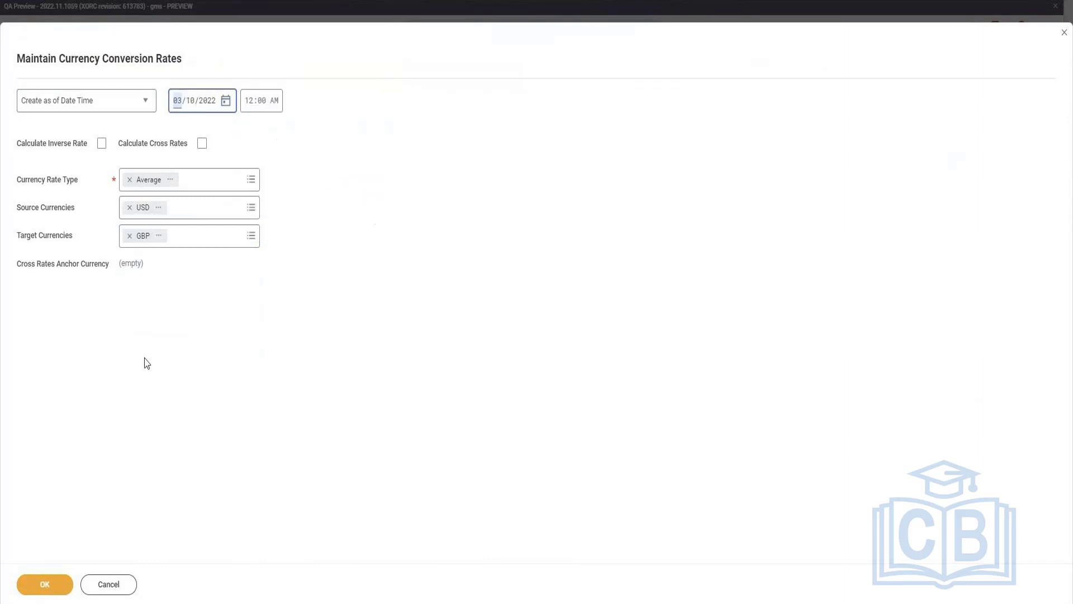
left_click(45, 585)
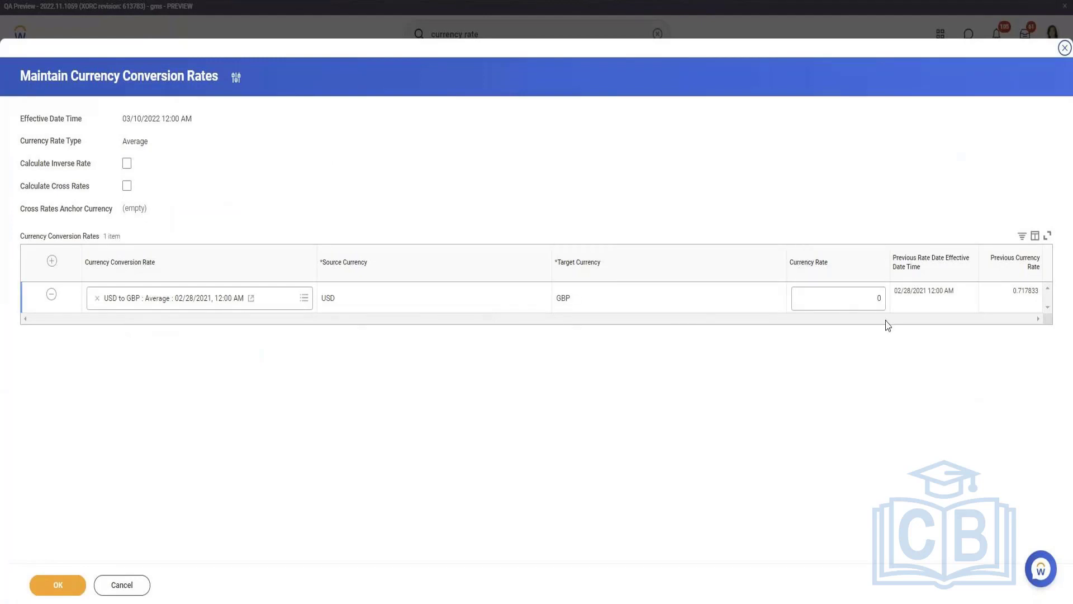
Set the USD to GBP currency rate to 1 and save the conversion rate
left_click(870, 306)
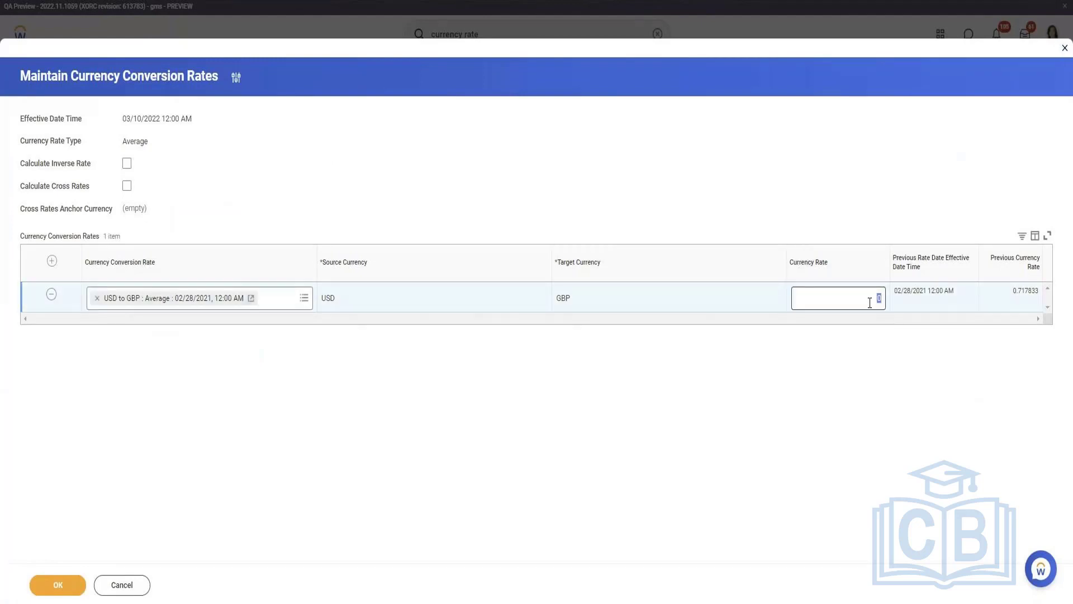
type("1")
left_click(674, 394)
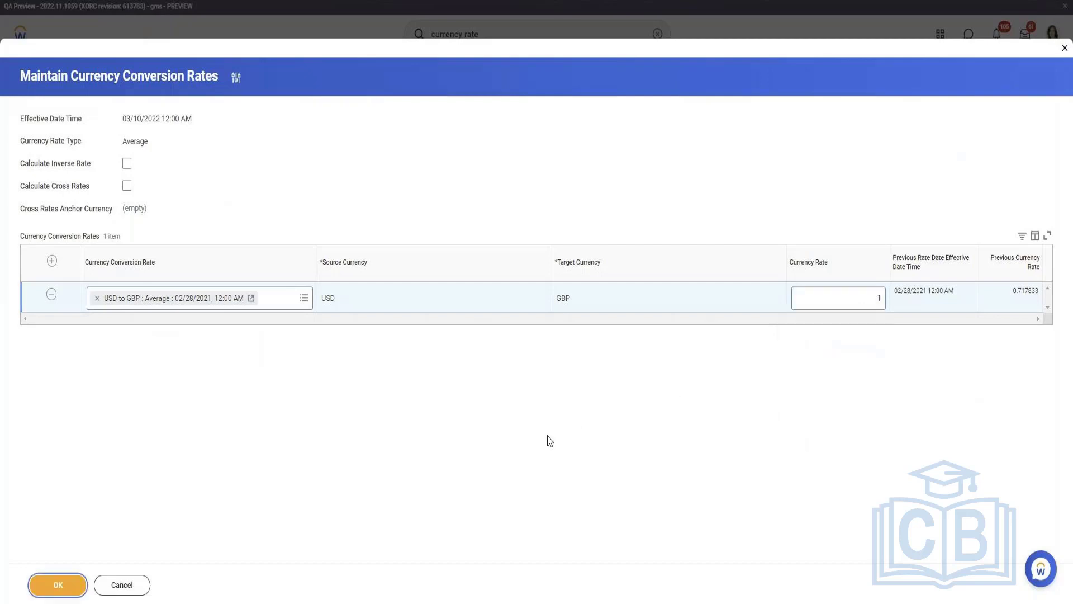
left_click(84, 585)
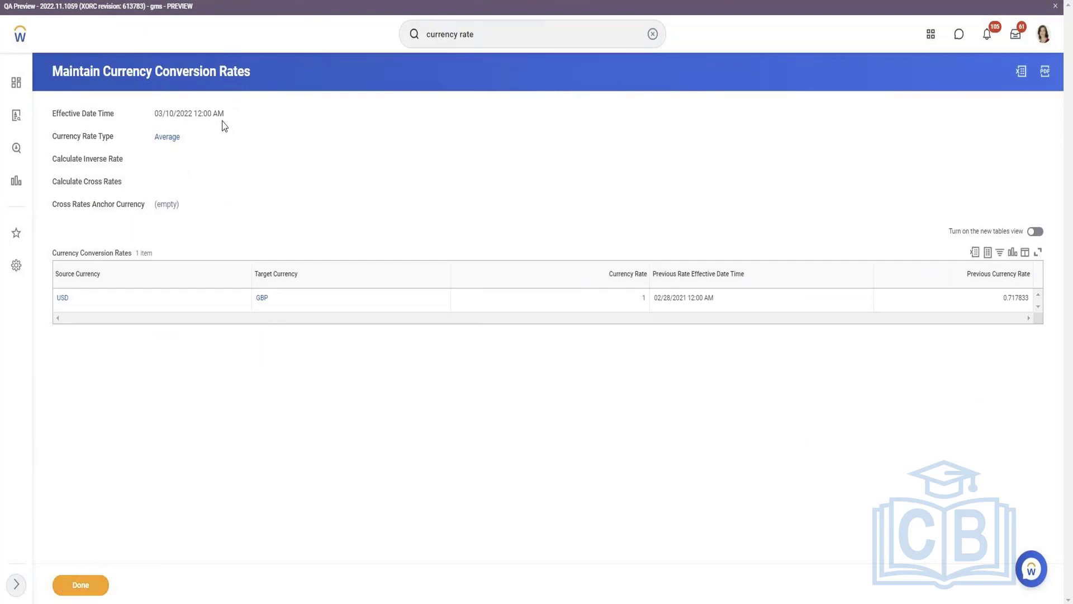
left_click(80, 585)
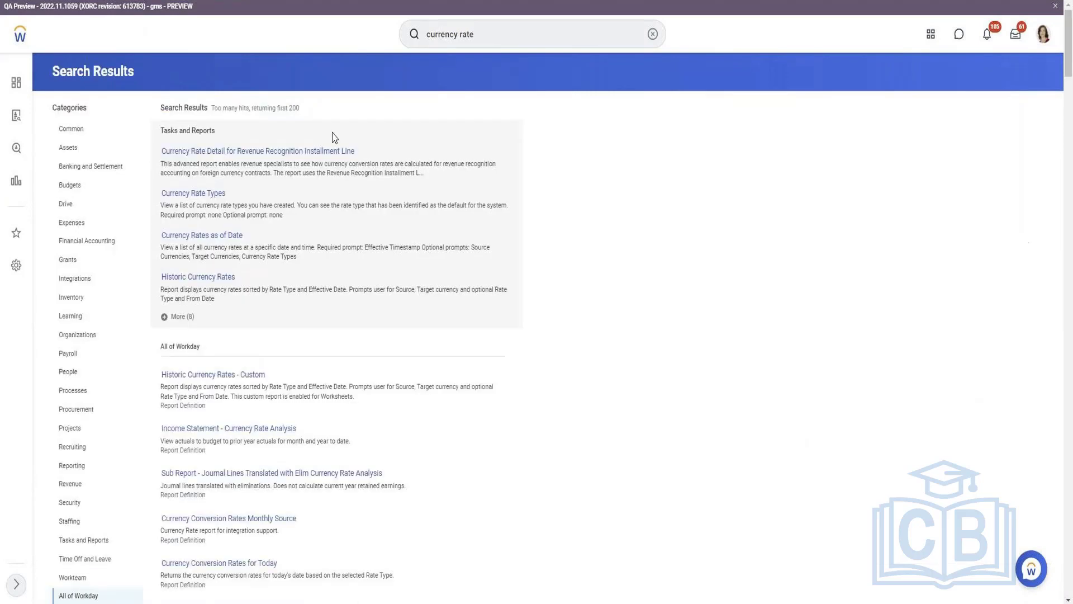
Reopen the Maintain Currency Conversion Rates task from the expanded "currency rate" search results
left_click(178, 315)
scroll(254, 314, "down", 1)
scroll(253, 315, "down", 3)
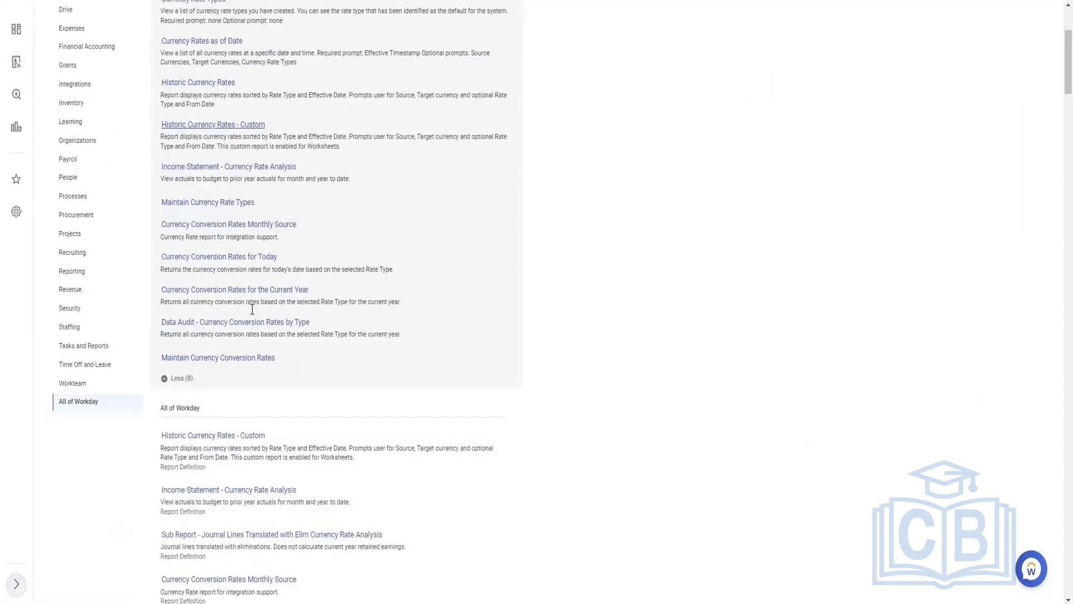
left_click(211, 296)
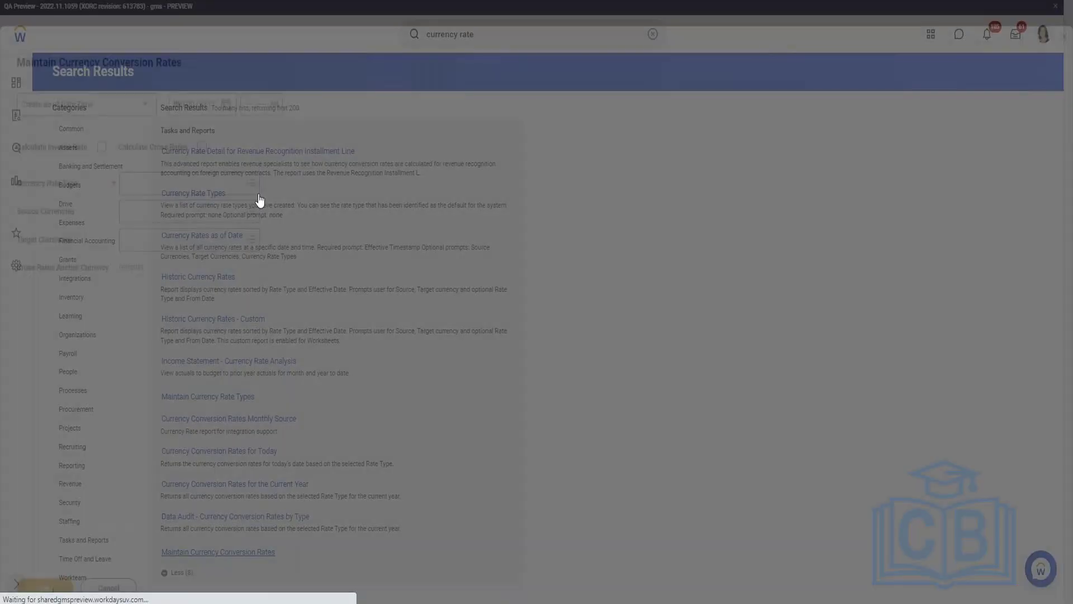
Choose the Average rate type with USD as source currency and GBP as target currency
left_click(202, 177)
left_click(190, 206)
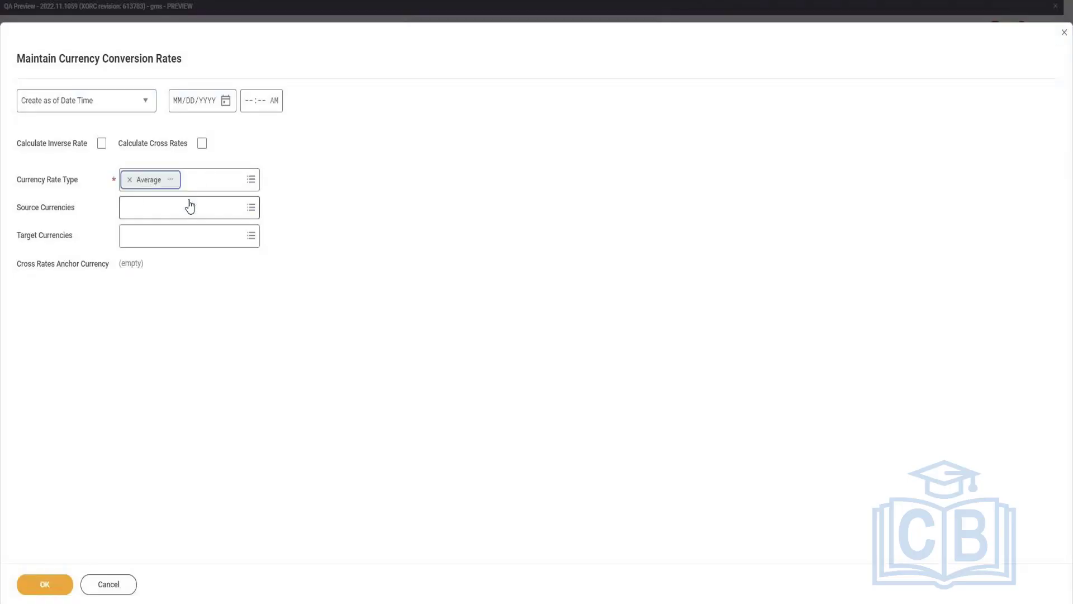
left_click(189, 199)
type("USD T")
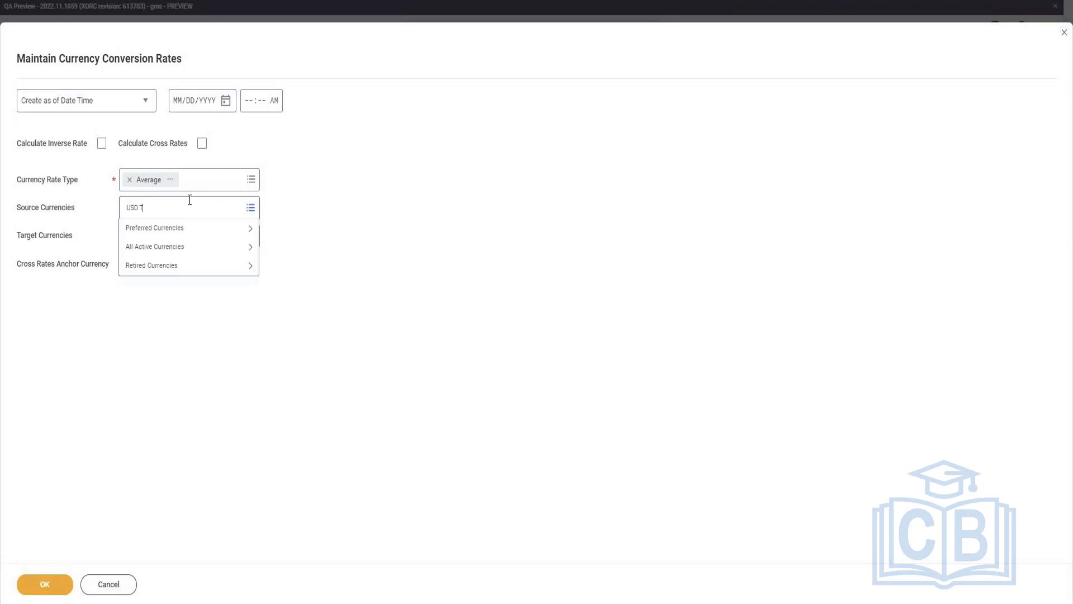
key("Return")
type("GBP")
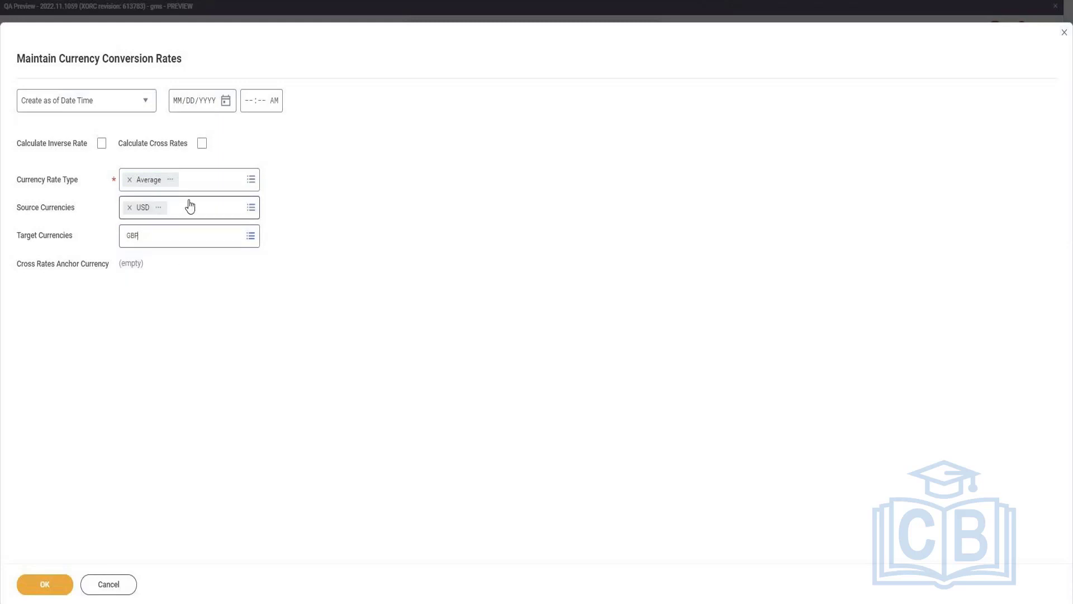
key("Return")
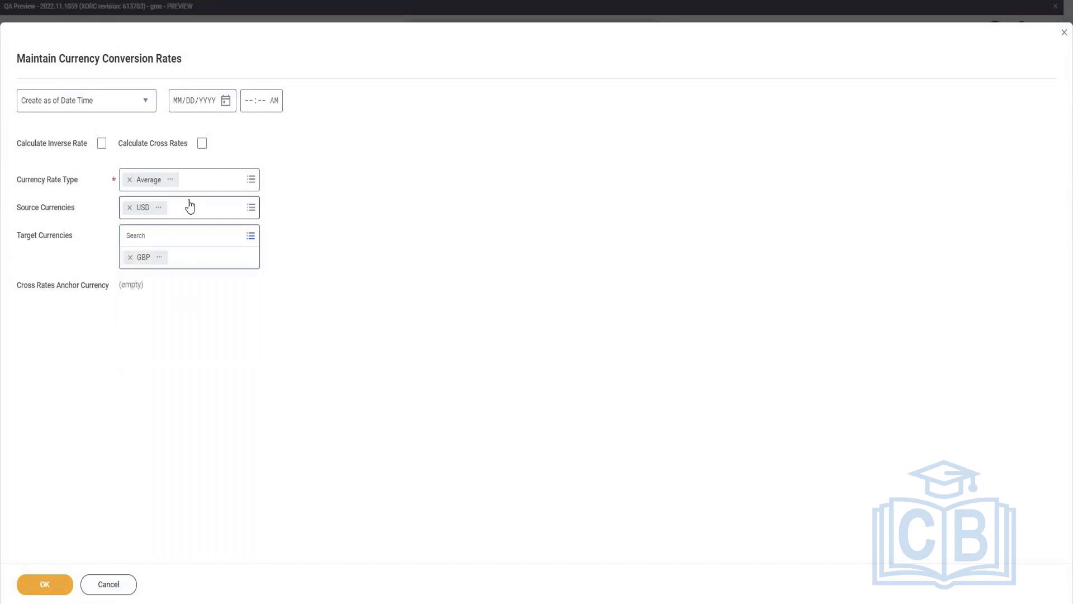
Enable Calculate Inverse Rate for the USD to GBP rate dated 03/10/2022 and save the conversion rates
left_click(202, 144)
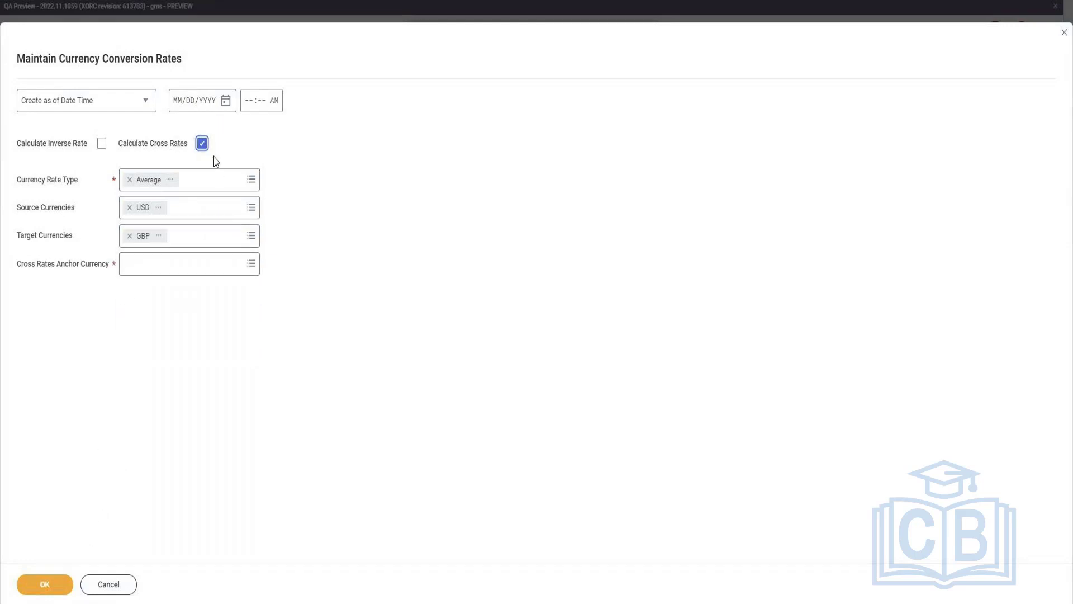
left_click(202, 144)
left_click(101, 143)
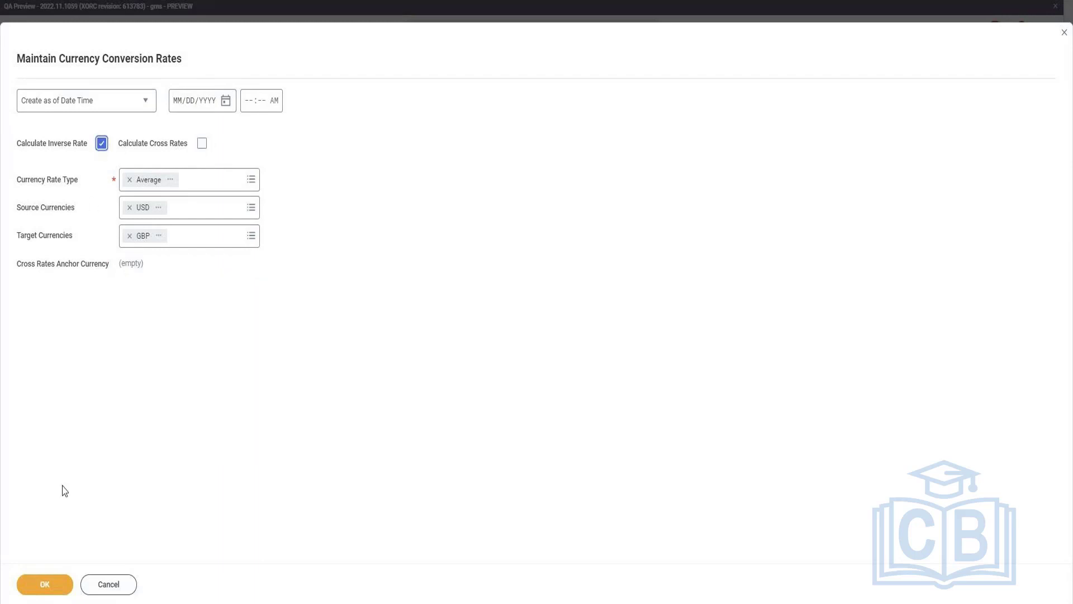
left_click(45, 584)
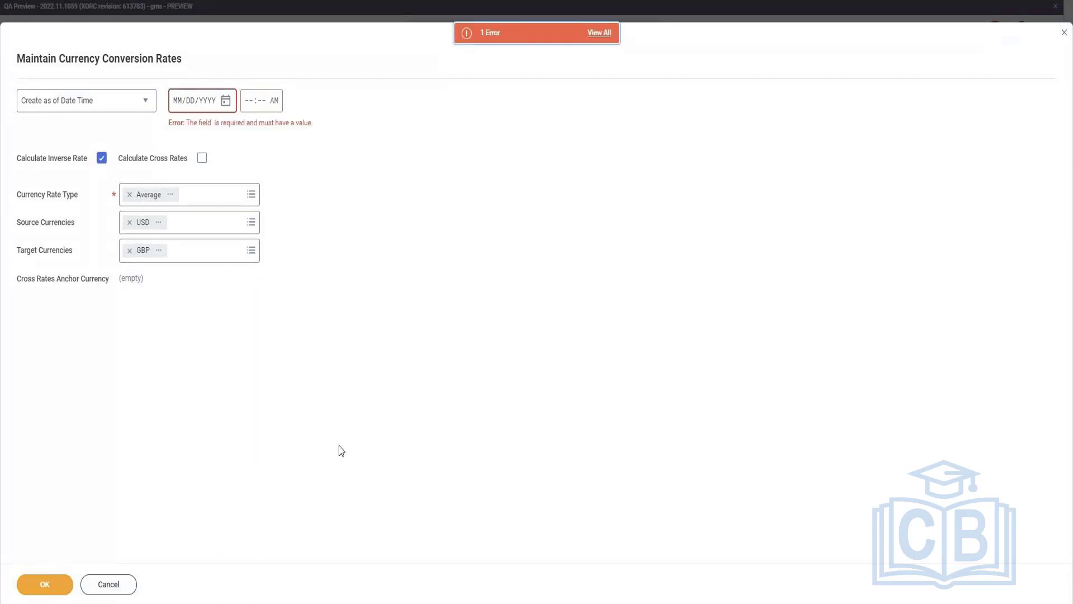
left_click(225, 100)
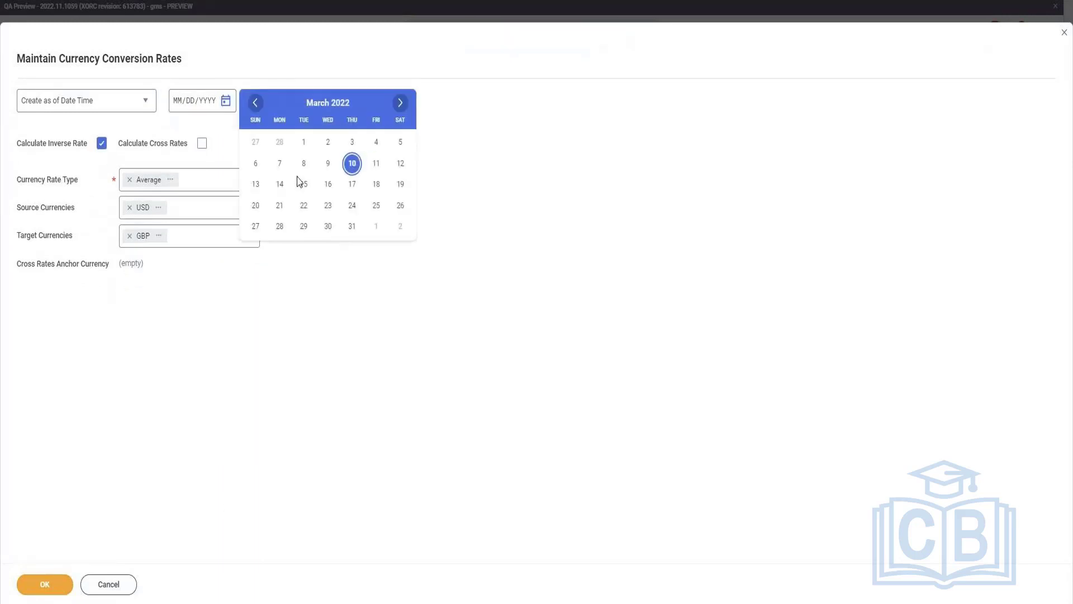
left_click(353, 163)
left_click(45, 584)
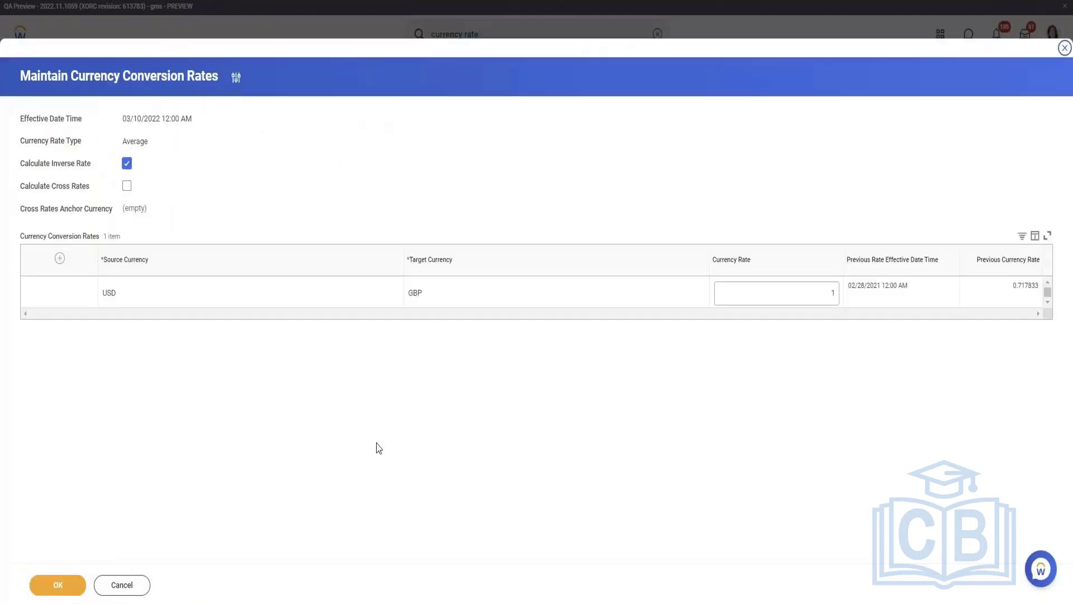
left_click(69, 590)
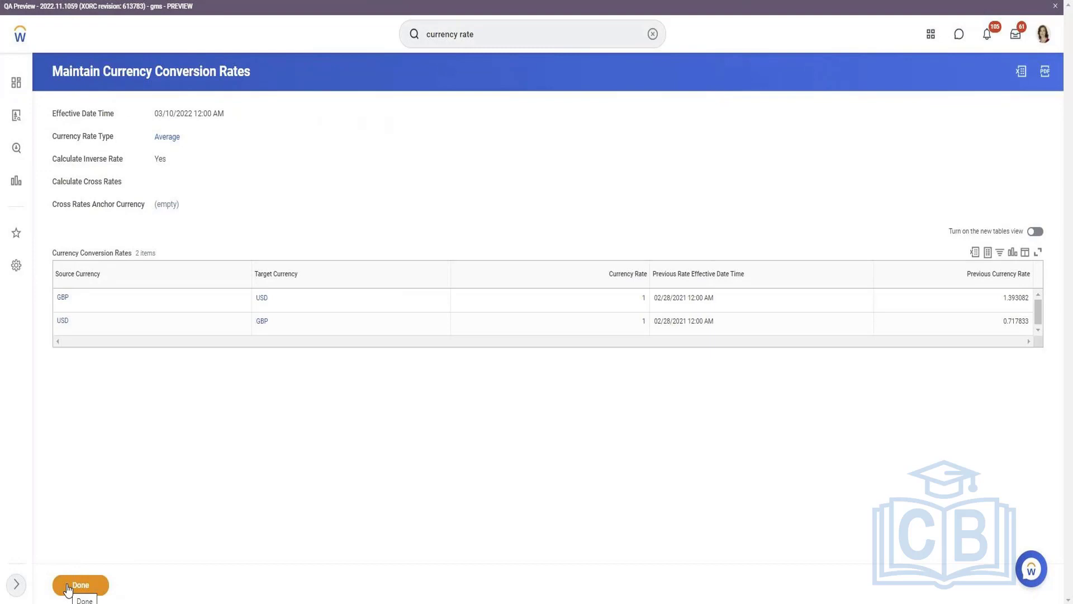
left_click(67, 588)
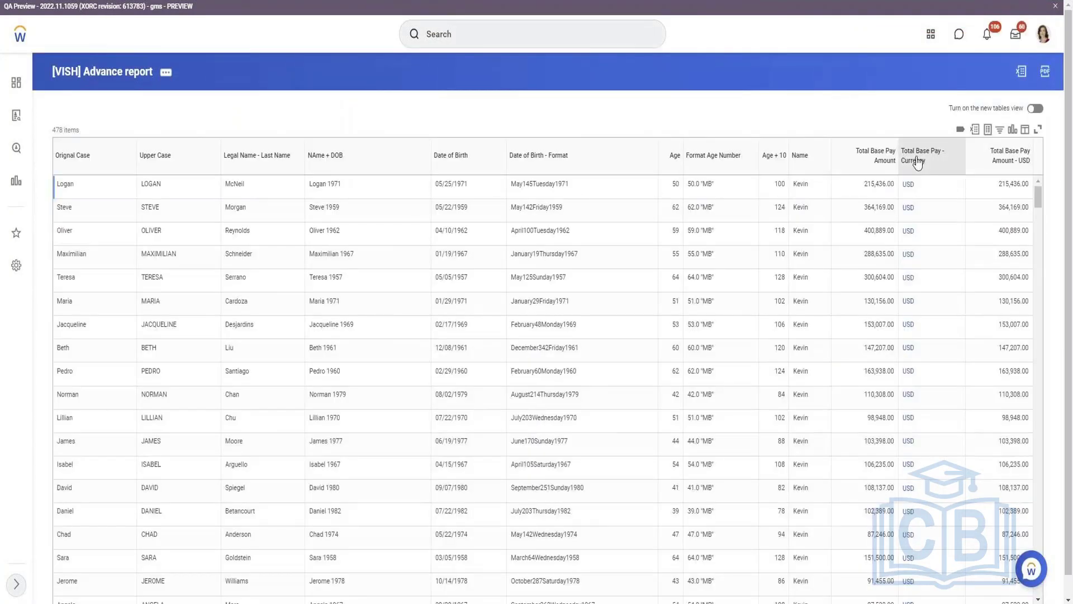
Filter the report rows to those whose Total Base Pay - Currency is GBP to check the converted amounts
left_click(917, 161)
left_click(857, 313)
type("GBP")
key("Return")
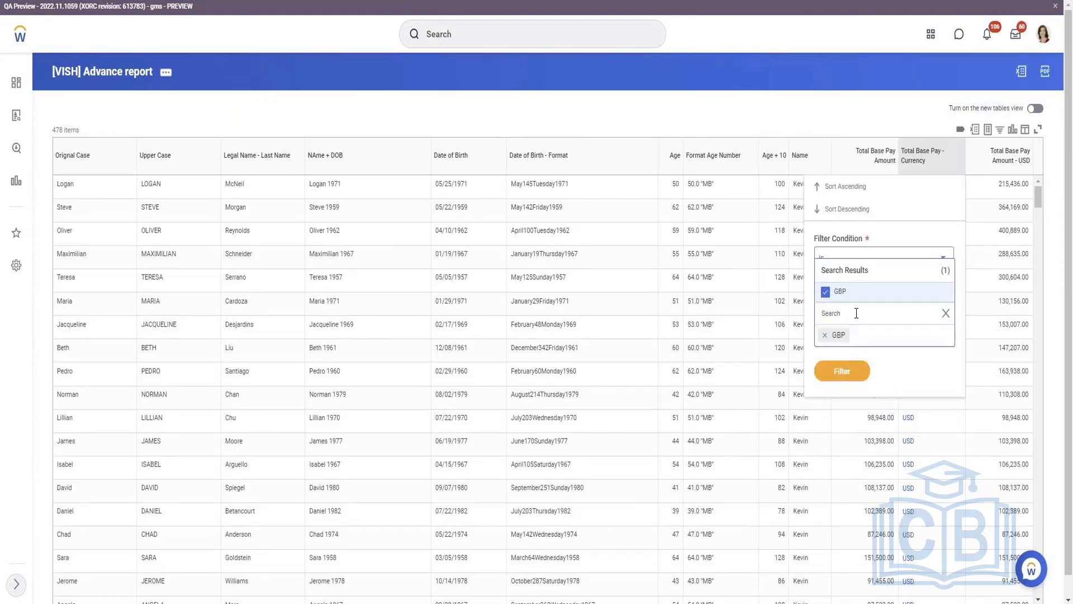
left_click(856, 372)
left_click(856, 360)
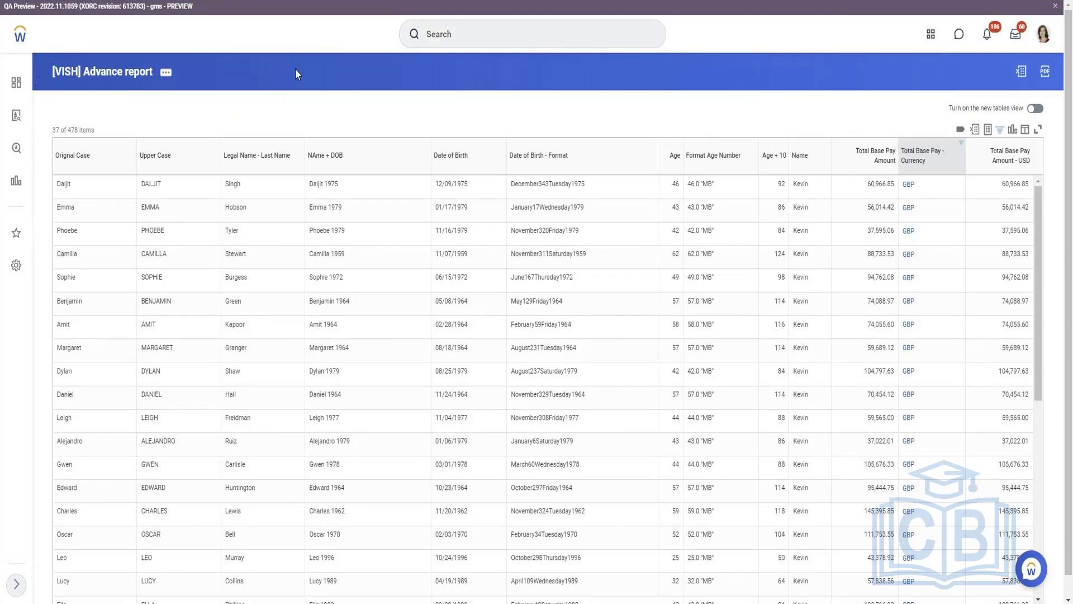
Open the [VISH] Advance report for editing and add a column row below Total Base Pay Amount - USD
left_click(166, 72)
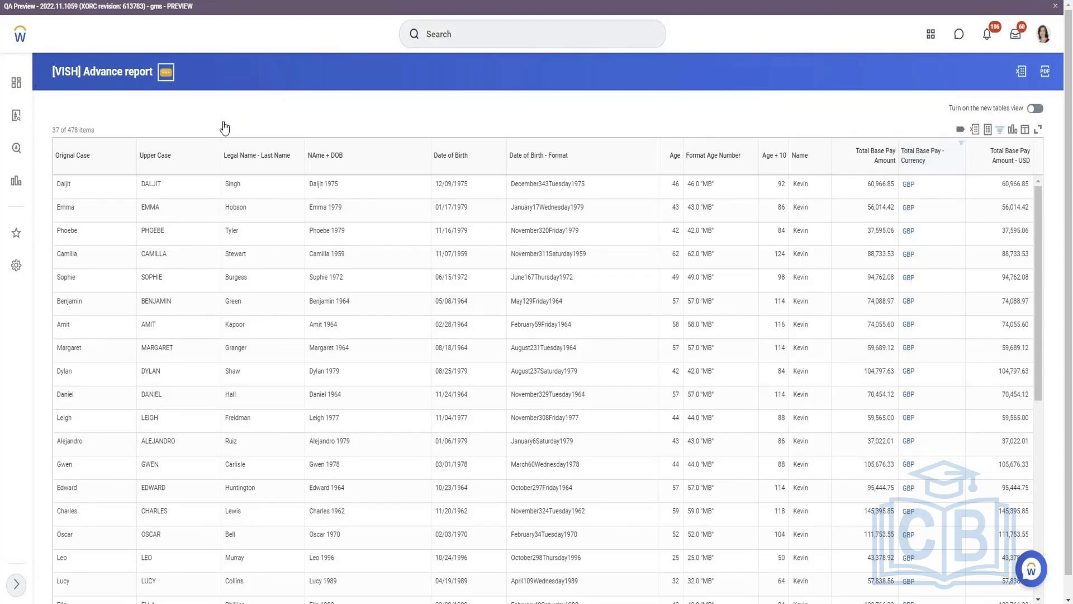
mouse_move(226, 127)
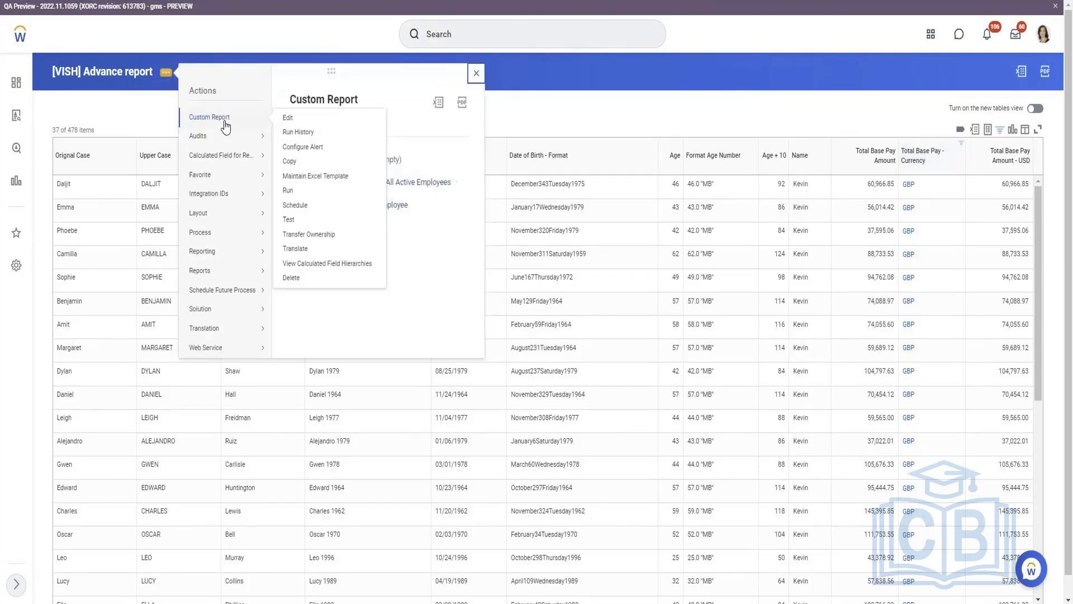
left_click(291, 119)
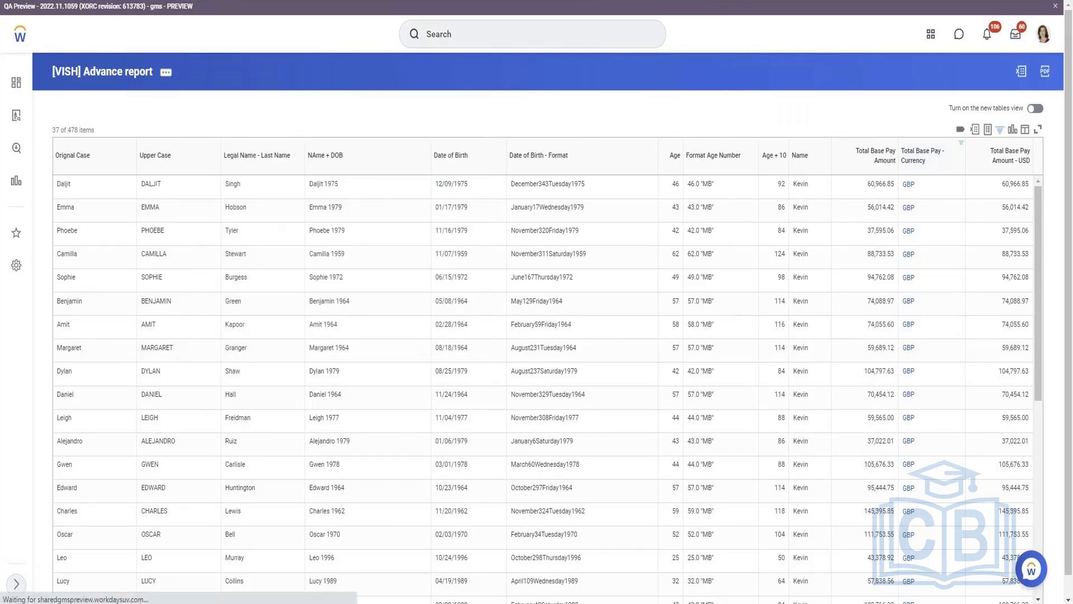
scroll(427, 145, "down", 10)
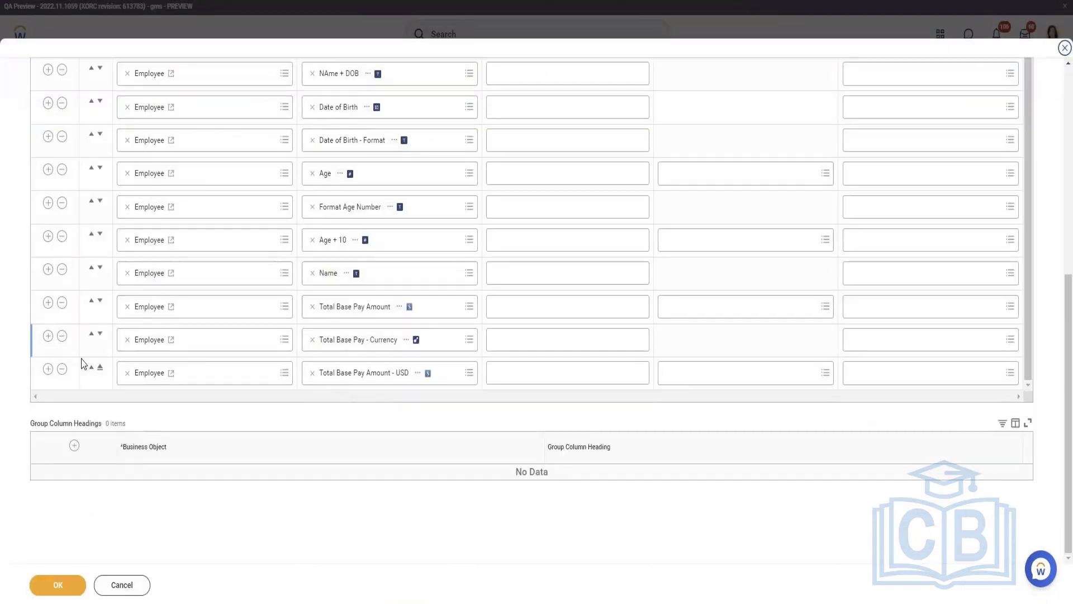
left_click(48, 371)
Start a new report calculated field in the added row and choose the Date Difference function
left_click(379, 376)
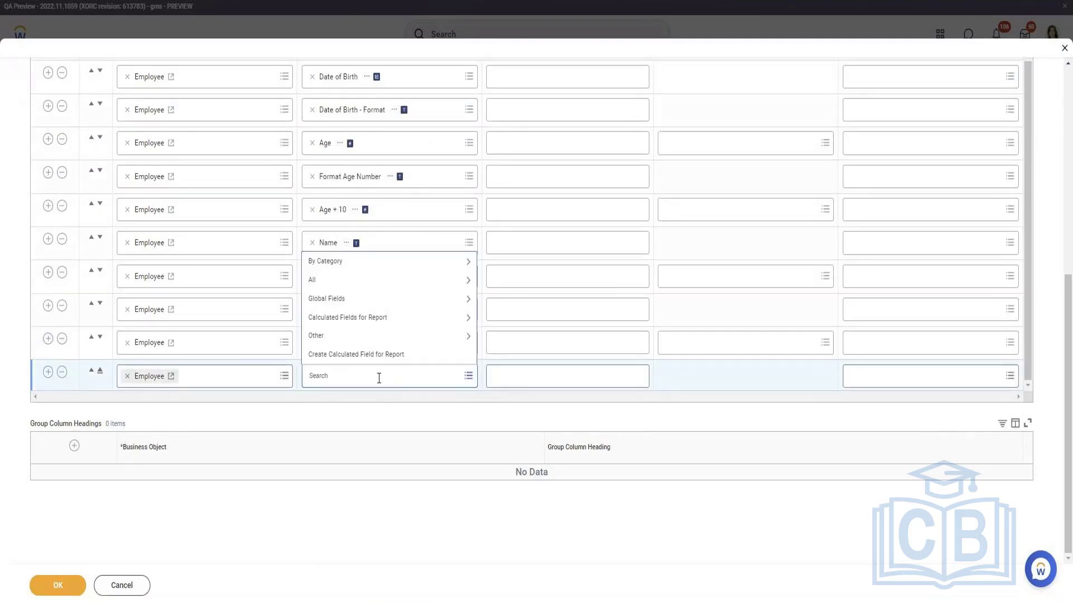
left_click(463, 375)
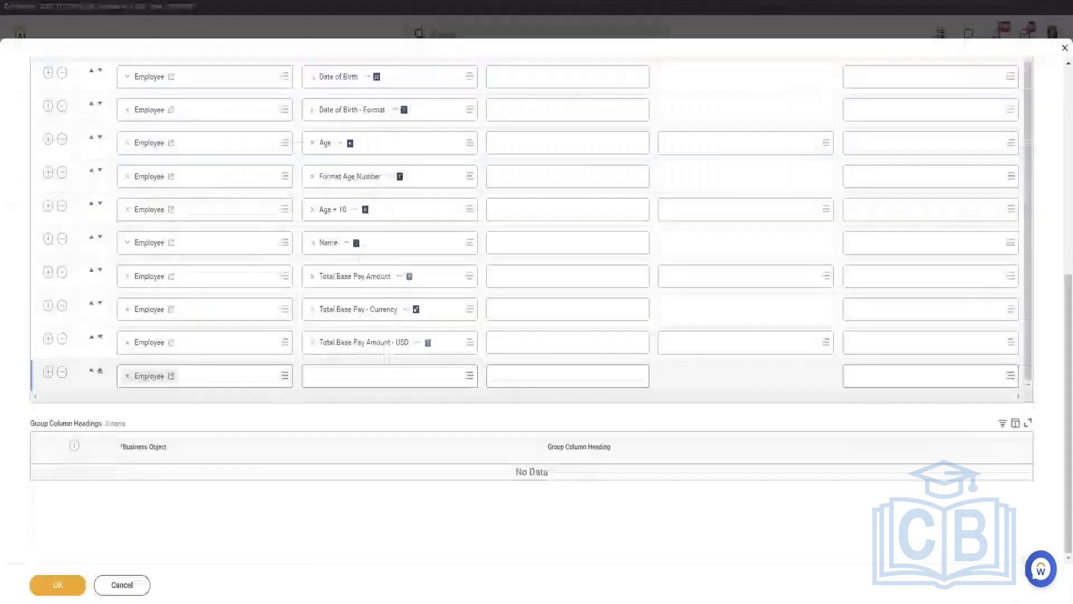
left_click(357, 376)
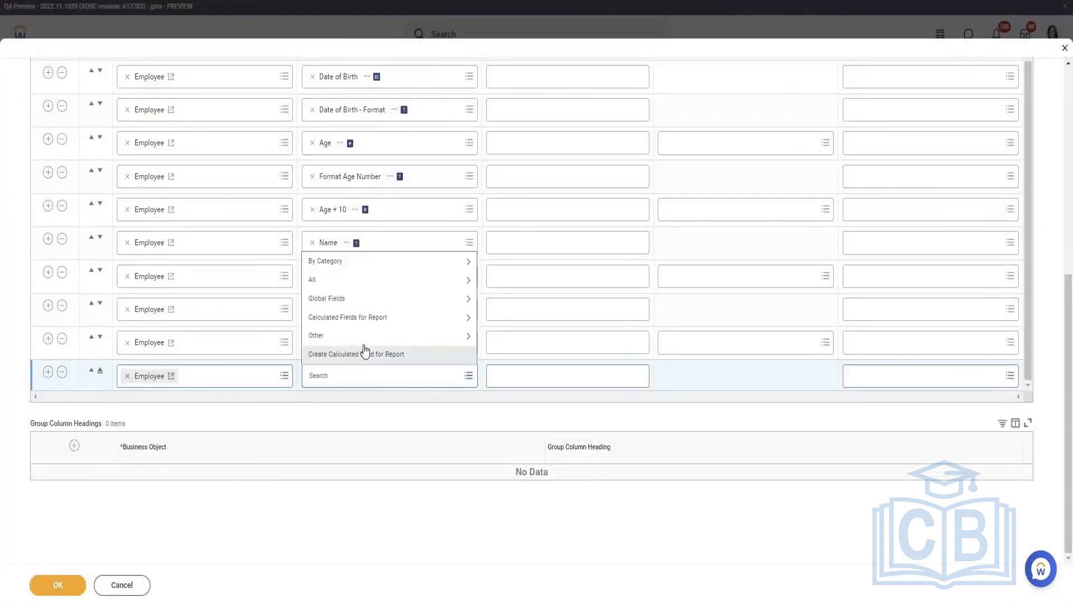
left_click(366, 352)
left_click(351, 358)
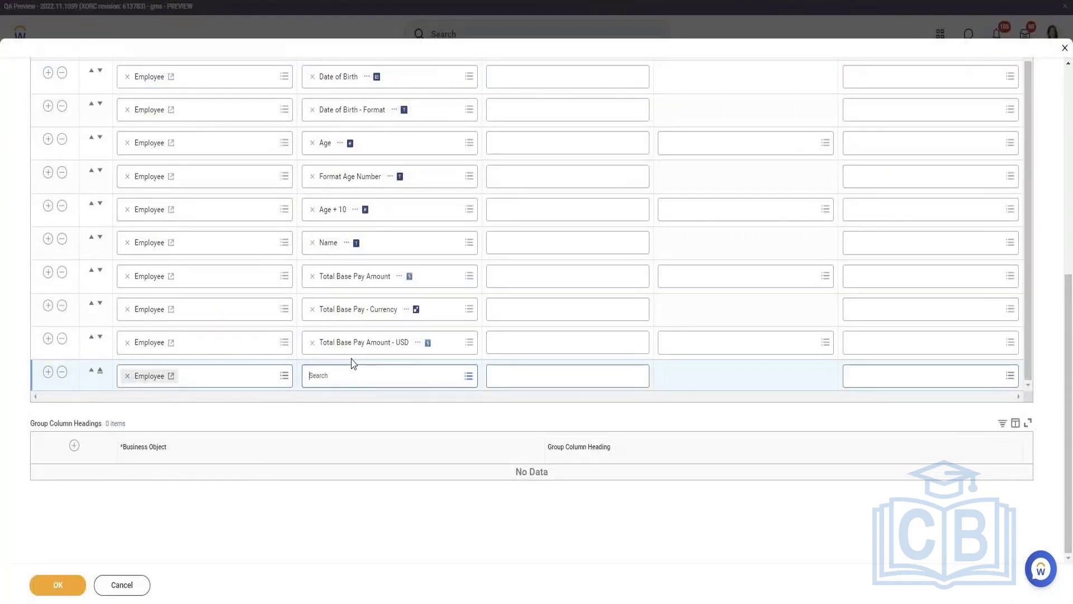
left_click(184, 208)
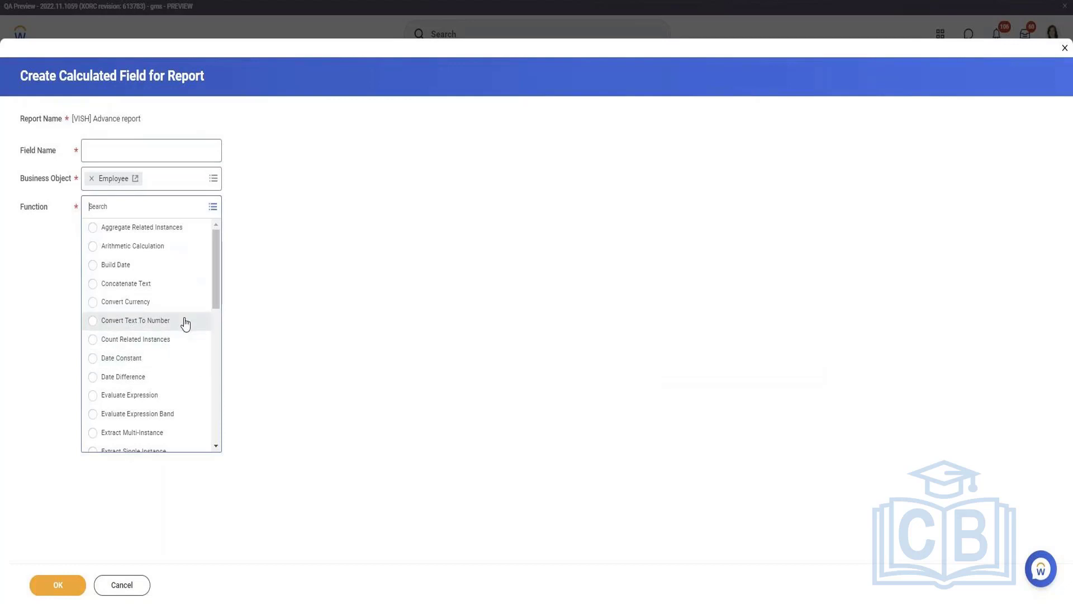
left_click(153, 380)
Name the calculated field "Date of Birth - Hire Date" and proceed to its calculation settings
left_click(174, 154)
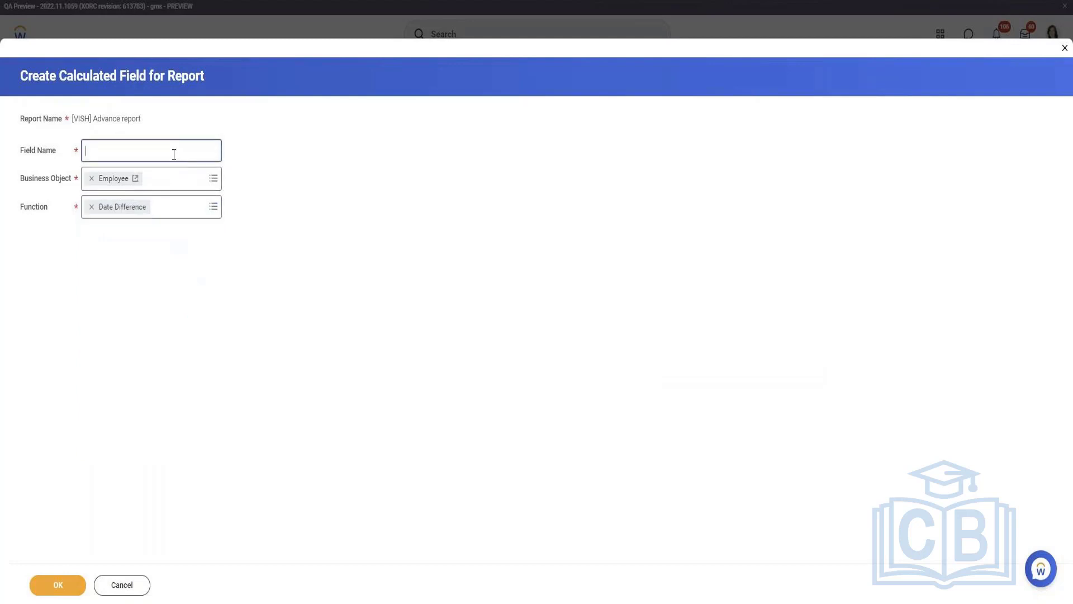
type("Date")
key("BackSpace")
key("BackSpace")
key("BackSpace")
key("BackSpace")
key("BackSpace")
type("Date of B")
type("irth ")
type("*")
type(" Hire Date")
left_click(59, 587)
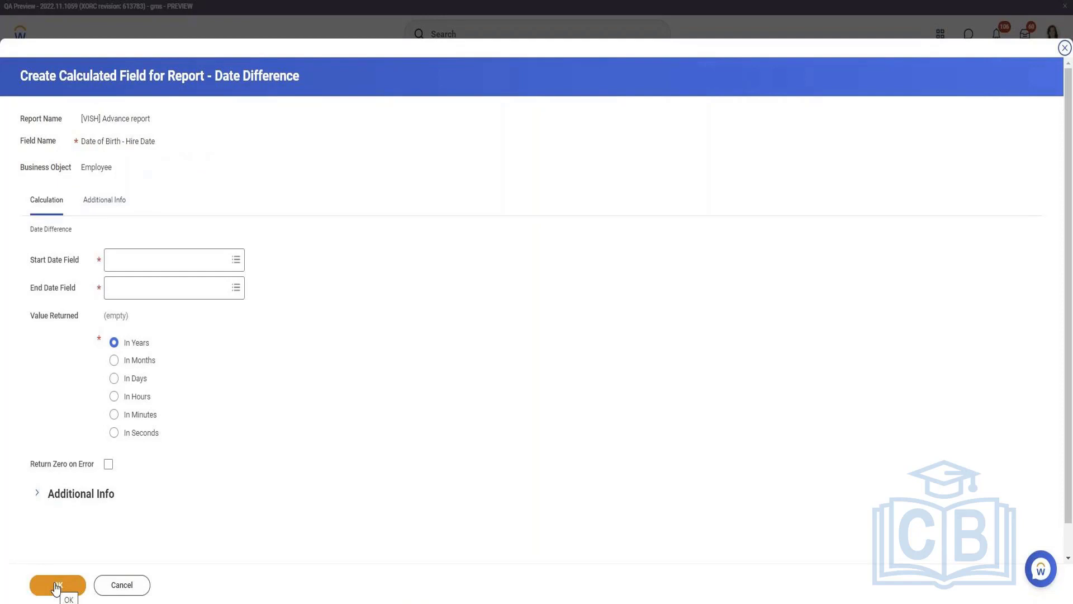
Set the Start Date Field to Date of Birth and the End Date Field to Hire Date, returning the value in years
left_click(140, 259)
type("Dat")
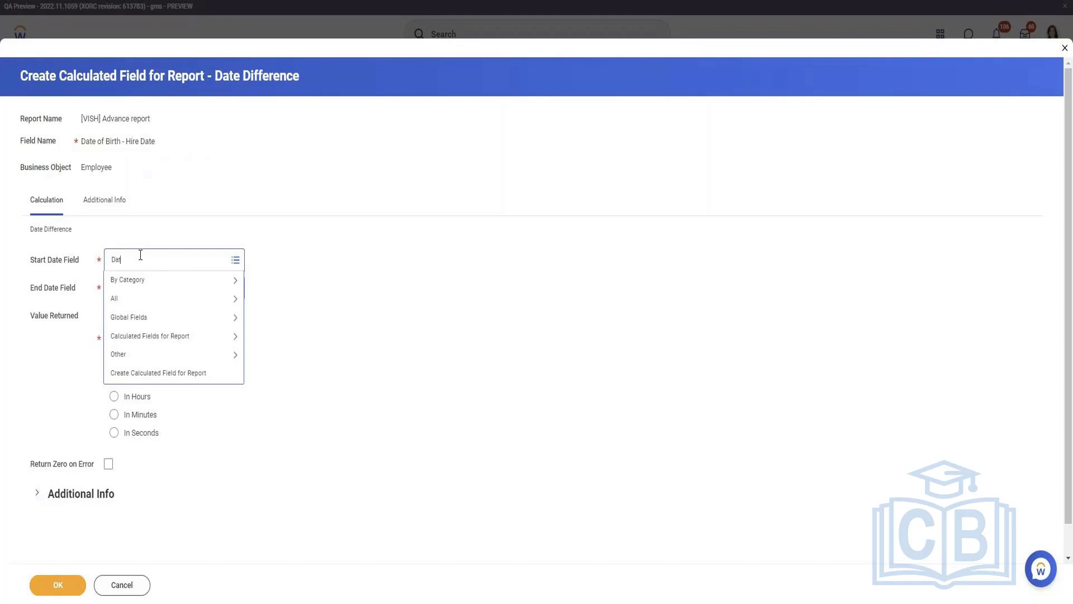
type("e of bi")
key("Return")
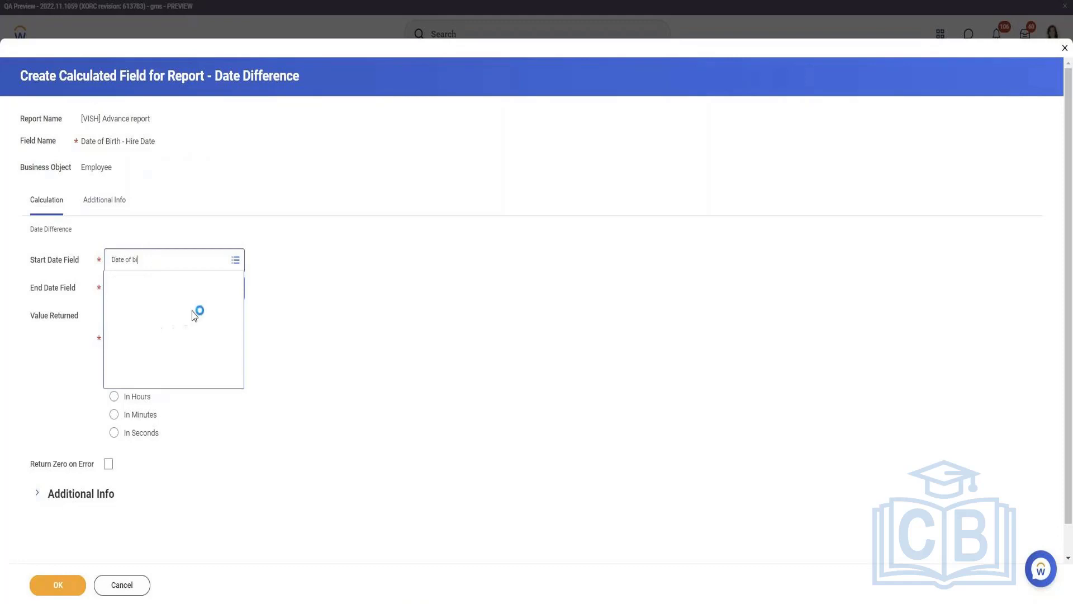
left_click(161, 303)
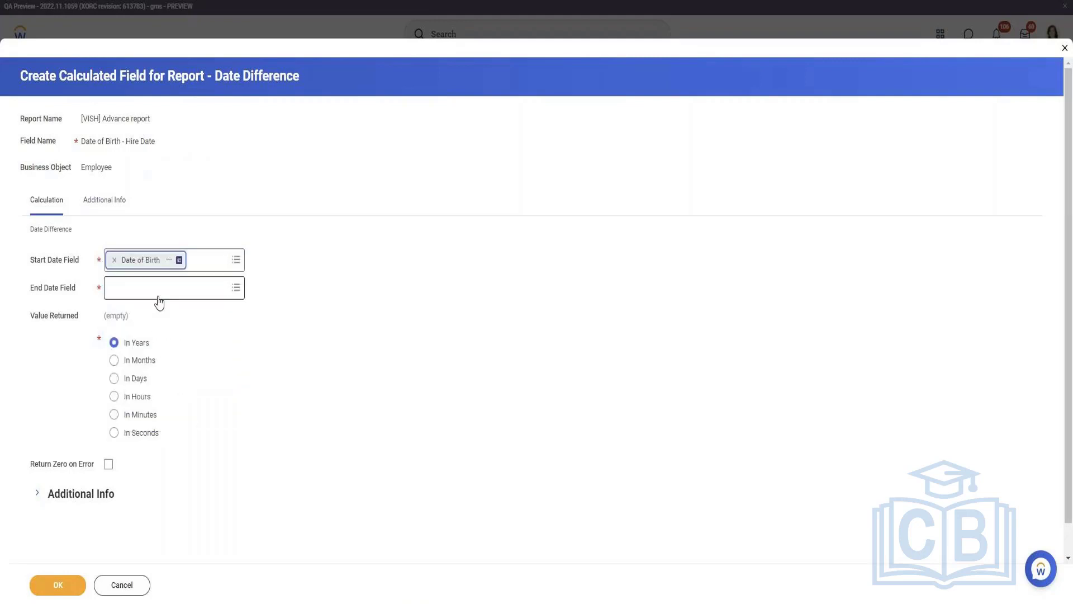
left_click(150, 294)
type("Hire Date")
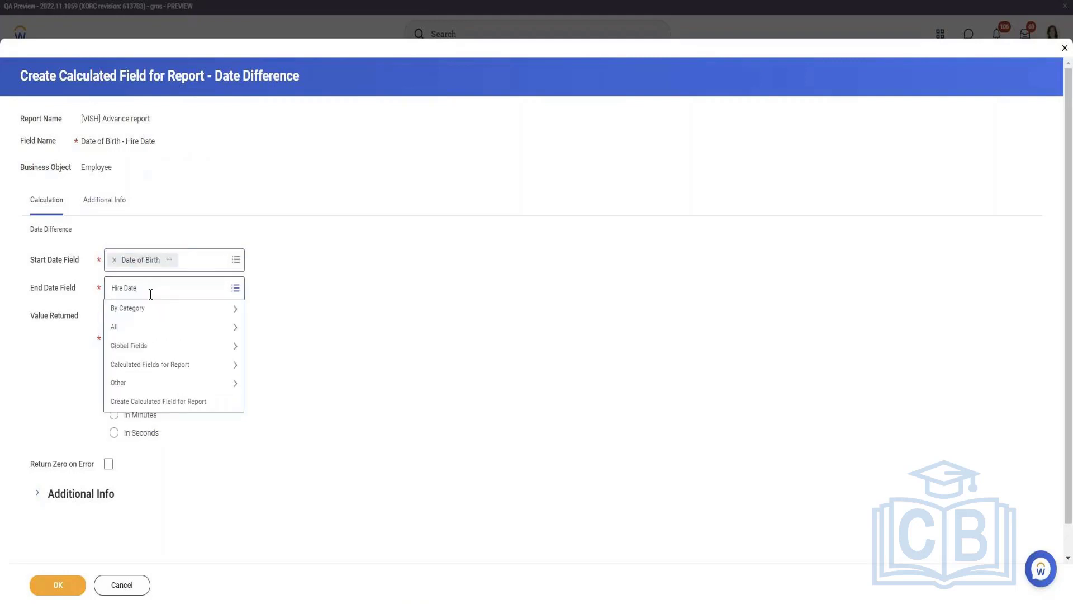
key("Return")
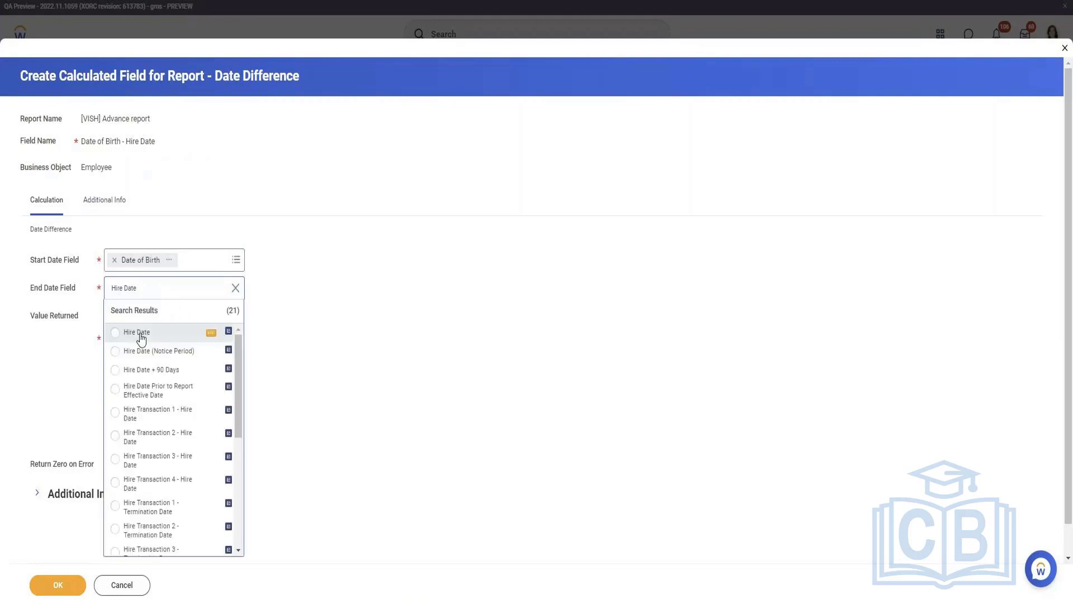
left_click(140, 333)
left_click(139, 344)
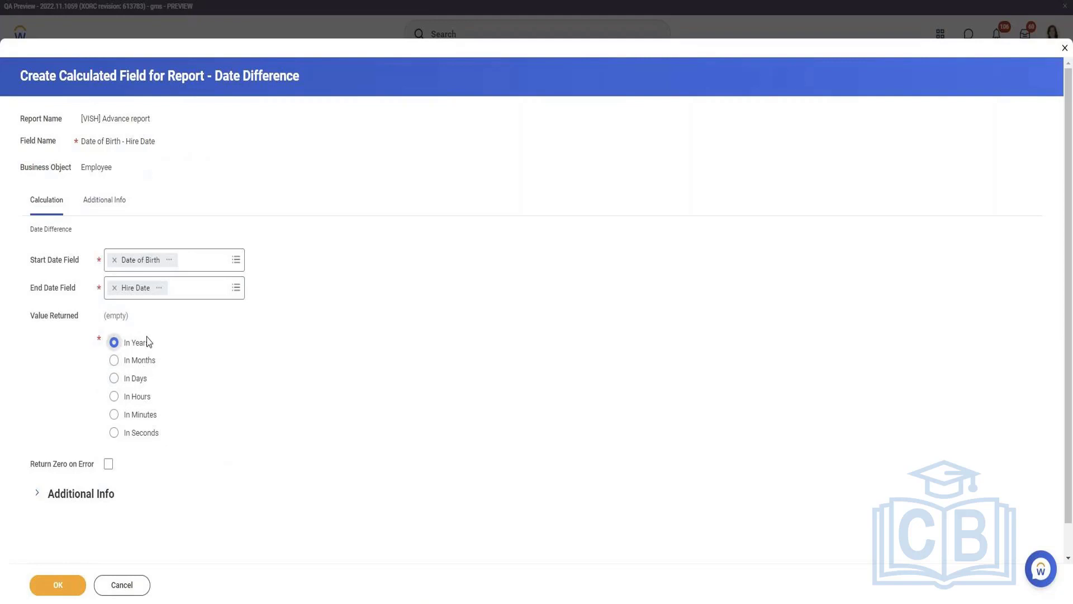
Save the Date Difference field with Return Zero on Error enabled and test the report
left_click(109, 464)
left_click(64, 585)
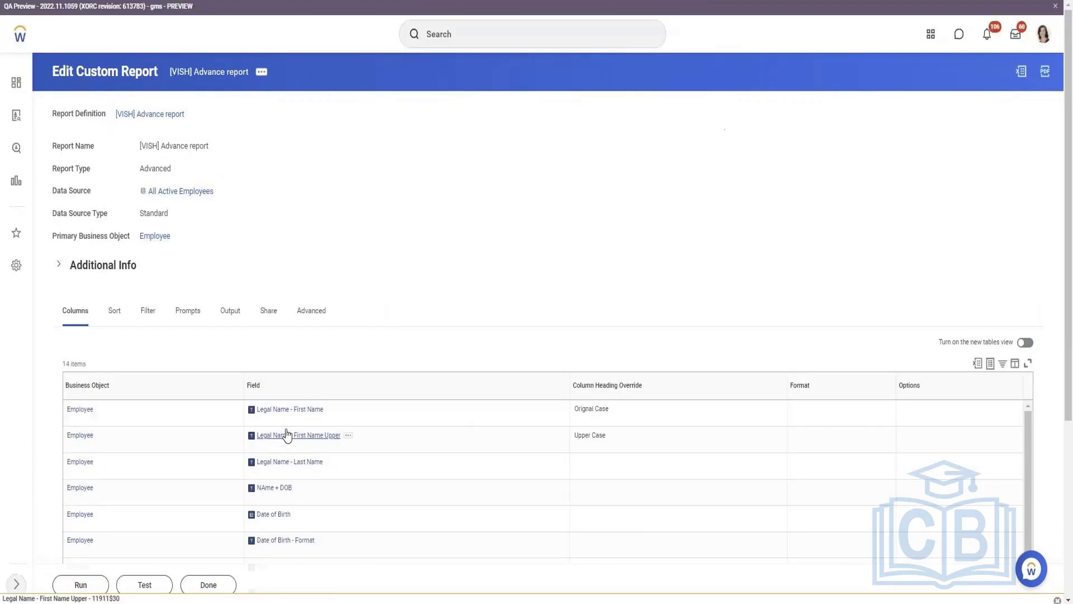
left_click(153, 583)
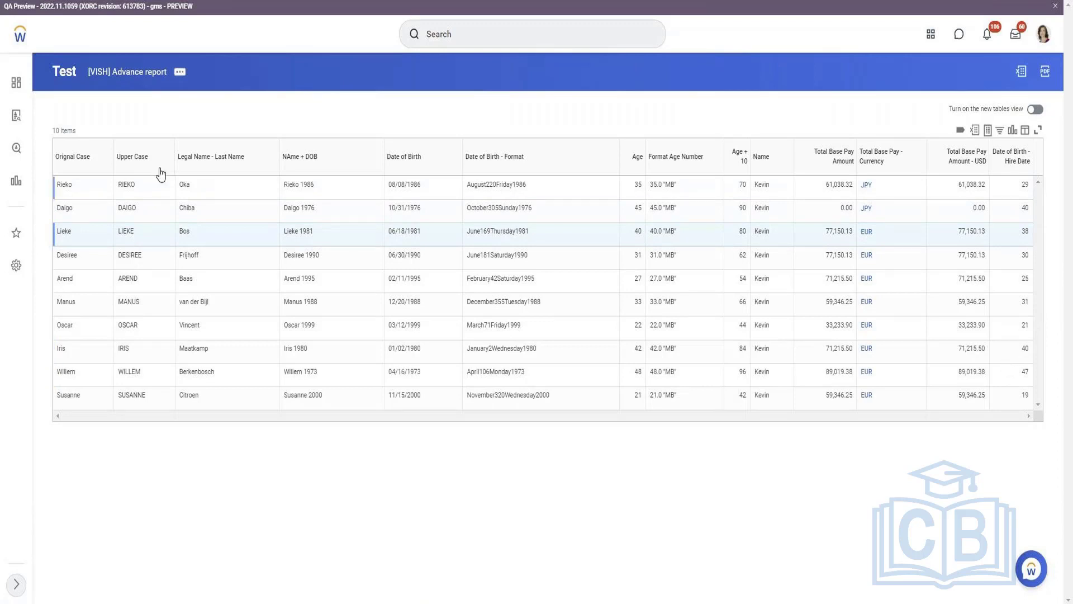
Reopen the Advance report for editing and insert a column row below Total Base Pay - Currency
left_click(181, 73)
mouse_move(254, 109)
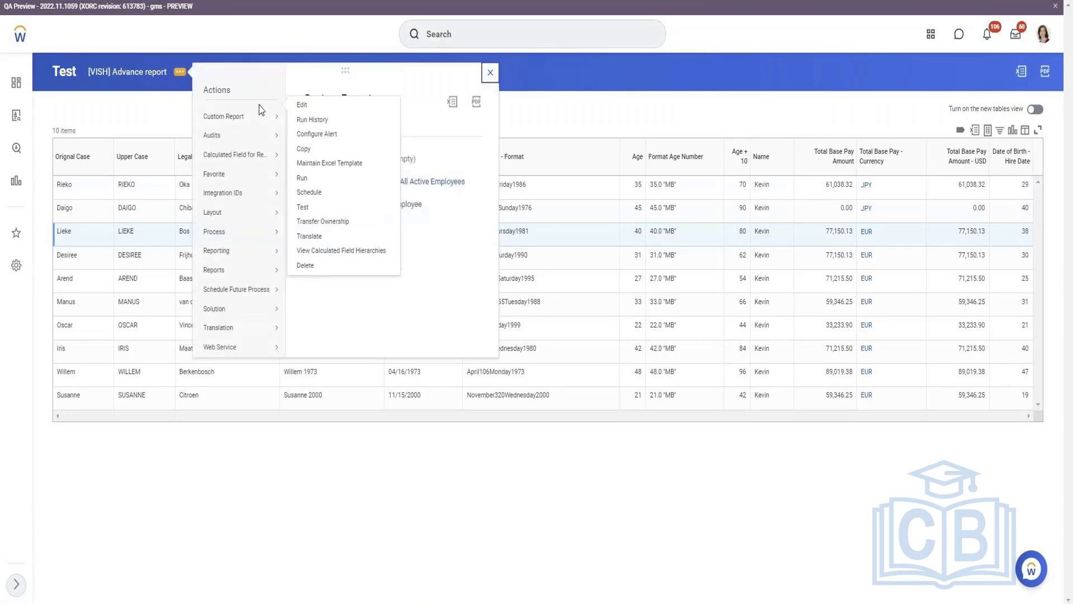
left_click(309, 106)
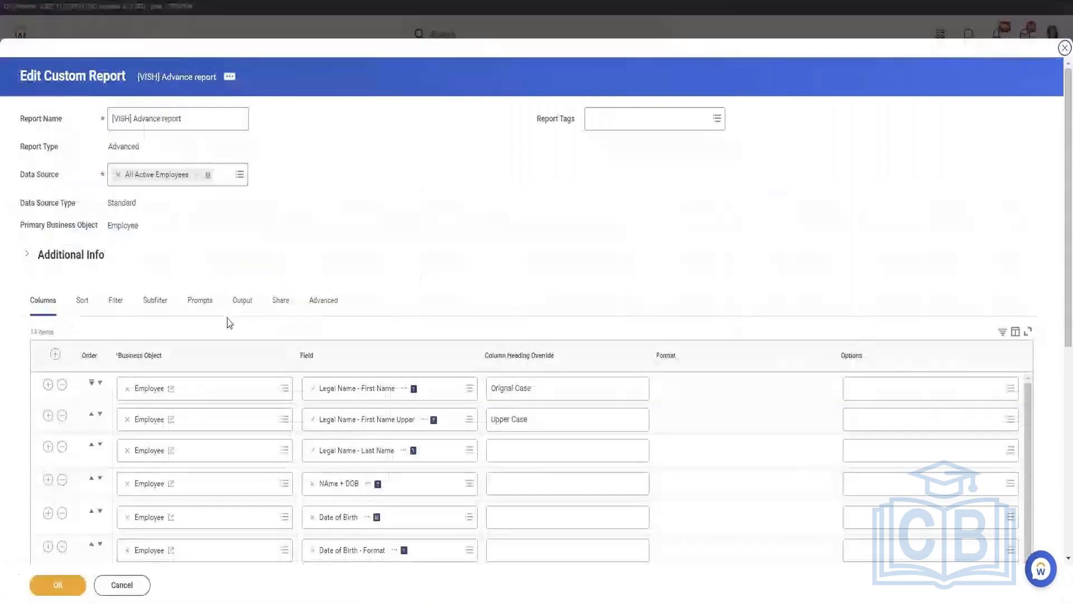
scroll(226, 323, "down", 5)
left_click(48, 371)
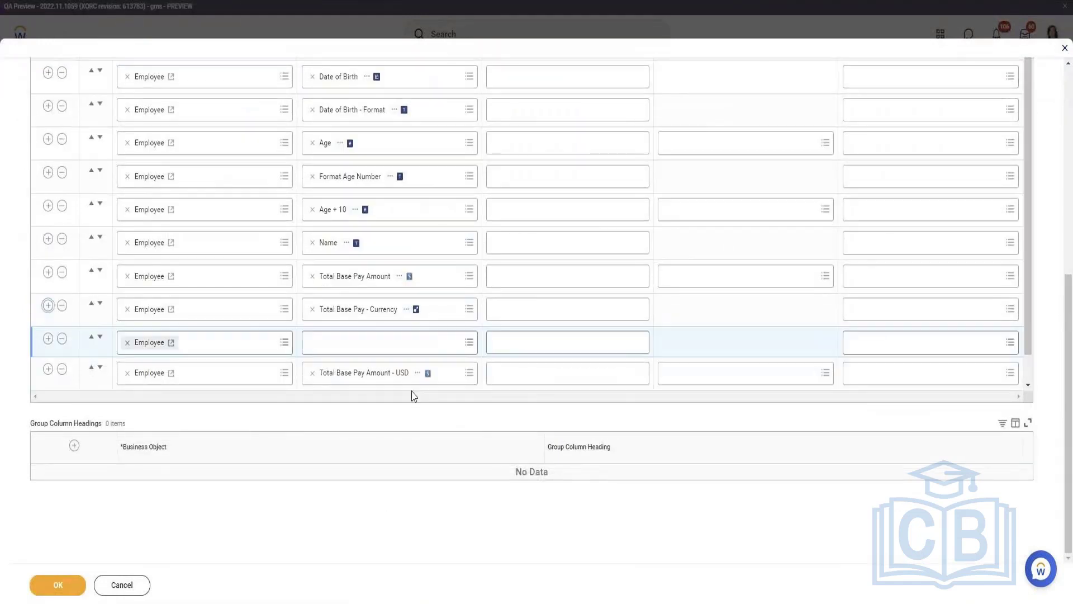
Create a report calculated field named "Date of Birth + 1" in the inserted row with the Increment or Decrement Date function
scroll(413, 380, "down", 1)
left_click(386, 311)
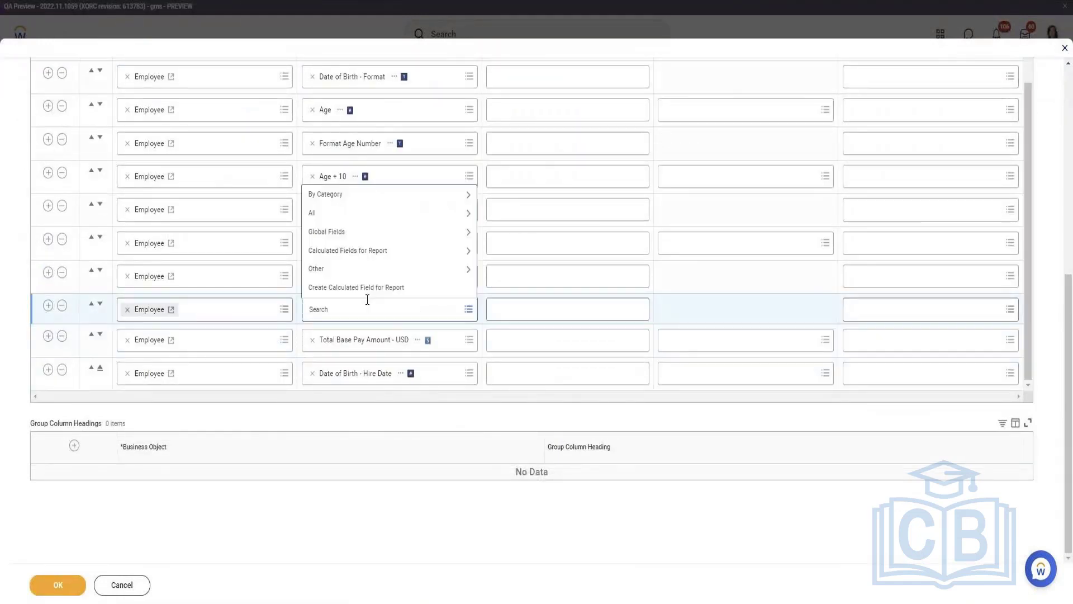
left_click(367, 289)
left_click(137, 207)
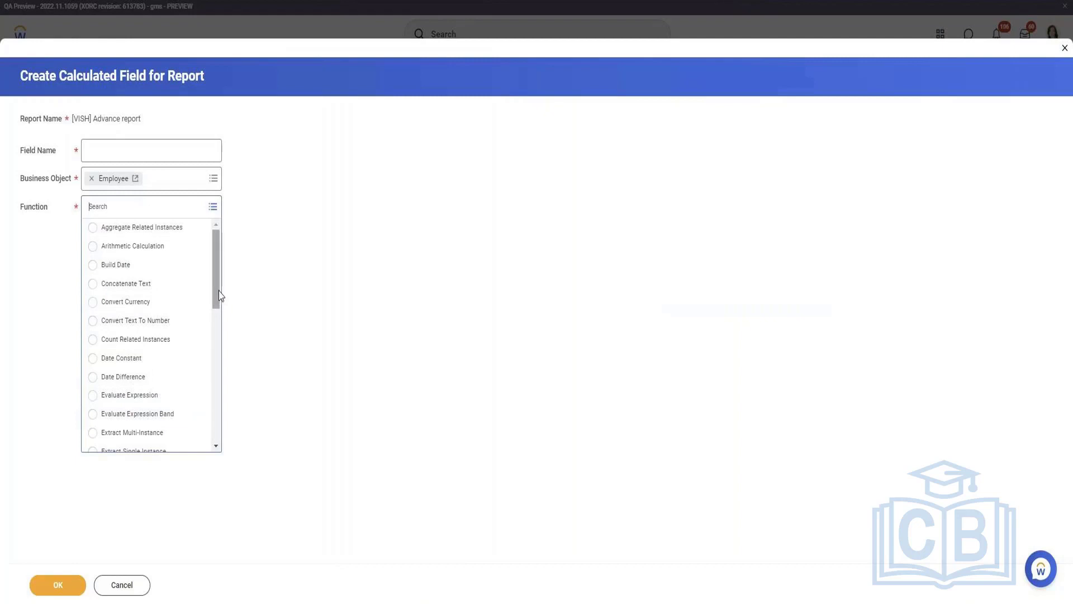
scroll(219, 298, "down", 1)
scroll(218, 307, "down", 4)
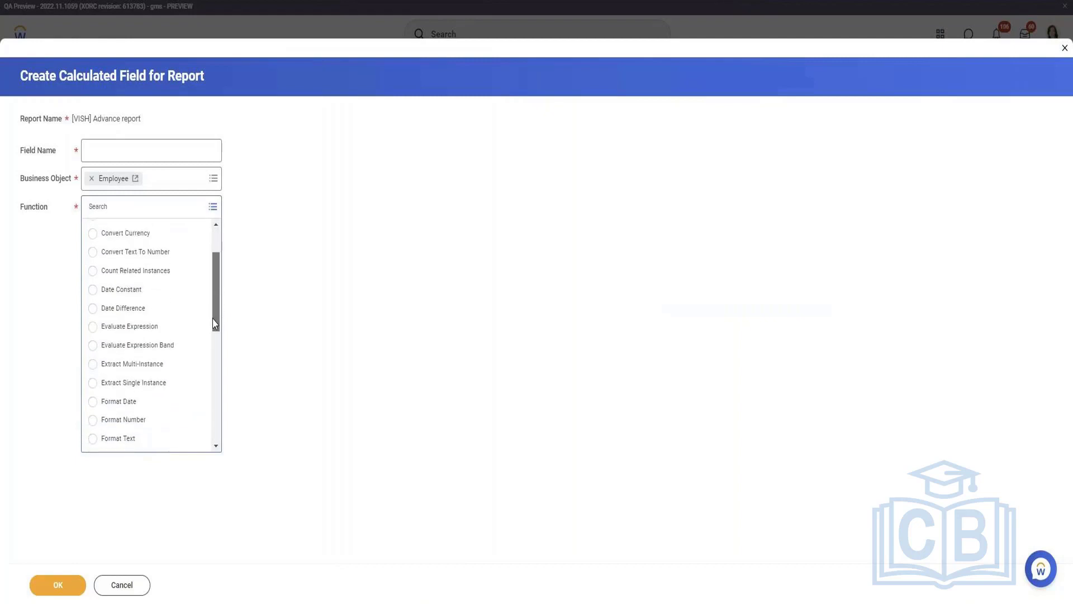
left_click_drag(213, 327, 220, 377)
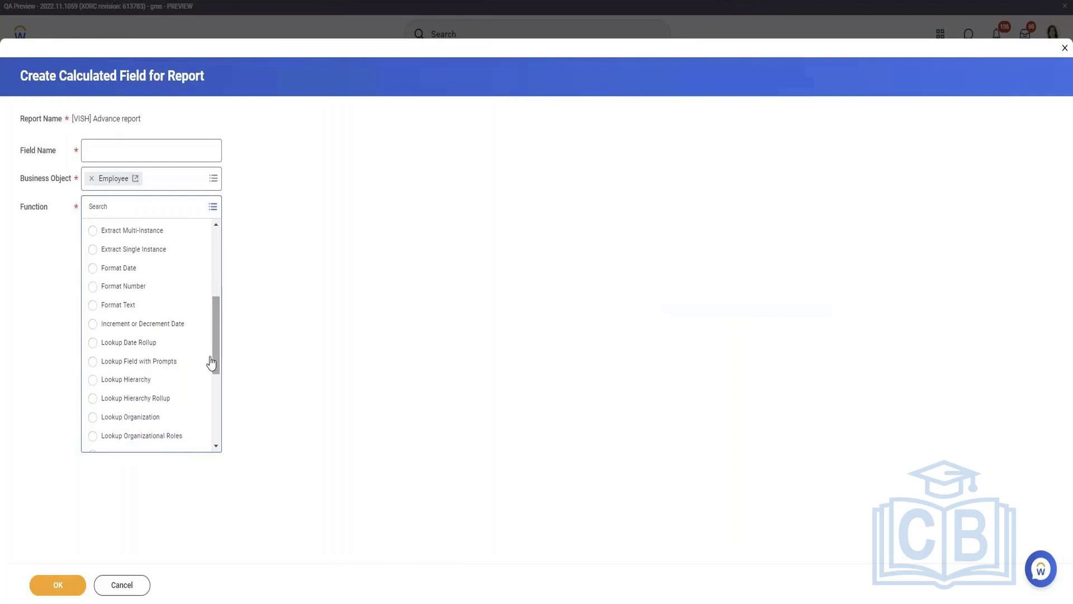
left_click(188, 331)
left_click(146, 141)
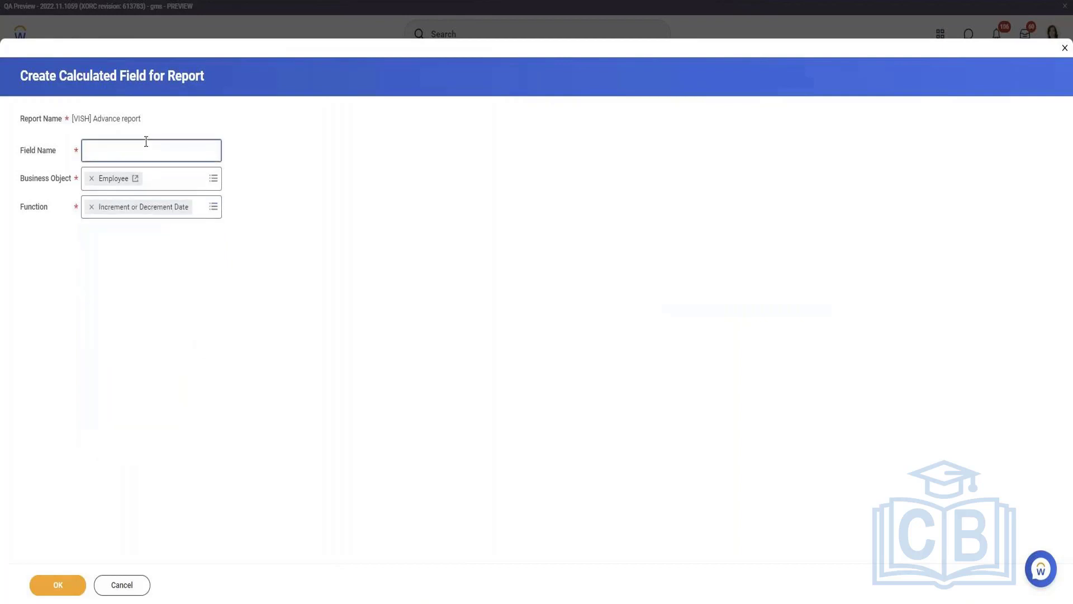
type("Date of Birth + 1")
left_click(56, 585)
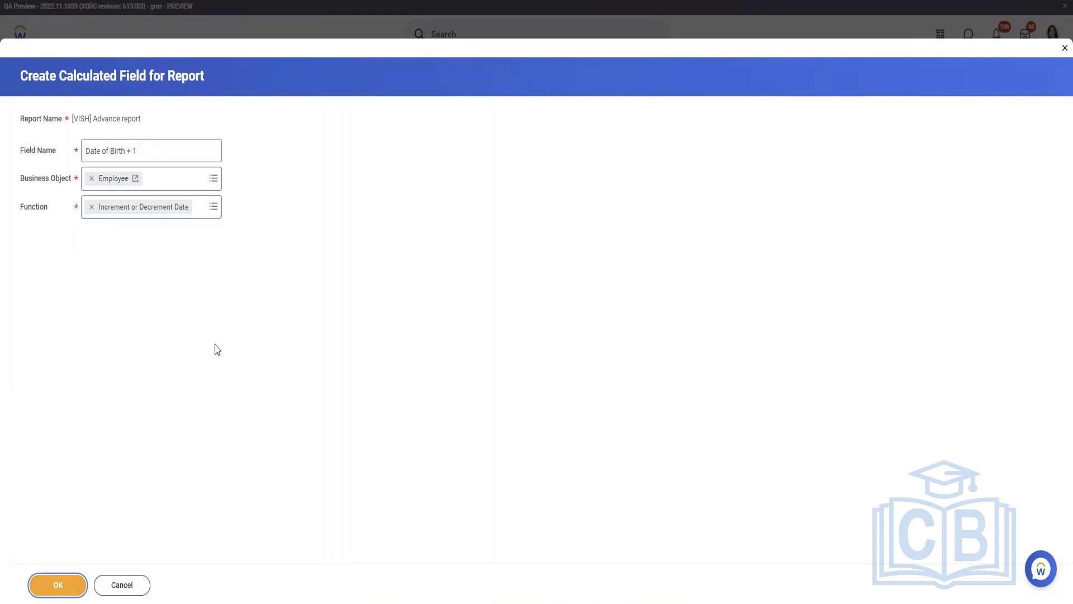
Set the Date Field of the Increment or Decrement Date calculation to Date of Birth
left_click(160, 252)
type("Date")
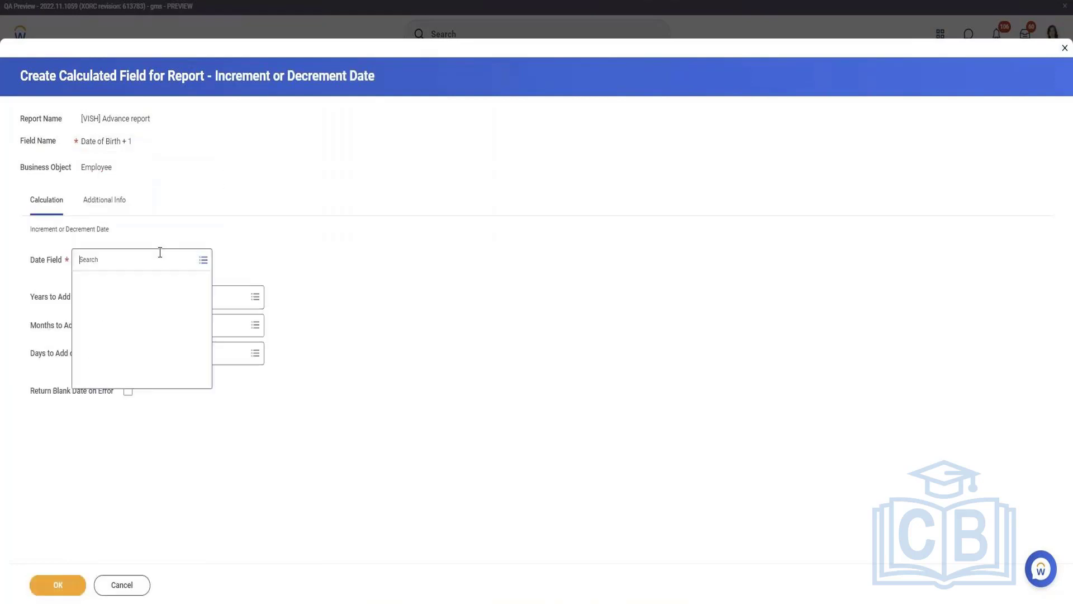
type(" of bi")
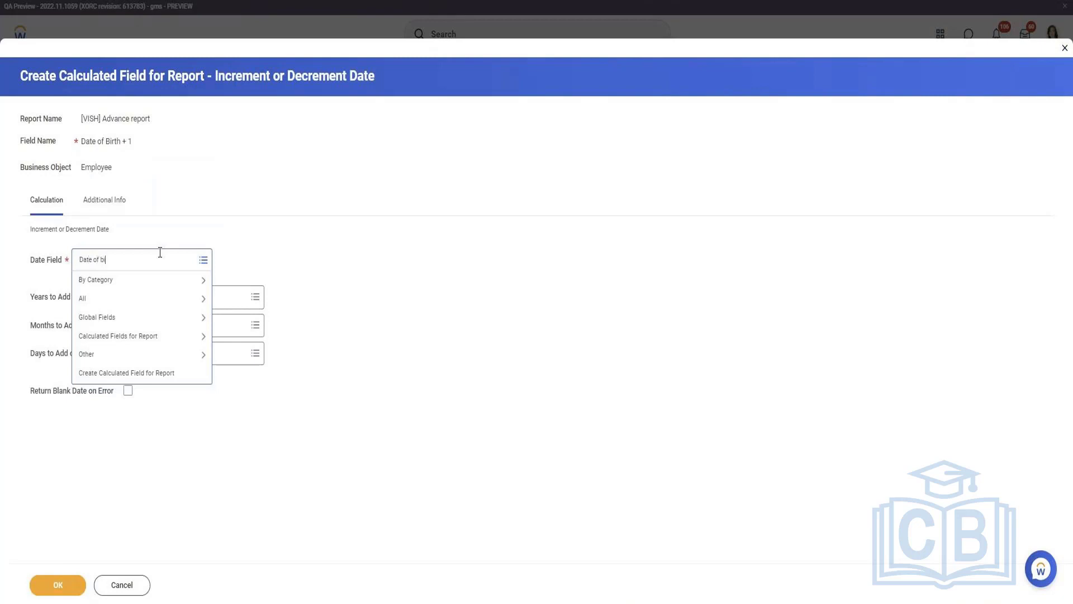
type("rth")
key("Return")
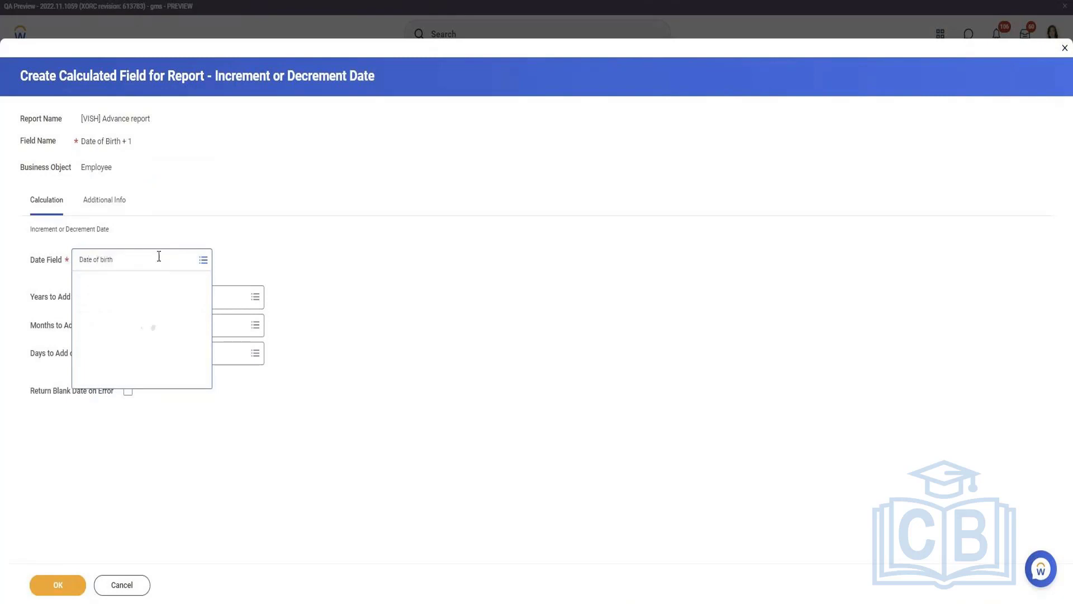
left_click(147, 296)
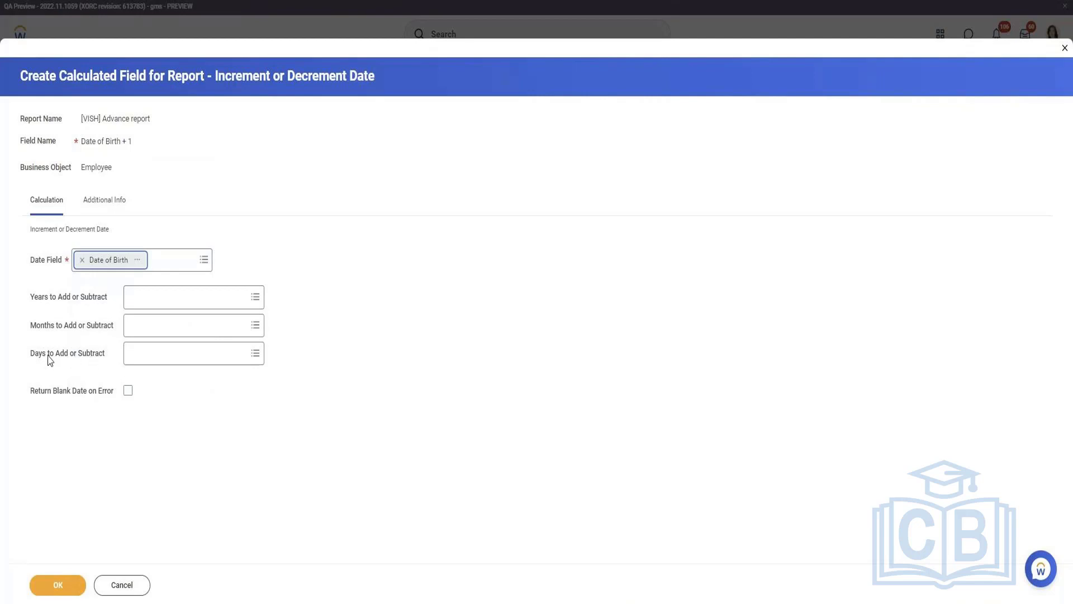
Set Days to Add or Subtract to -1 and save the "Date of Birth + 1" calculated field
left_click(132, 358)
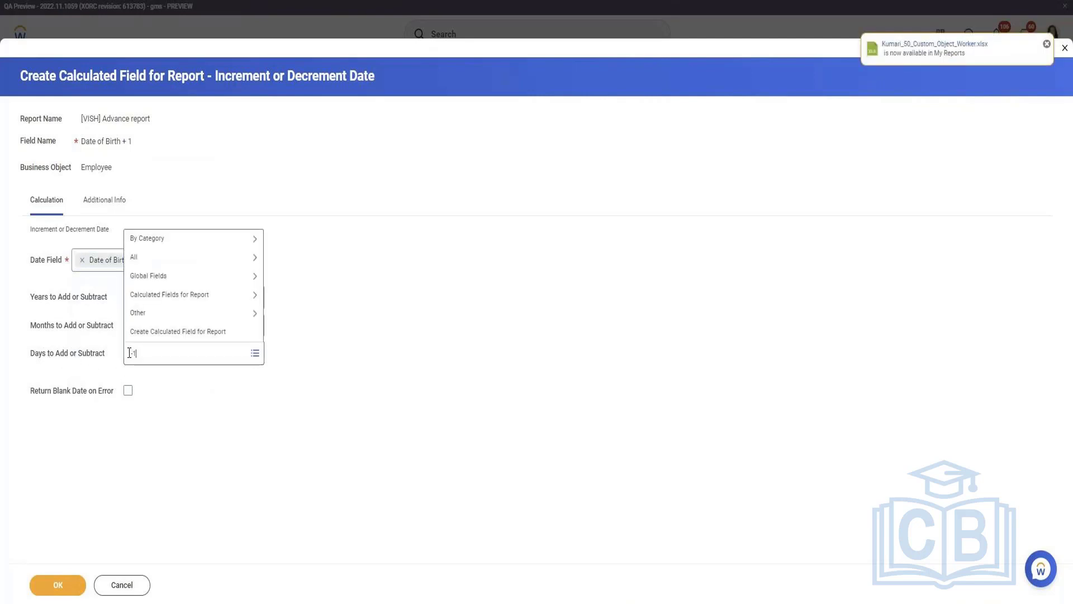
type("-1")
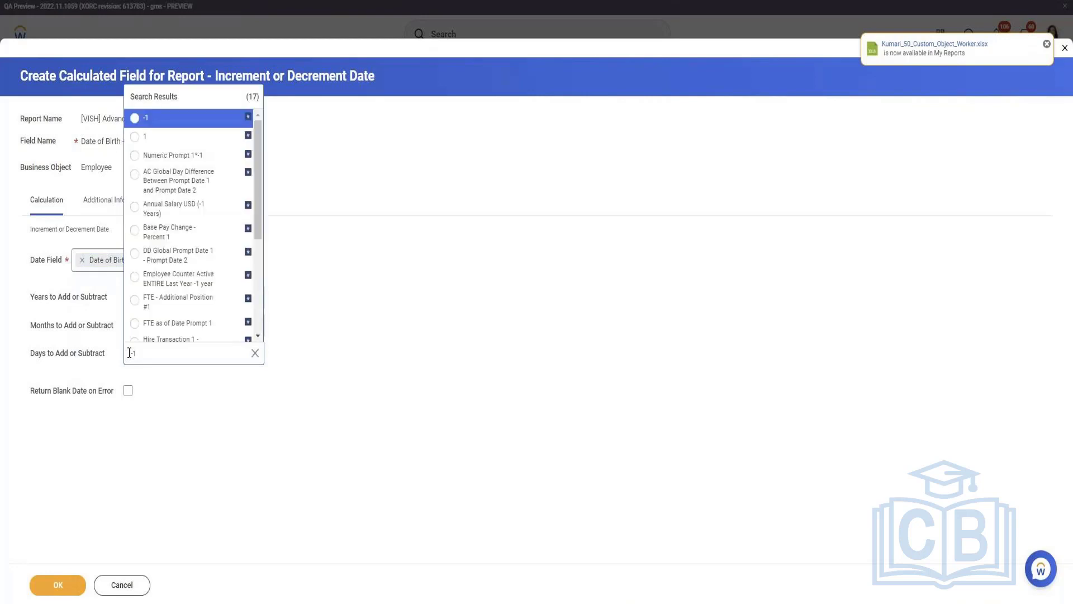
key("Return")
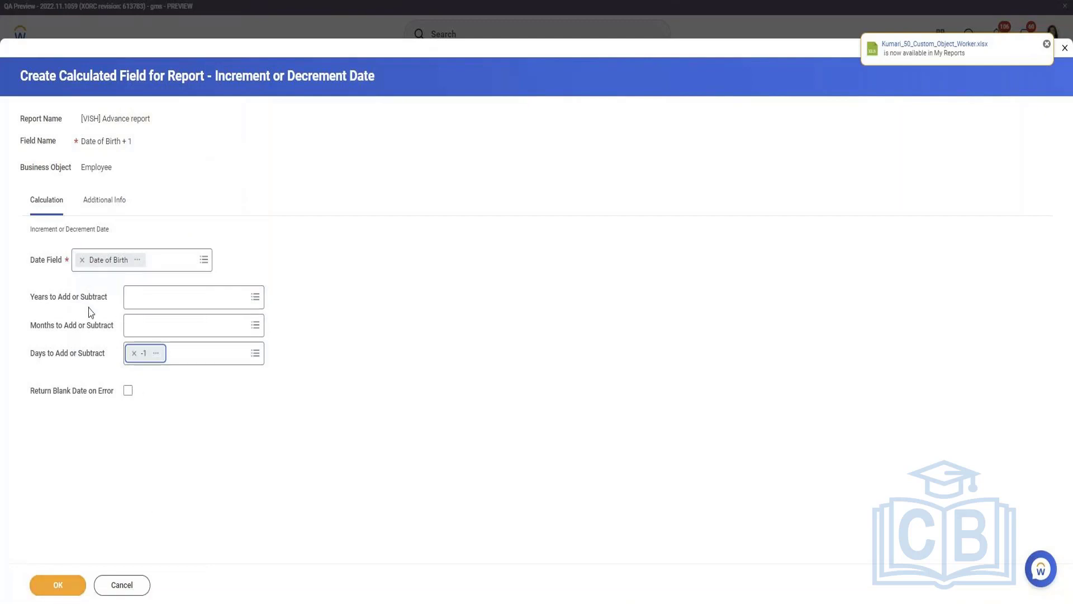
left_click(55, 588)
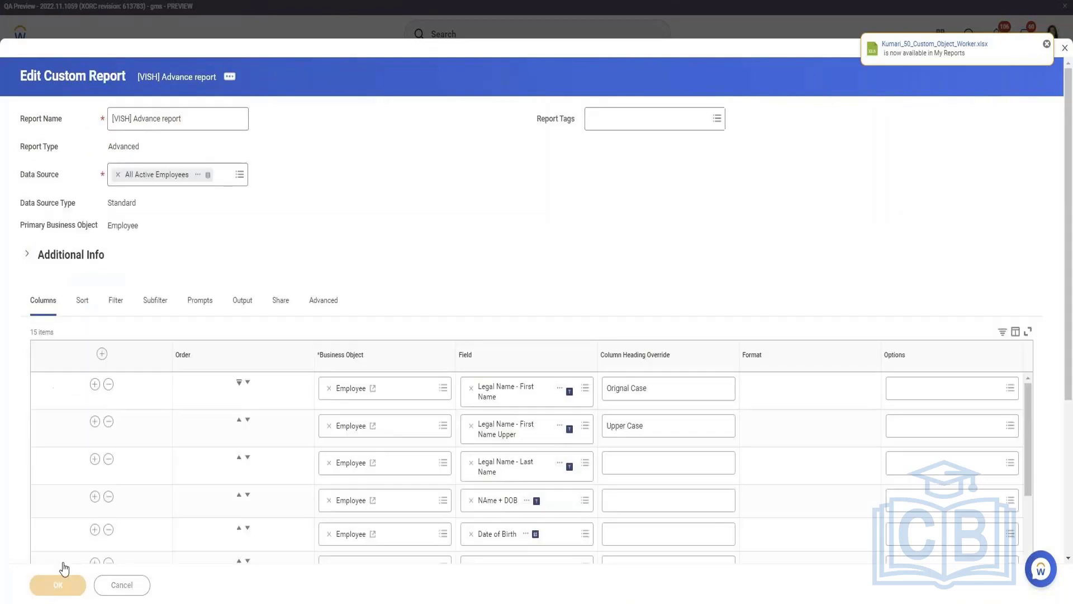
Save the Advance report with its new date column and run it to show the output
scroll(150, 505, "down", 3)
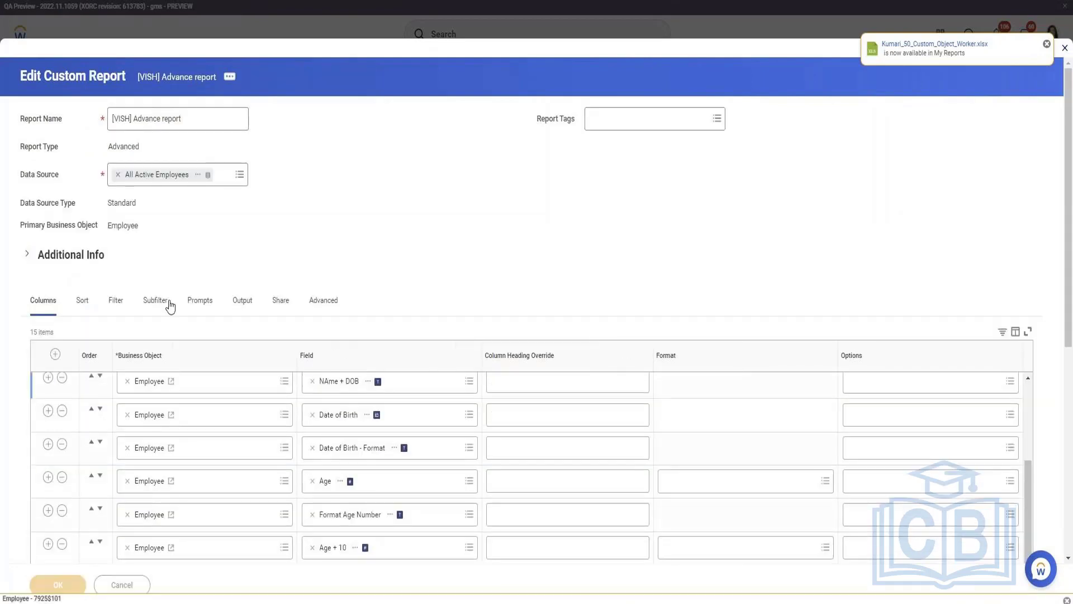
scroll(197, 207, "down", 7)
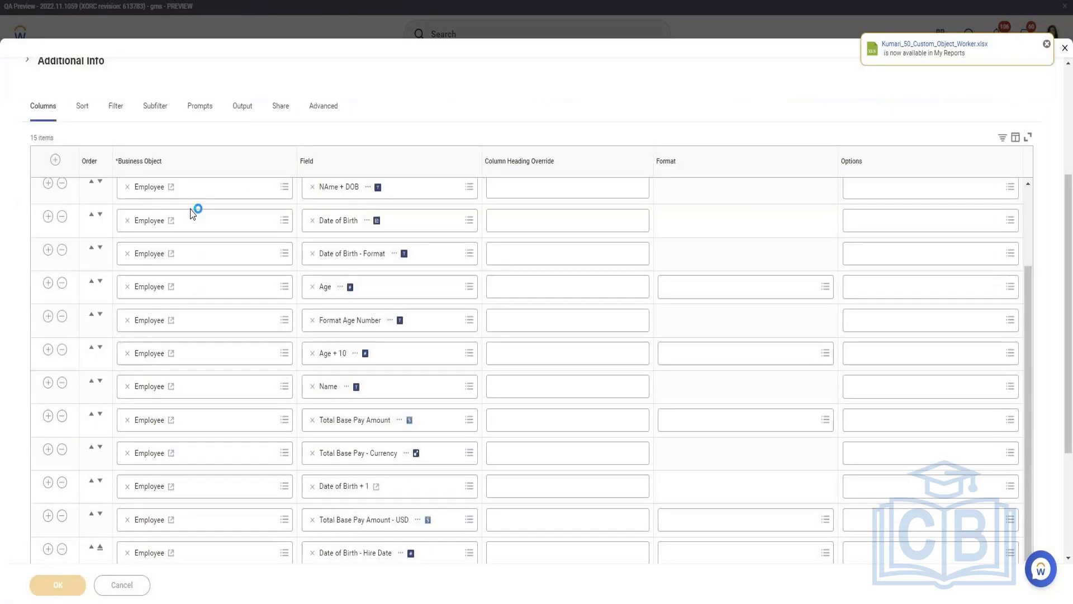
left_click(79, 580)
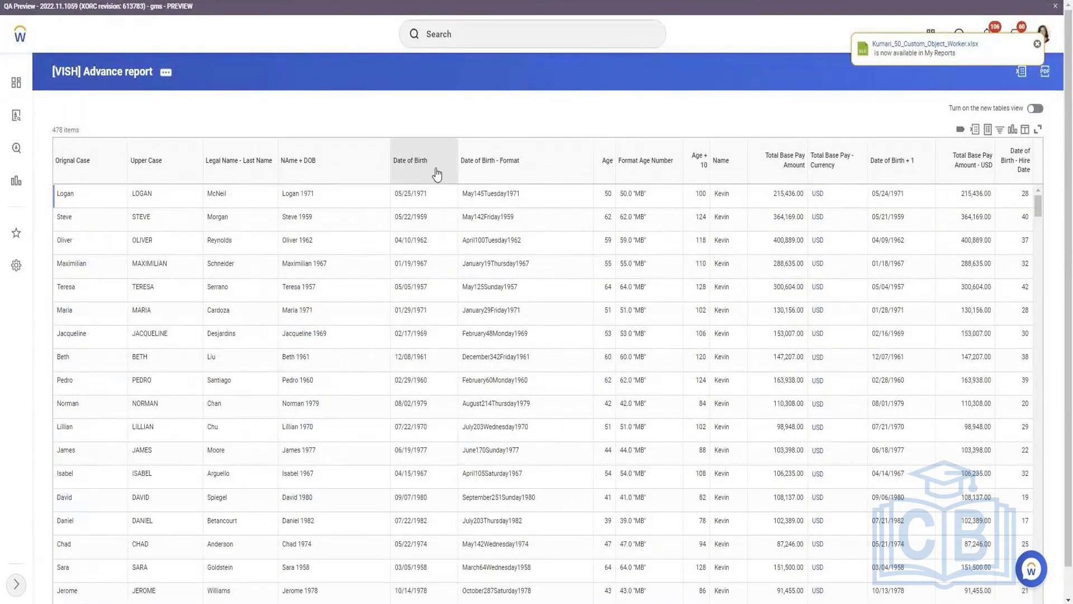
Compare the first employee's value in the Date of Birth column with the one in the Date of Birth + 1 column
triple_click(402, 196)
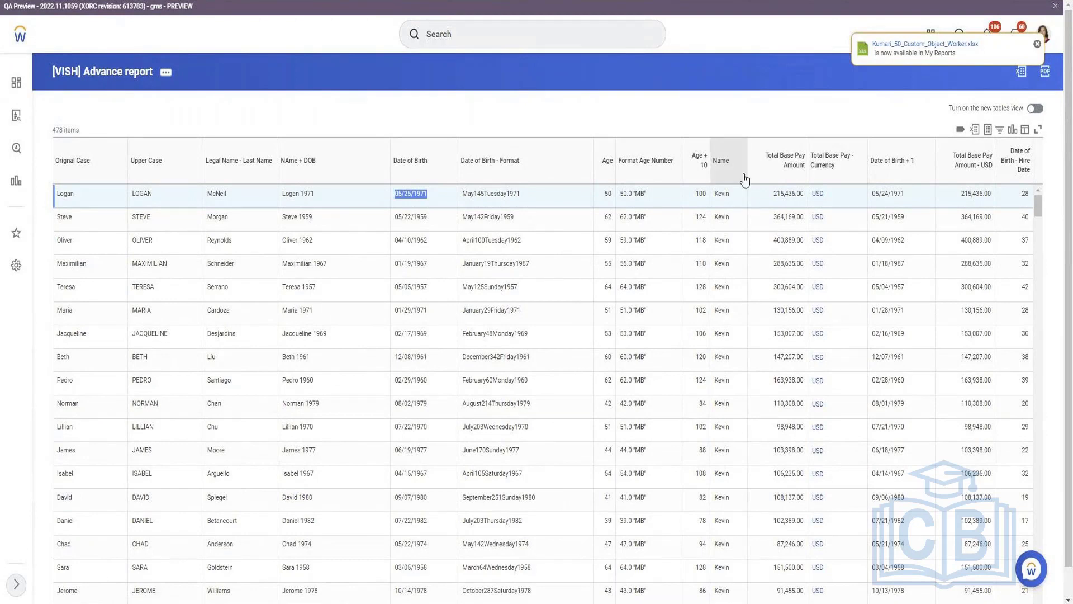
left_click(889, 192)
triple_click(889, 192)
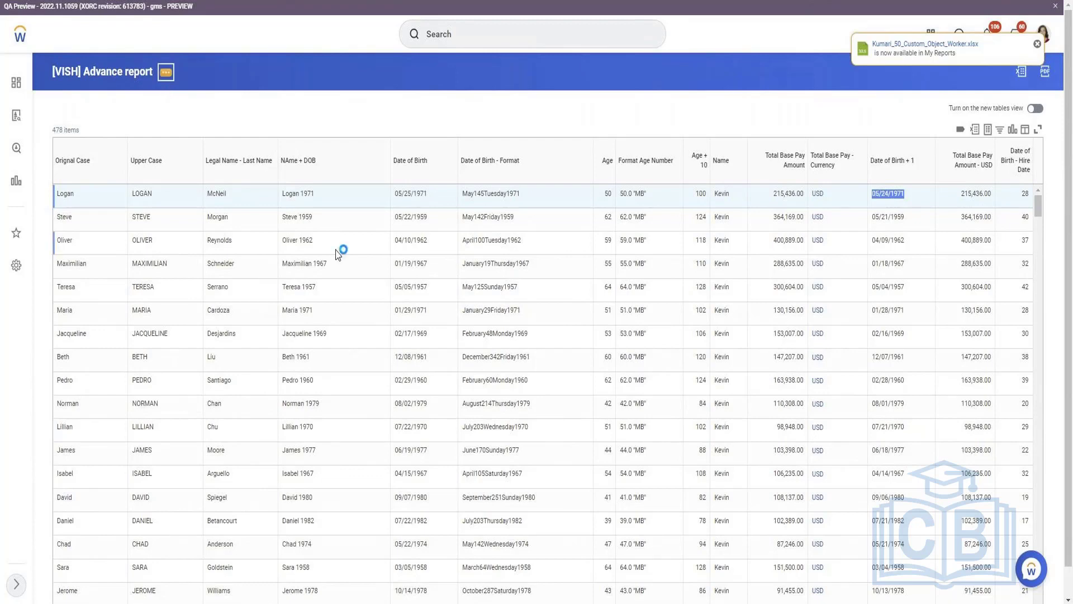
left_click(565, 88)
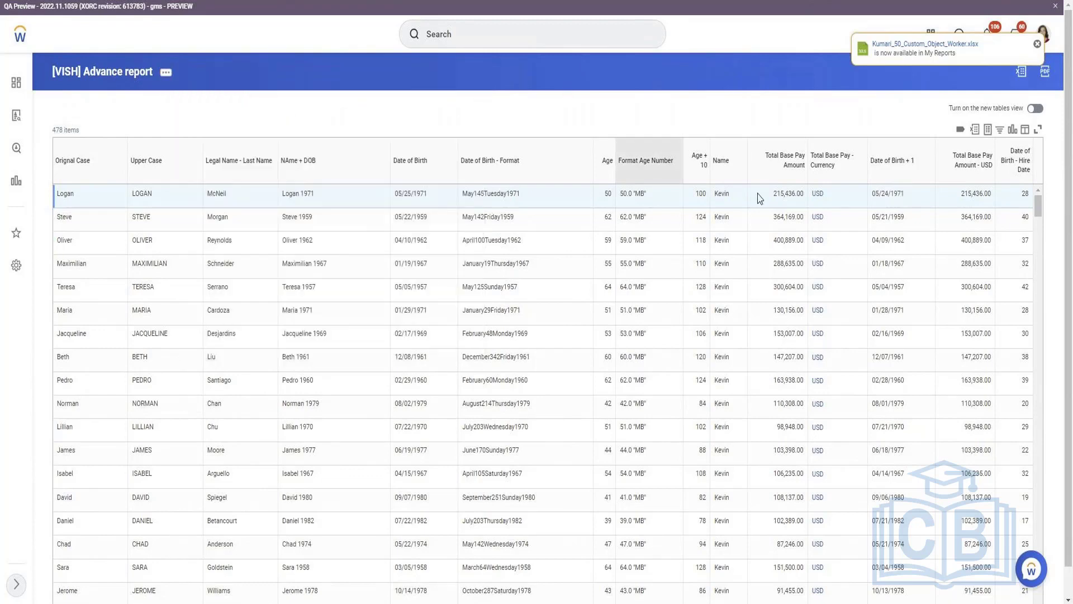
triple_click(895, 194)
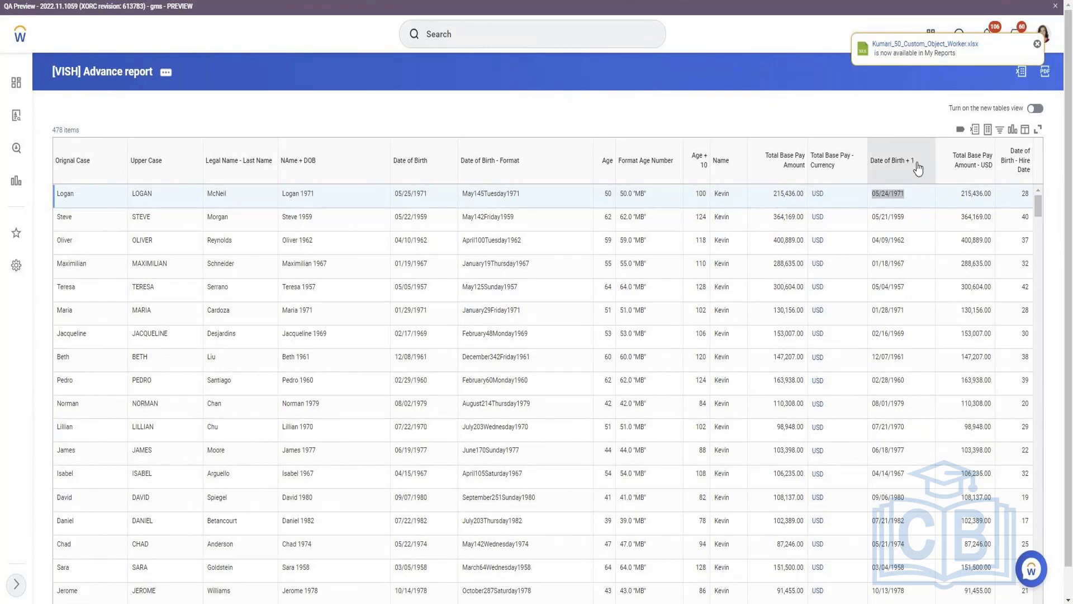
left_click_drag(918, 168, 803, 168)
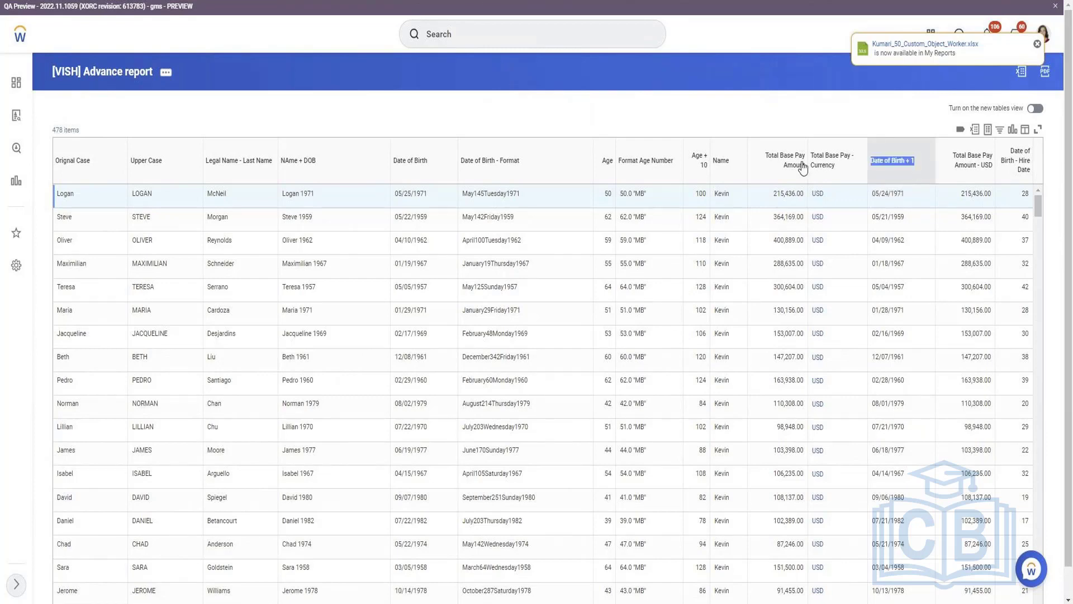
Reopen the Advance report for editing and insert another column row directly below Total Base Pay - Currency
left_click(166, 73)
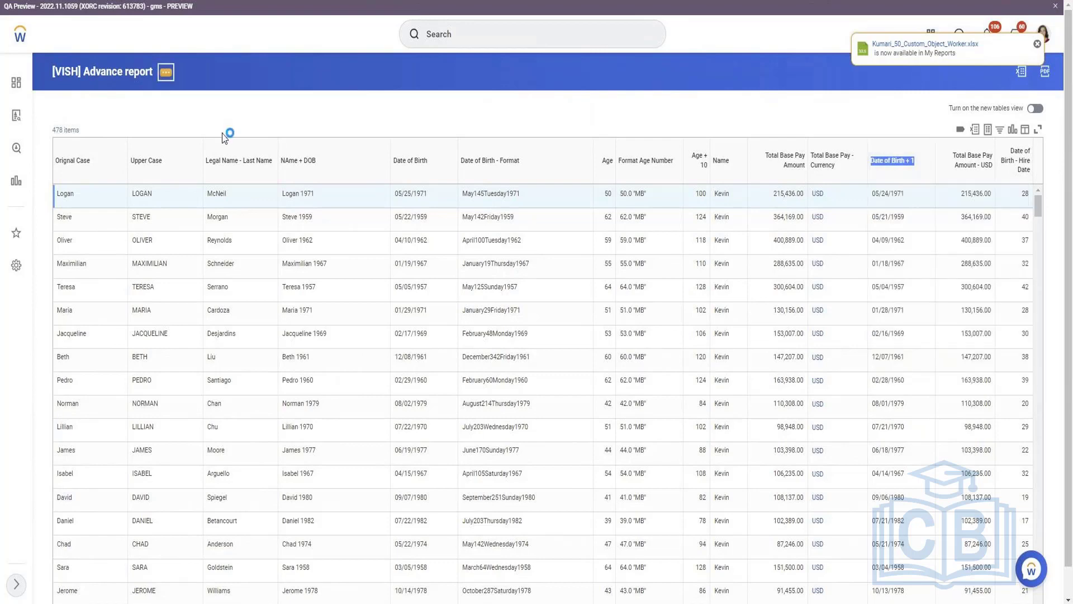
mouse_move(247, 127)
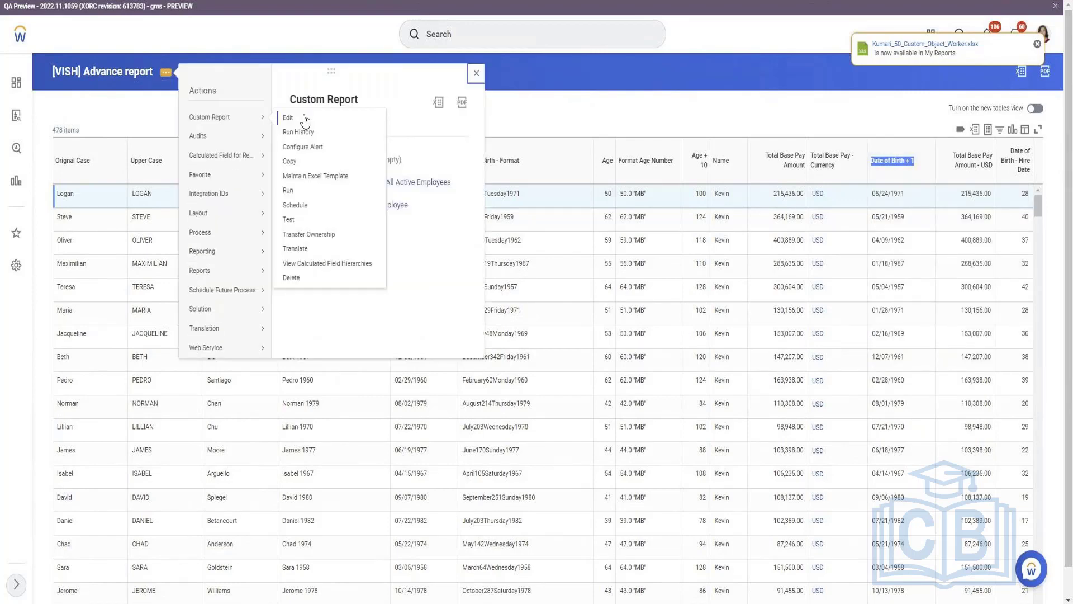
left_click(305, 118)
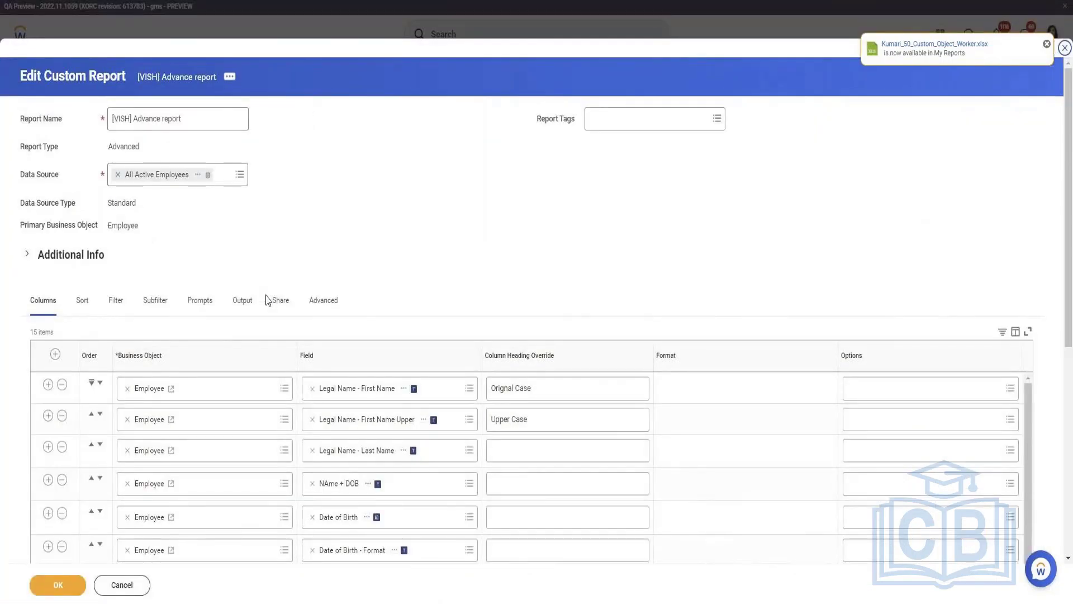
scroll(267, 300, "down", 3)
scroll(268, 300, "down", 5)
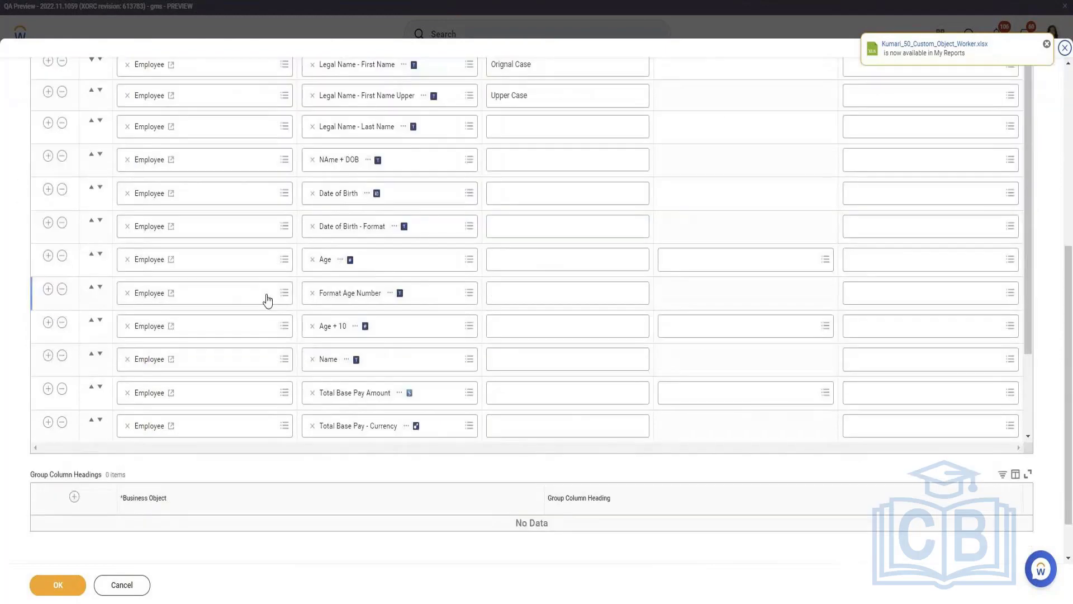
scroll(268, 300, "down", 1)
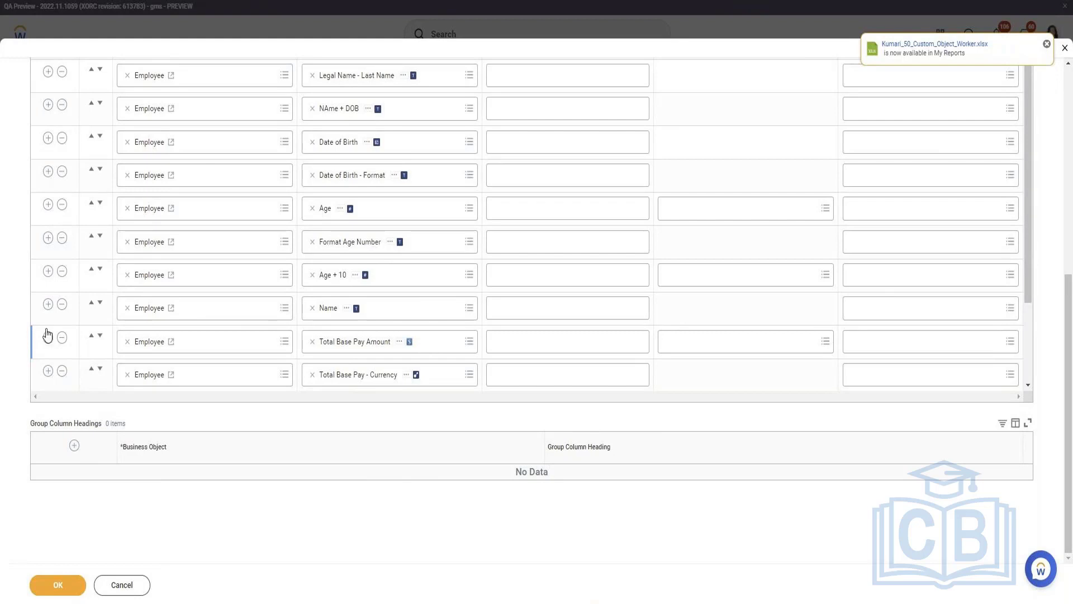
left_click(48, 370)
Start a new report calculated field in the inserted row and choose Substring Text as its function
left_click(391, 276)
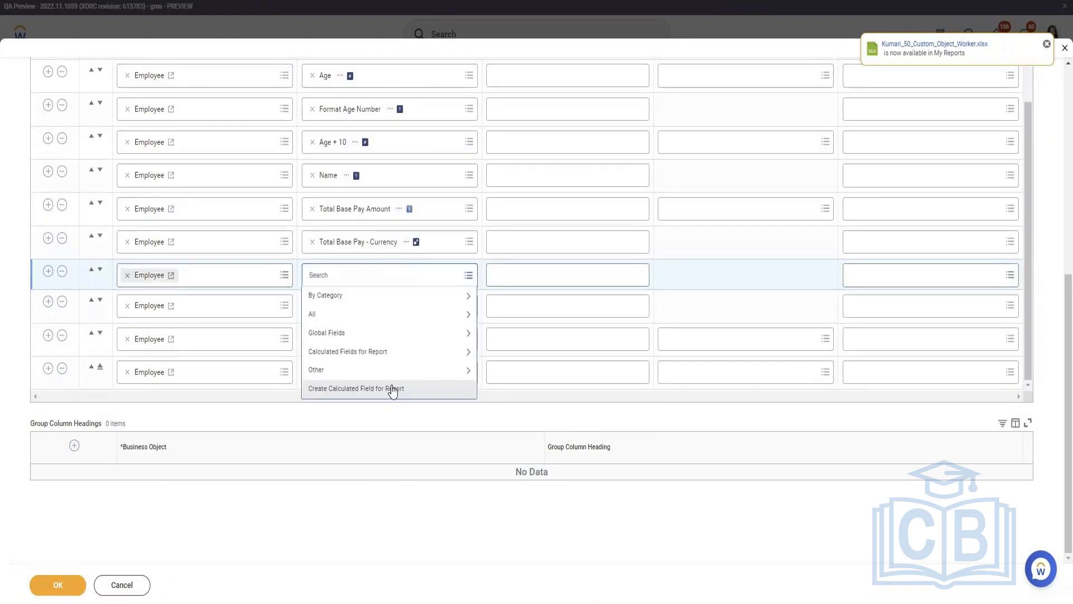
left_click(393, 388)
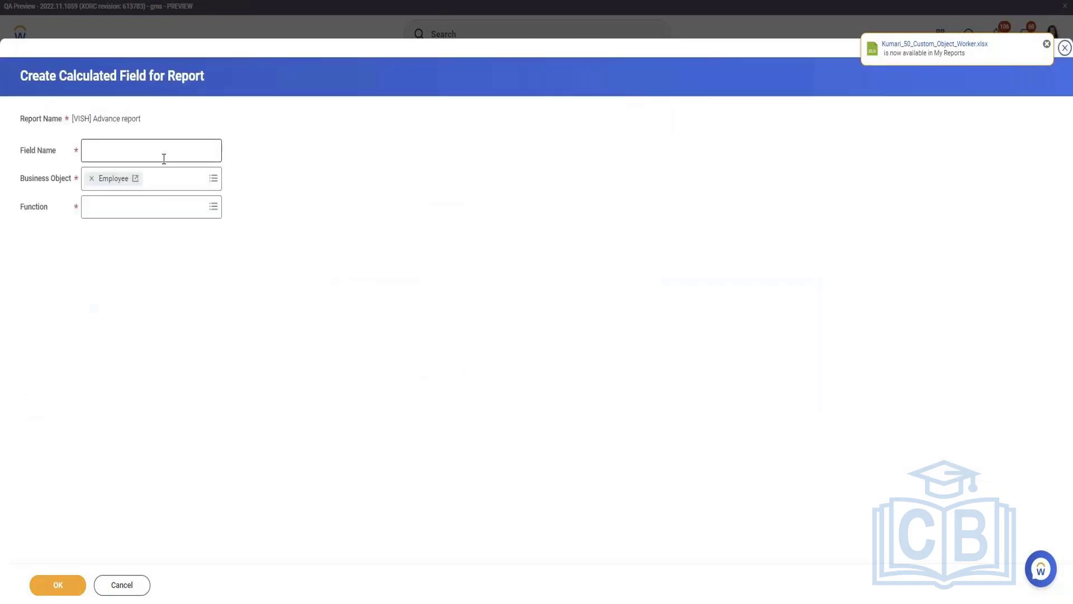
left_click(165, 208)
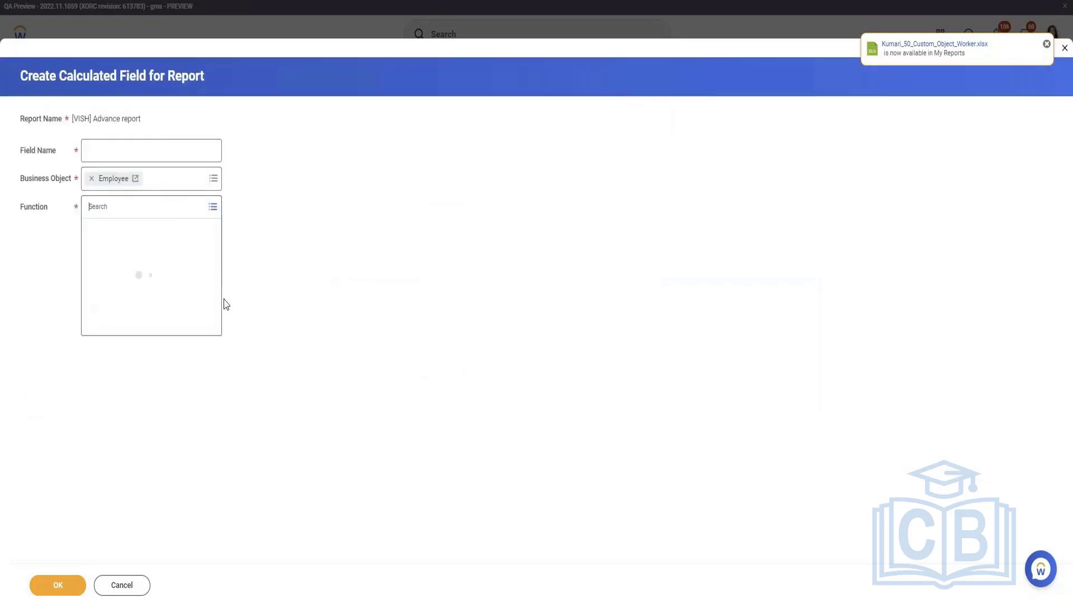
scroll(173, 307, "down", 5)
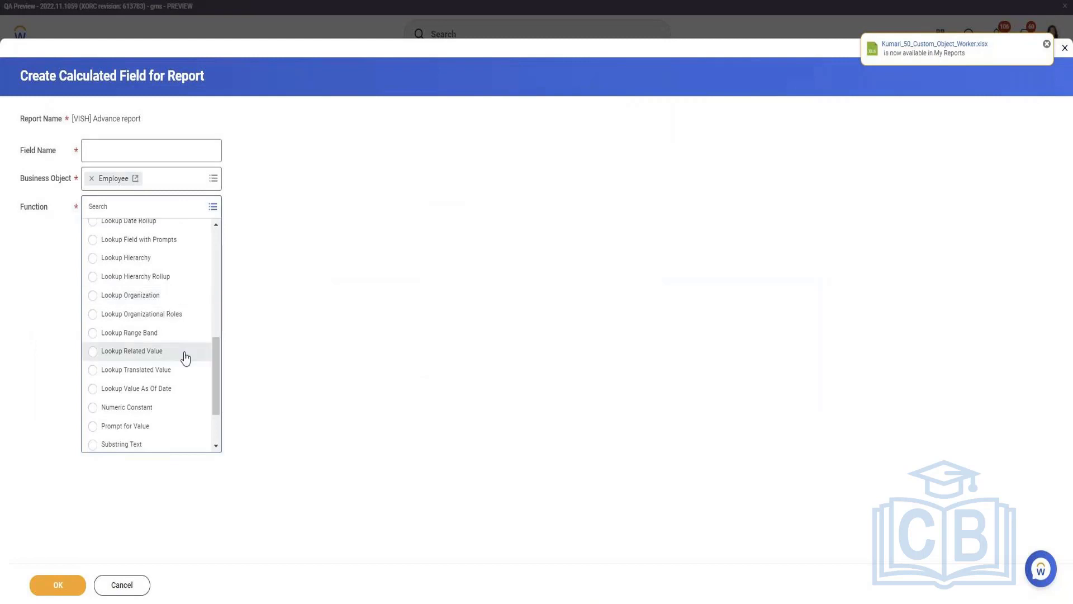
scroll(185, 350, "up", 2)
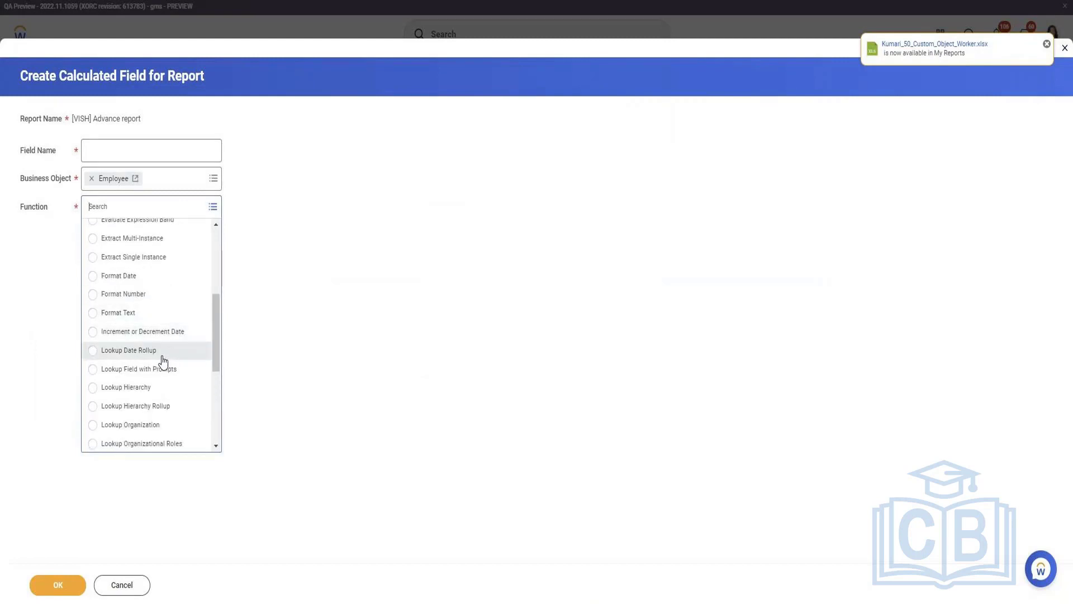
scroll(164, 355, "down", 3)
scroll(163, 351, "down", 2)
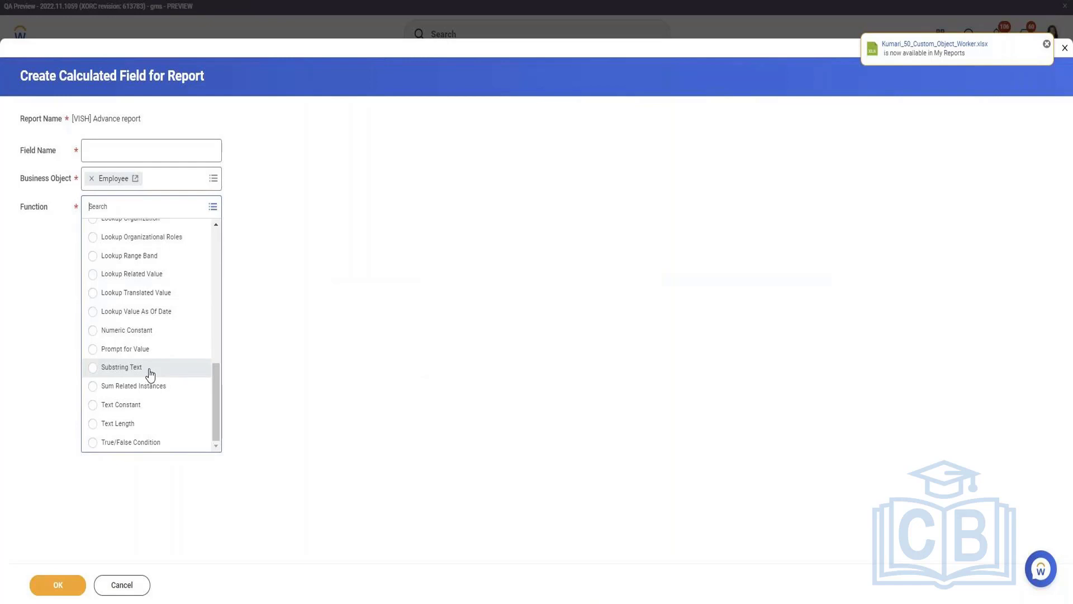
left_click(150, 369)
Name the calculated field "Legal Last Name Substring" and continue to its calculation settings
left_click(156, 144)
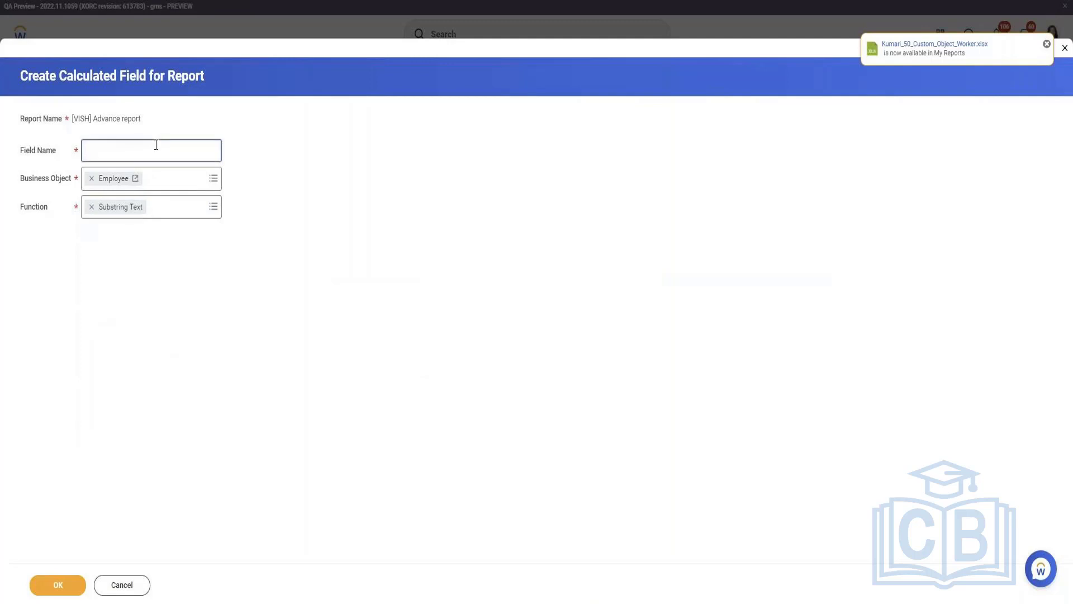
type("Legal Last")
type(" Name Sub")
type("sti")
type("ing")
left_click(79, 582)
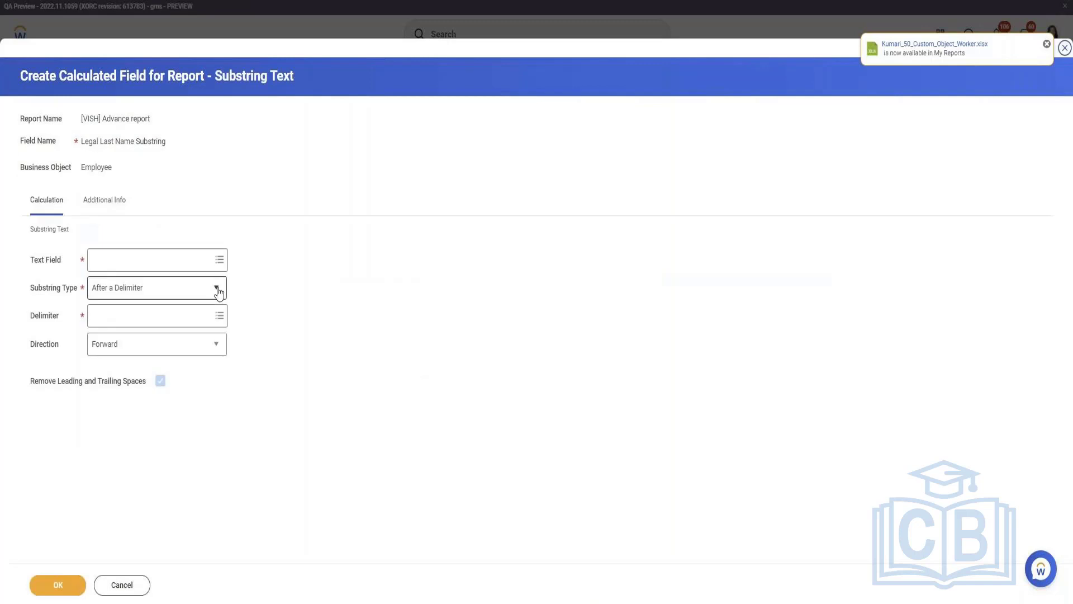
Set the Text Field of the substring calculation to Legal Last Name - Local
left_click(172, 252)
type("Leg")
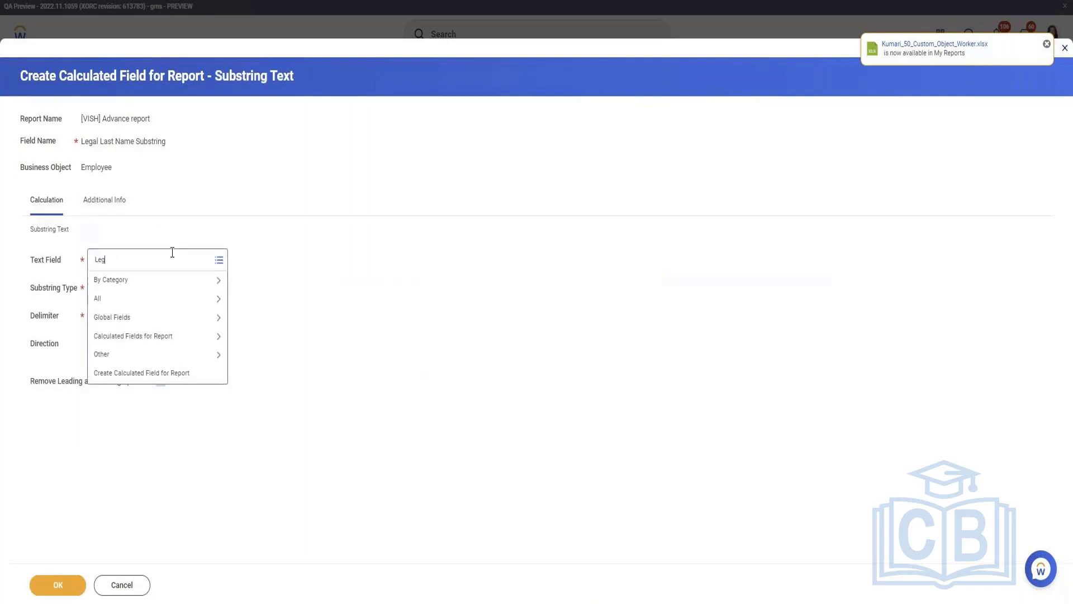
type("al Last Name")
key("Return")
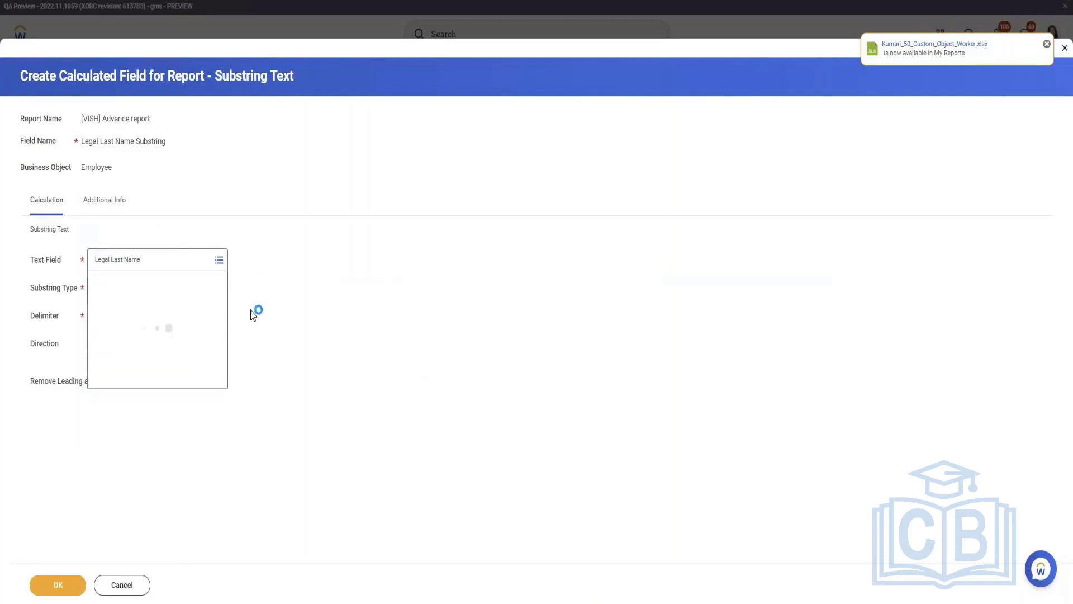
left_click(188, 323)
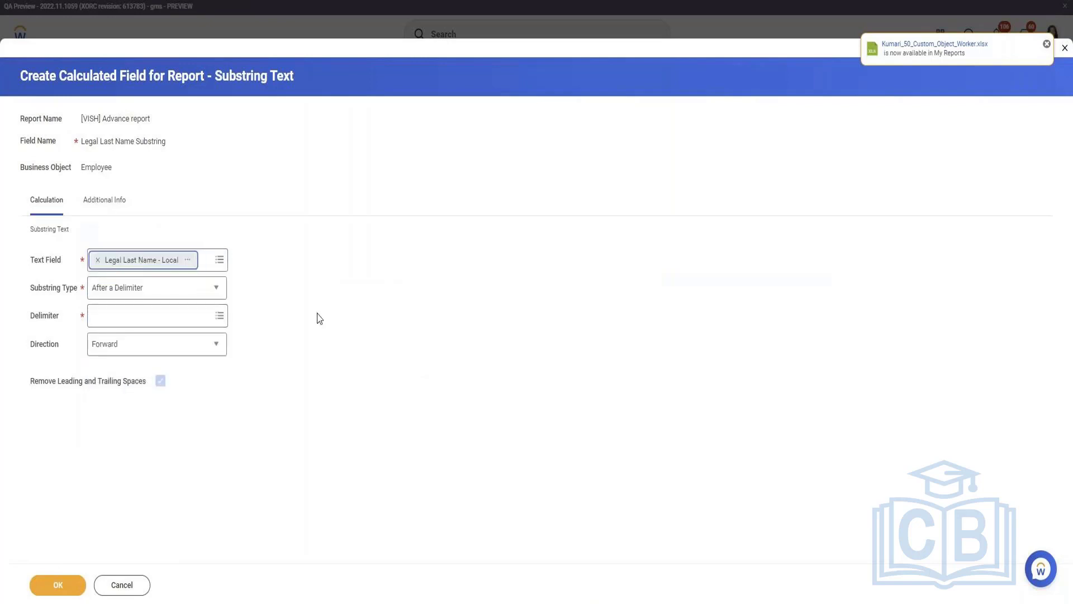
Set the Substring Type of the calculated field to Fixed Position
left_click(168, 316)
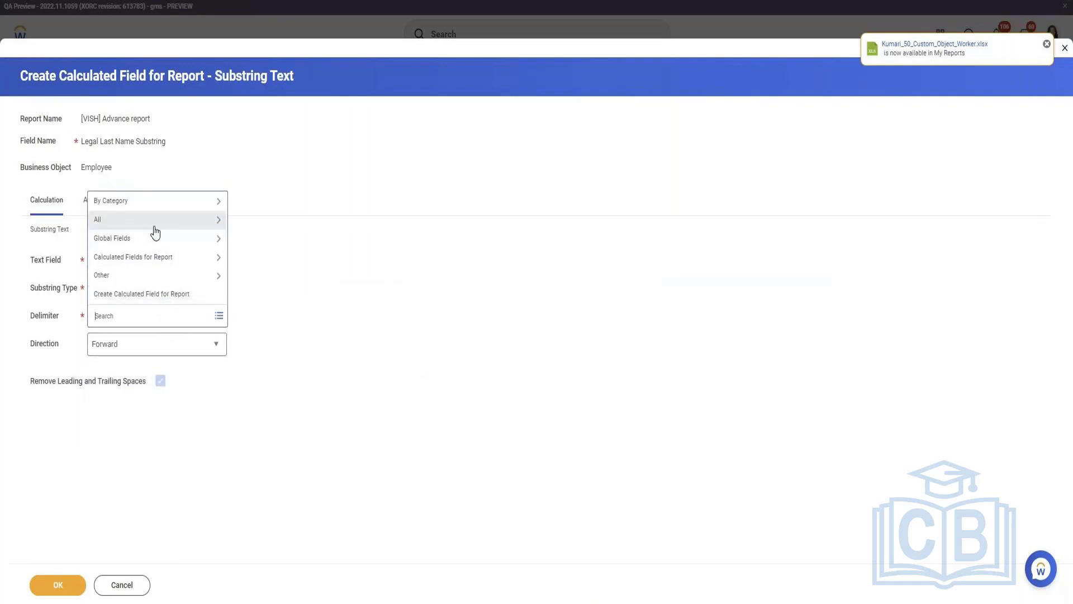
left_click(305, 391)
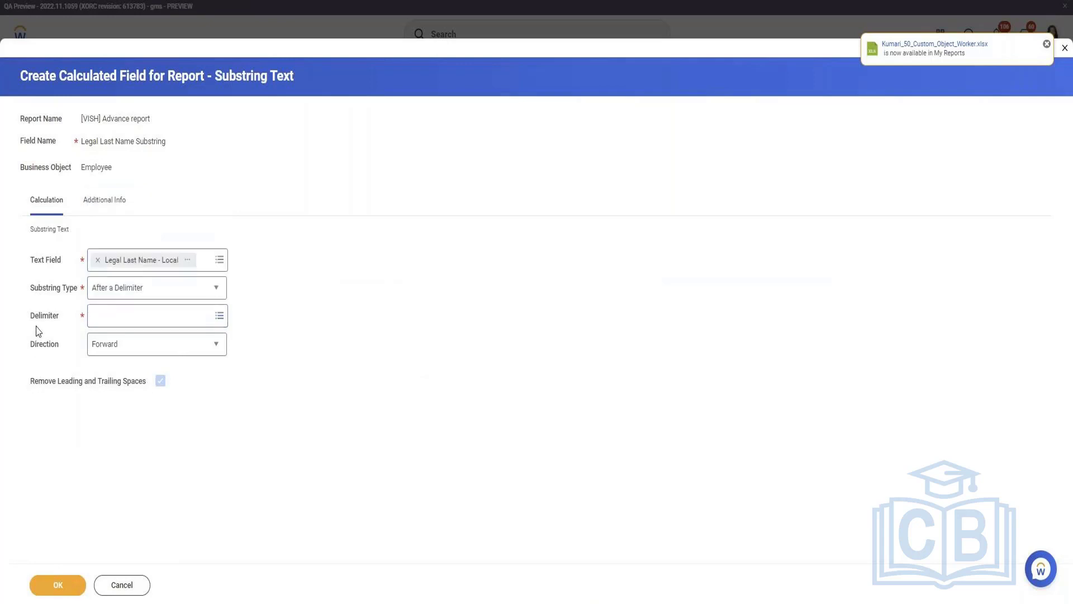
left_click(134, 290)
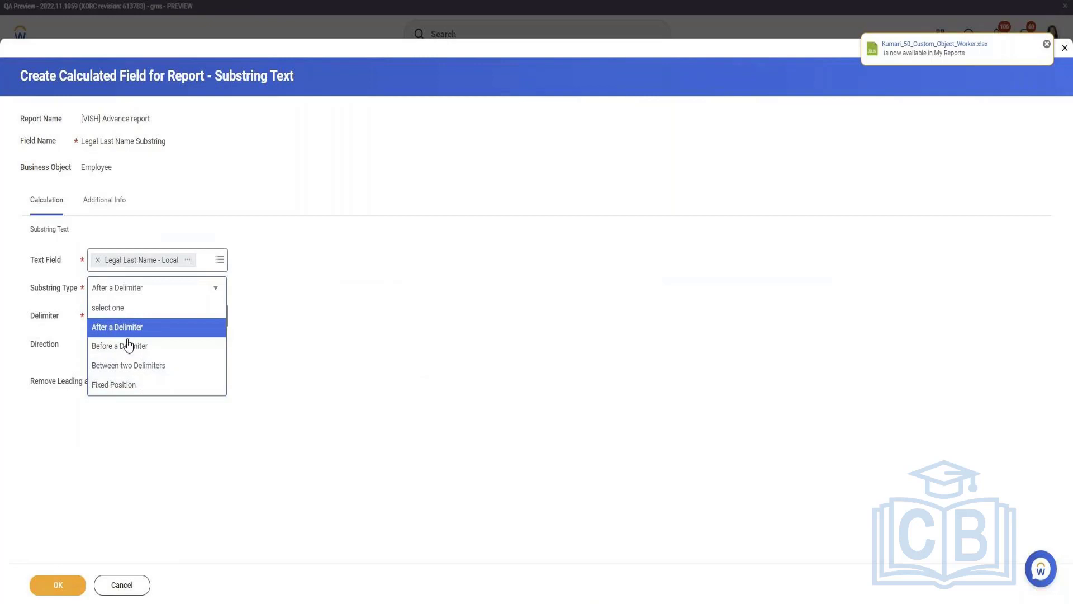
left_click(140, 385)
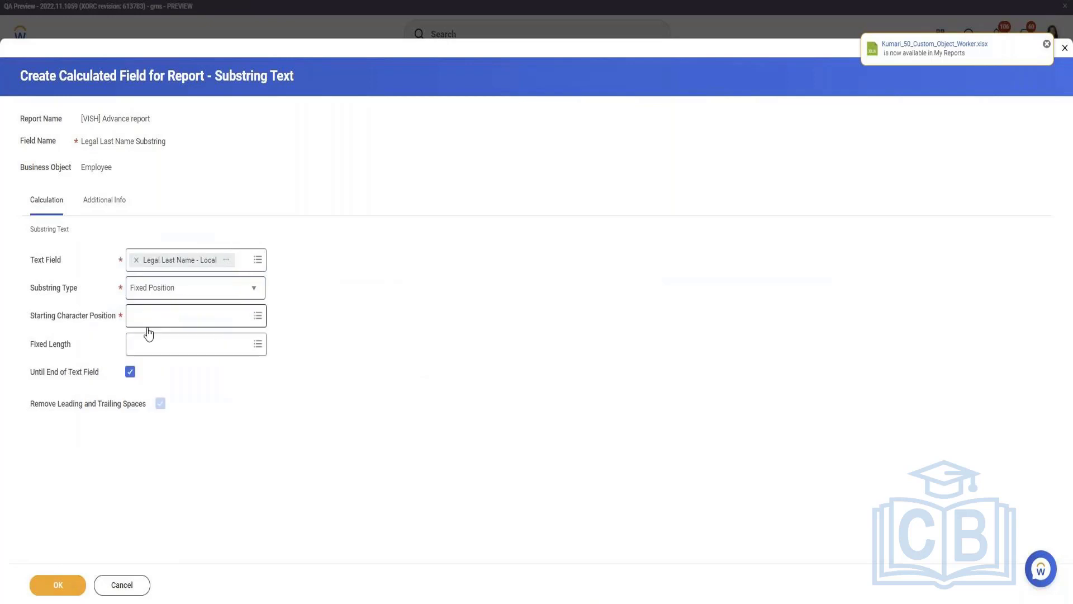
Set the Starting Character Position to 2 and save the Legal Last Name Substring calculated field
left_click(150, 324)
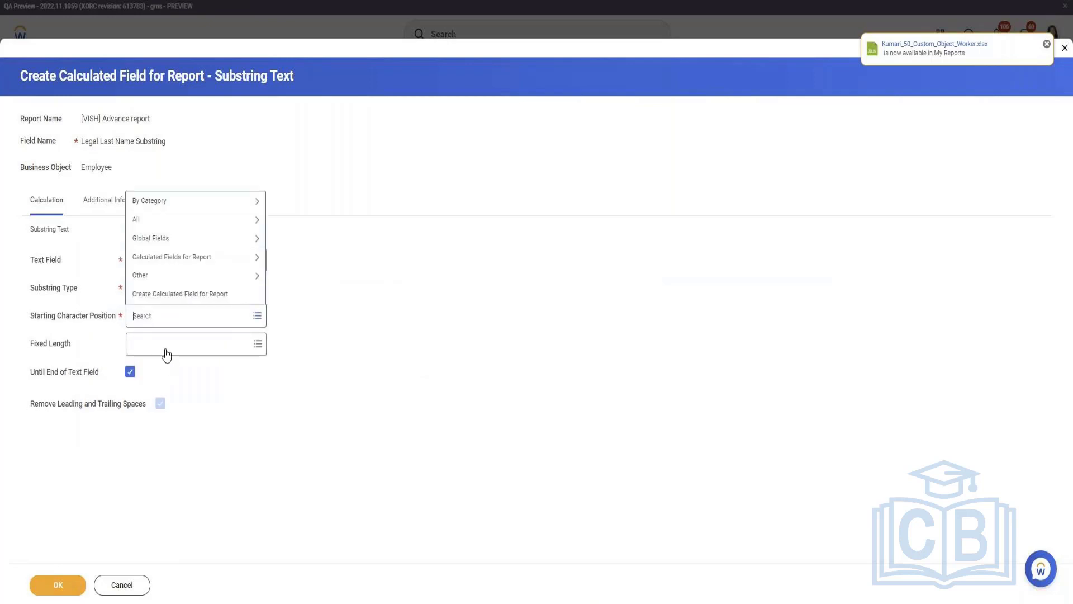
type("2")
key("Return")
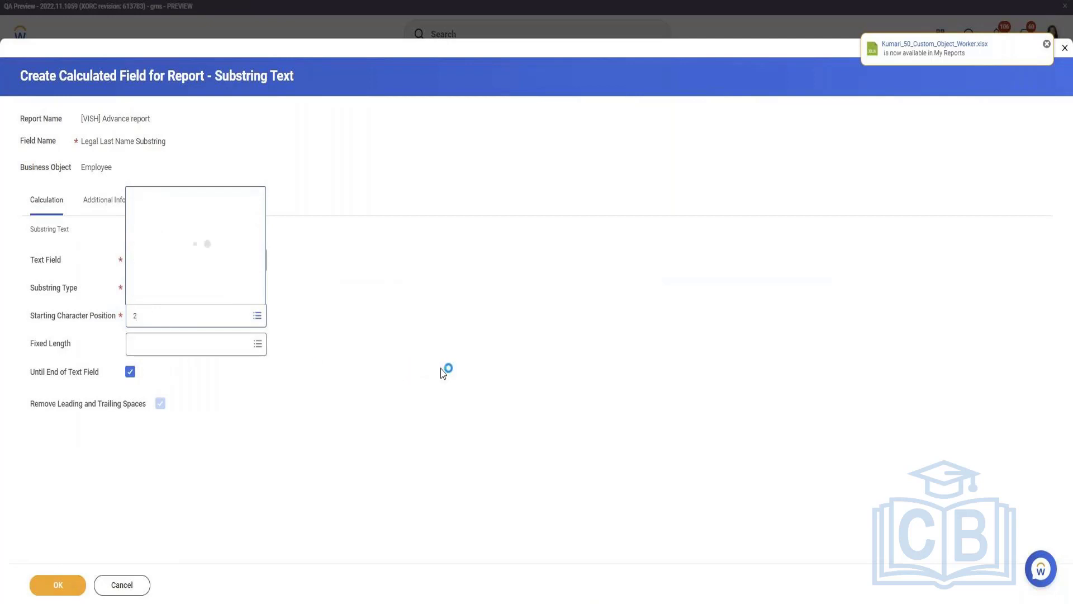
left_click(160, 81)
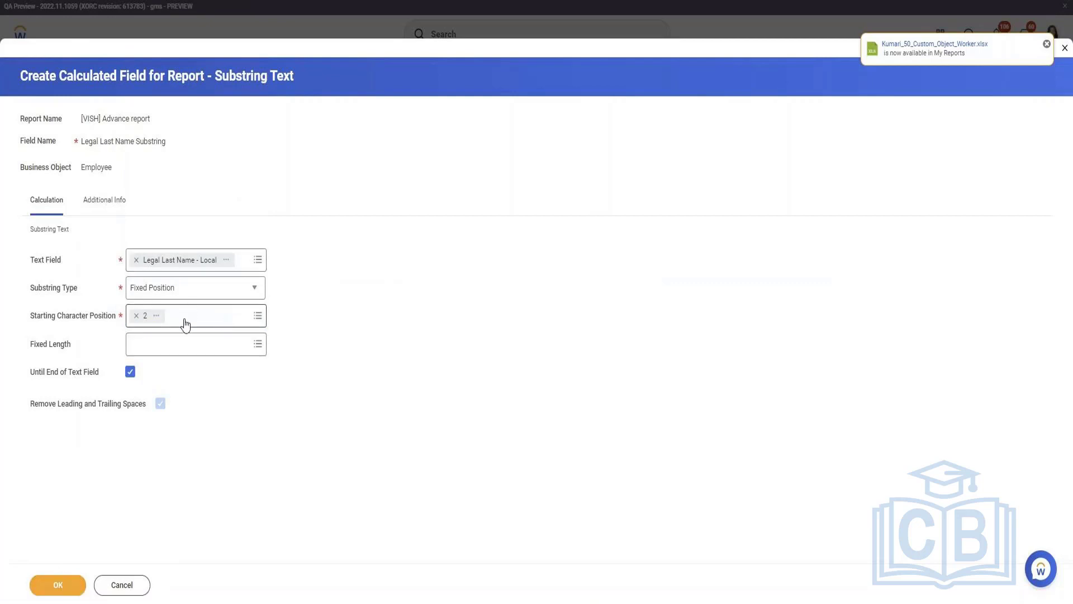
left_click(69, 591)
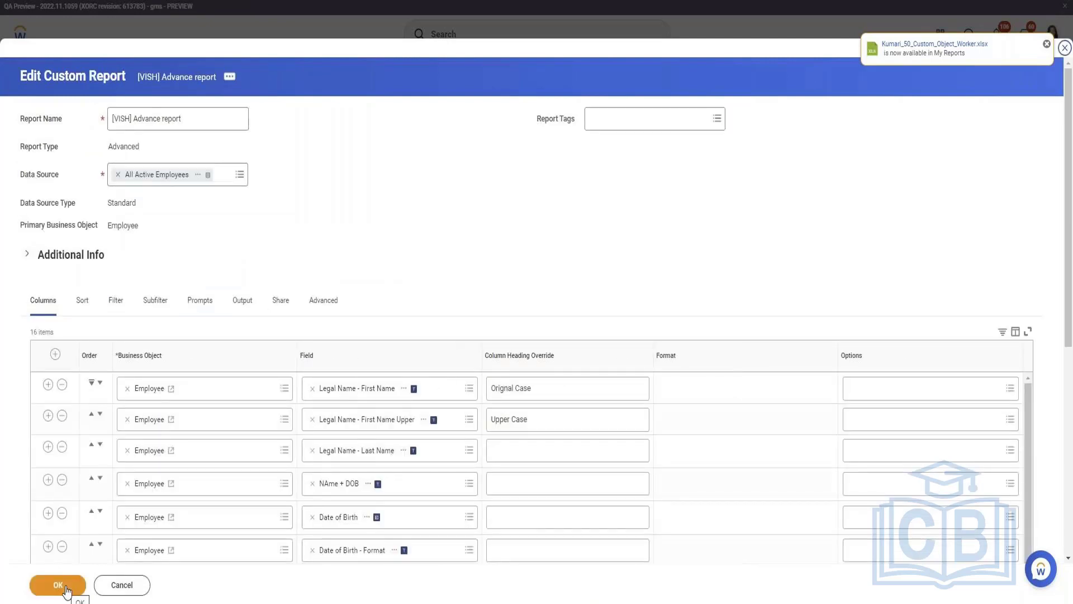
Save and run the edited Advance report, and open the filter options of the Legal Last Name Substring column
left_click(58, 584)
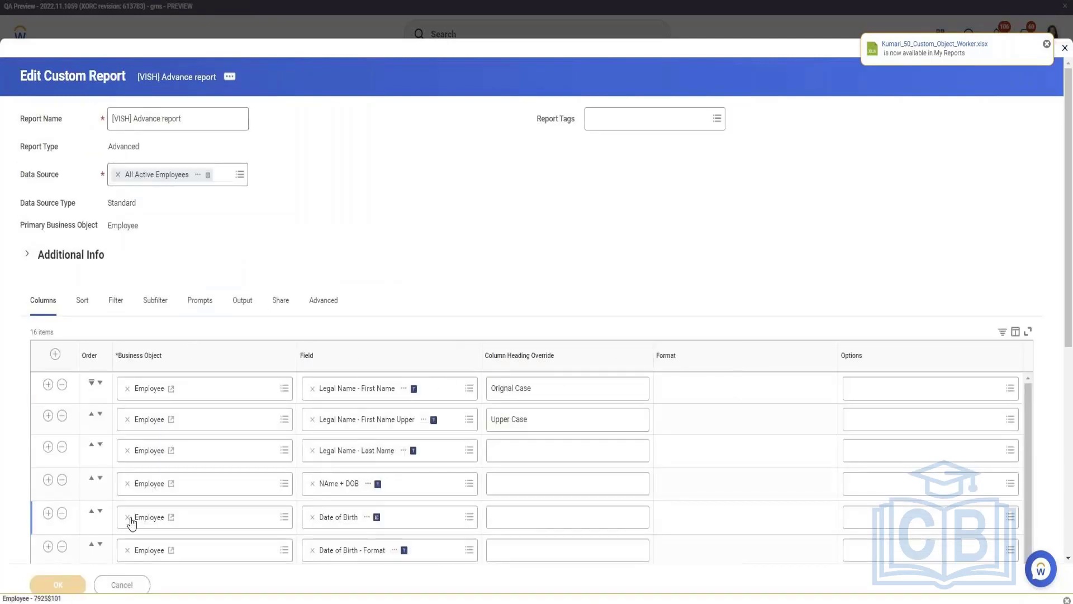
scroll(261, 369, "down", 3)
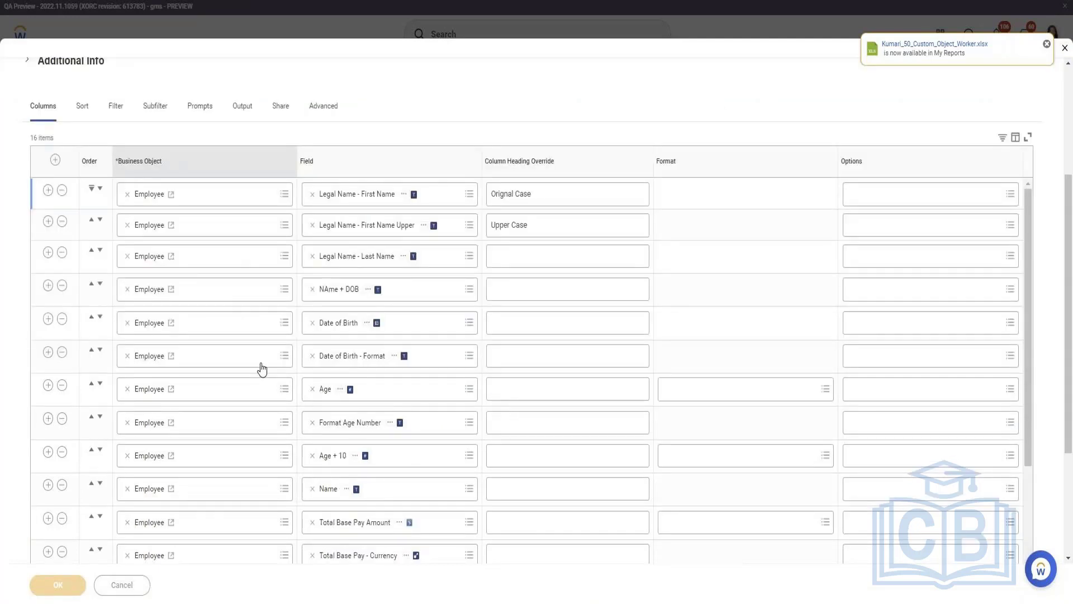
left_click(75, 581)
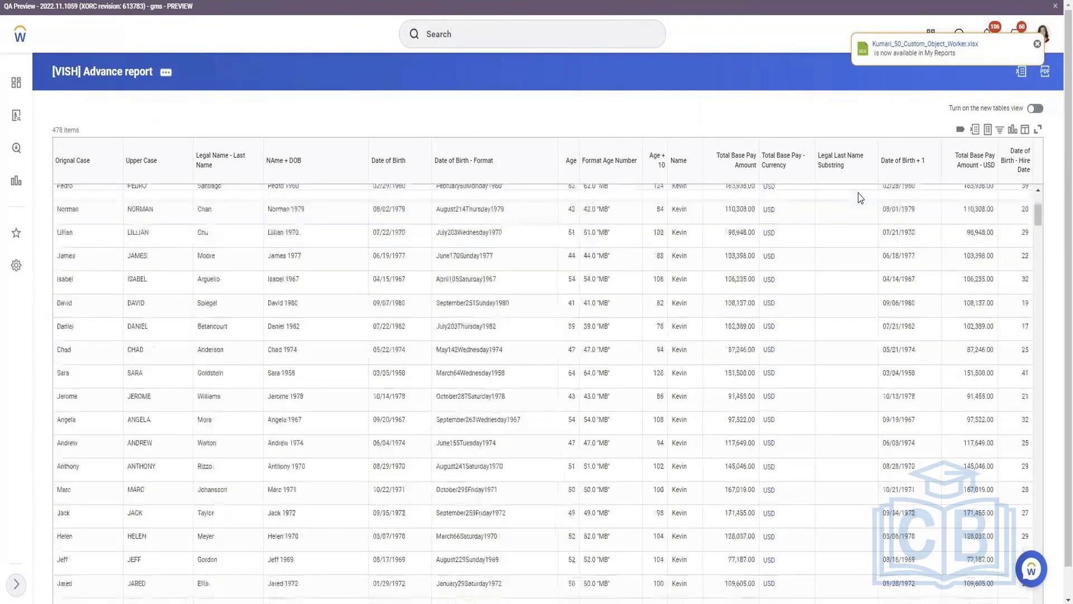
left_click(851, 174)
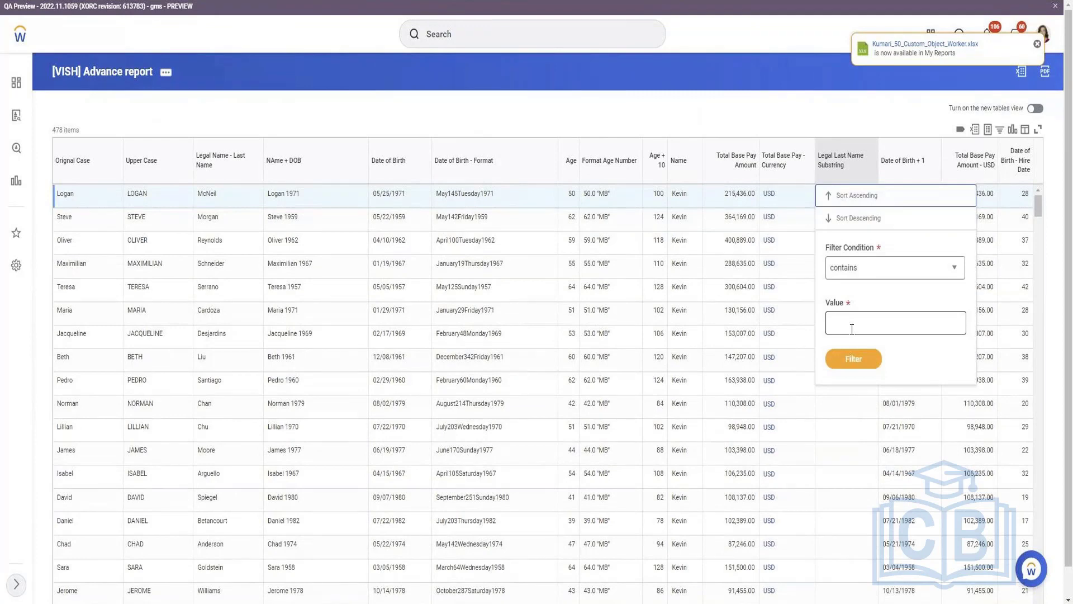
left_click(852, 329)
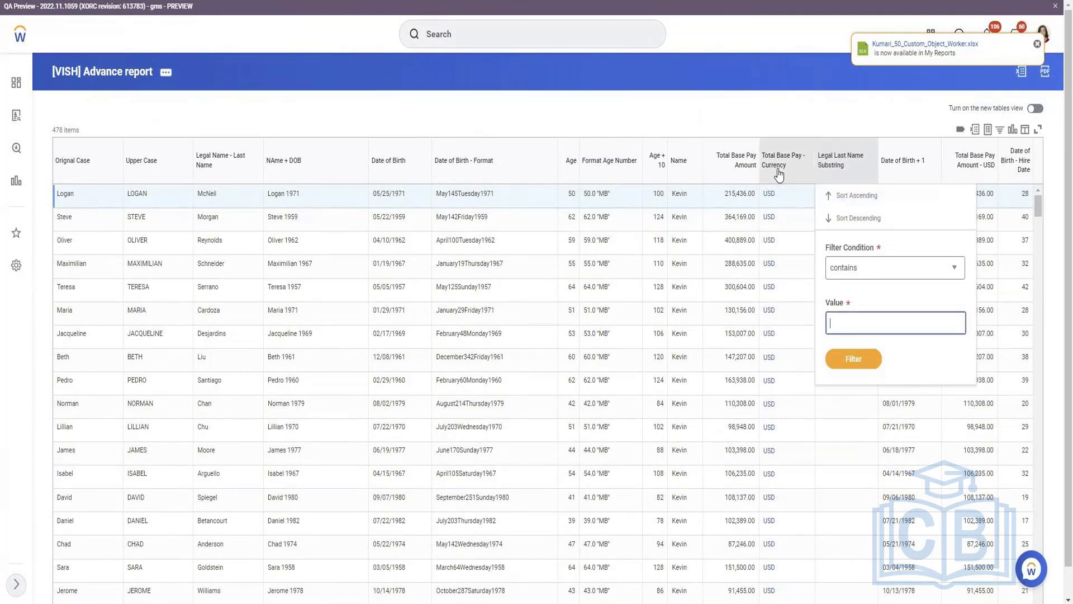
Reopen the Advance report for editing and open the definition of its Legal Last Name Substring field in a new tab
left_click(167, 73)
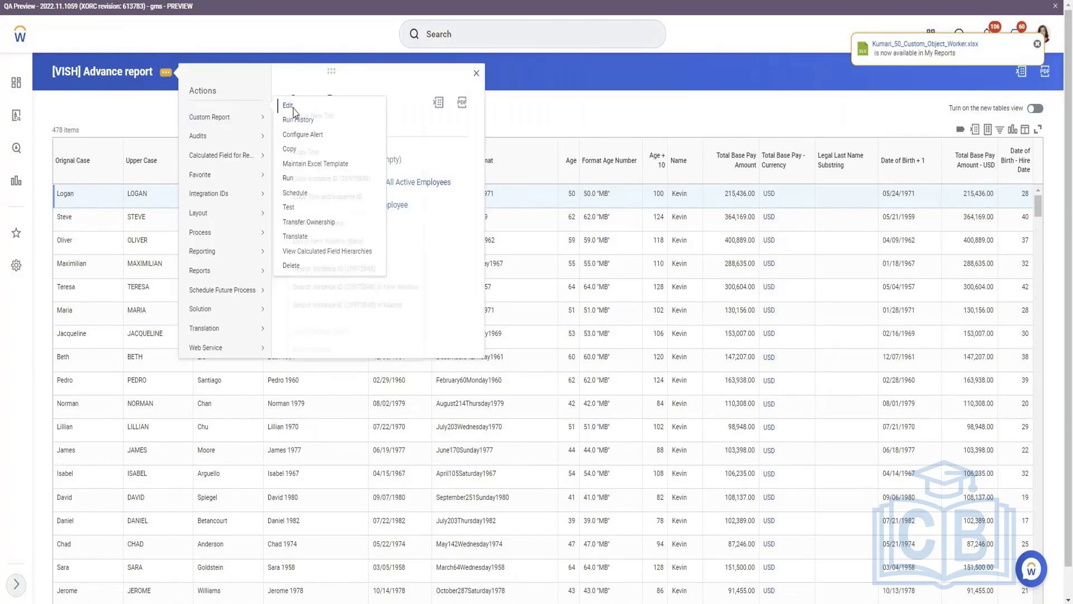
left_click(284, 107)
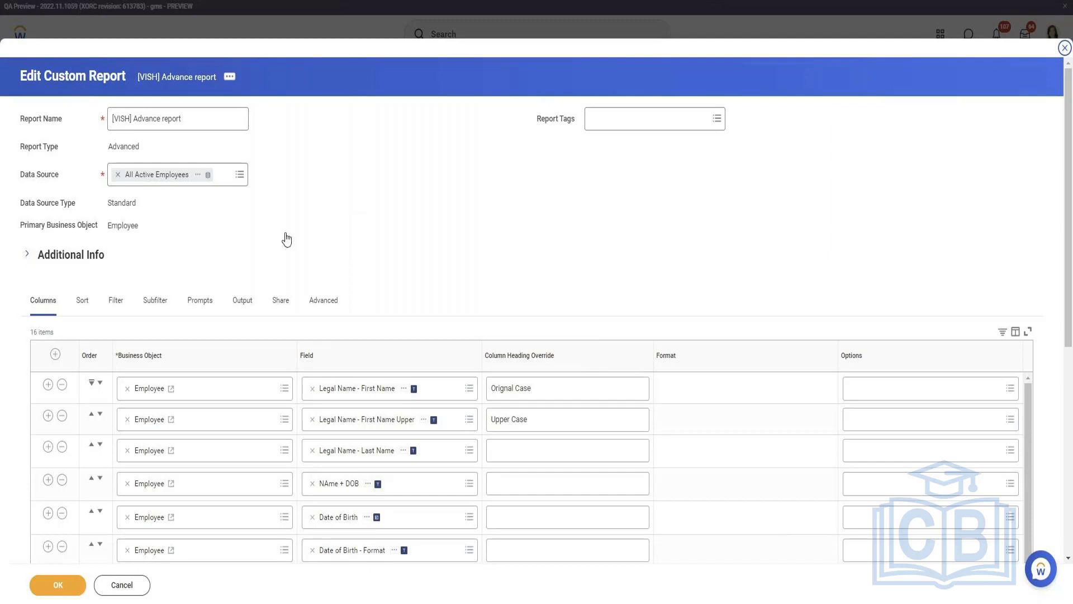
scroll(321, 215, "down", 10)
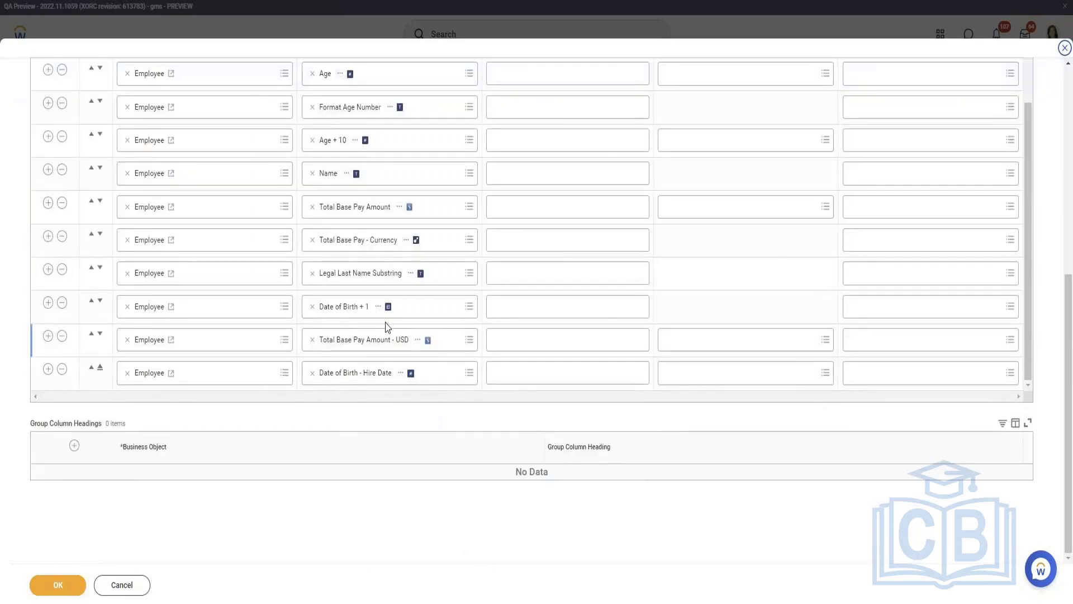
scroll(386, 261, "up", 1)
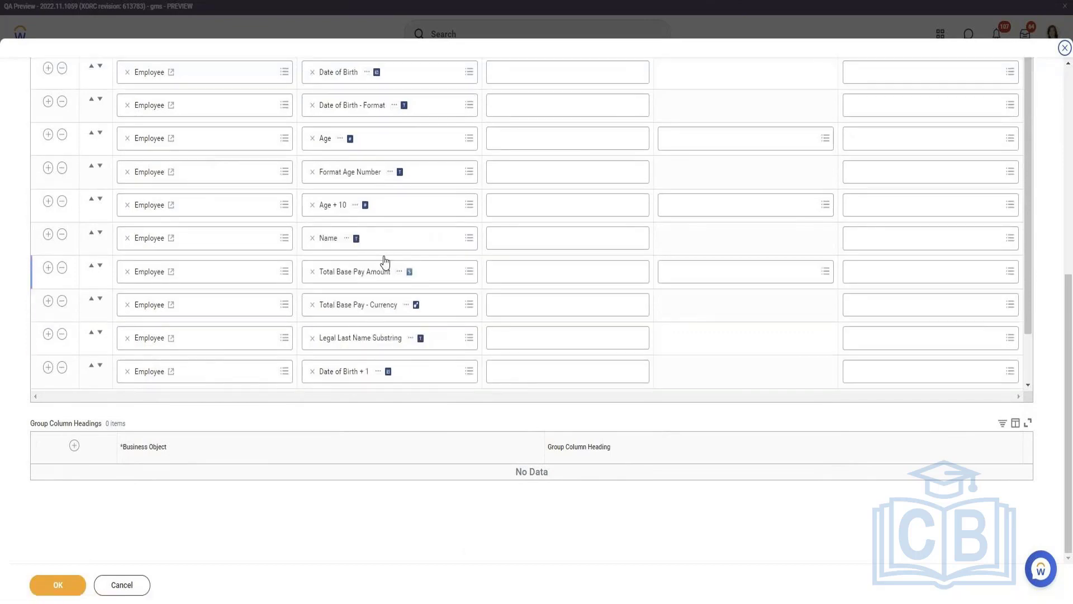
scroll(408, 202, "up", 1)
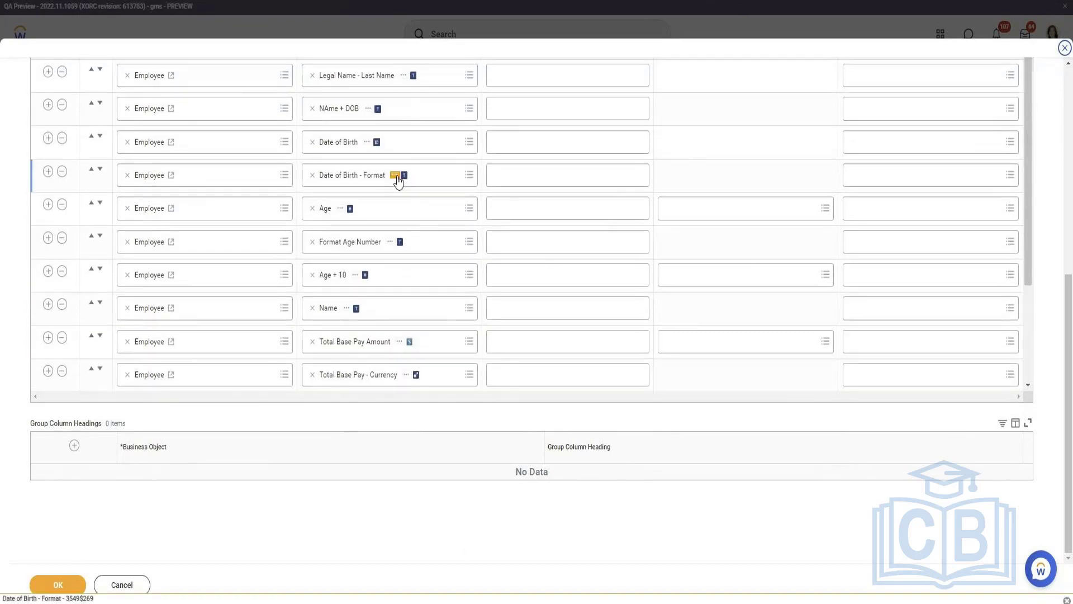
left_click(396, 177)
scroll(240, 219, "up", 3)
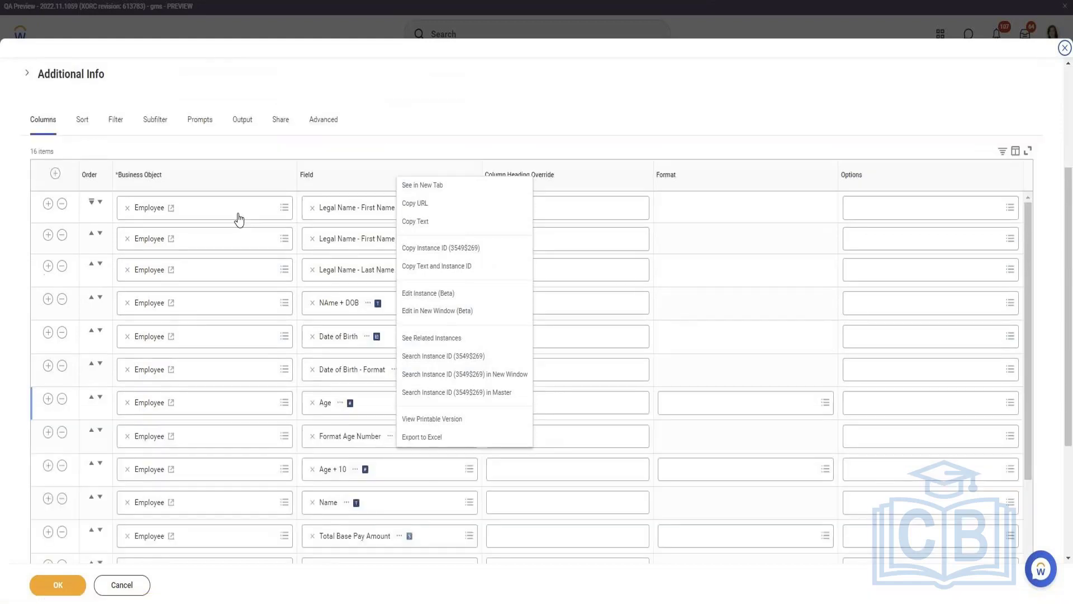
scroll(239, 219, "down", 3)
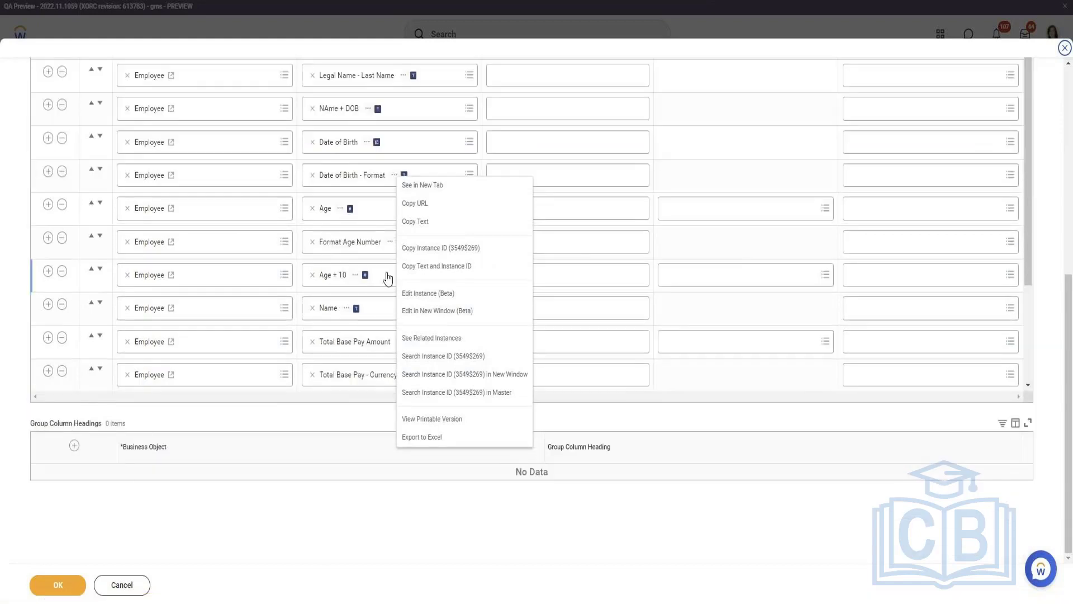
left_click(719, 169)
scroll(541, 252, "down", 3)
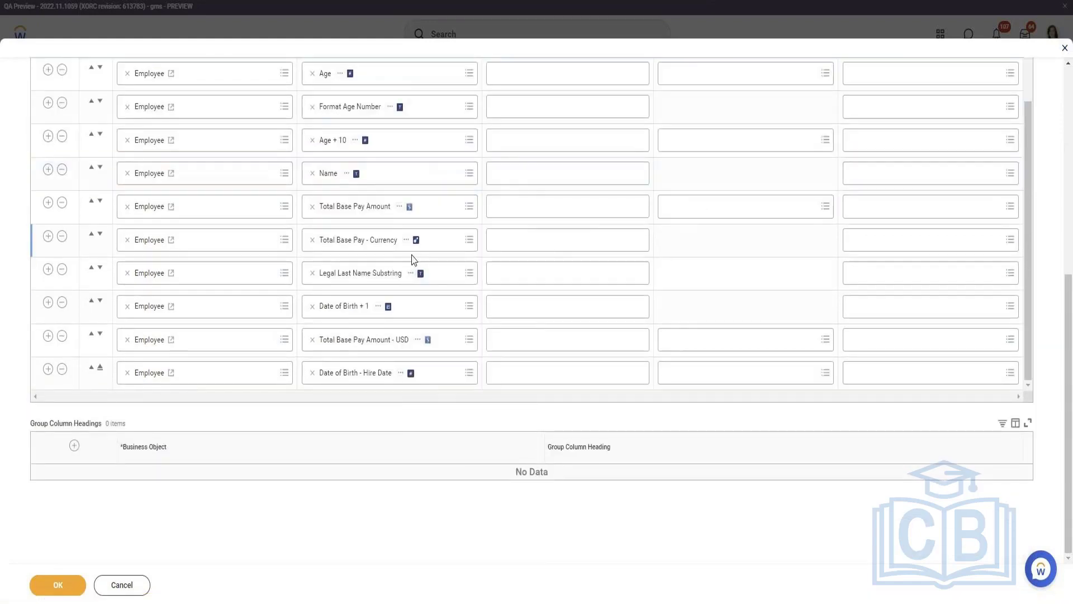
scroll(414, 259, "up", 3)
scroll(414, 259, "down", 3)
right_click(412, 277)
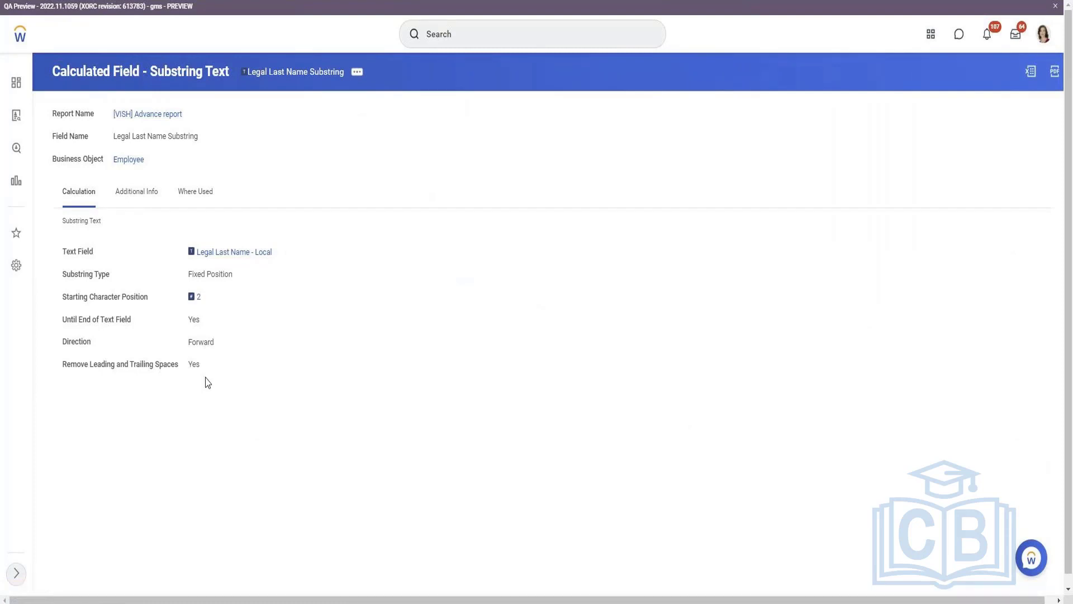
Open the Legal Last Name Substring calculated field for editing and review its Substring Type options, keeping Fixed Position
left_click(357, 72)
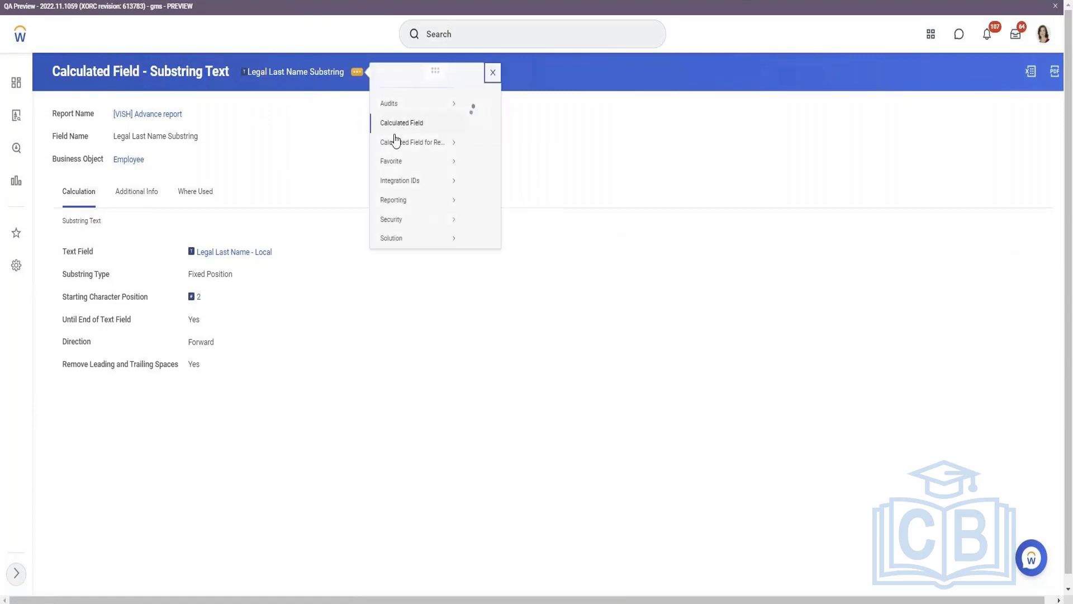
mouse_move(396, 136)
left_click(479, 158)
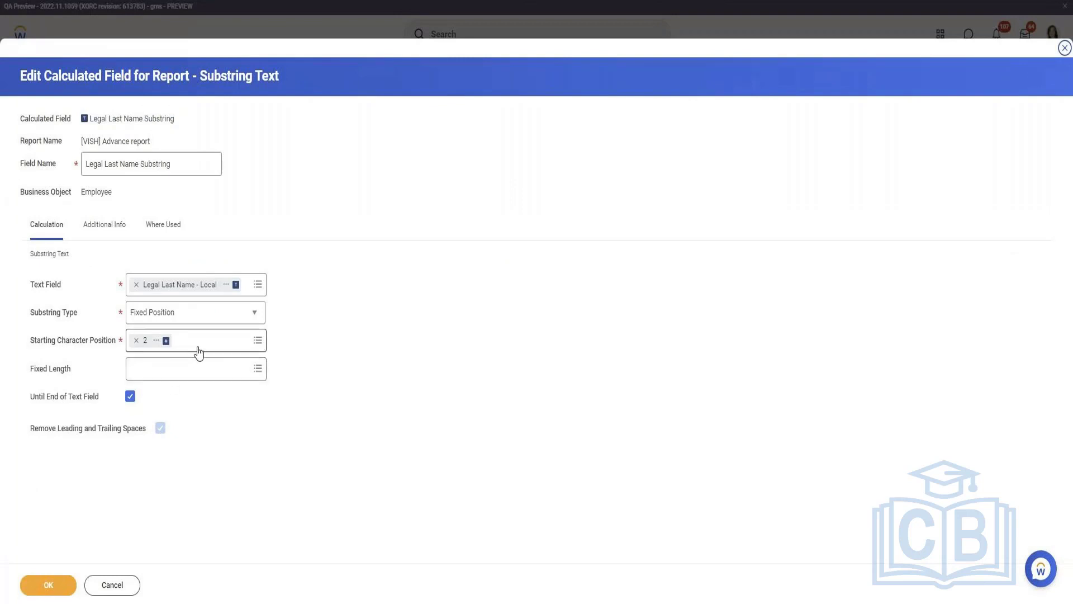
left_click(229, 314)
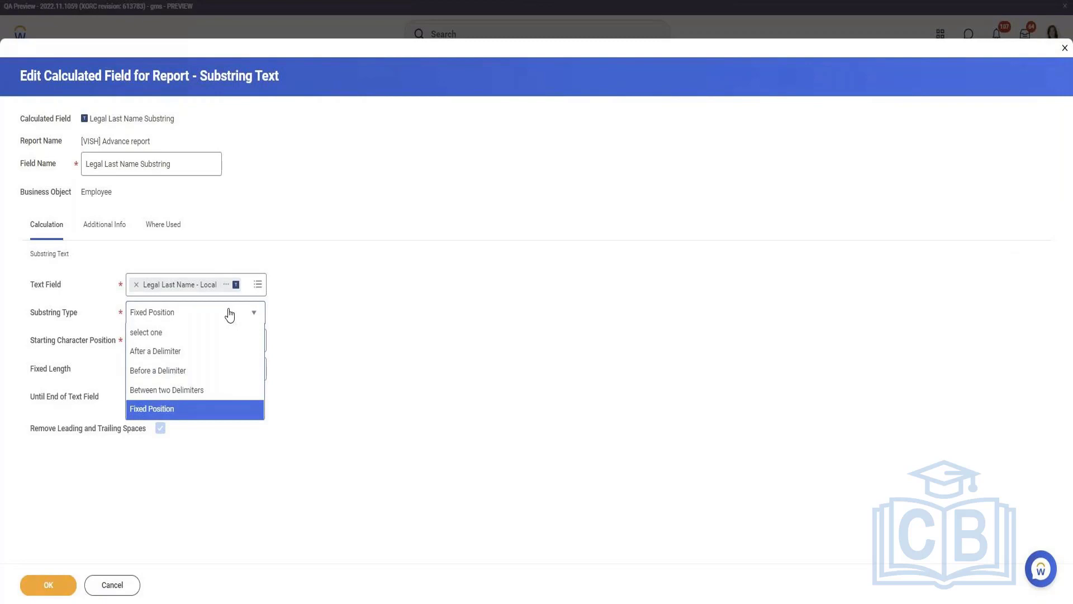
left_click(229, 314)
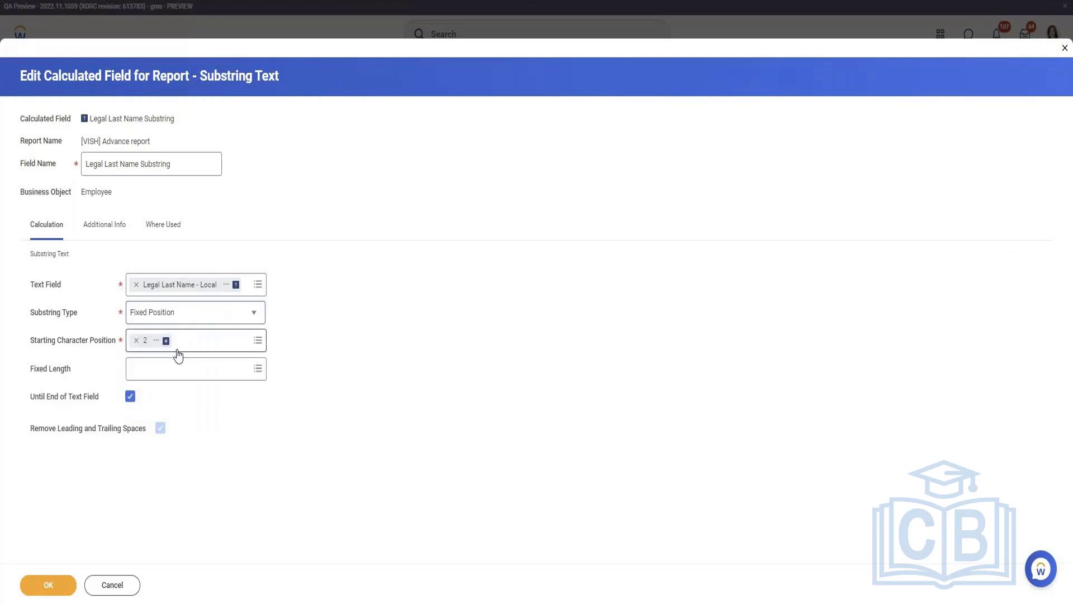
Set the Fixed Length of the substring calculation to 10 and save the calculated field
left_click(172, 368)
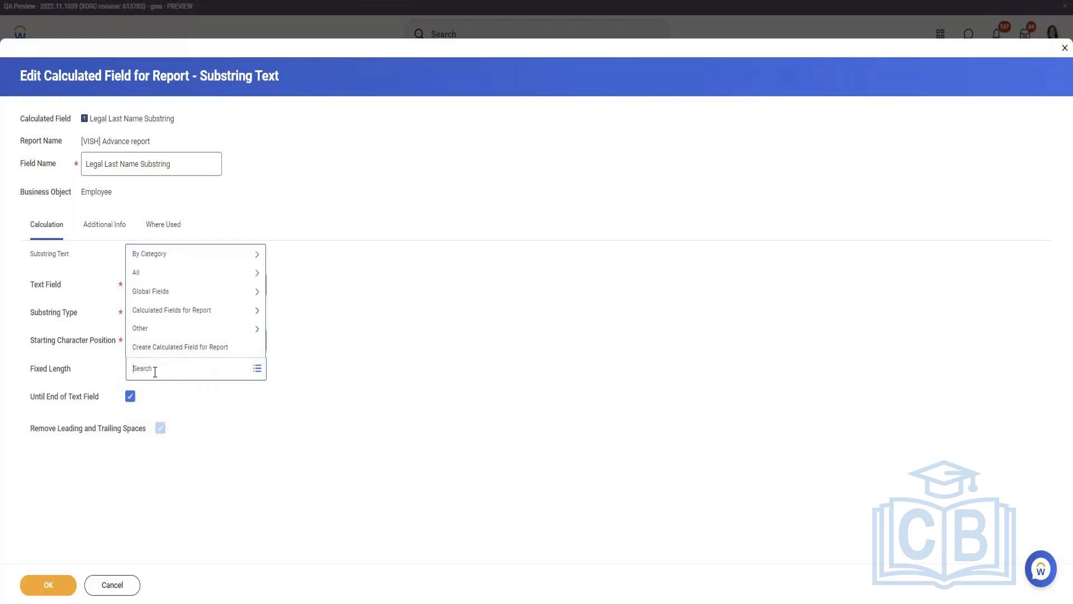
type("10")
key("Return")
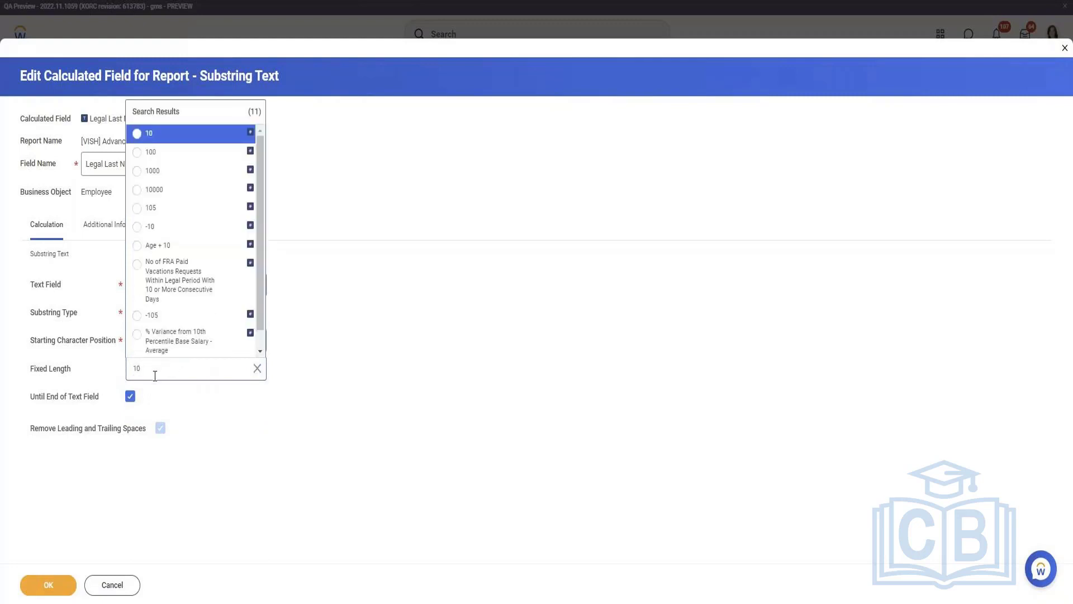
left_click(161, 134)
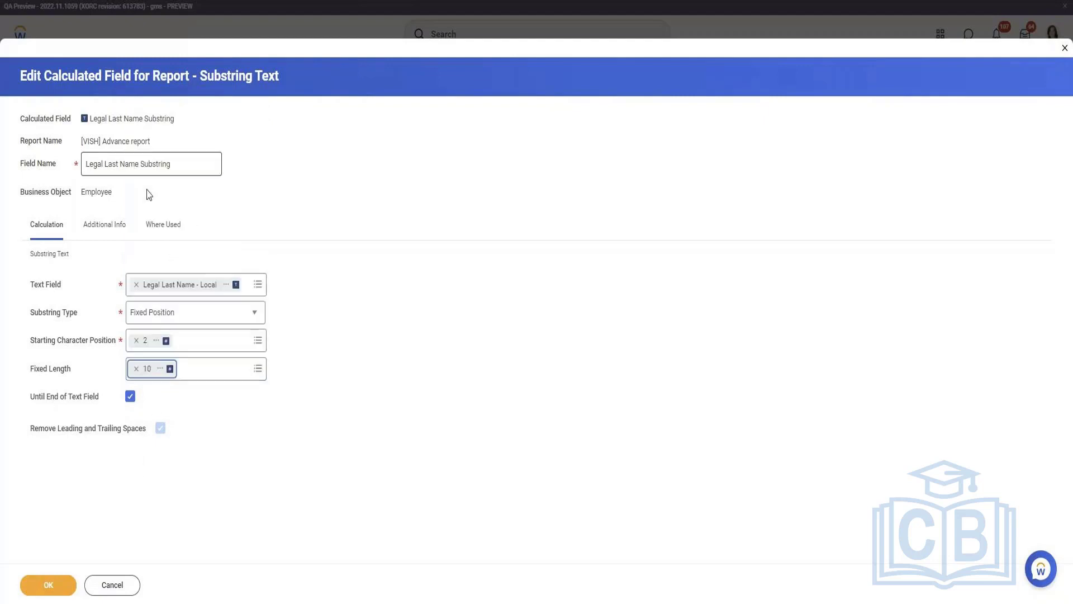
left_click(49, 588)
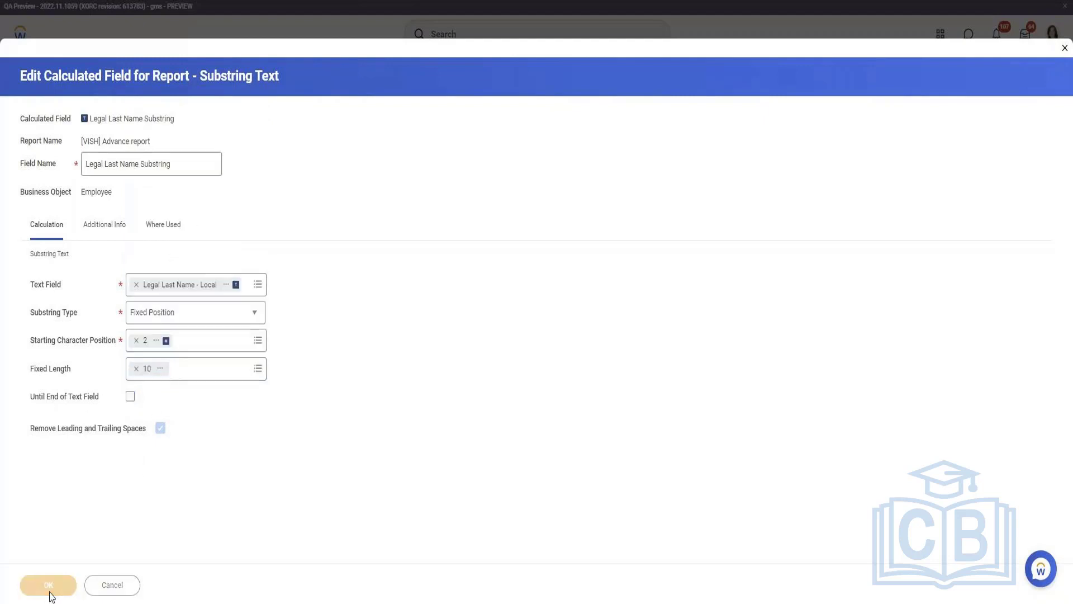
Return to the Advance report, run it in test mode and examine the Legal Last Name Substring value in the second row
left_click(64, 575)
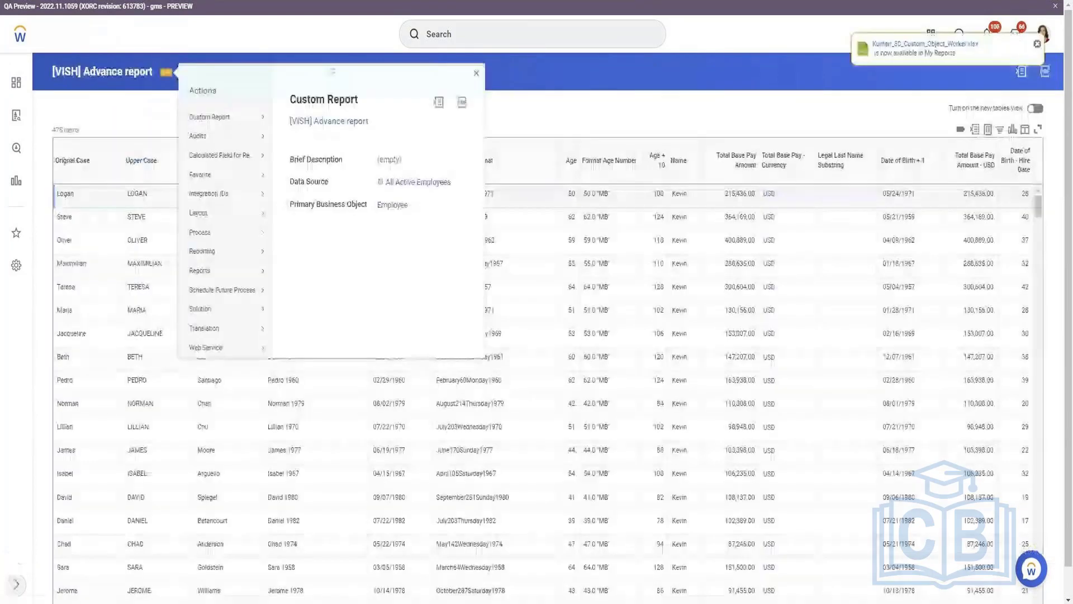
mouse_move(246, 117)
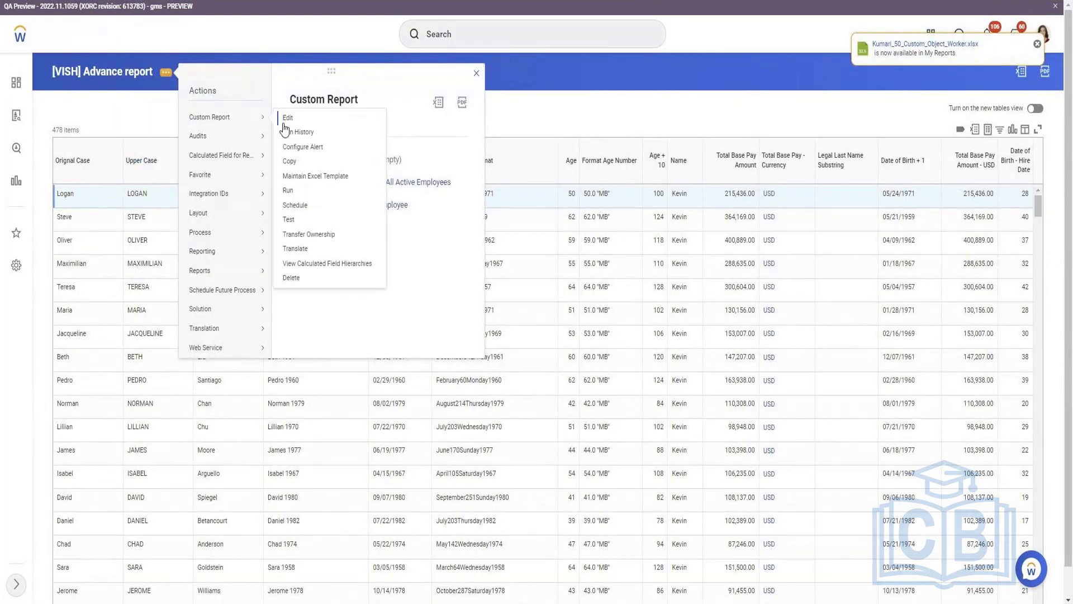
left_click(290, 220)
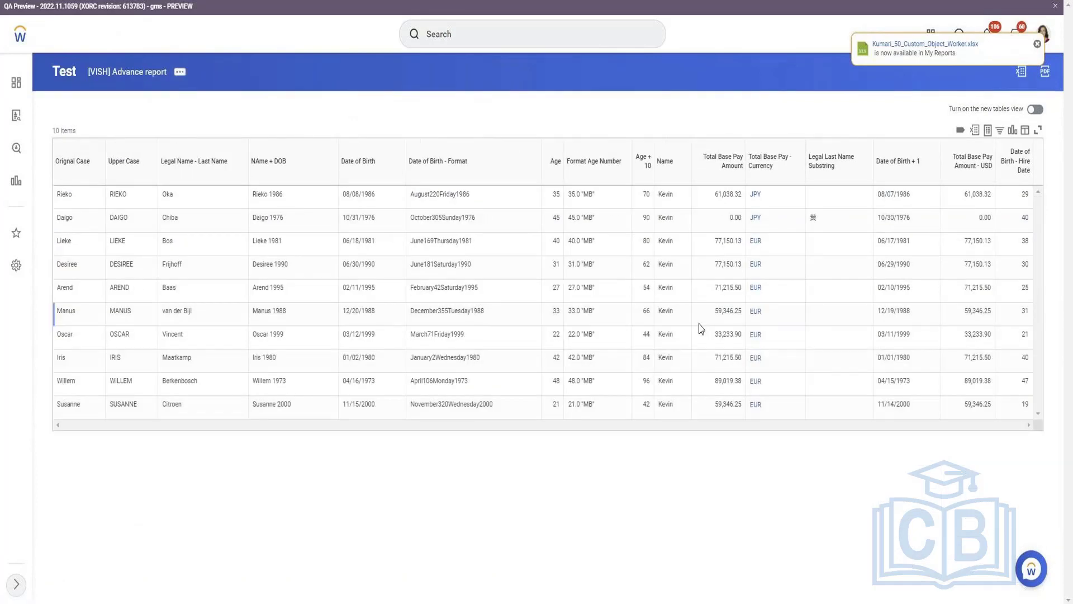
left_click(809, 220)
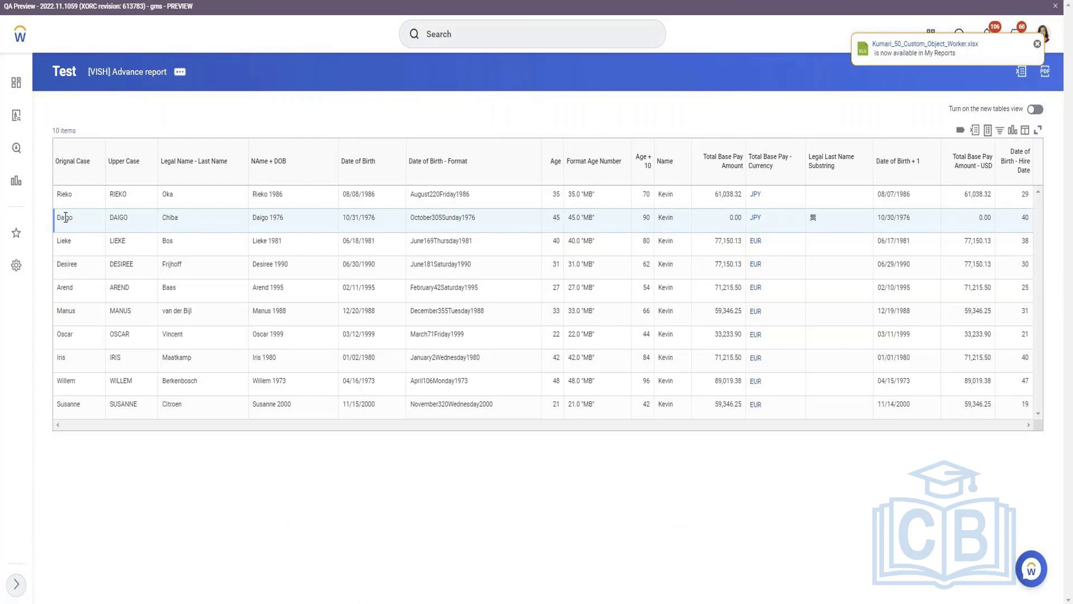
left_click_drag(66, 219, 77, 221)
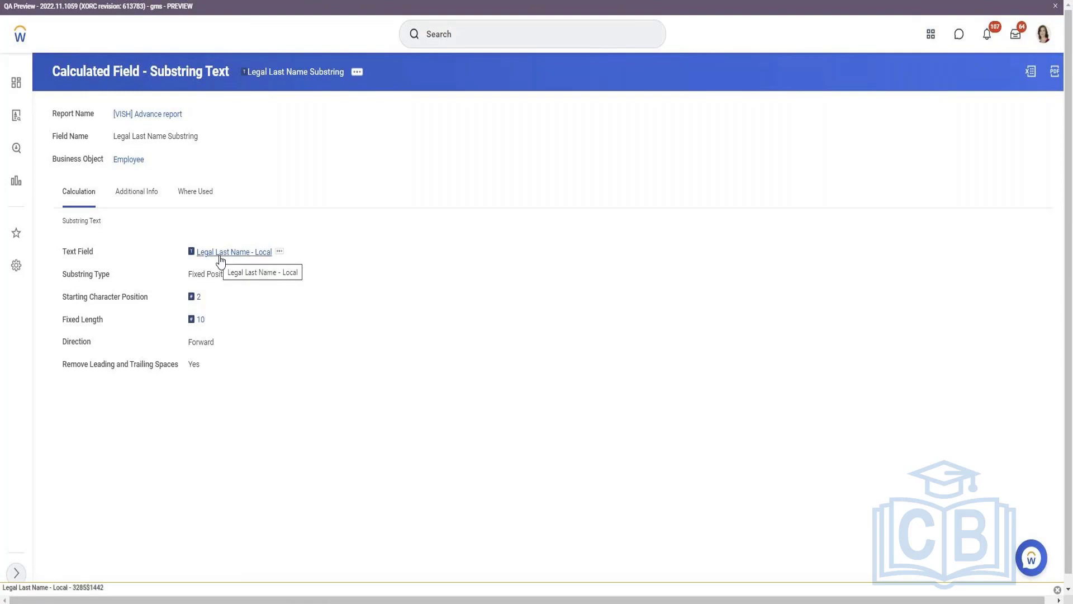
Open the Legal Last Name Substring calculated field for editing and clear its Fixed Length
left_click(357, 72)
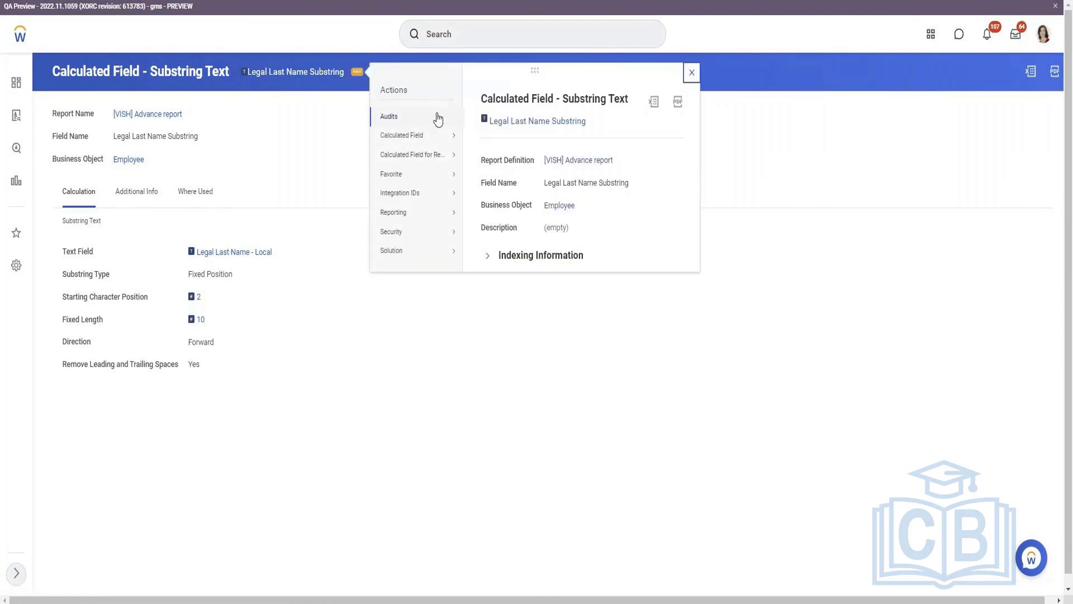
mouse_move(442, 135)
left_click(480, 157)
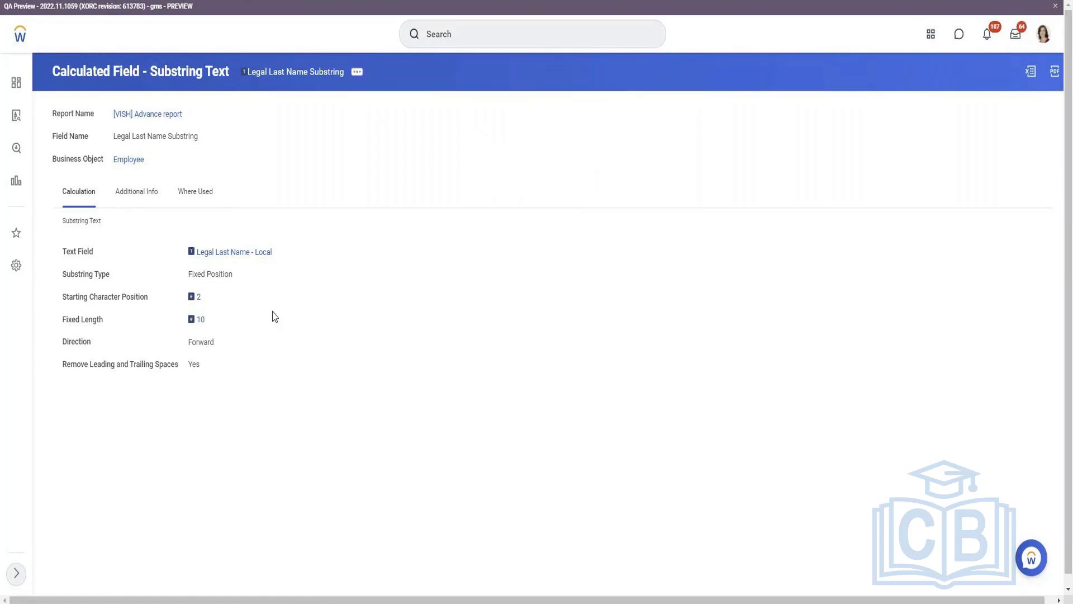
left_click(136, 368)
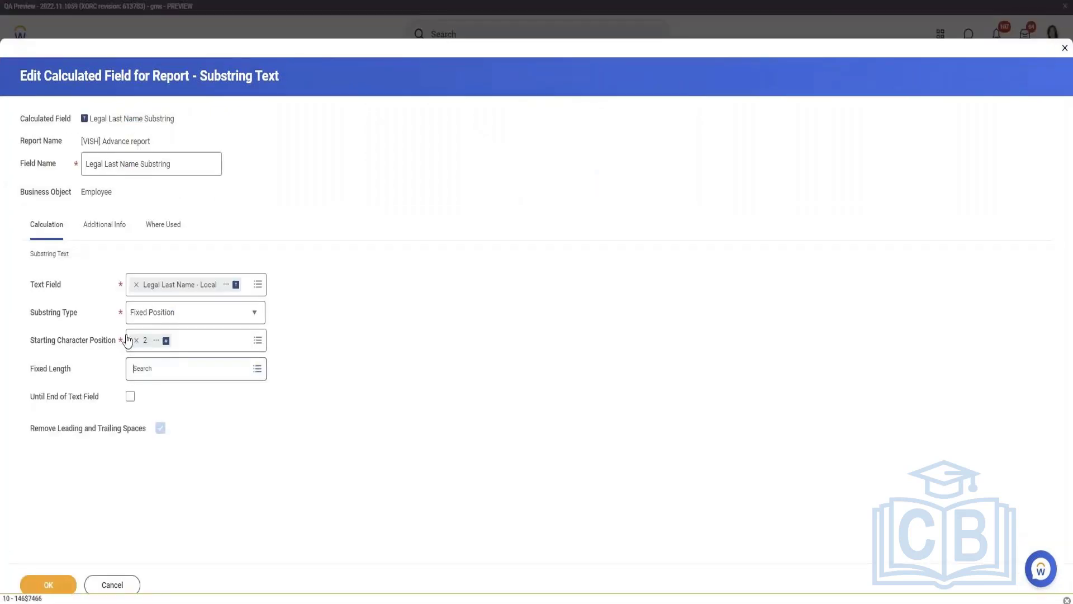
Replace the substring's Text Field with Legal Name - Last Name, with Until End of Text Field enabled, and save the calculated field
left_click(136, 285)
left_click(159, 284)
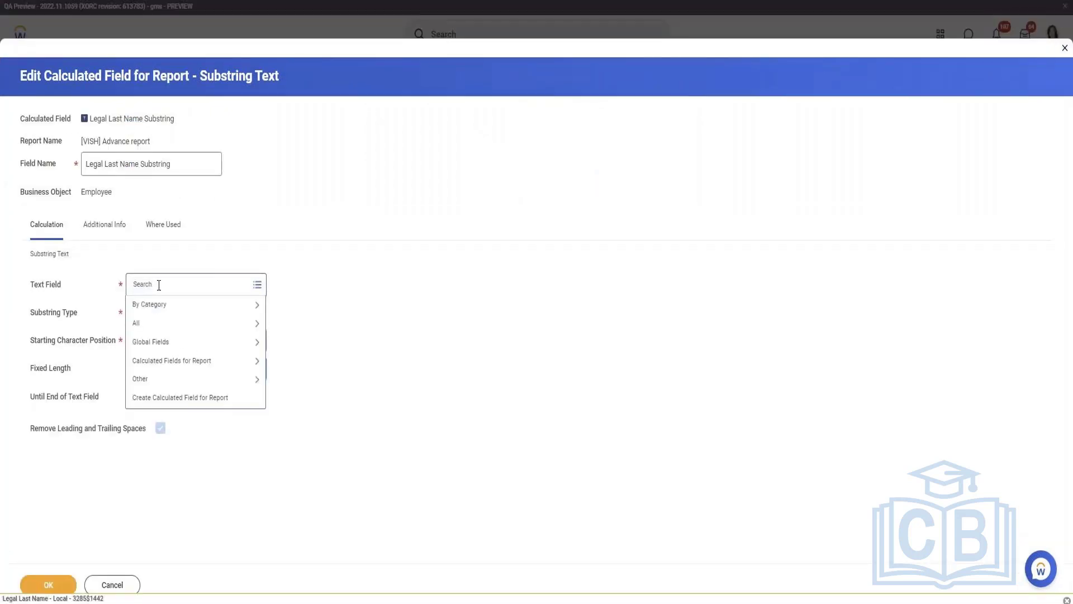
type("Legal Last Name")
key("Return")
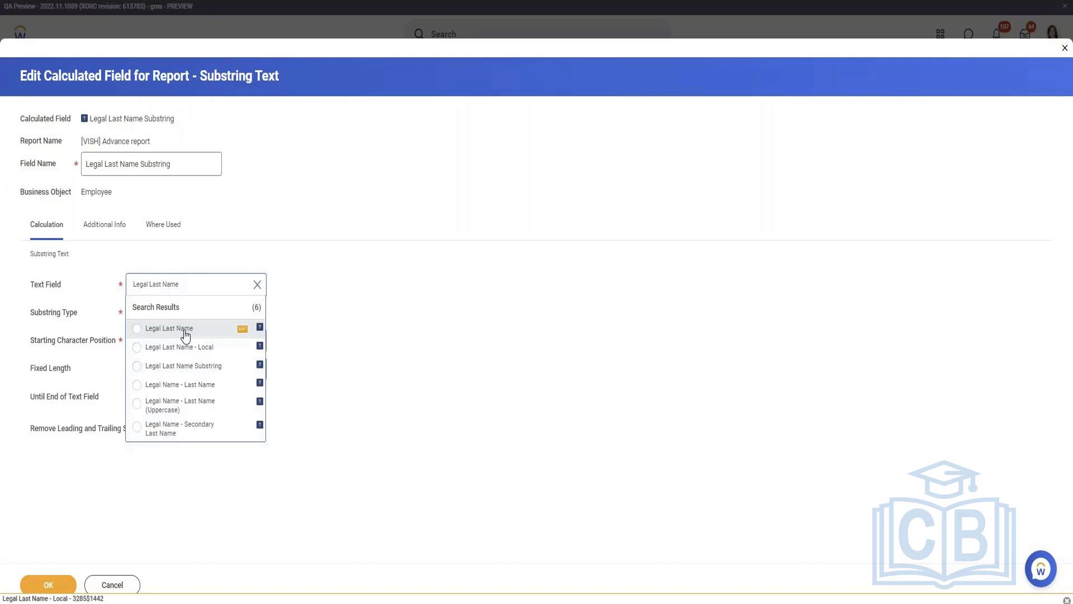
left_click(183, 387)
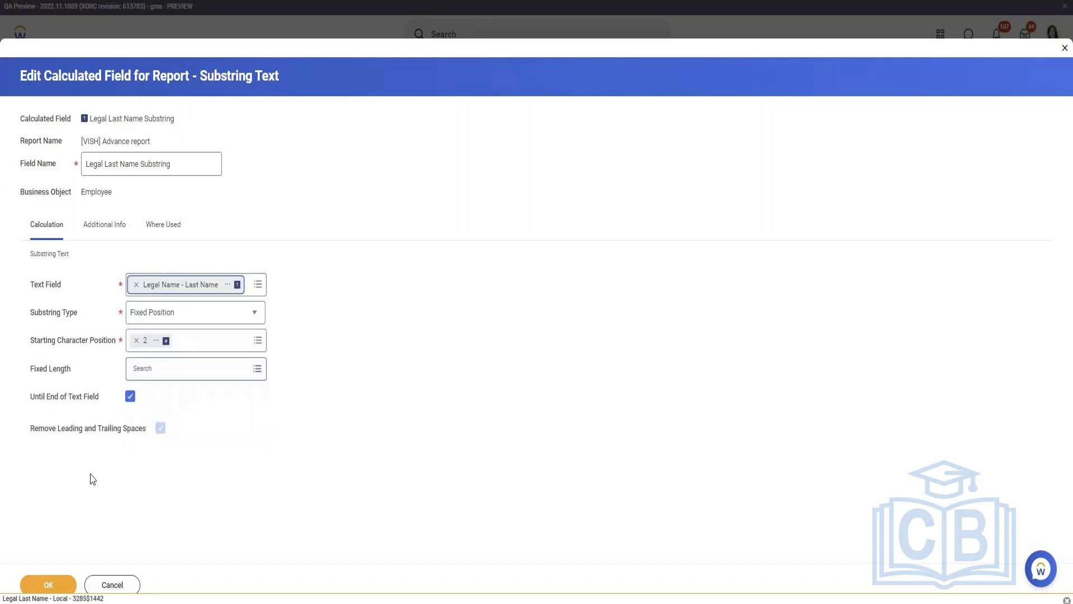
left_click(58, 588)
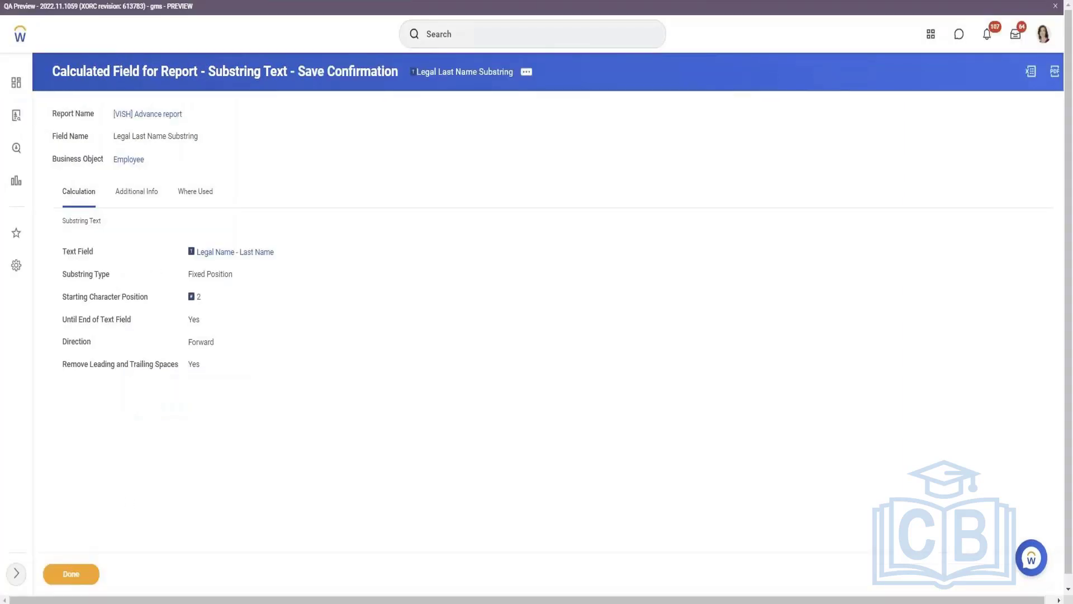
Return to the Advance report test output, refresh it and examine the Legal Last Name Substring value in the second row
left_click(79, 2)
key("F5")
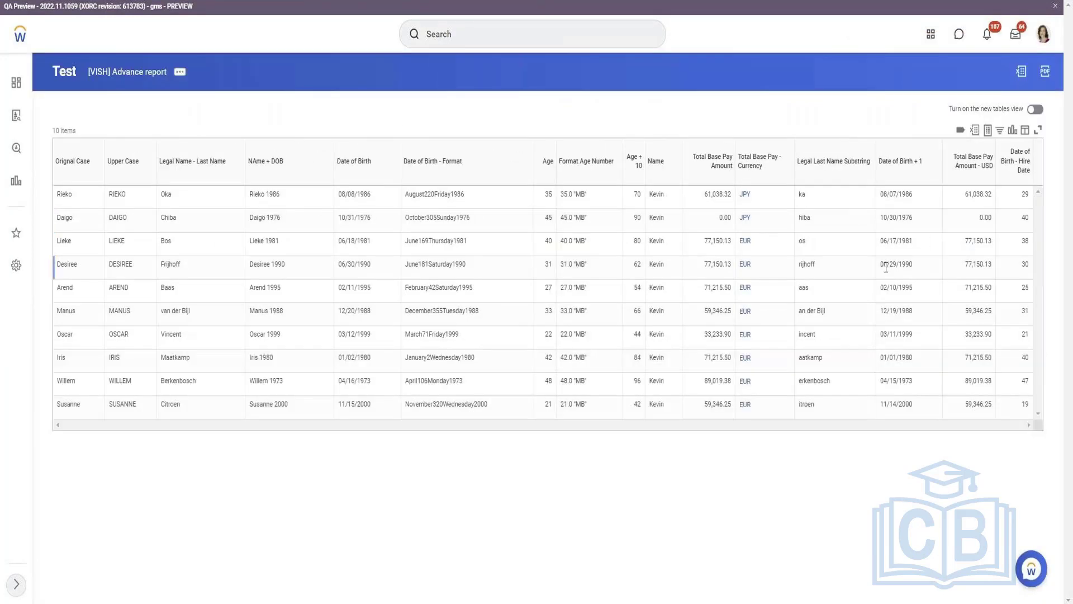
double_click(805, 218)
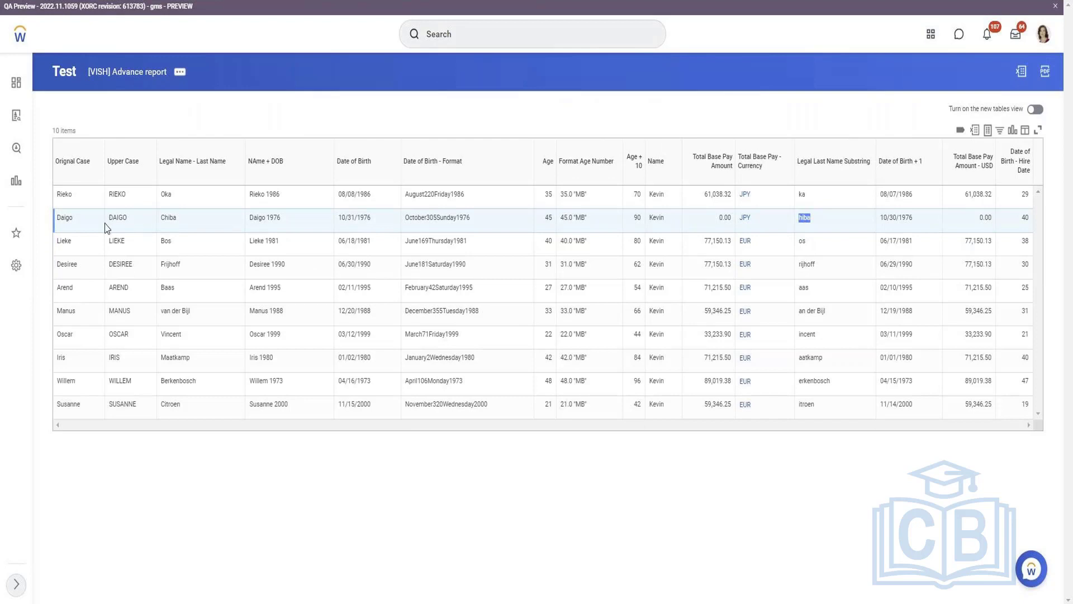
Copy the second-row employee's name from the report, search for it in the calculated field's tab and open the worker profile
left_click_drag(108, 217, 140, 225)
left_click(186, 226, "shift")
key("ctrl+c")
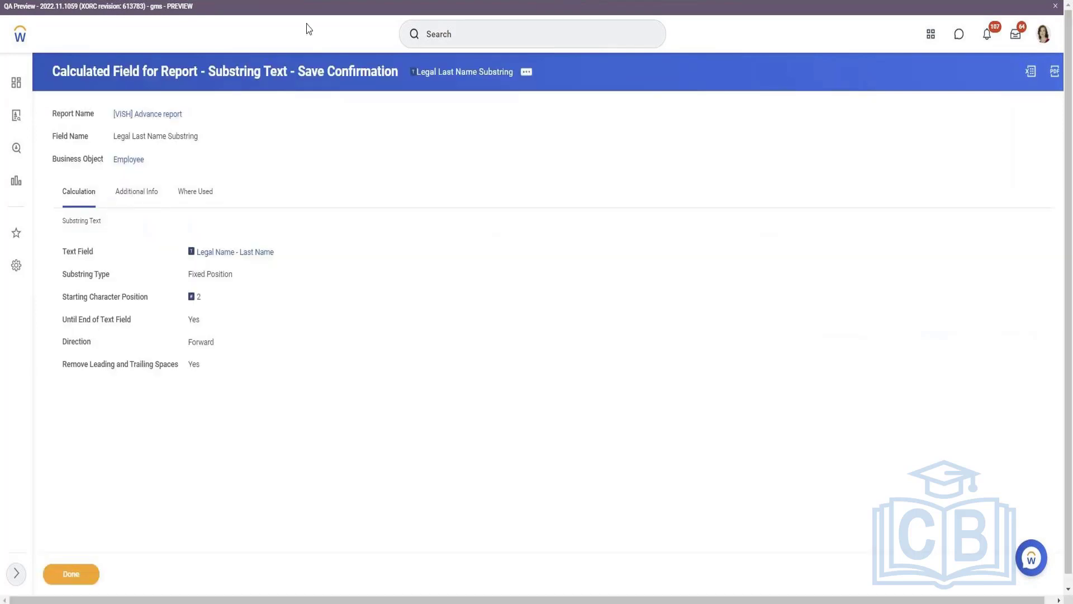
left_click(455, 23)
key("ctrl+v")
key("Return")
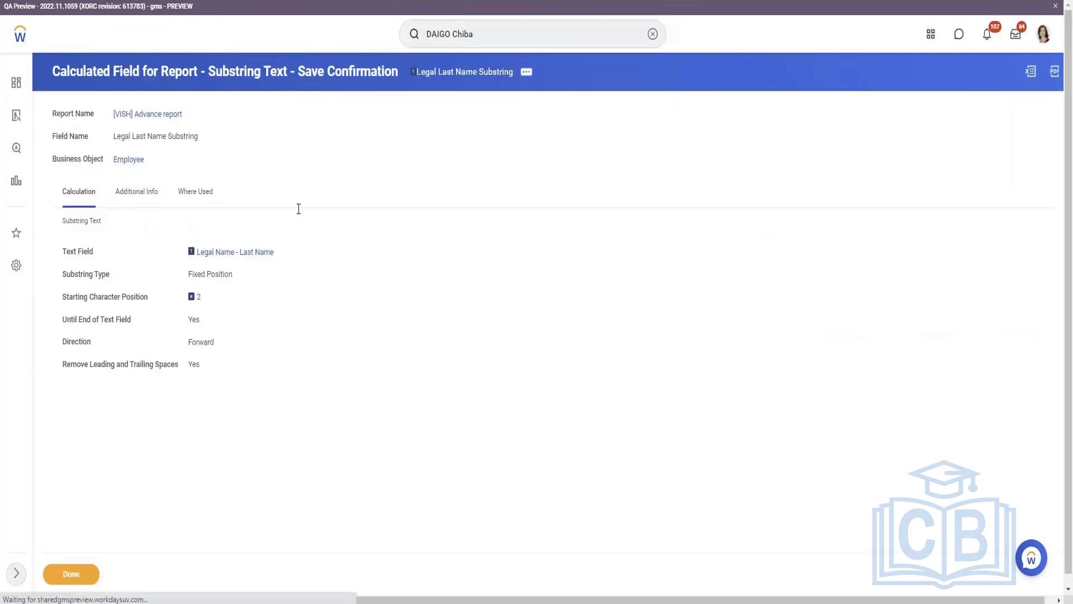
left_click(212, 152)
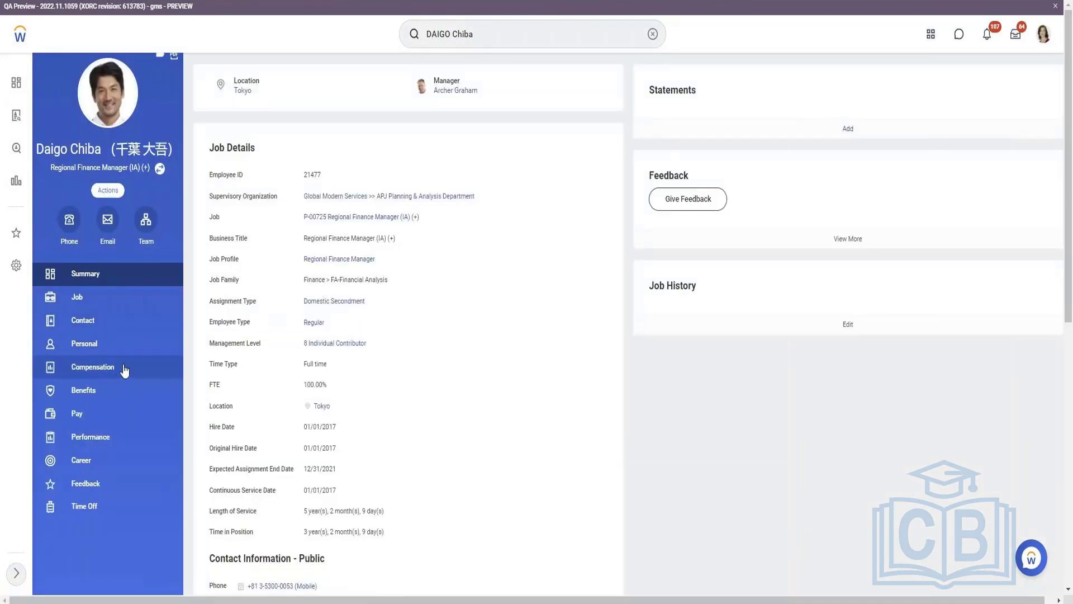
Open Maintain Names from the worker's personal data actions, review the name records and open the legal name entry for editing
scroll(125, 371, "down", 2)
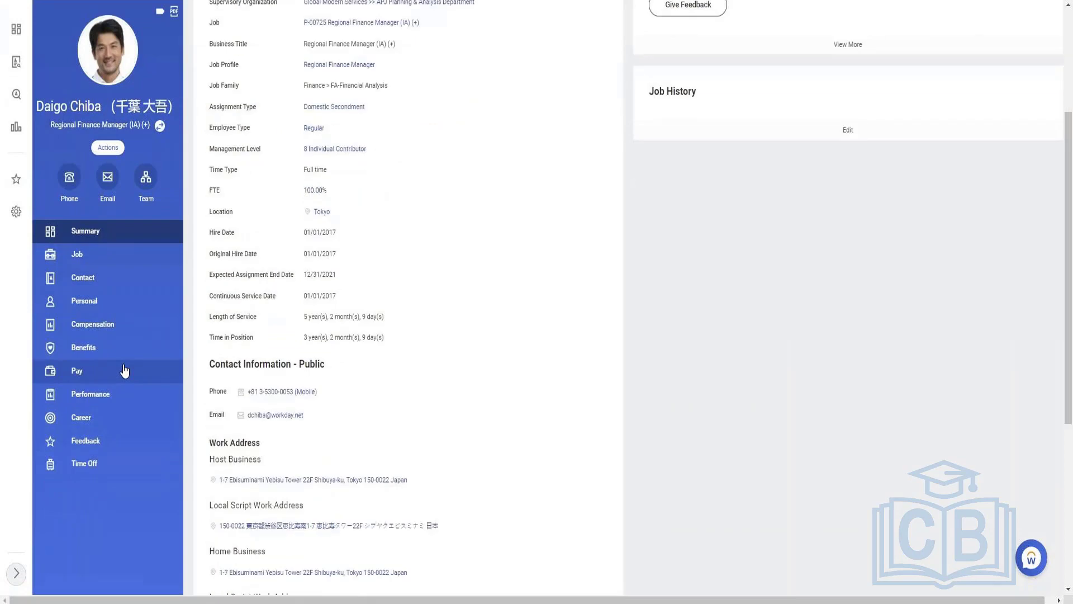
scroll(128, 379, "up", 2)
left_click(107, 191)
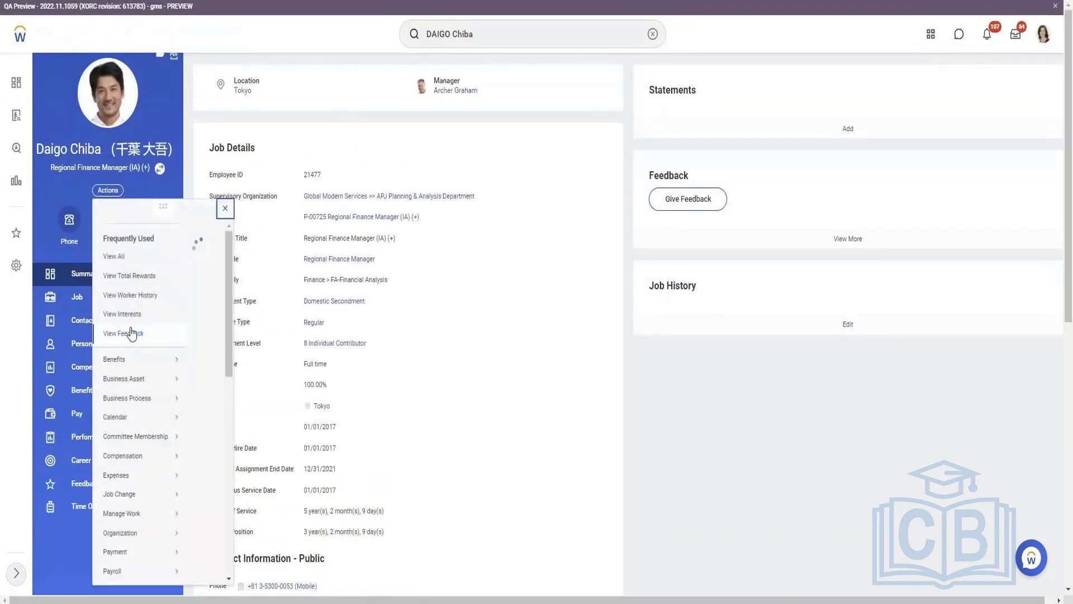
scroll(130, 333, "down", 5)
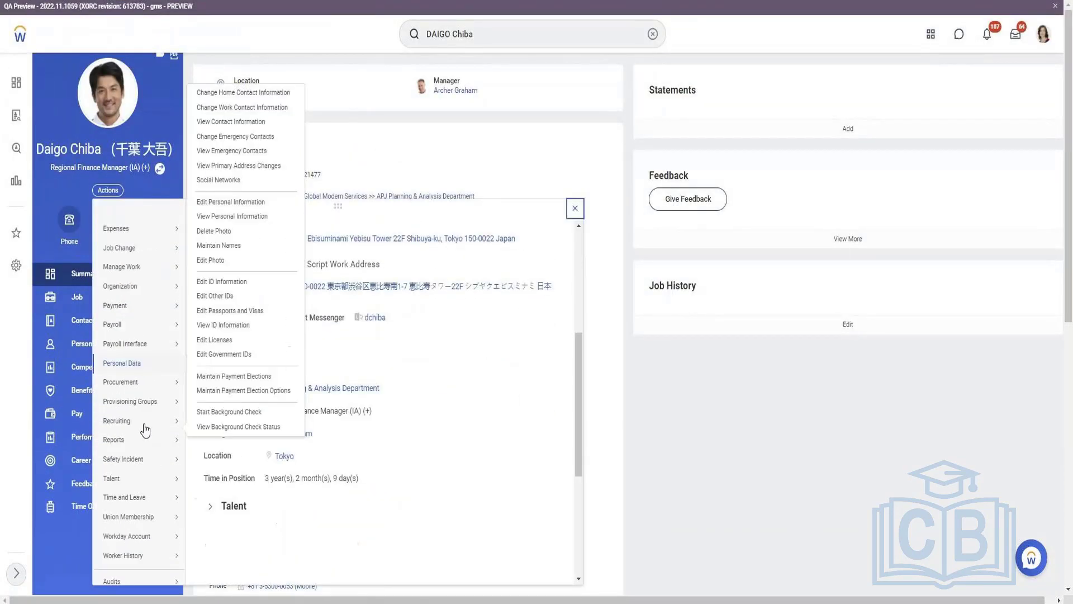
scroll(145, 431, "down", 3)
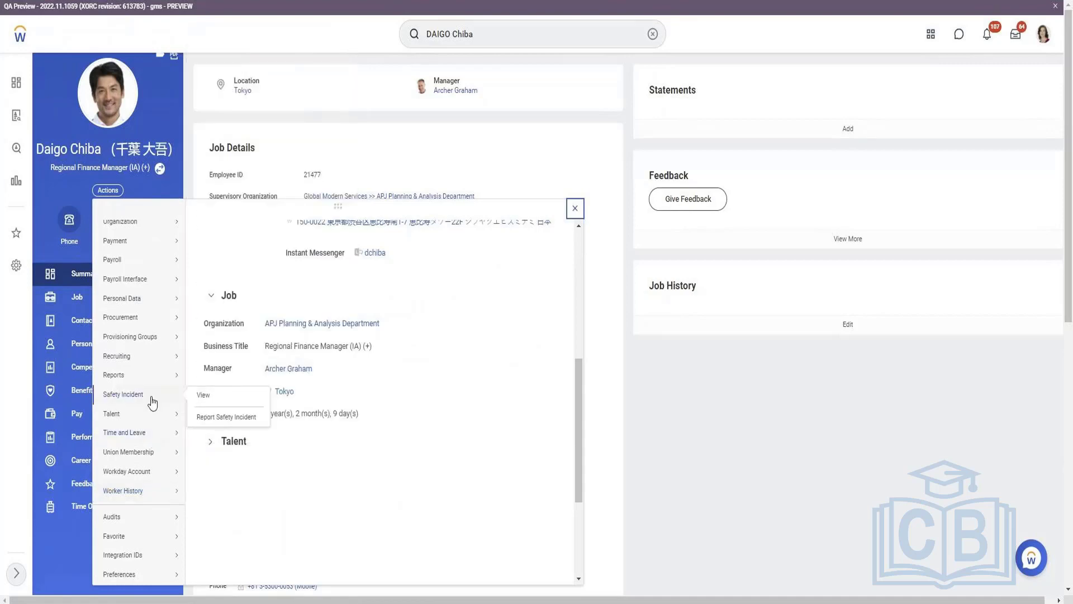
mouse_move(142, 336)
mouse_move(137, 309)
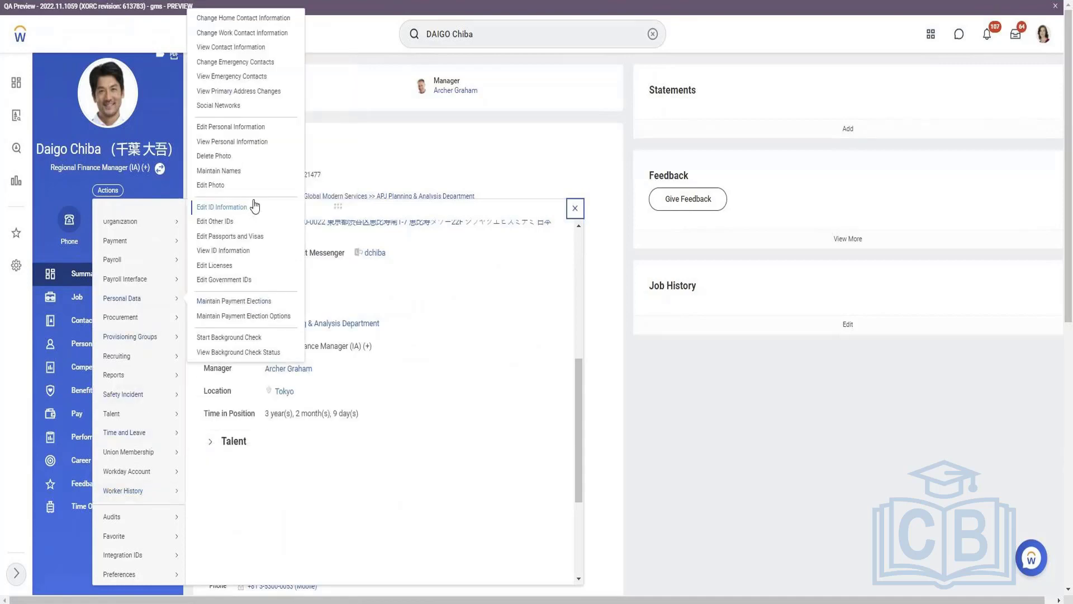
left_click(232, 173)
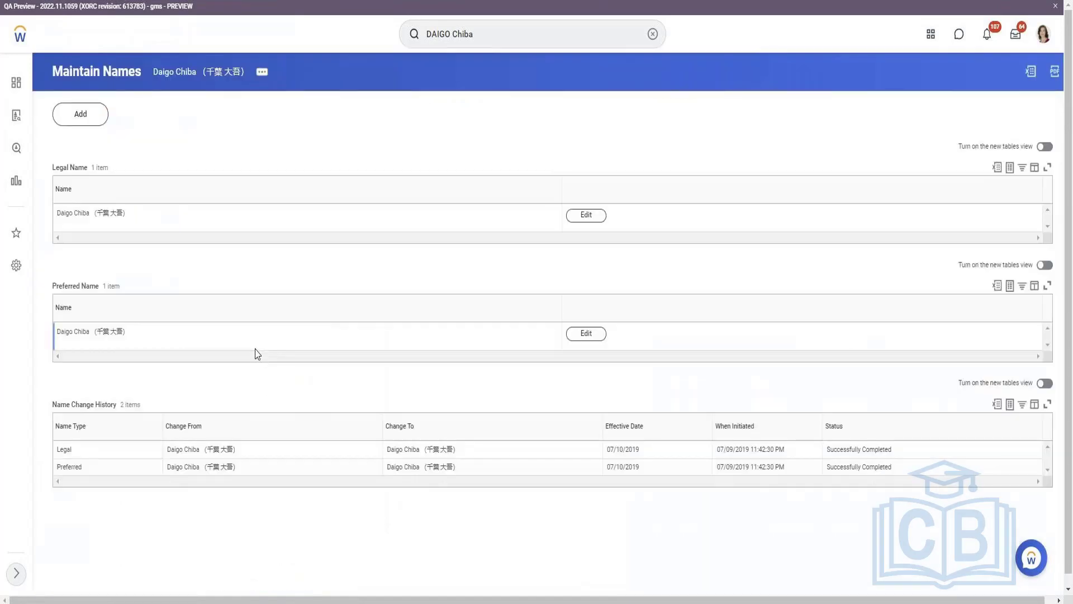
scroll(257, 352, "down", 1)
left_click(586, 205)
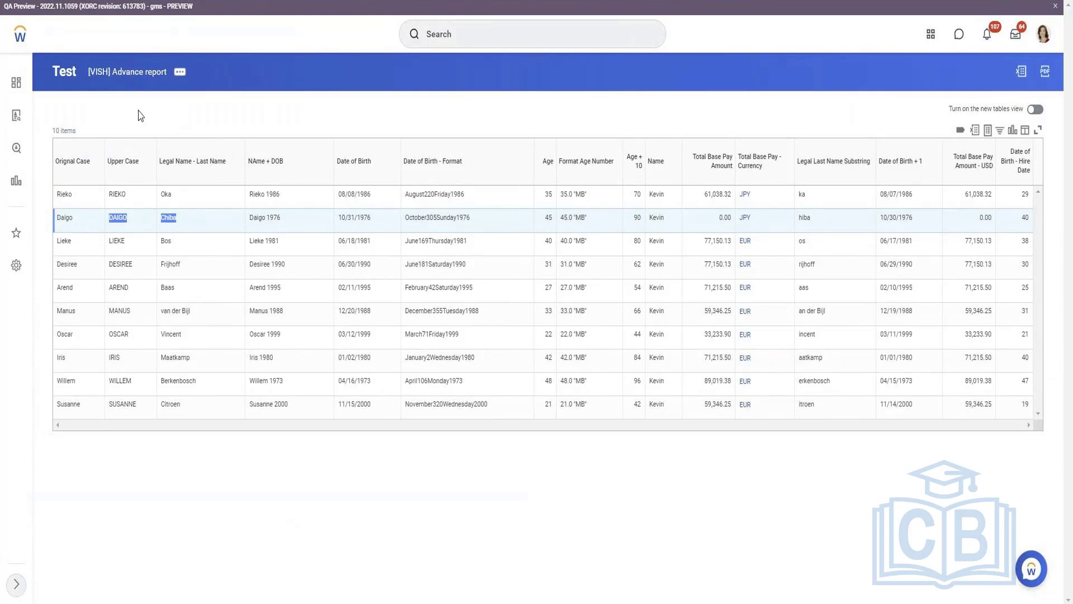
Reopen the Advance report for editing and start creating a report calculated field in the empty Employee column row
left_click(179, 71)
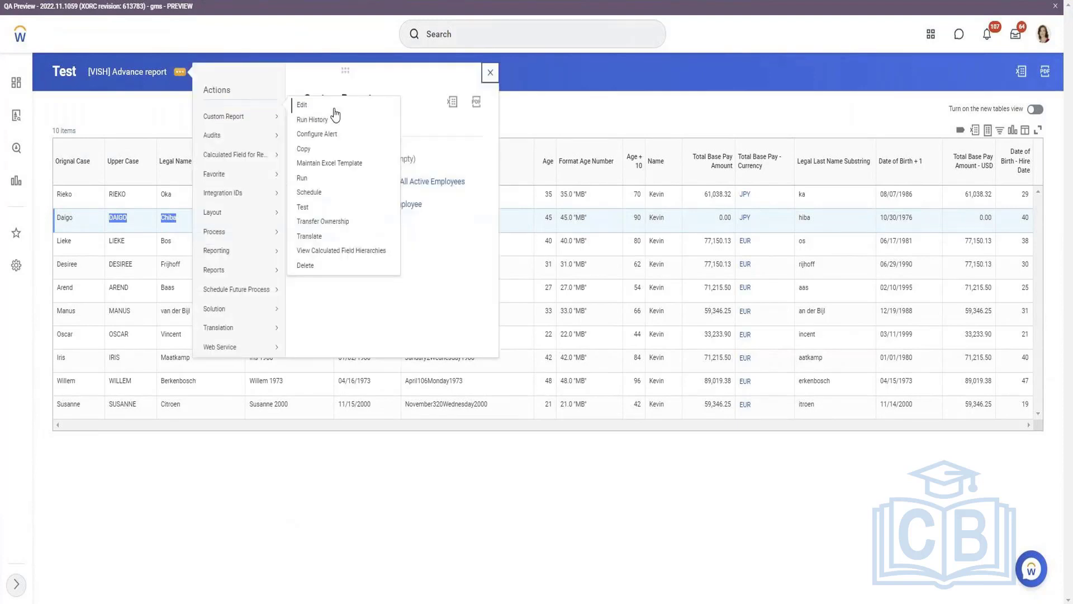
left_click(186, 208)
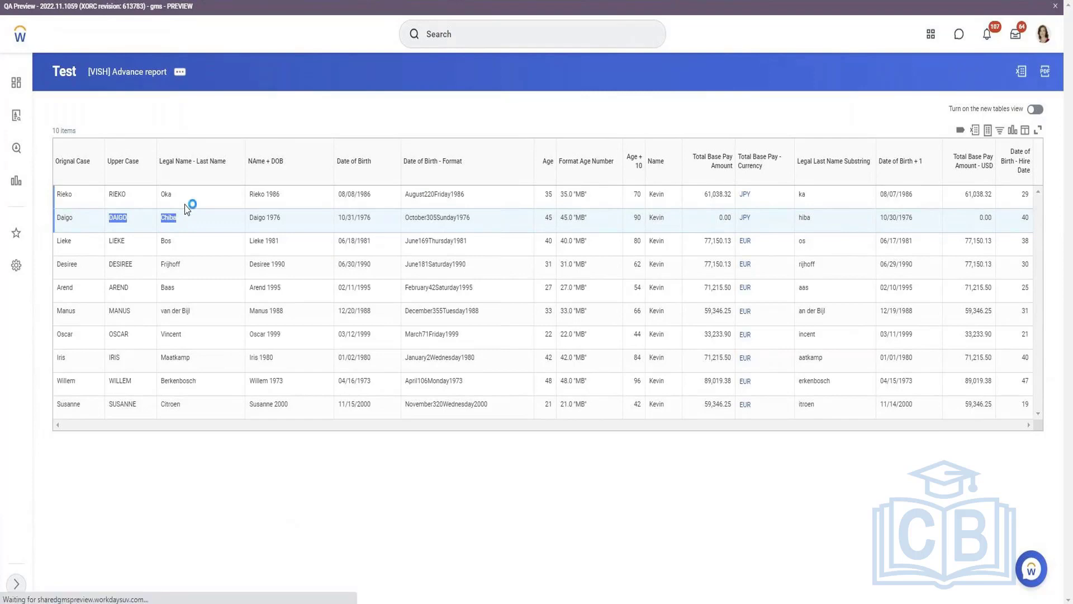
scroll(187, 211, "down", 3)
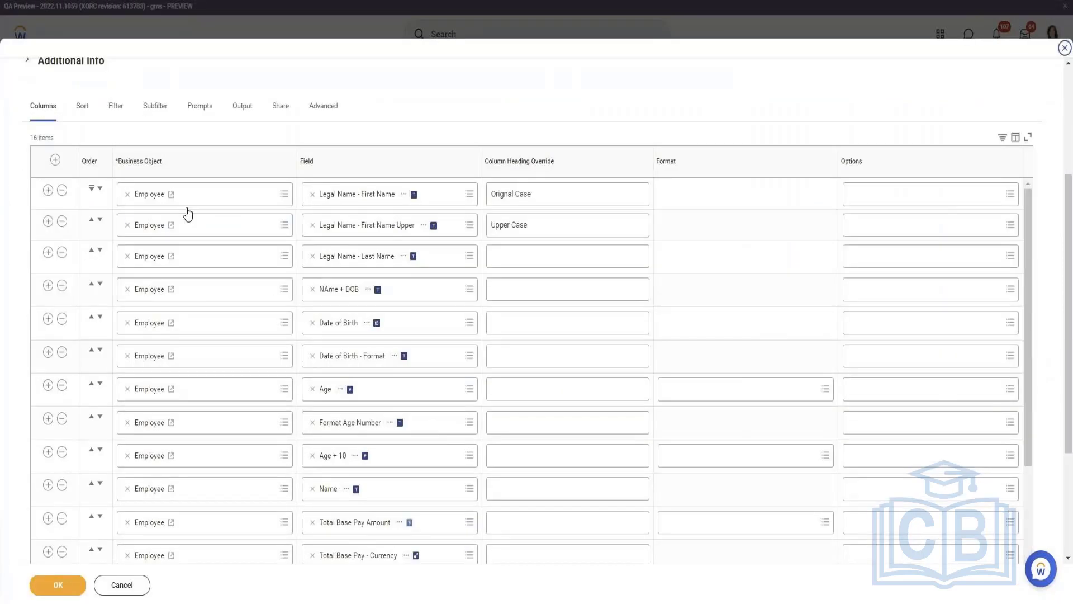
scroll(187, 211, "down", 5)
left_click(410, 378)
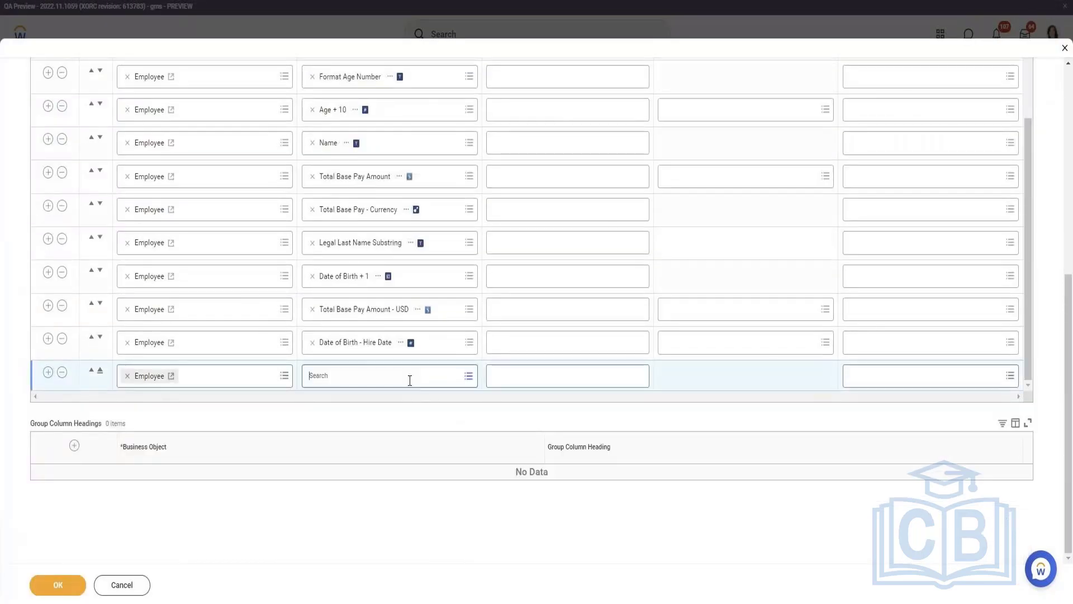
left_click(390, 356)
left_click(184, 207)
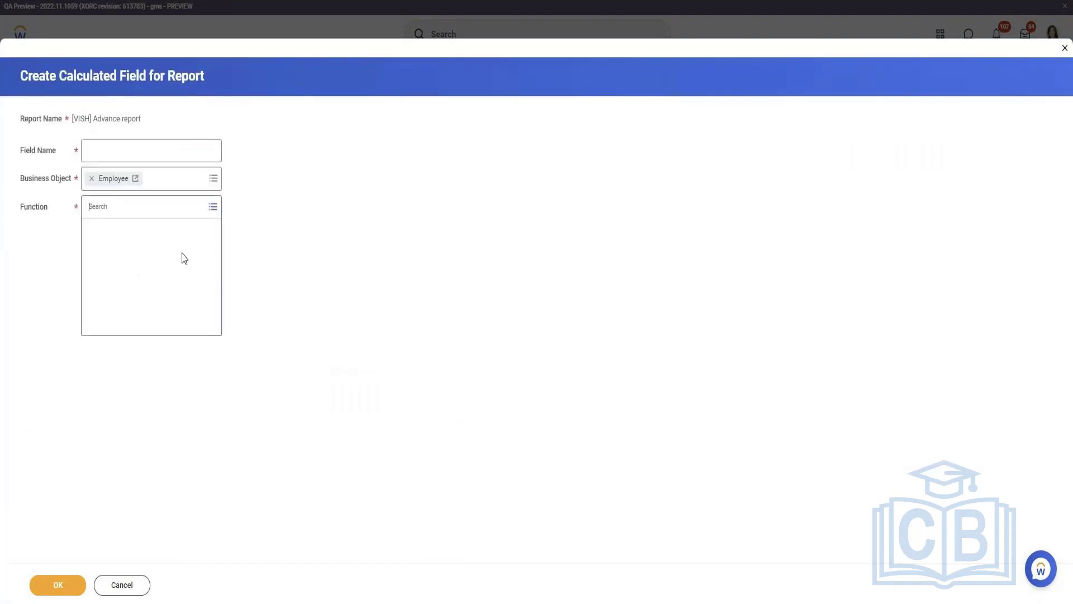
Choose the Text Length function, name the new calculated field "Legal Last Name Count" and continue to its calculation
scroll(182, 307, "down", 10)
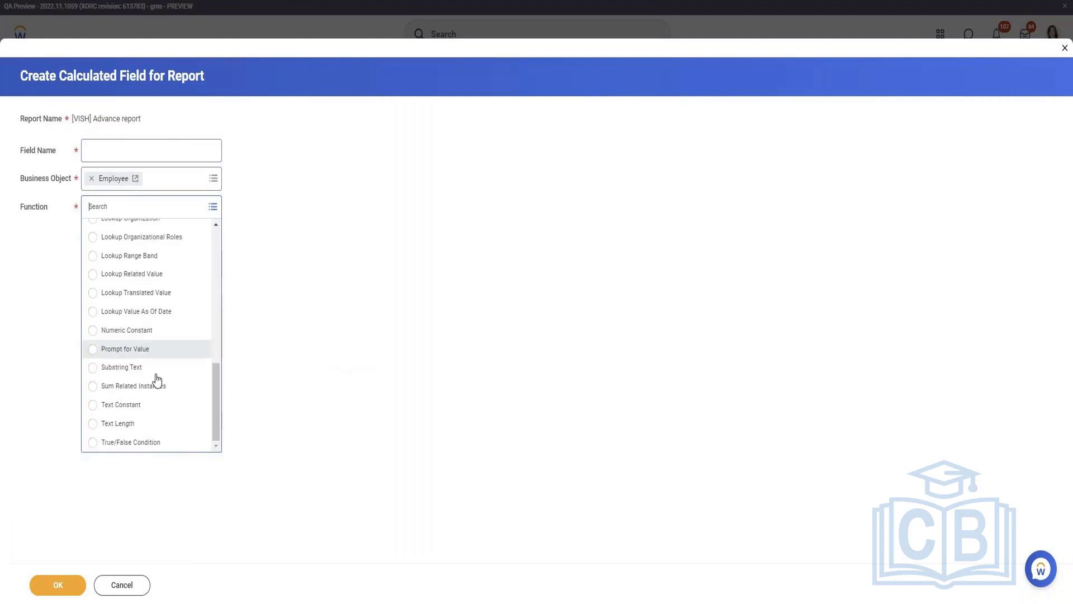
left_click(160, 433)
left_click(178, 148)
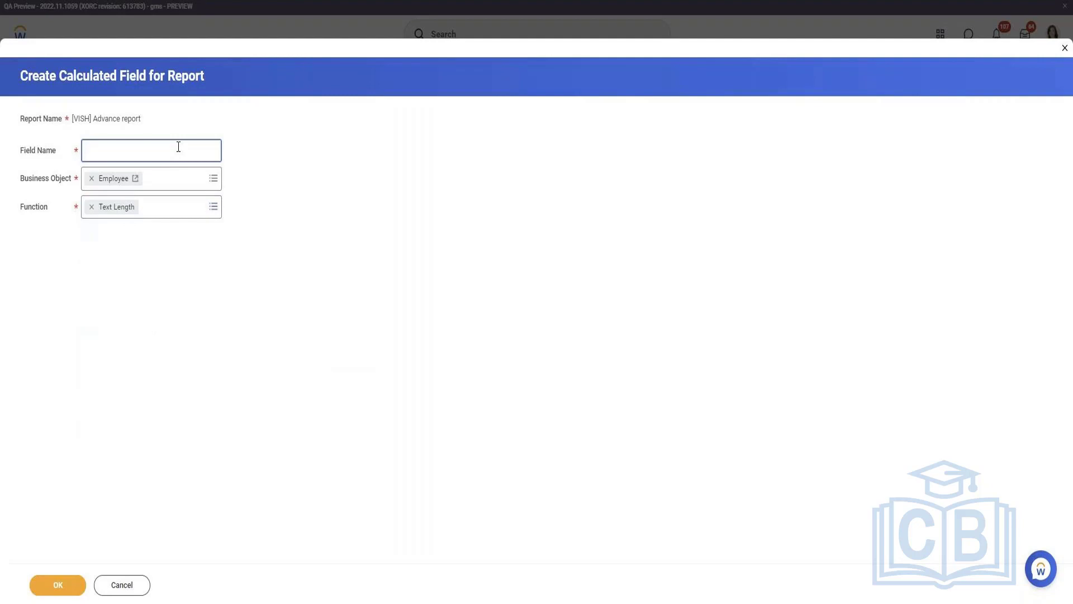
type("Legal Last Name Count")
key("Return")
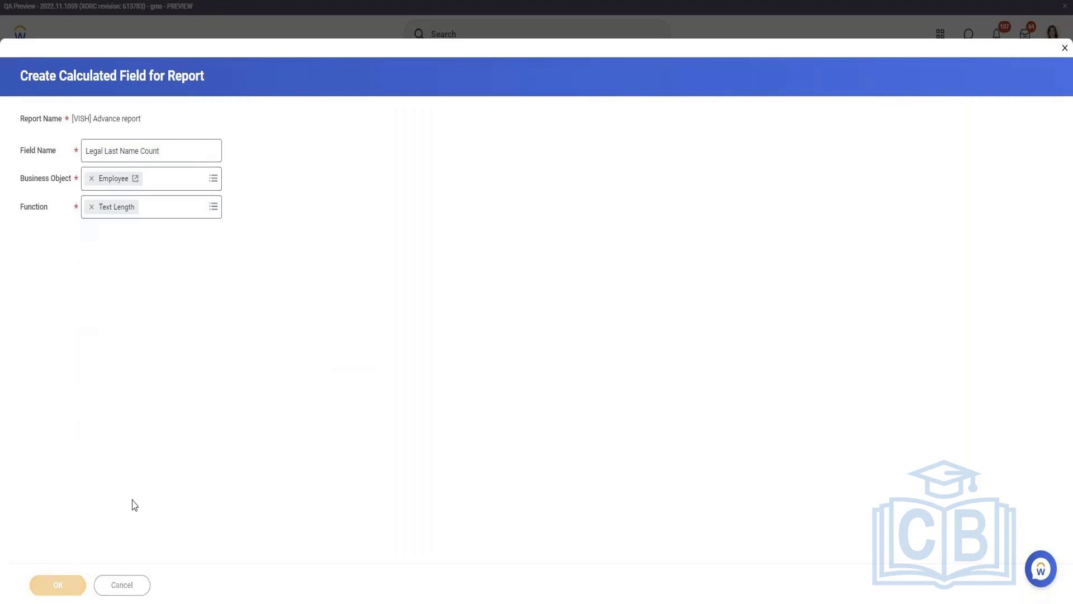
Set the Text Length calculation's Text Field to Legal Name - Last Name, and save both the calculated field and the report
left_click(130, 258)
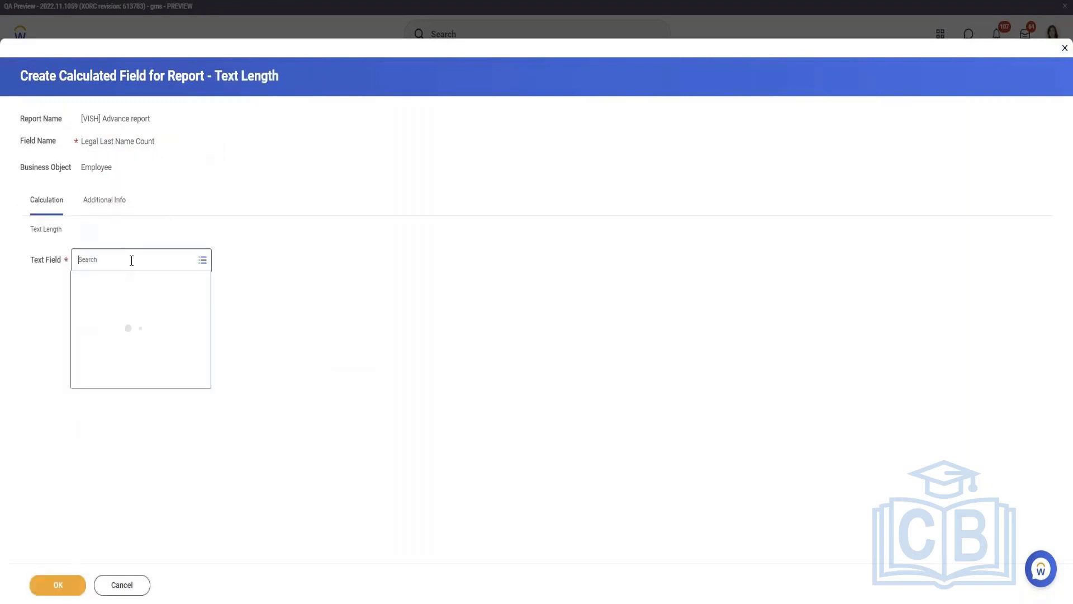
type("legal last name")
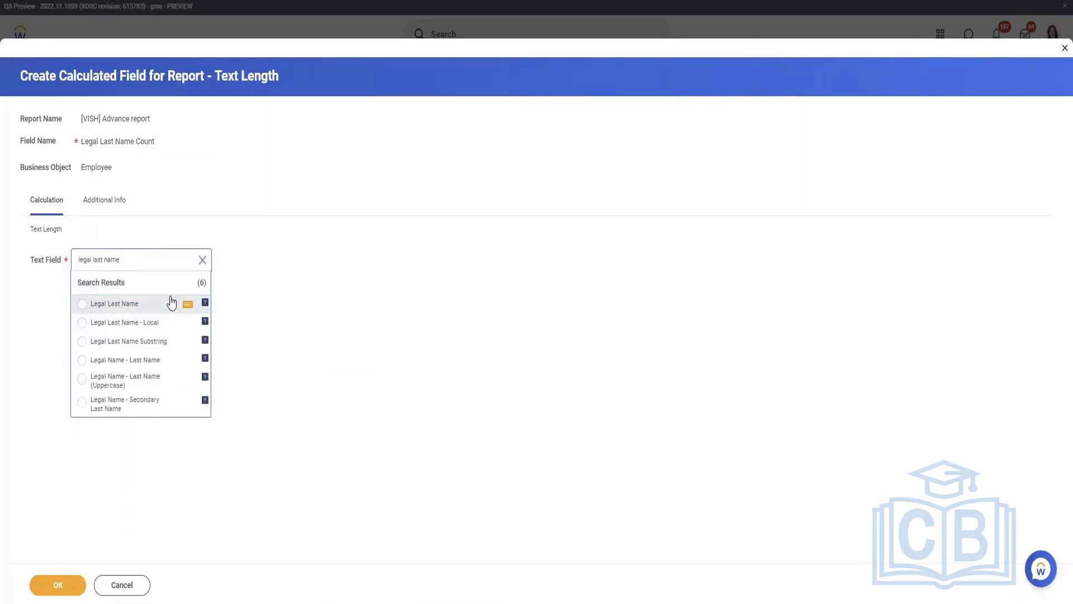
left_click(159, 361)
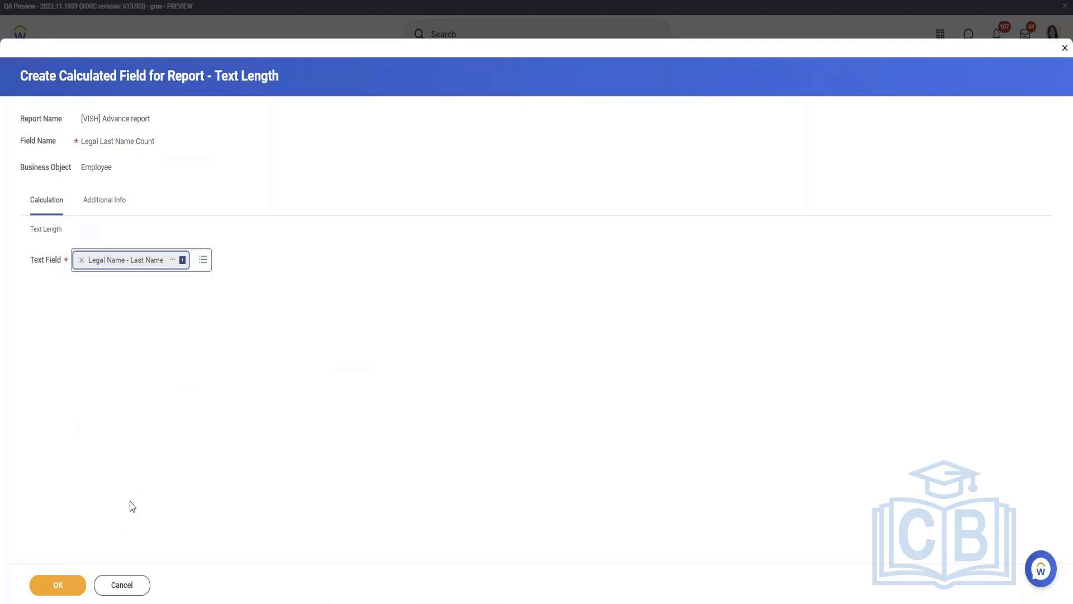
left_click(58, 586)
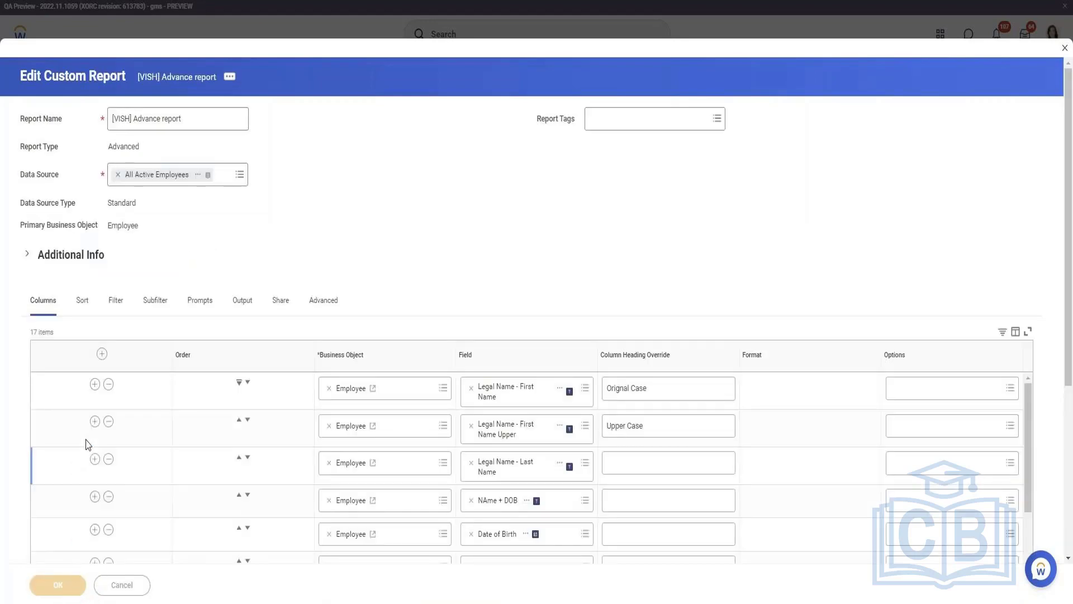
left_click(70, 586)
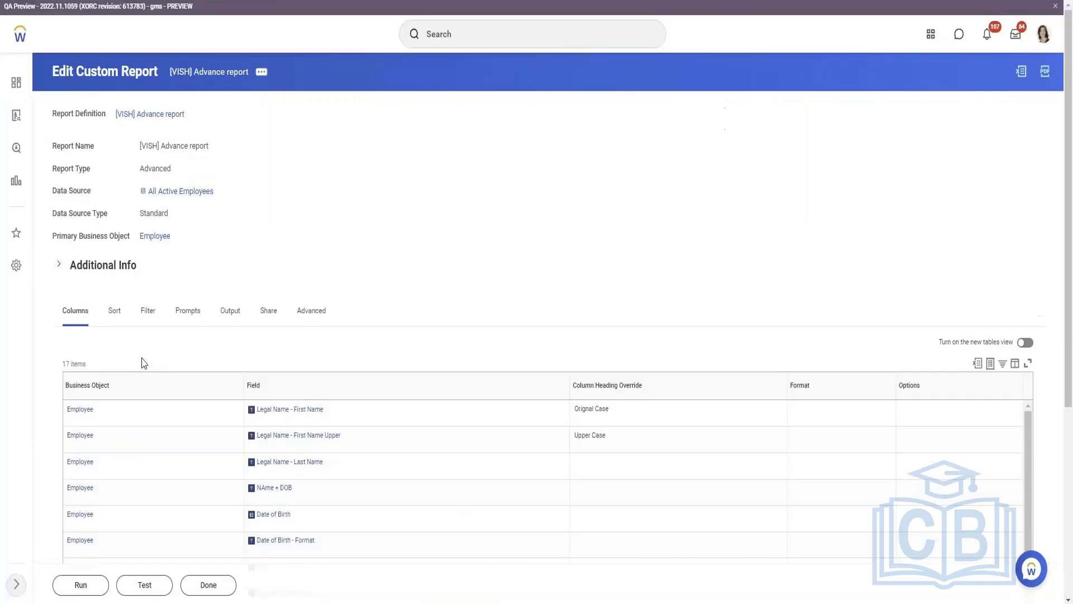
Run the Advance report in test mode and compare Legal Last Name Count with the last names in the first two rows
left_click(145, 585)
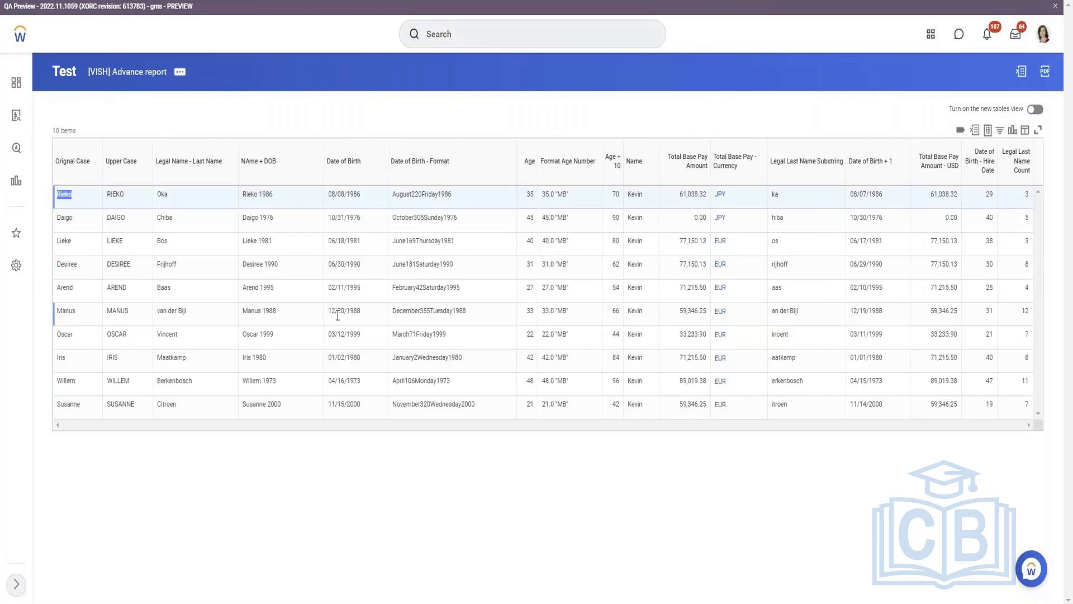
left_click(162, 194)
left_click(1029, 194)
double_click(161, 194)
left_click(1027, 218)
double_click(1027, 218)
double_click(158, 217)
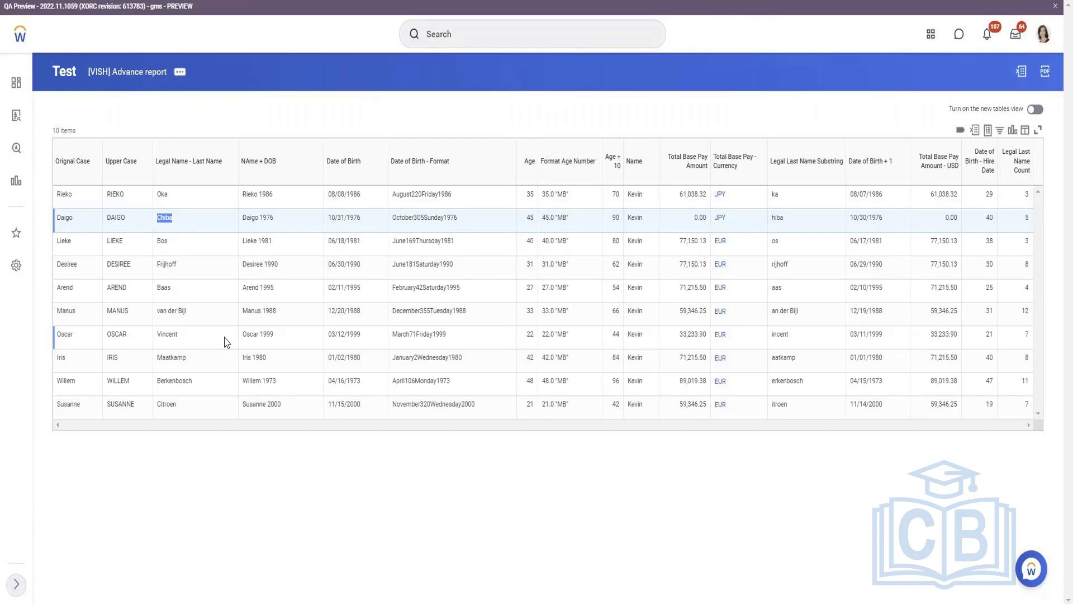
left_click_drag(452, 164, 376, 174)
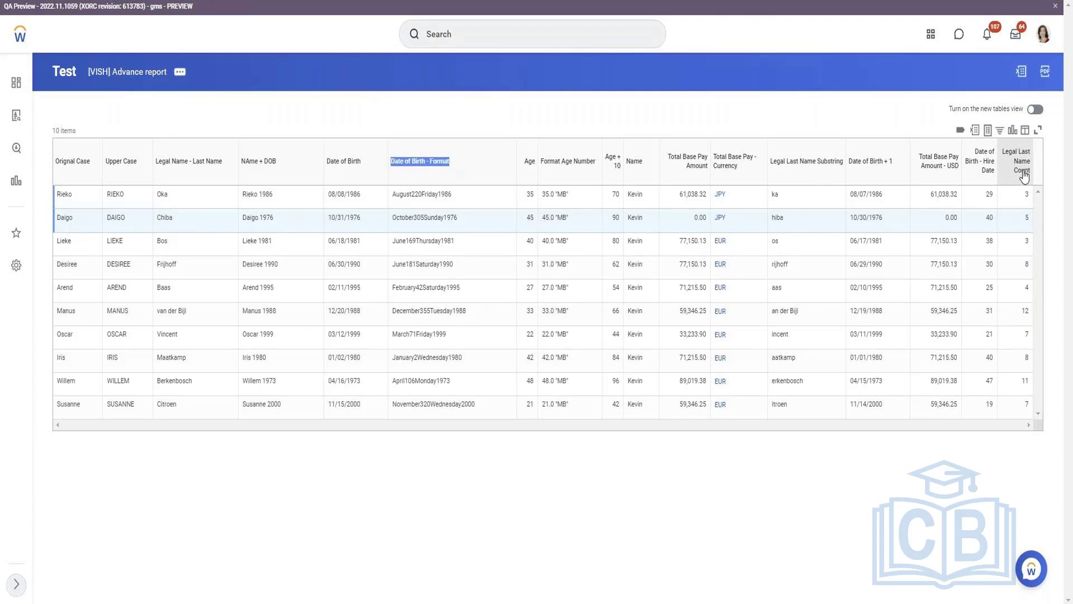
Reopen the Advance report for editing and open its Legal Last Name Count calculated field in edit mode
double_click(407, 203)
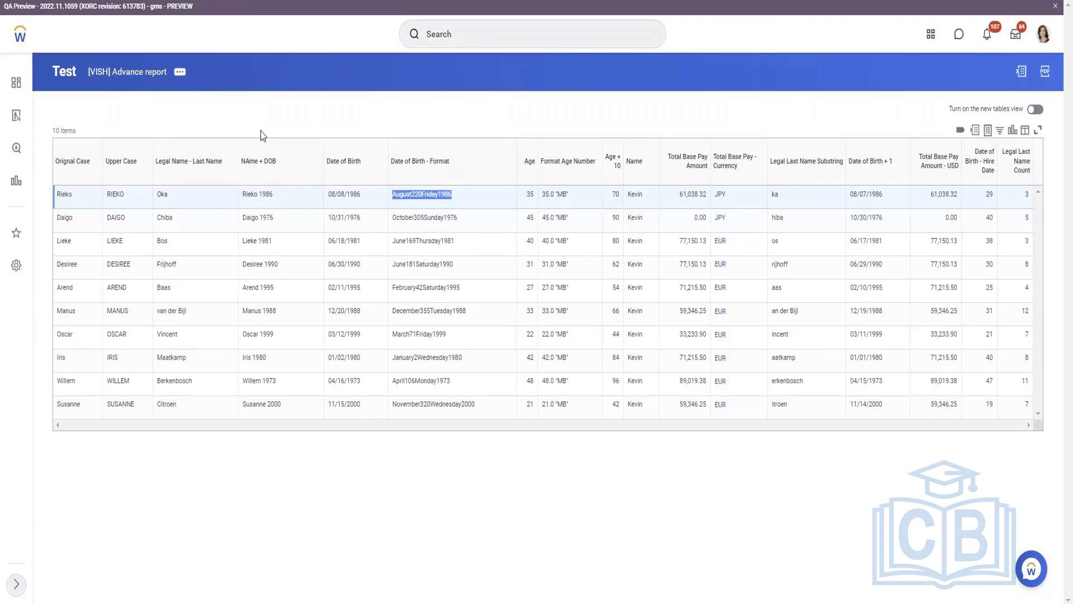
left_click_drag(376, 168, 312, 167)
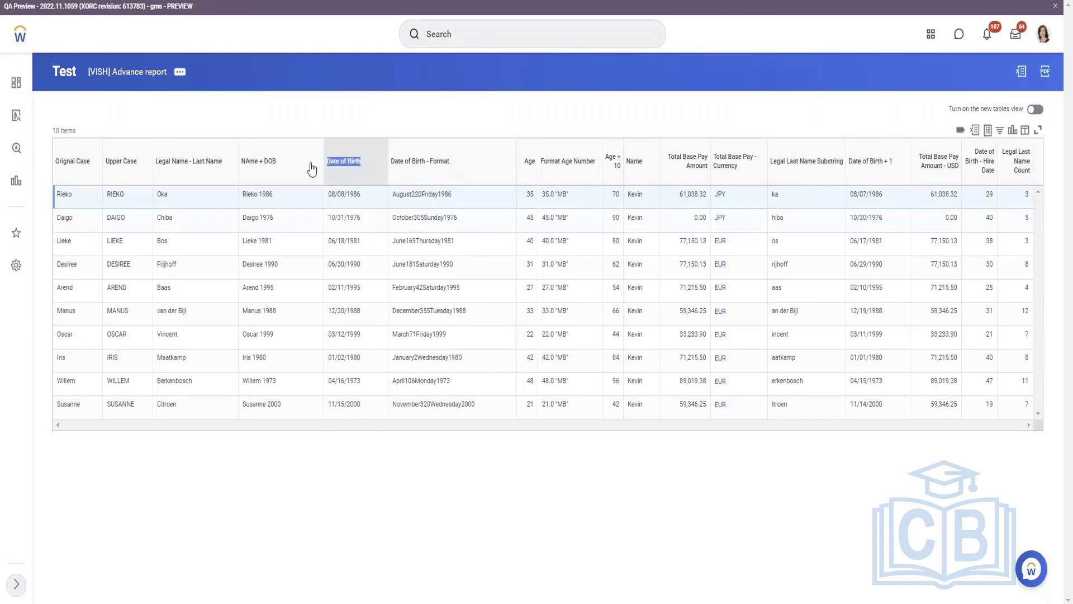
left_click(179, 73)
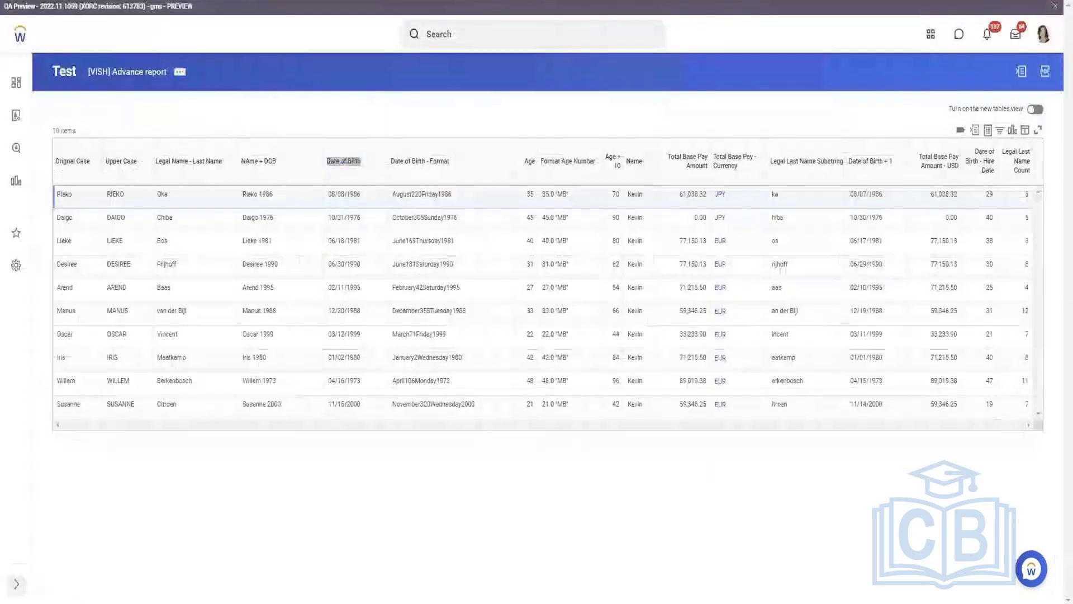
left_click(179, 71)
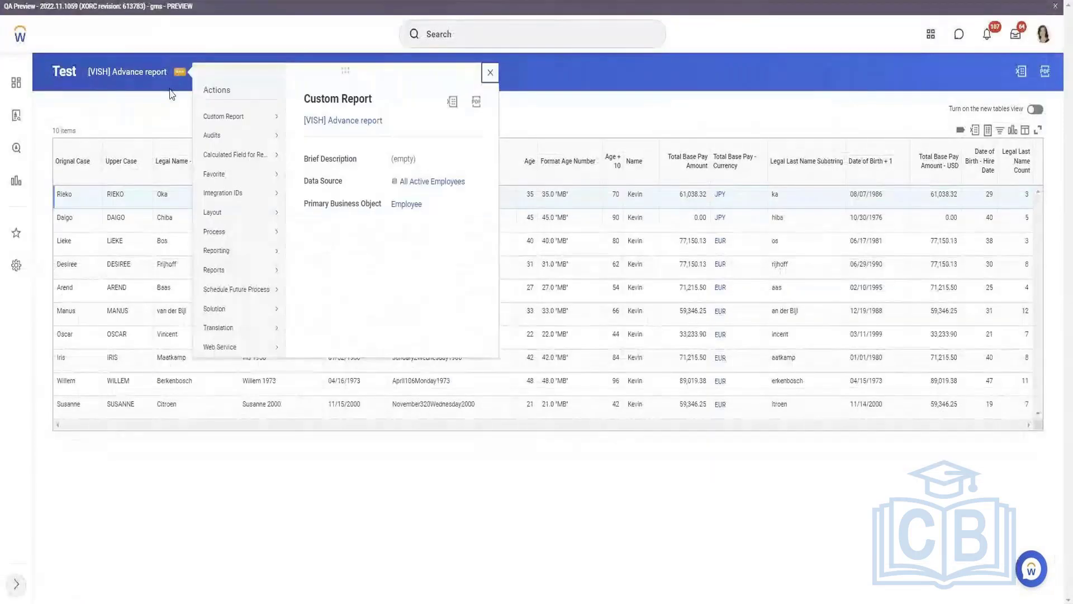
mouse_move(246, 112)
left_click(311, 127)
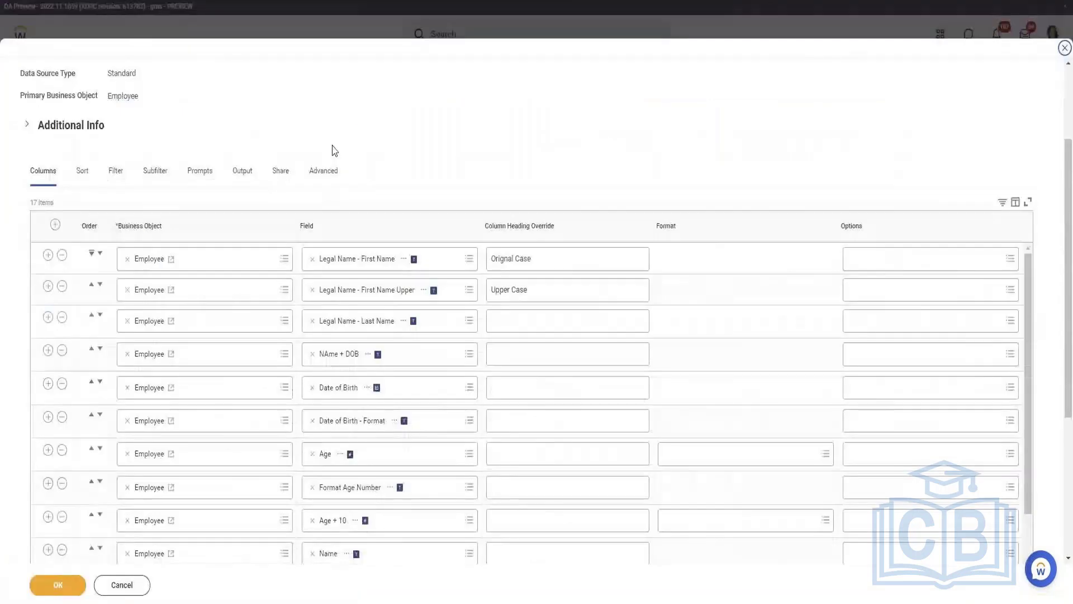
scroll(330, 190, "down", 8)
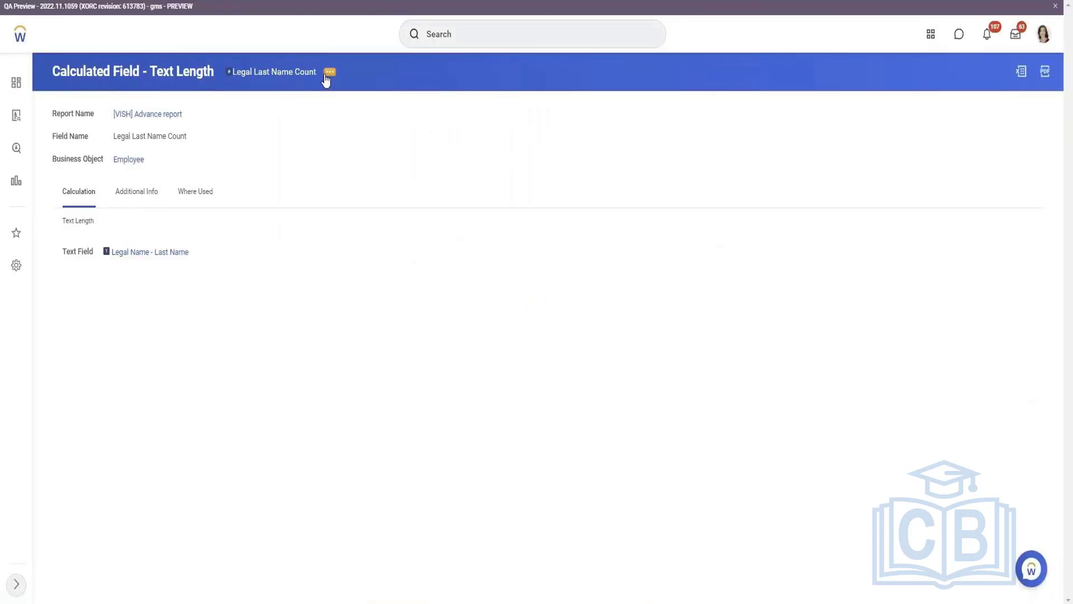
mouse_move(416, 143)
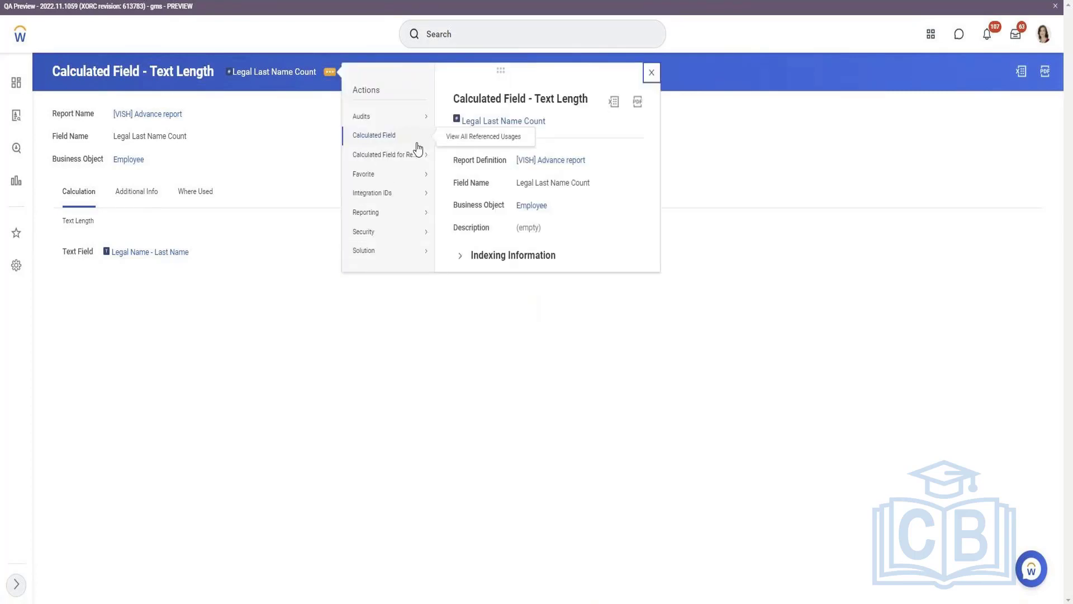
left_click(436, 159)
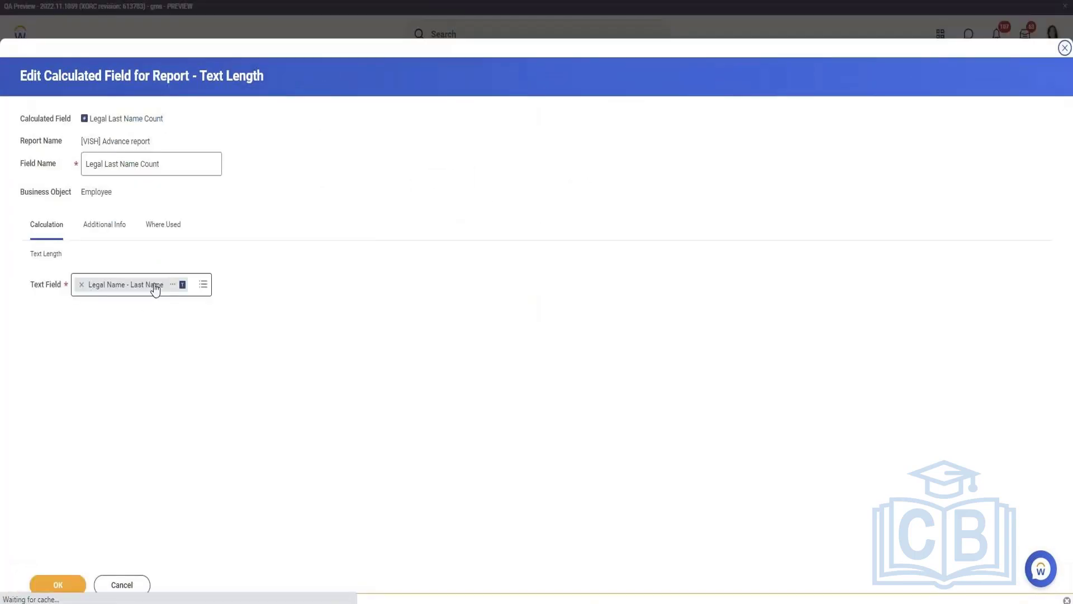
Set the Text Length calculation's Text Field to Date of Birth - Format, save it, and inspect that source field's format mask
left_click(81, 284)
type("Date of Birth")
key("Return")
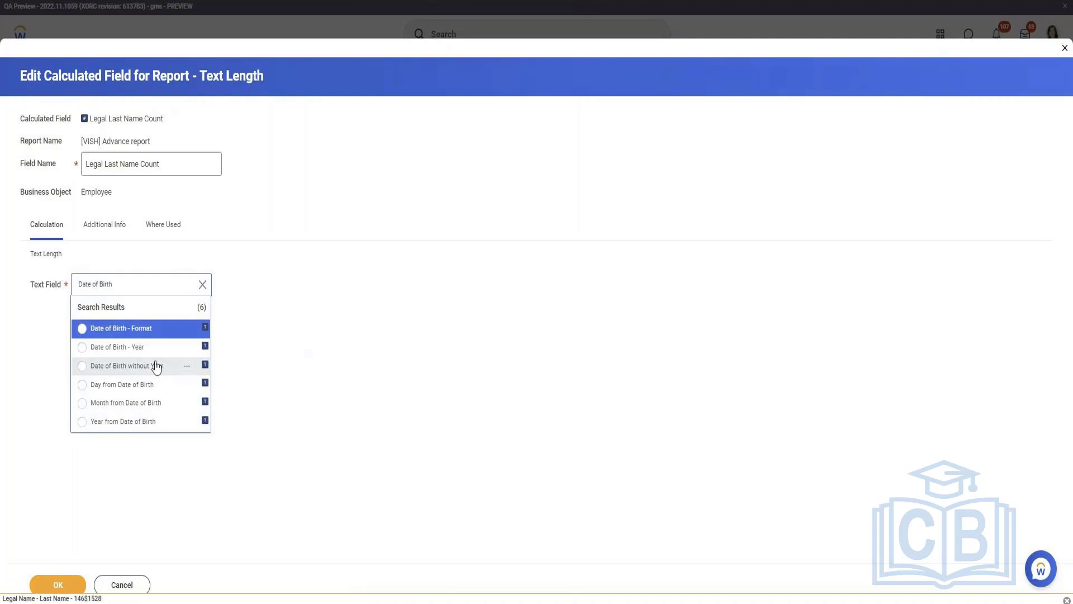
left_click(146, 330)
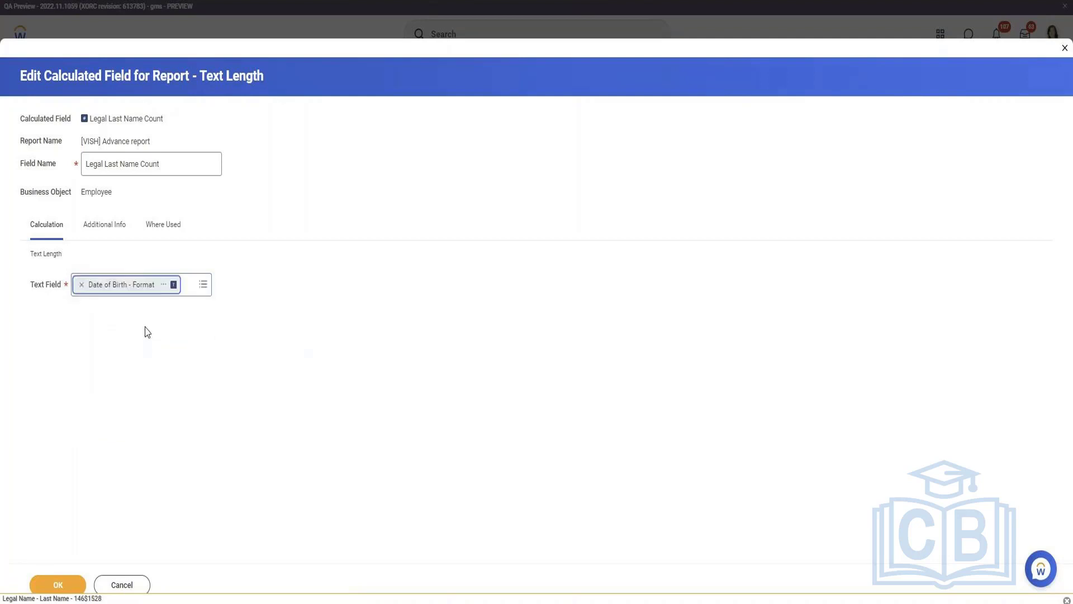
left_click(167, 290)
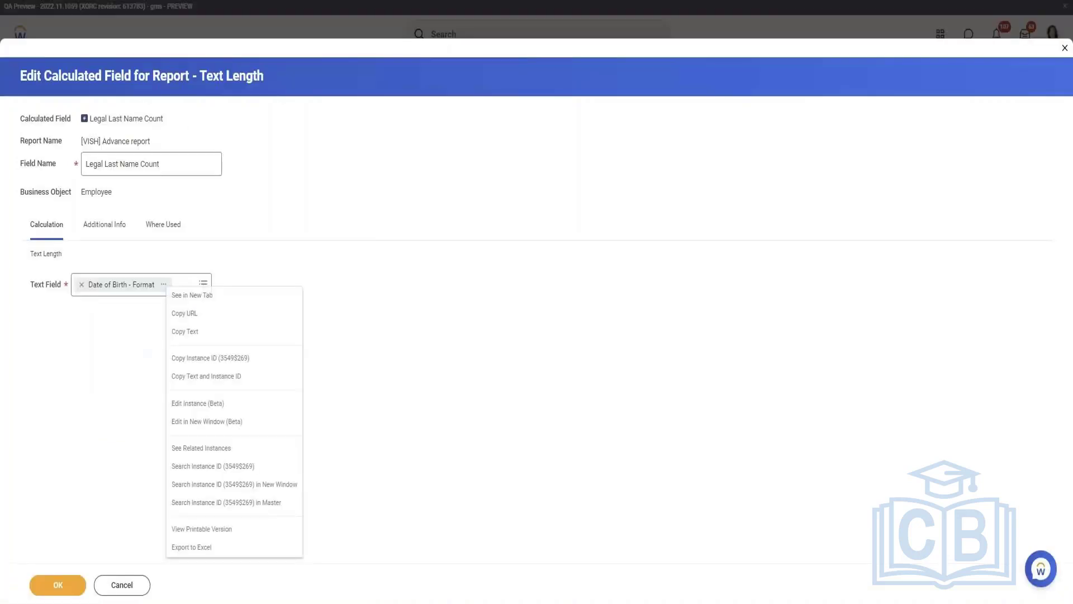
left_click(49, 587)
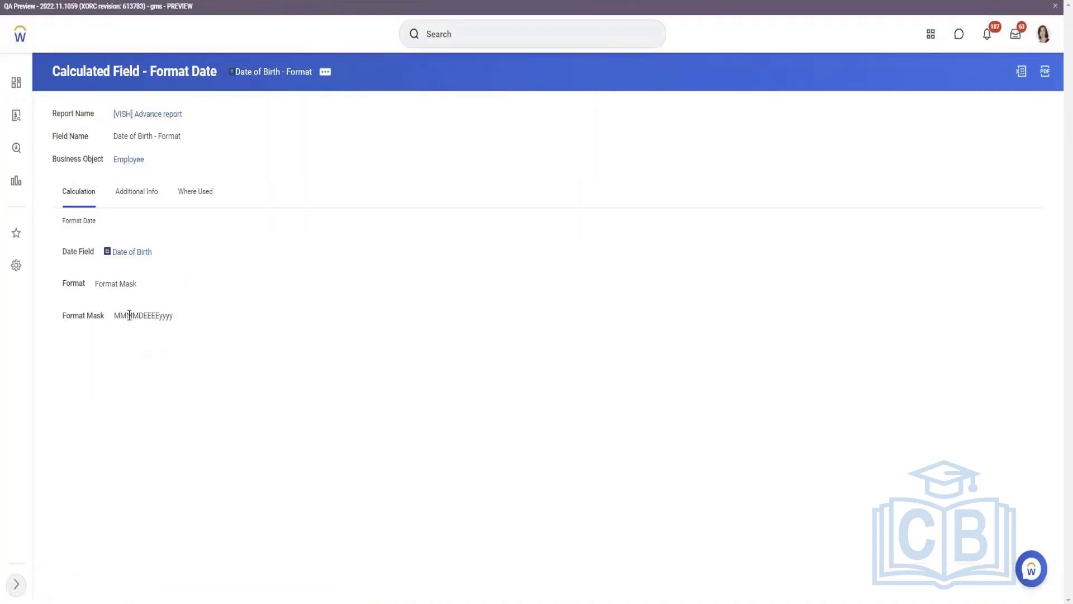
left_click_drag(112, 316, 171, 315)
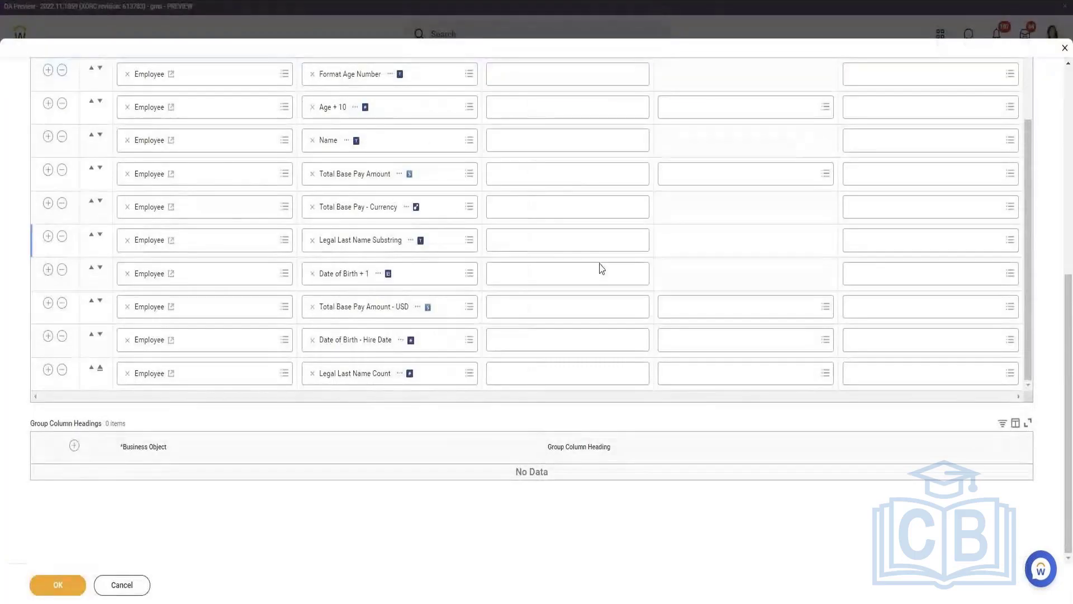
Save the Advance report, run it in test mode and compare Legal Last Name Count with the first row's Date of Birth - Format text
left_click(70, 586)
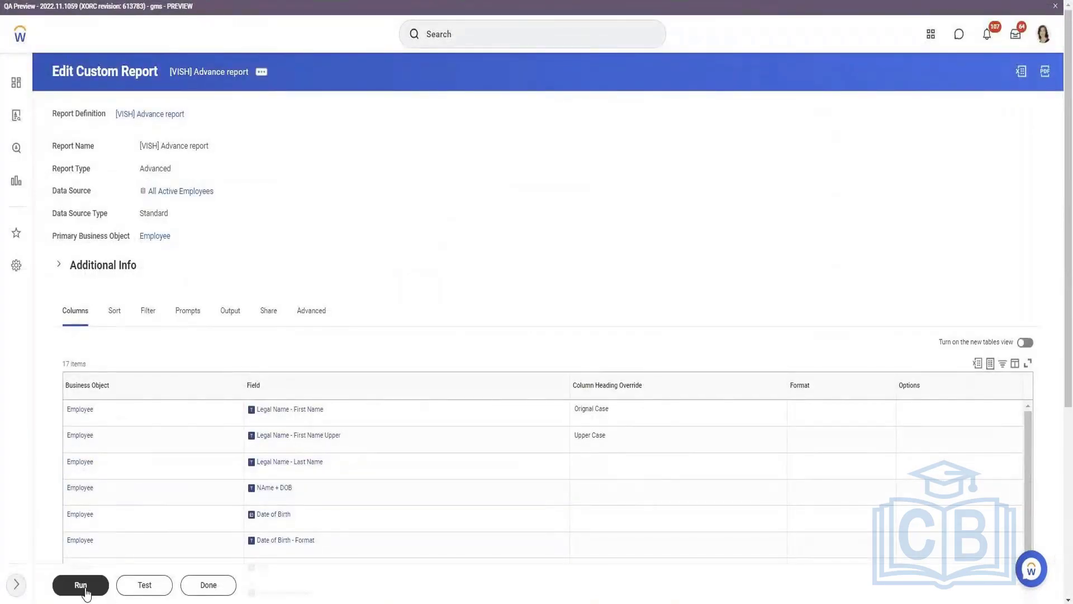
left_click(130, 586)
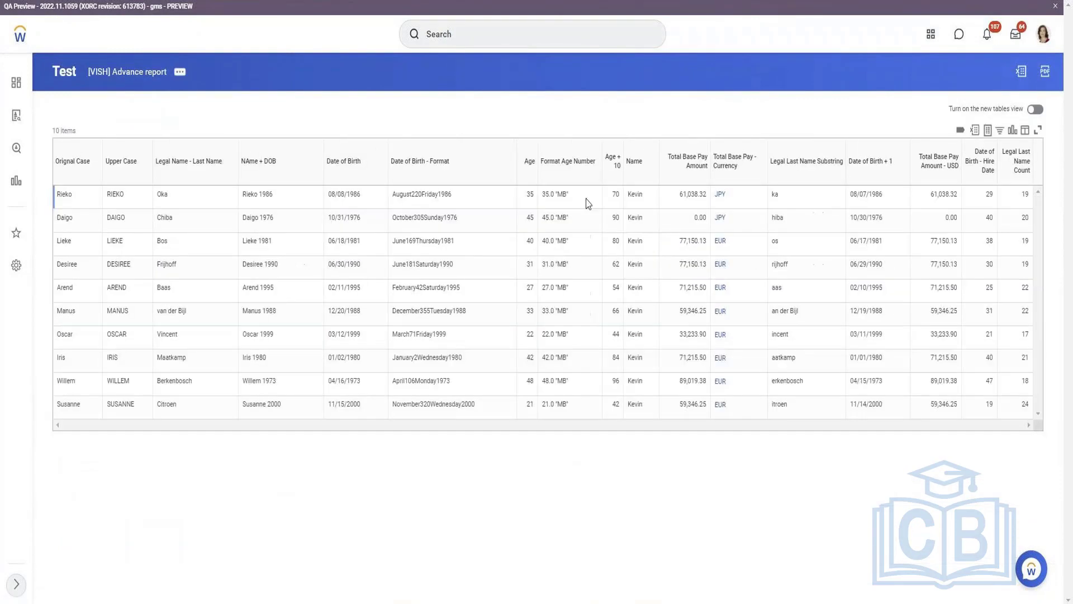
double_click(437, 193)
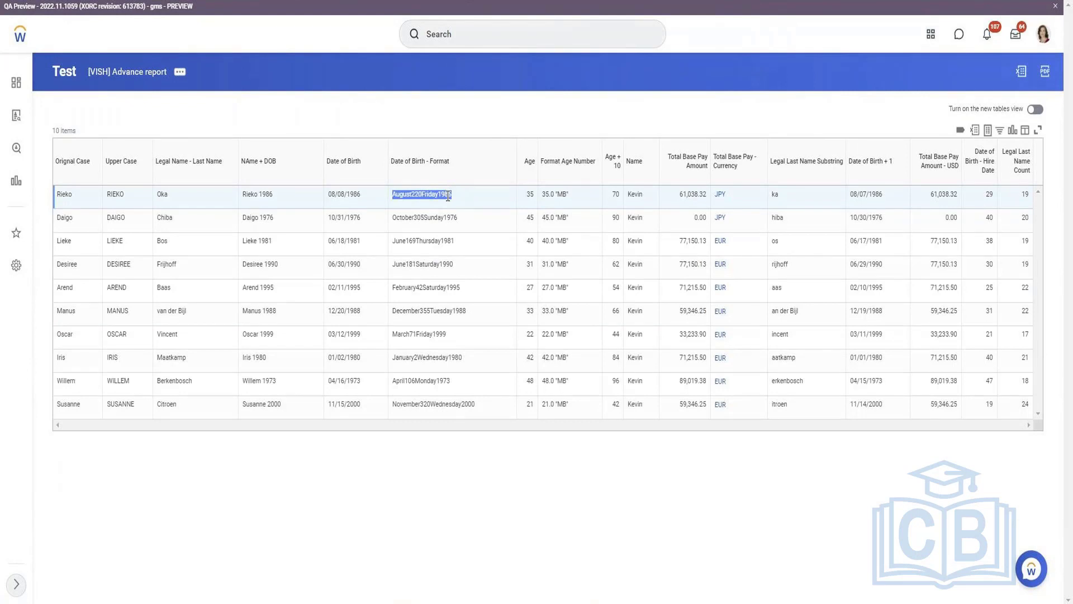
triple_click(336, 194)
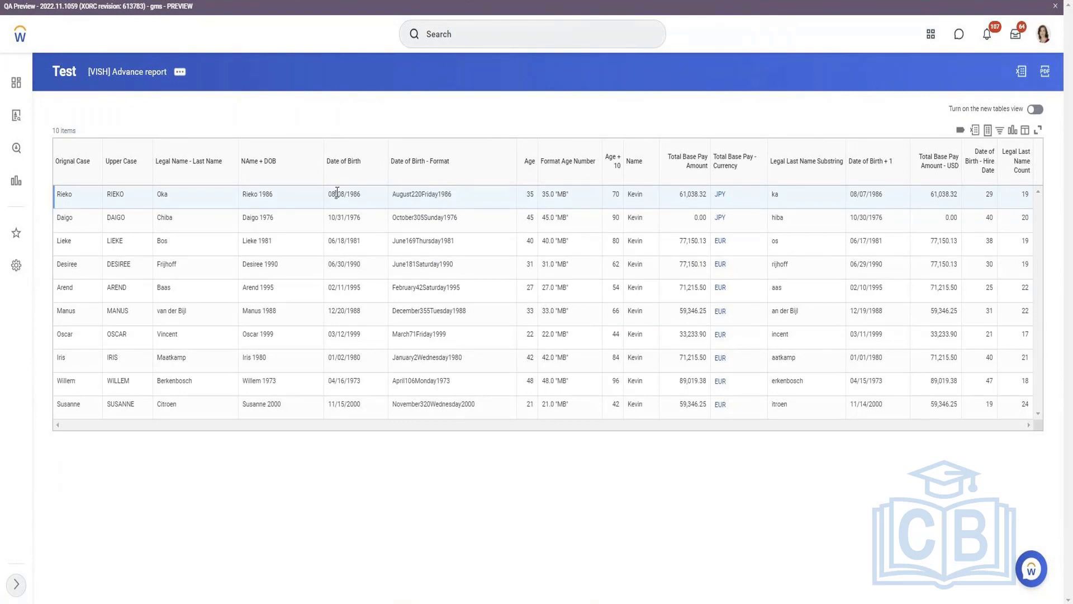